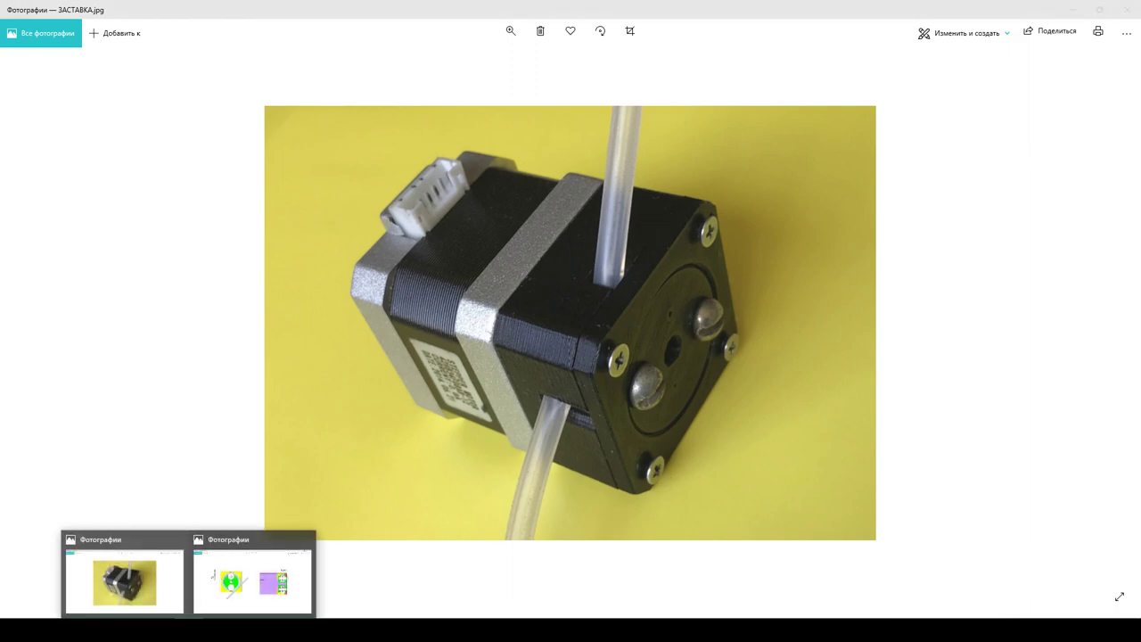
View the pump reference drawing in Photos, then return to the motor design.
{"action": "left_click", "coordinate": [255, 581]}
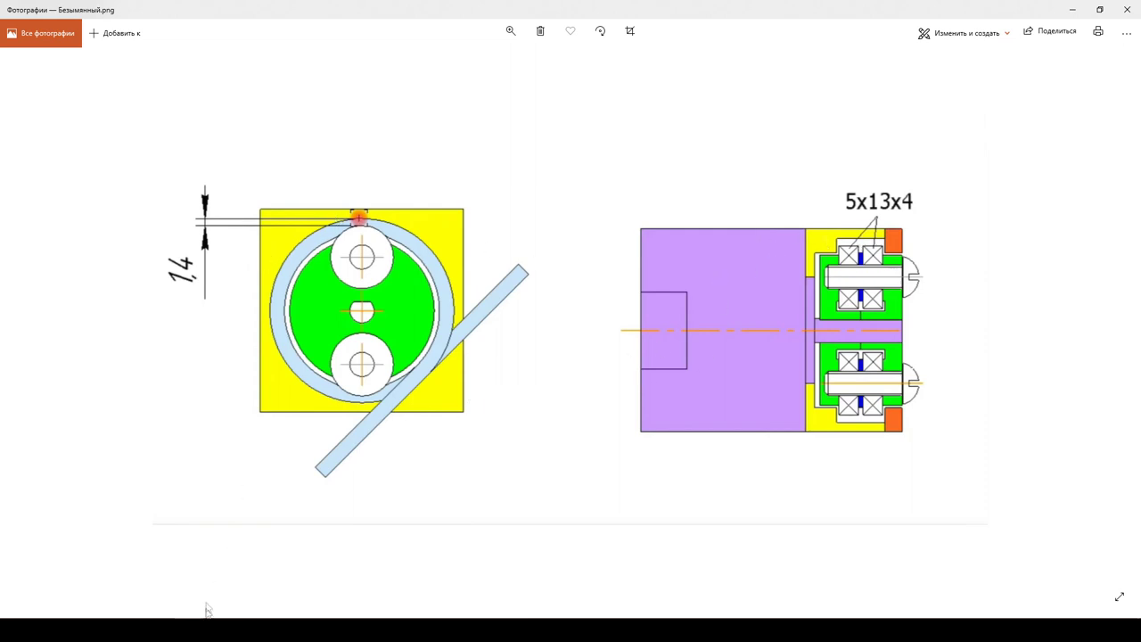
{"action": "left_click", "coordinate": [247, 570]}
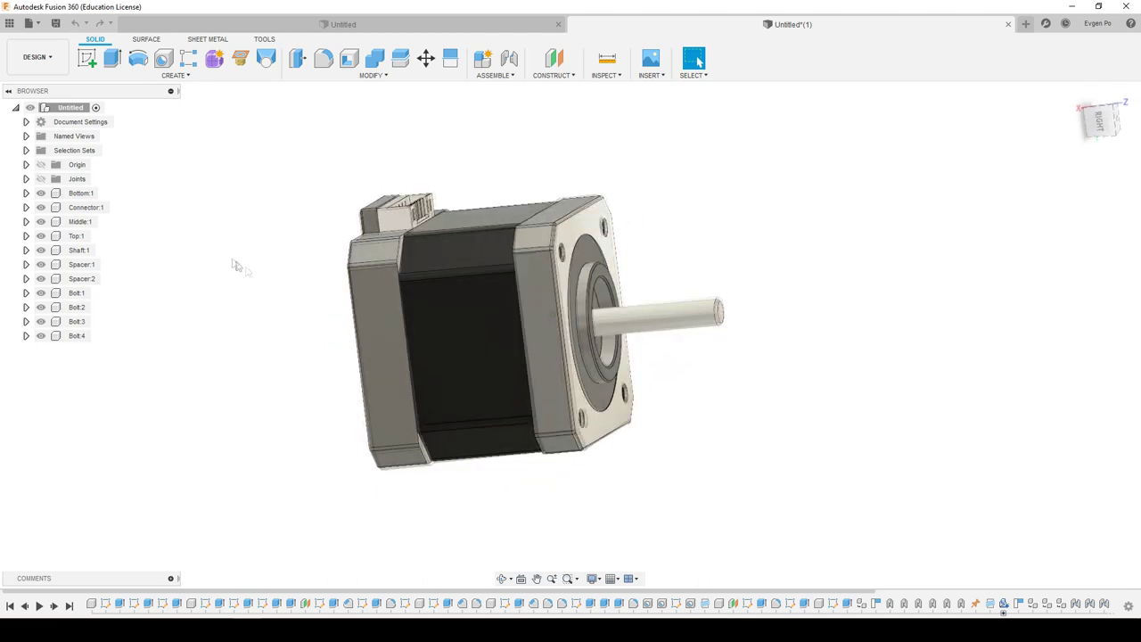
Show the assembly's joints, view the motor from the right, and select the YZ plane.
{"action": "left_click", "coordinate": [41, 180]}
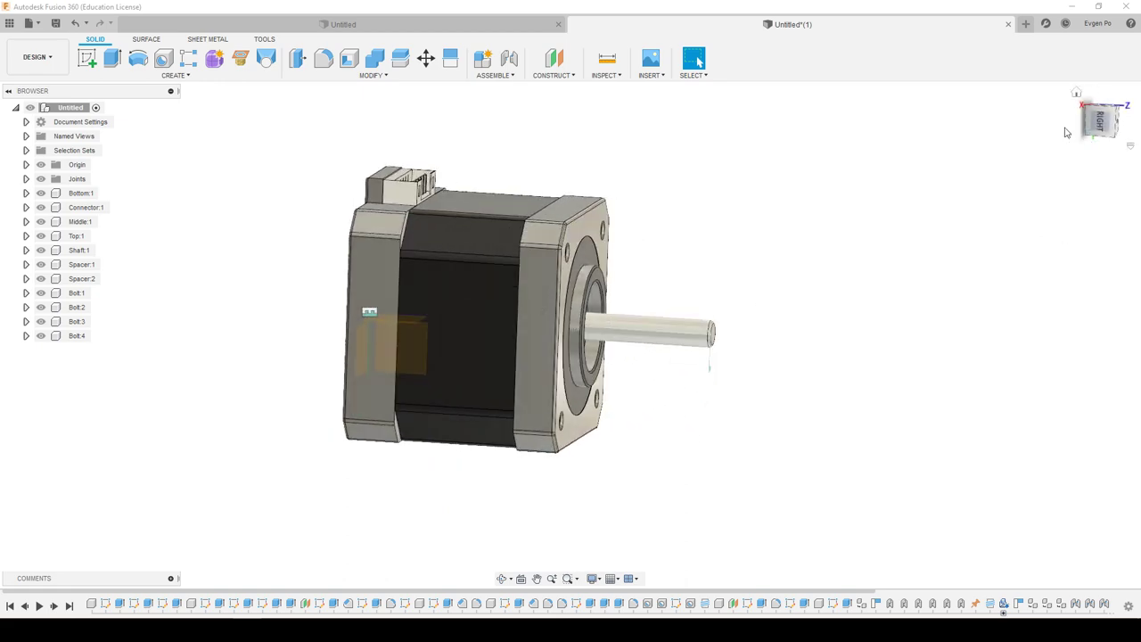
{"action": "left_click", "coordinate": [1102, 121]}
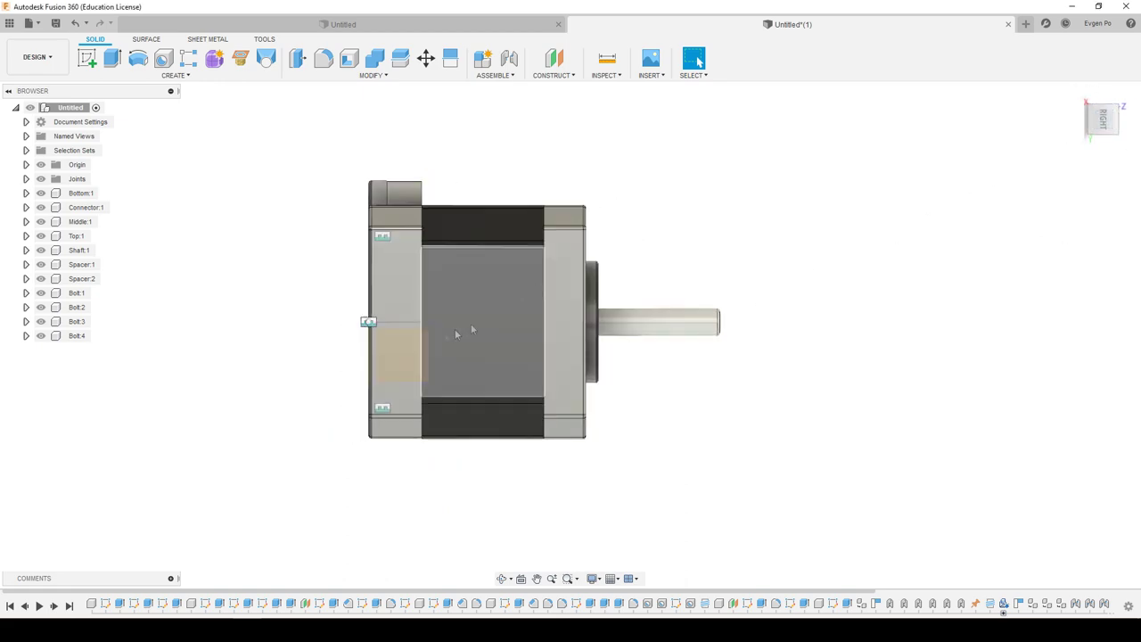
{"action": "left_click_drag", "start_coordinate": [411, 348], "coordinate": [435, 401]}
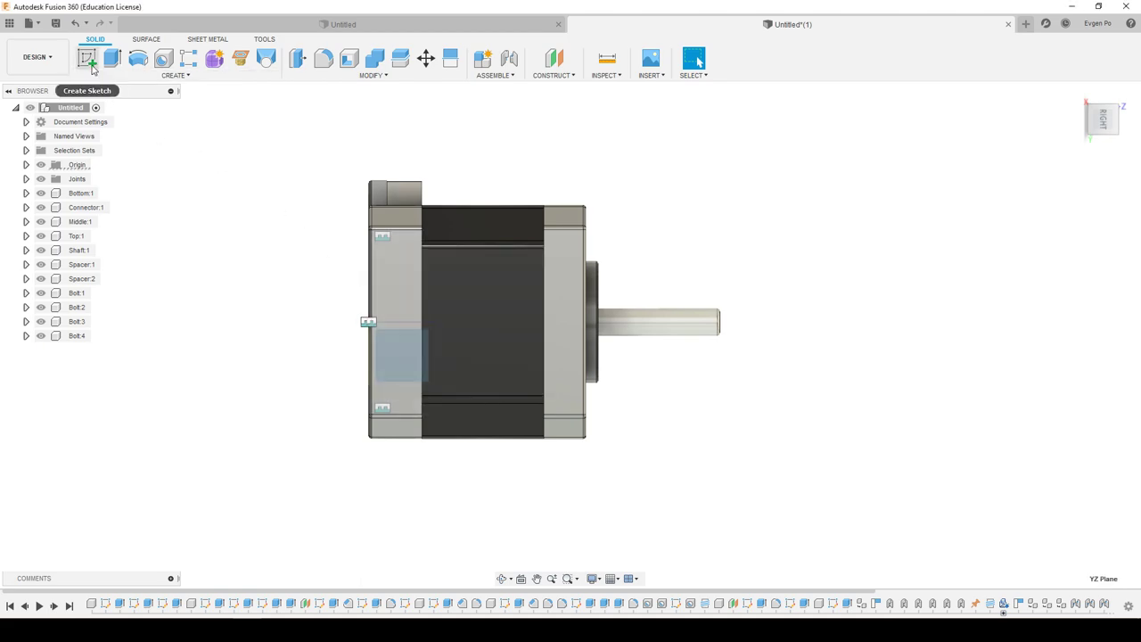
Create a new sketch on the YZ plane and start the Project command.
{"action": "left_click", "coordinate": [90, 67]}
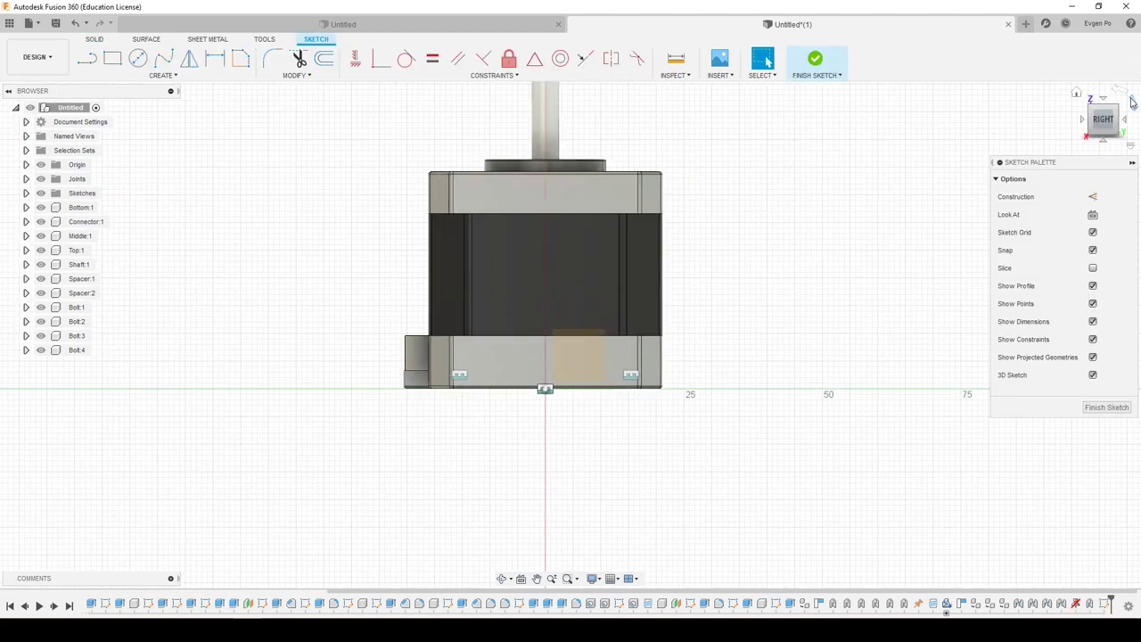
{"action": "left_click", "coordinate": [170, 76]}
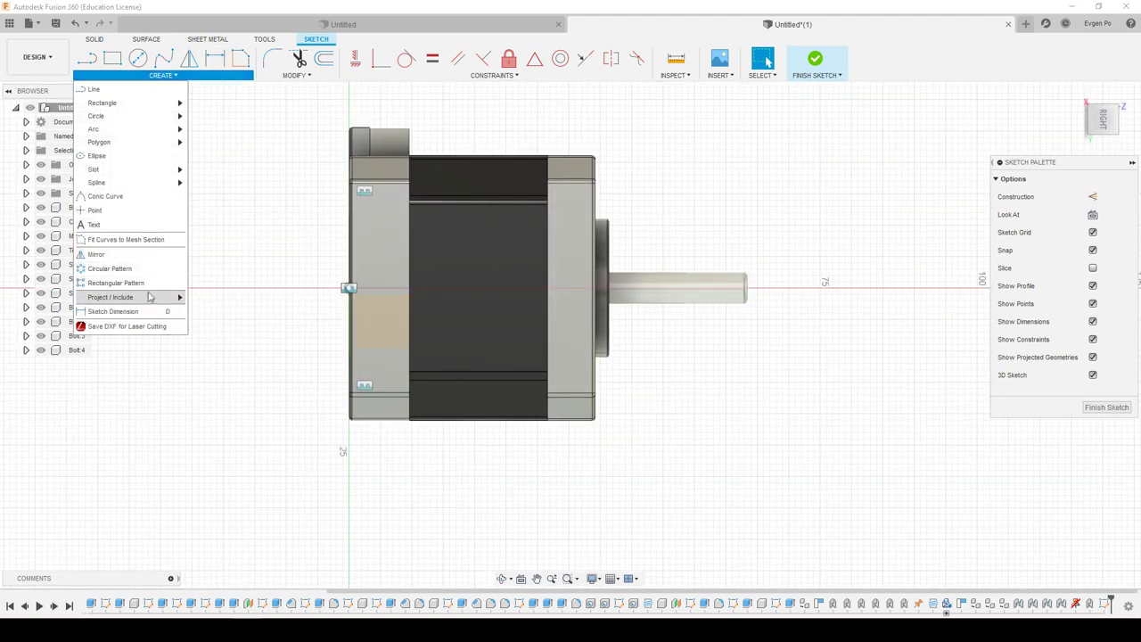
{"action": "mouse_move", "coordinate": [110, 297]}
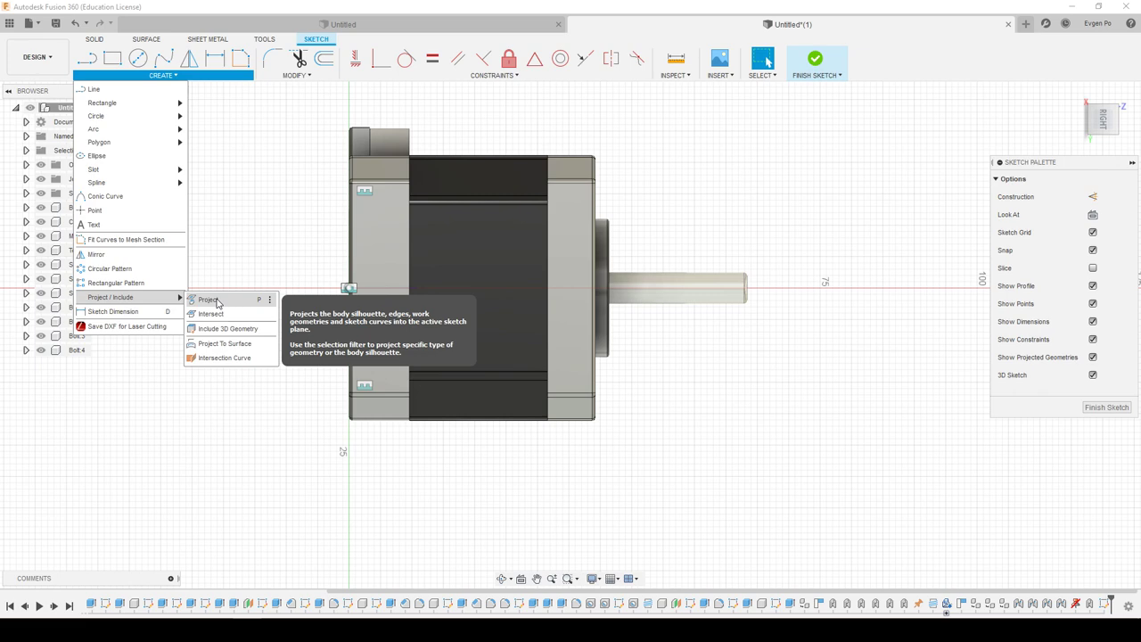
{"action": "left_click", "coordinate": [216, 301]}
{"action": "scroll", "coordinate": [597, 149], "scroll_direction": "up", "scroll_amount": 5}
{"action": "scroll", "coordinate": [597, 149], "scroll_direction": "up", "scroll_amount": 4}
Pick the end cap's top and right edges, the spacer face and the long bottom face.
{"action": "left_click", "coordinate": [539, 185]}
{"action": "scroll", "coordinate": [535, 183], "scroll_direction": "down", "scroll_amount": 2}
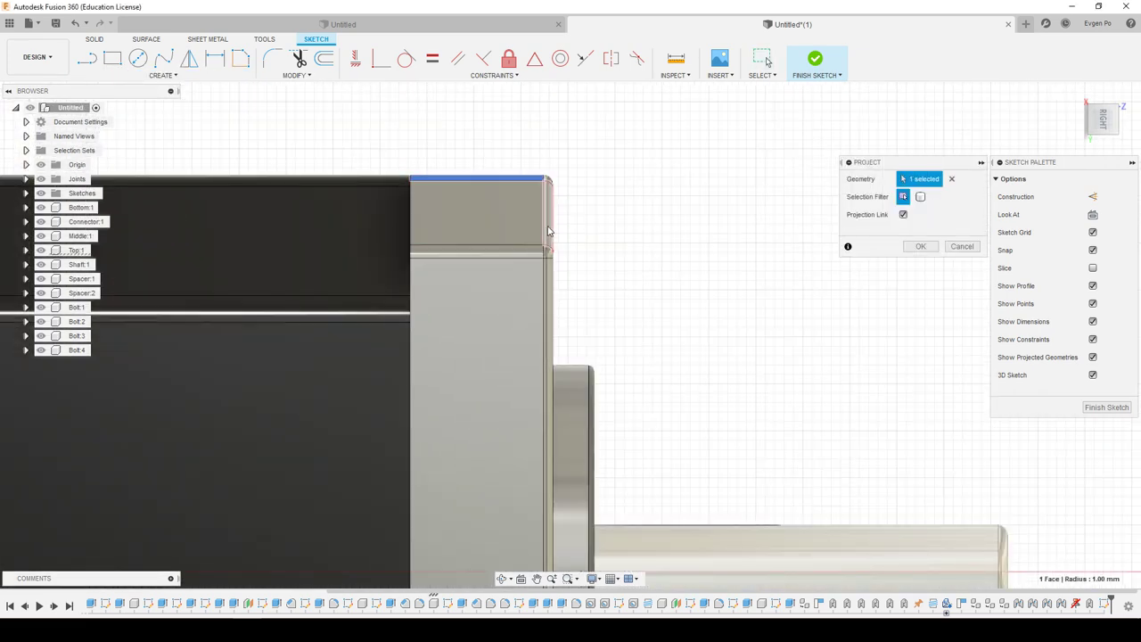
{"action": "scroll", "coordinate": [548, 231], "scroll_direction": "up", "scroll_amount": 2}
{"action": "left_click", "coordinate": [550, 230]}
{"action": "left_click", "coordinate": [577, 434]}
{"action": "scroll", "coordinate": [521, 306], "scroll_direction": "down", "scroll_amount": 2}
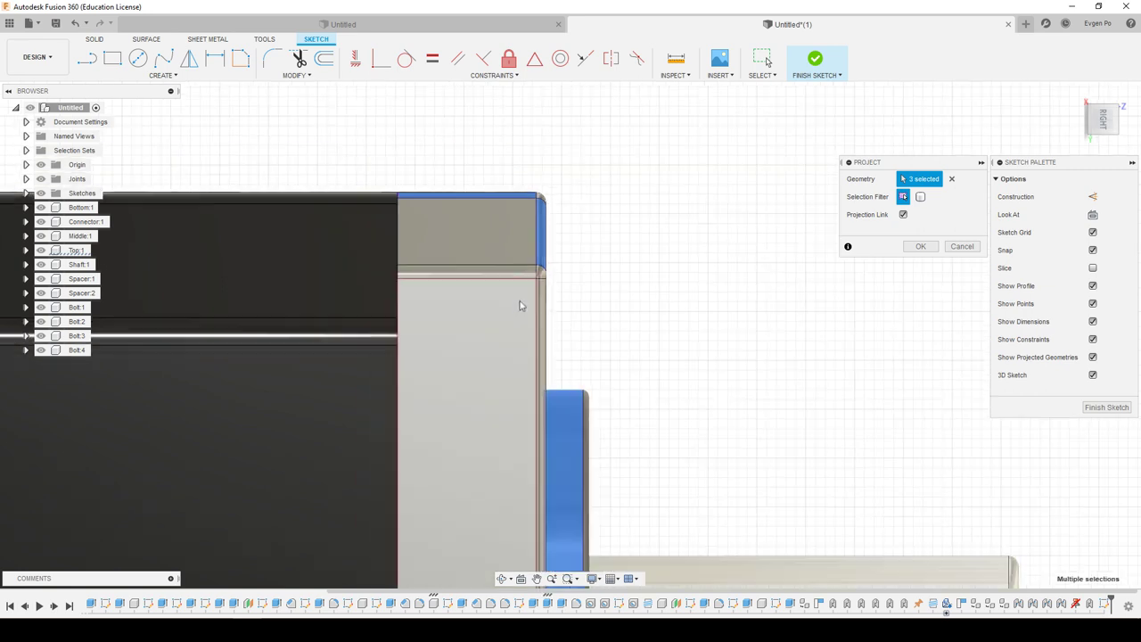
{"action": "scroll", "coordinate": [521, 306], "scroll_direction": "down", "scroll_amount": 1}
{"action": "left_click", "coordinate": [697, 557]}
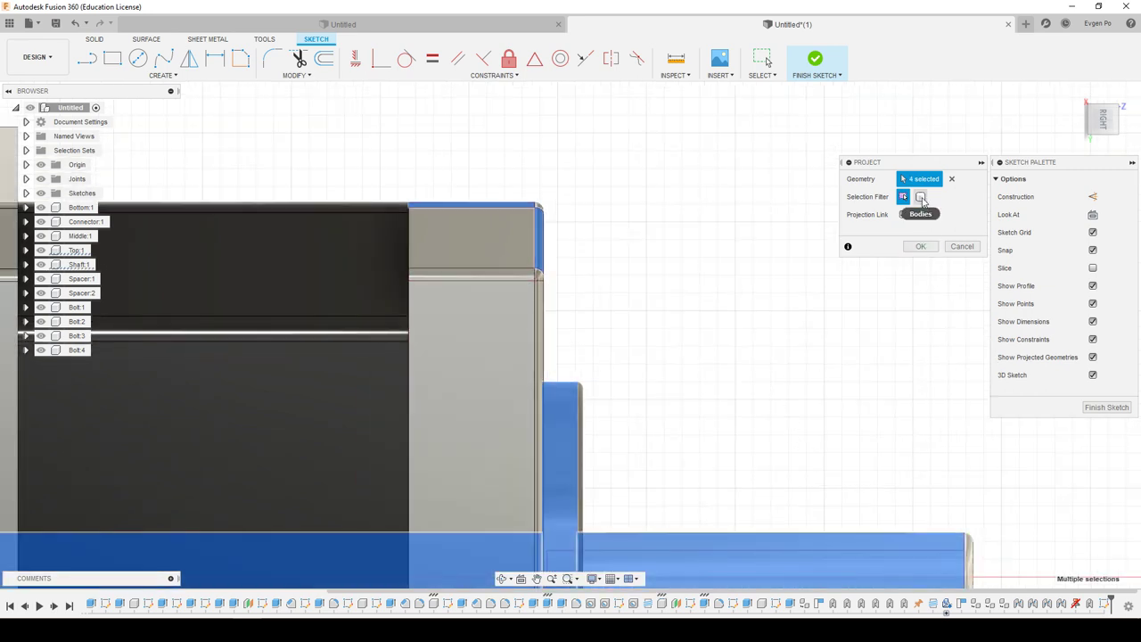
Filter picks to Bodies and project the tall end-cap body and the lower body.
{"action": "left_click", "coordinate": [921, 197]}
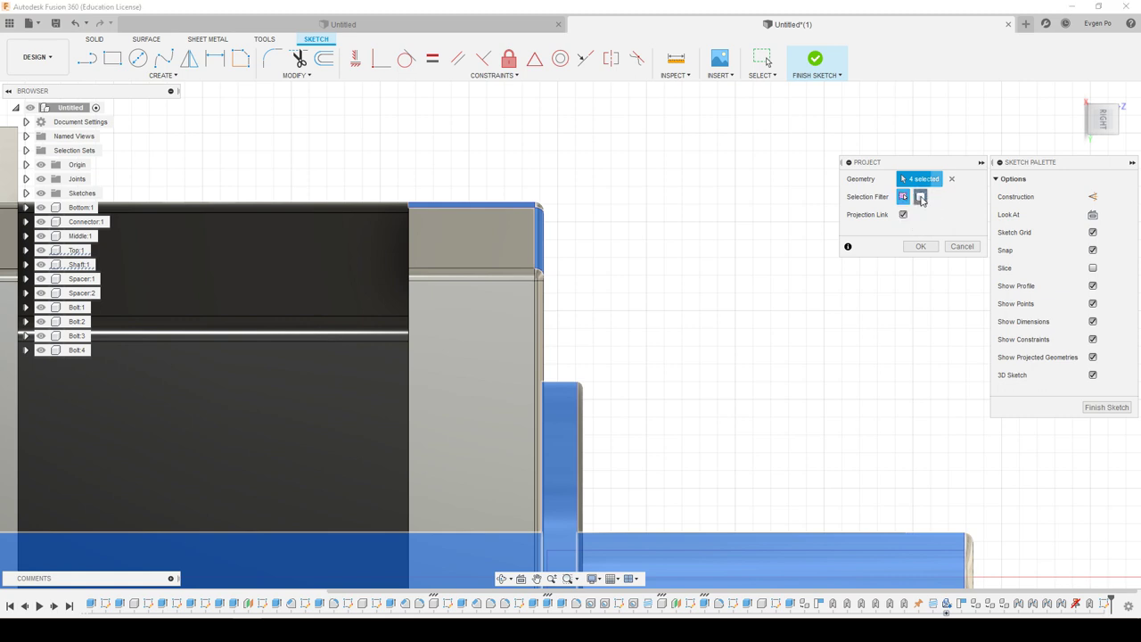
{"action": "left_click", "coordinate": [560, 451]}
{"action": "left_click", "coordinate": [813, 535]}
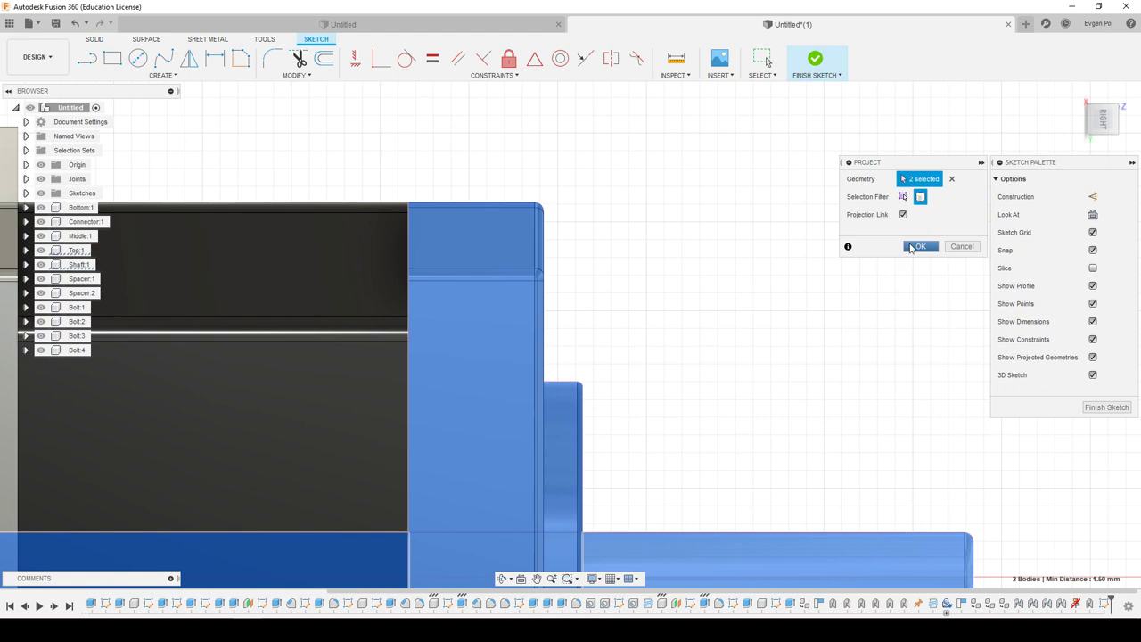
{"action": "left_click", "coordinate": [920, 246]}
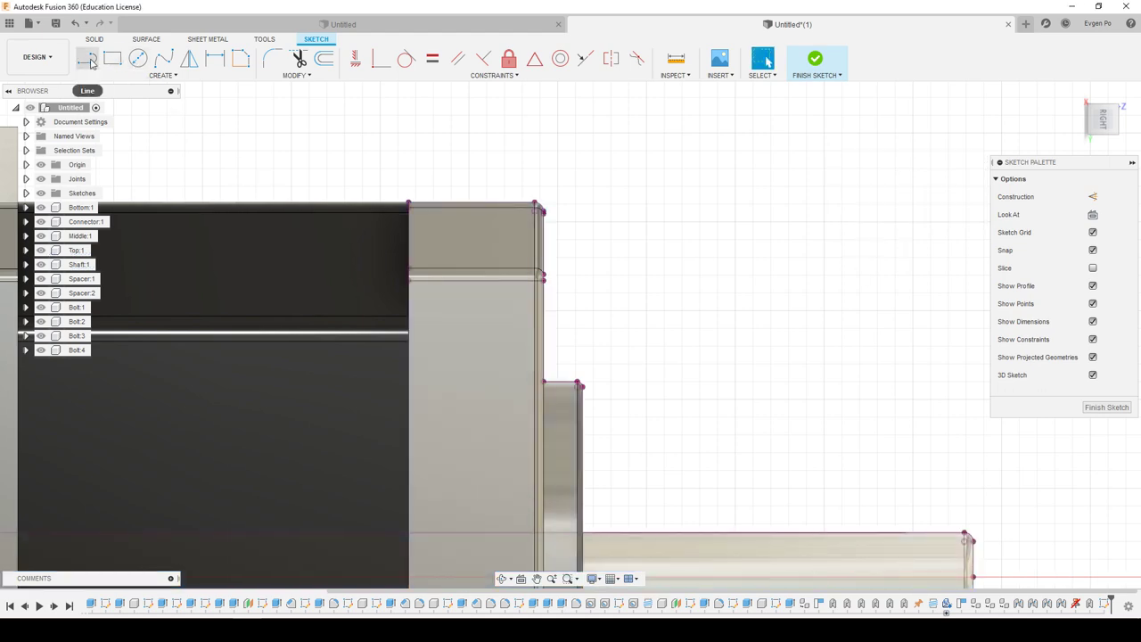
Draw a horizontal line from the end cap's top corner and a vertical line at the collar.
{"action": "left_click", "coordinate": [86, 58]}
{"action": "scroll", "coordinate": [481, 233], "scroll_direction": "up", "scroll_amount": 1}
{"action": "left_click", "coordinate": [382, 195]}
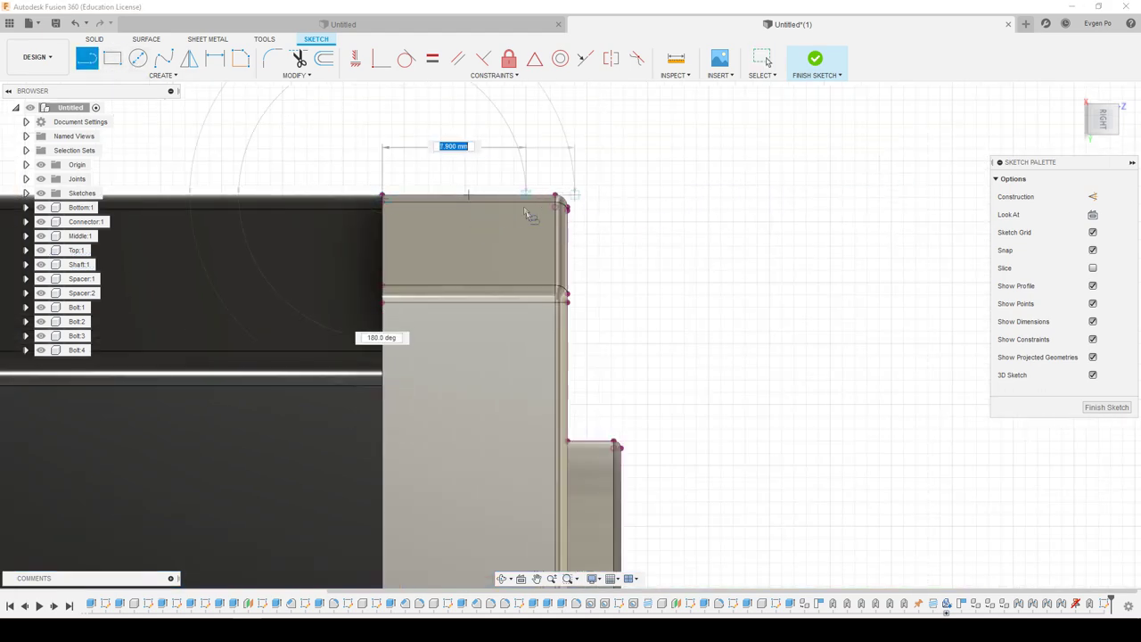
{"action": "scroll", "coordinate": [523, 205], "scroll_direction": "down", "scroll_amount": 5}
{"action": "left_click", "coordinate": [822, 204]}
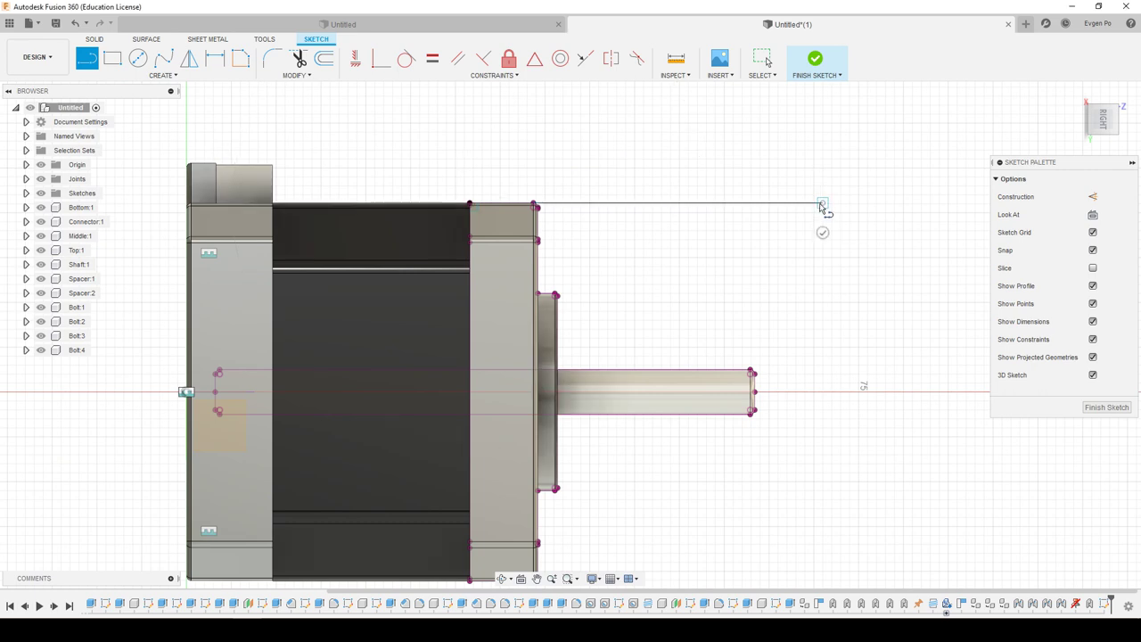
{"action": "scroll", "coordinate": [544, 267], "scroll_direction": "up", "scroll_amount": 2}
{"action": "scroll", "coordinate": [547, 334], "scroll_direction": "up", "scroll_amount": 1}
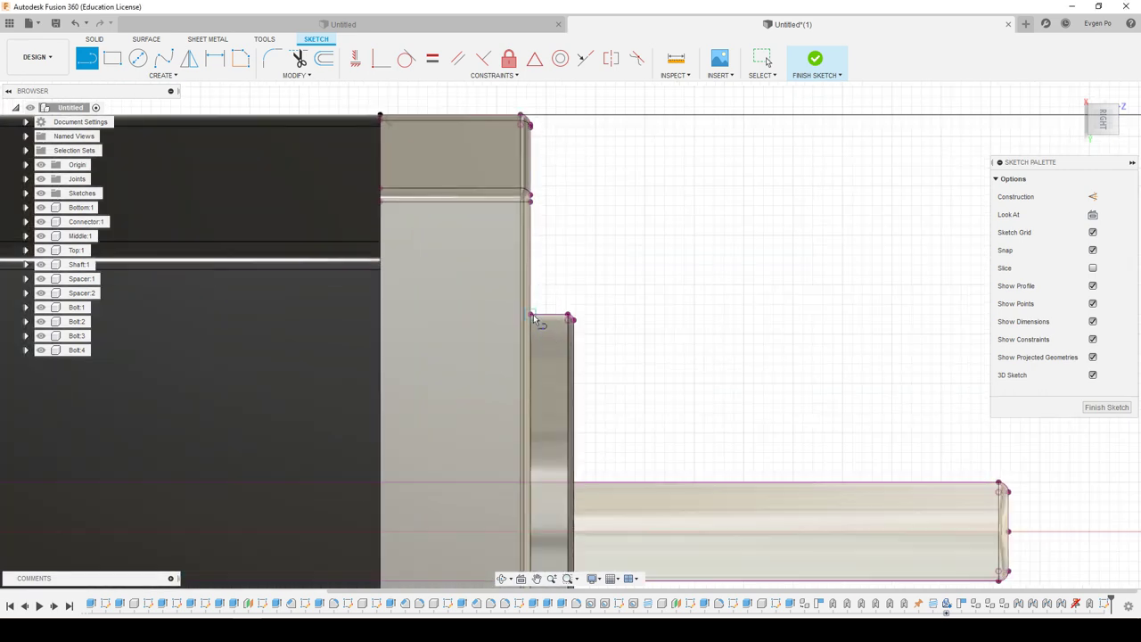
{"action": "left_click", "coordinate": [531, 316]}
{"action": "left_click", "coordinate": [533, 90]}
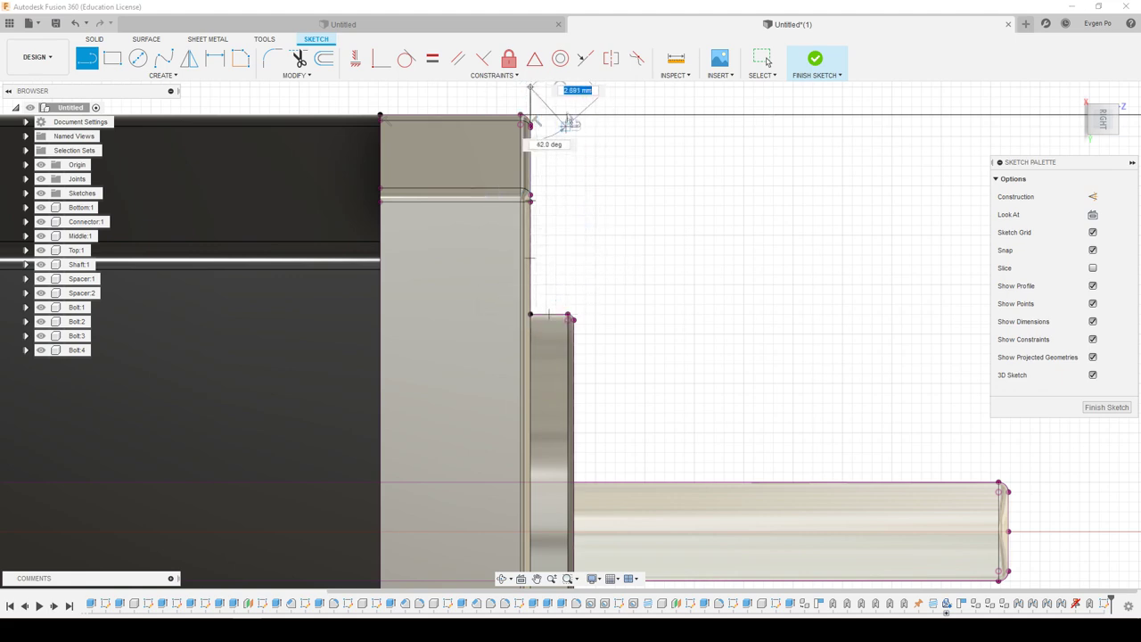
{"action": "scroll", "coordinate": [533, 91], "scroll_direction": "down", "scroll_amount": 2}
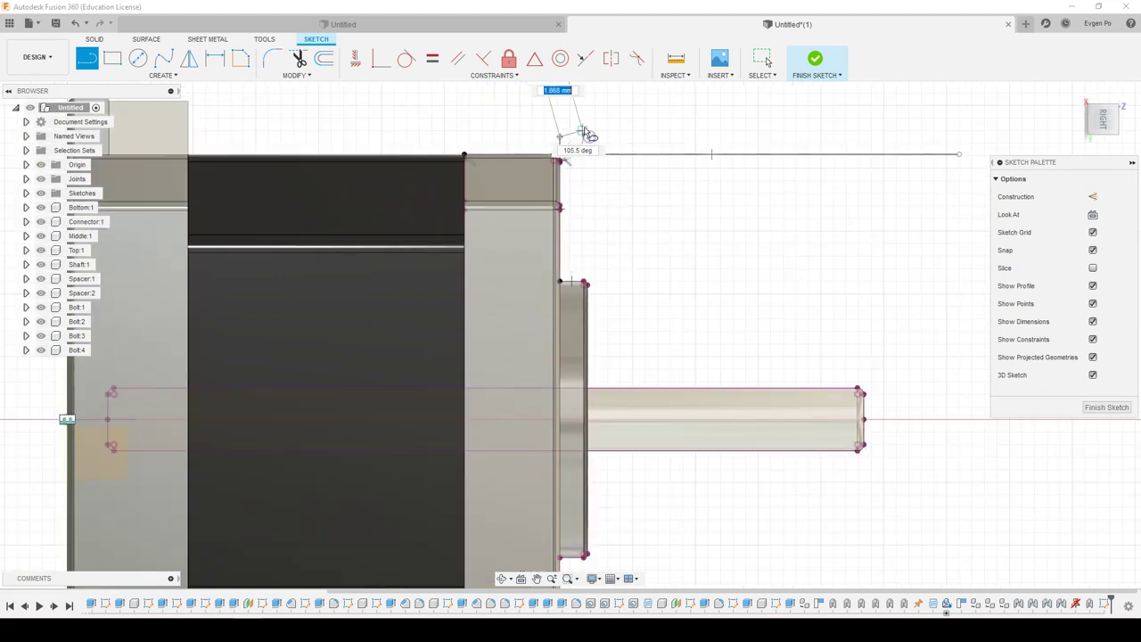
Trim away the short line segment at the collar corner.
{"action": "left_click", "coordinate": [299, 59]}
{"action": "scroll", "coordinate": [539, 141], "scroll_direction": "up", "scroll_amount": 3}
{"action": "left_click", "coordinate": [579, 181]}
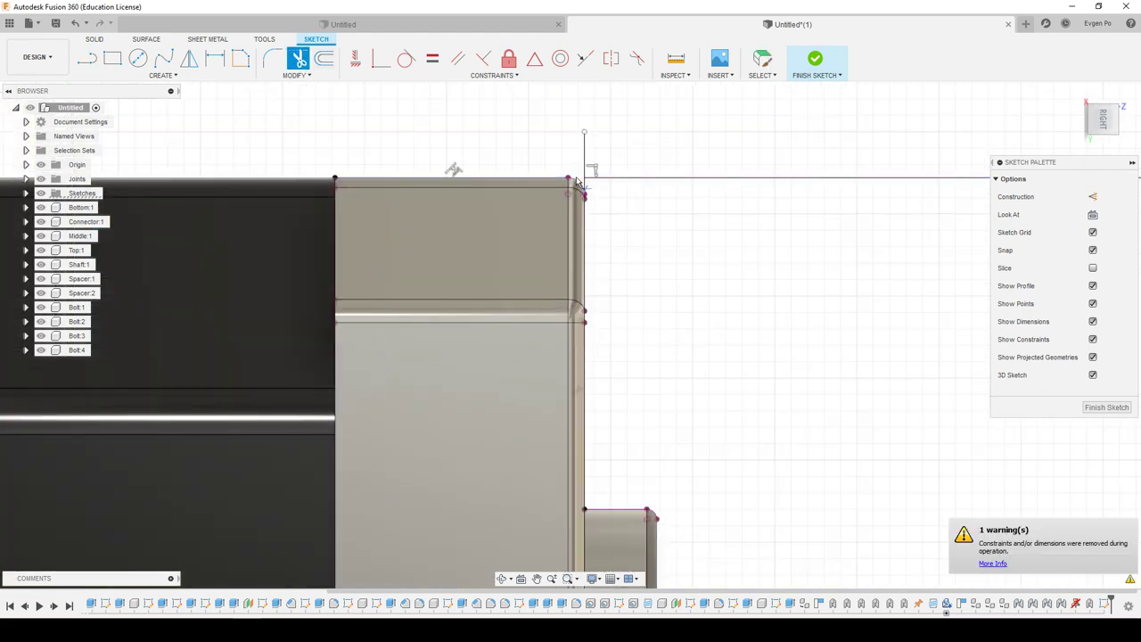
{"action": "scroll", "coordinate": [340, 152], "scroll_direction": "down", "scroll_amount": 2}
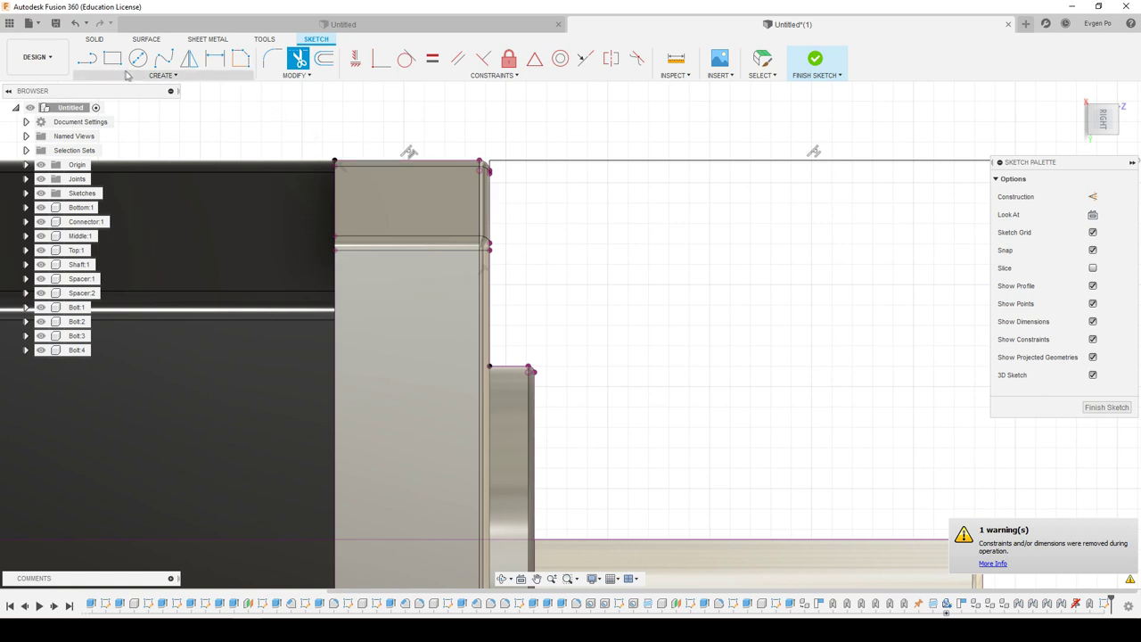
Draw a short horizontal line over the collar and dimension it 4.00 mm.
{"action": "left_click", "coordinate": [97, 64]}
{"action": "scroll", "coordinate": [547, 348], "scroll_direction": "up", "scroll_amount": 2}
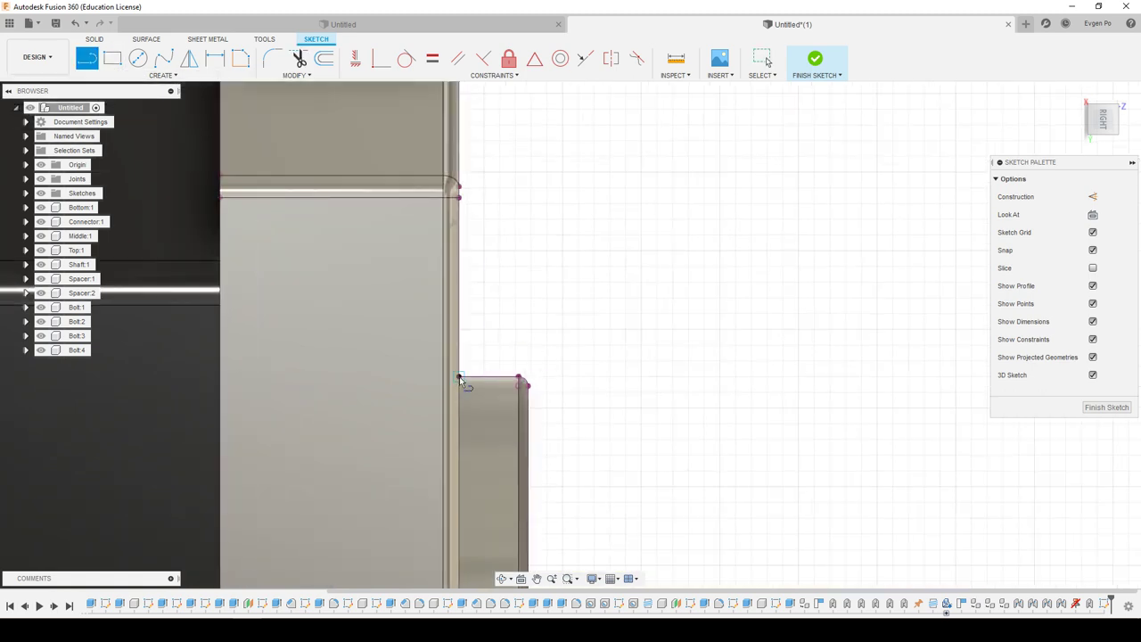
{"action": "left_click", "coordinate": [459, 375]}
{"action": "left_click", "coordinate": [578, 376]}
{"action": "key", "text": "d"}
{"action": "left_click", "coordinate": [562, 377]}
{"action": "left_click", "coordinate": [558, 398]}
{"action": "type", "text": "4"}
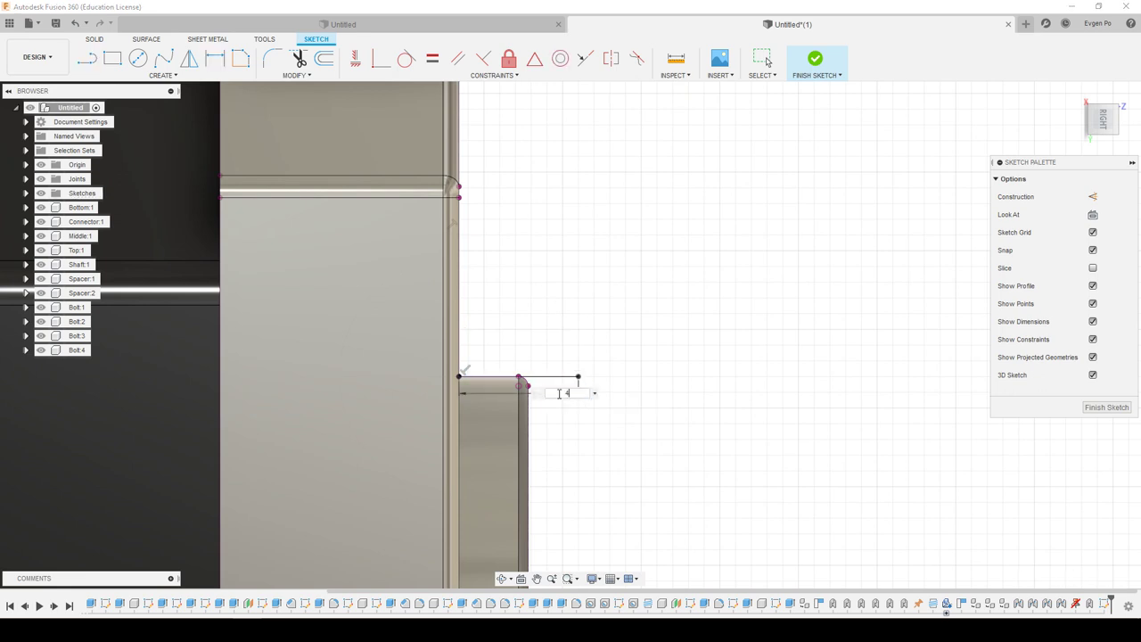
{"action": "key", "text": "Return"}
Draw a vertical line from the 4.00 line's end and two horizontal lines off it to the right.
{"action": "key", "text": "l"}
{"action": "scroll", "coordinate": [381, 370], "scroll_direction": "down", "scroll_amount": 2}
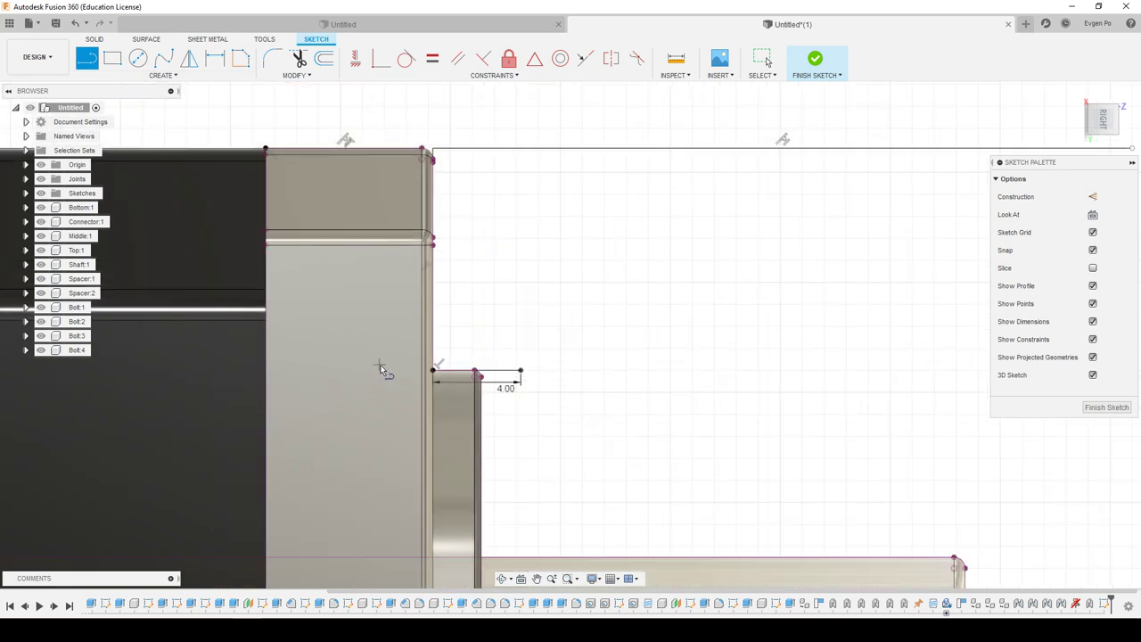
{"action": "scroll", "coordinate": [380, 370], "scroll_direction": "down", "scroll_amount": 1}
{"action": "left_click", "coordinate": [496, 368]}
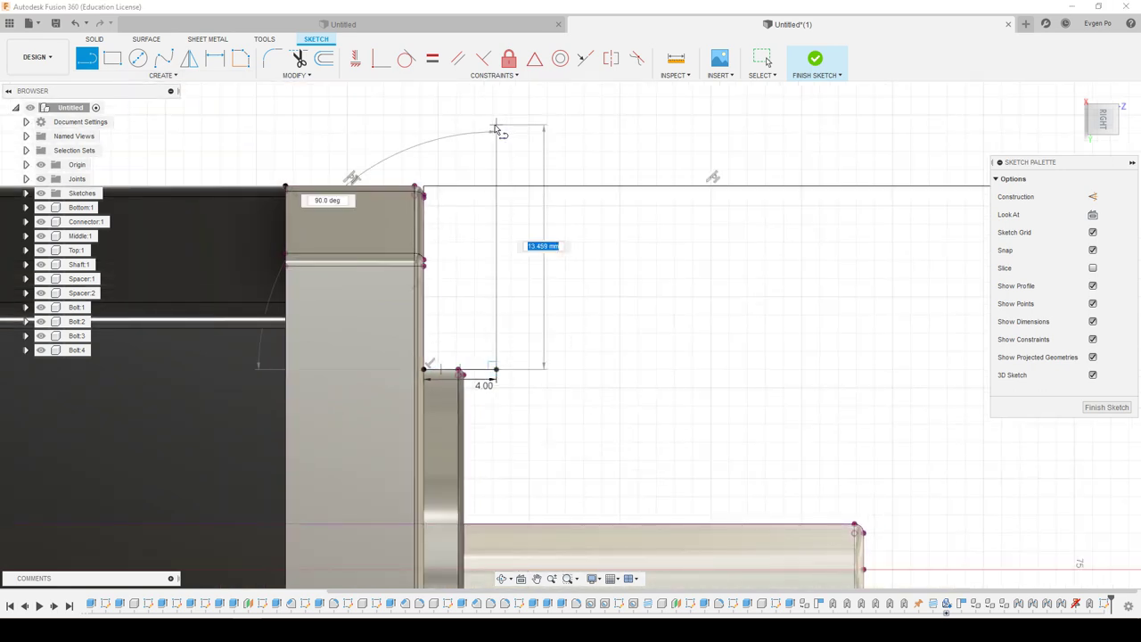
{"action": "left_click", "coordinate": [496, 133]}
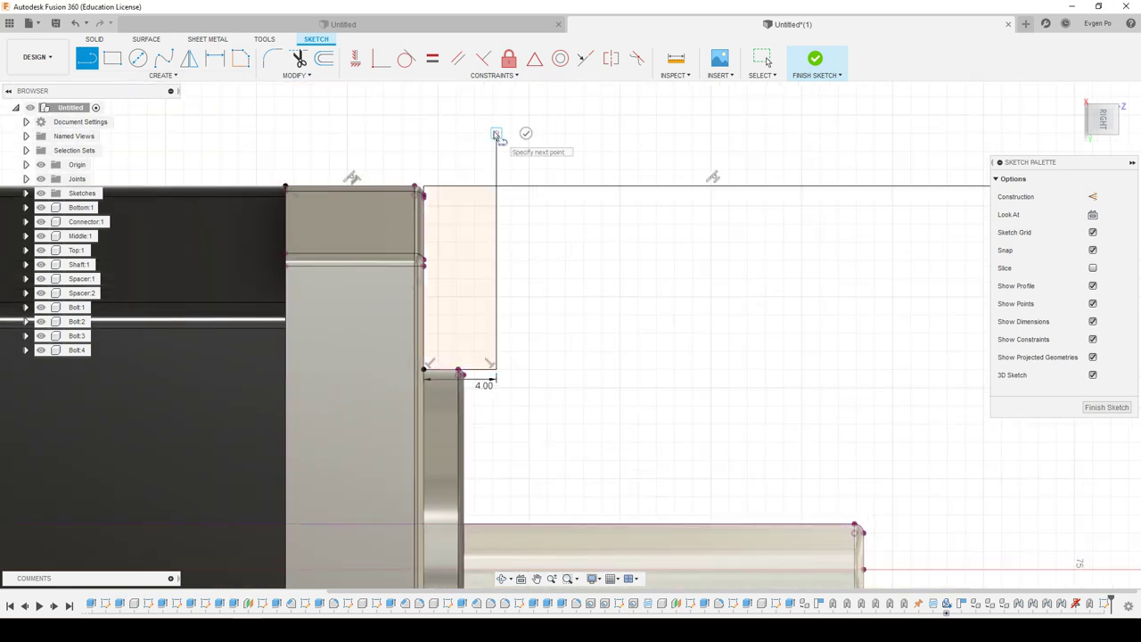
{"action": "left_click", "coordinate": [525, 133]}
{"action": "left_click", "coordinate": [497, 232]}
{"action": "scroll", "coordinate": [416, 227], "scroll_direction": "down", "scroll_amount": 1}
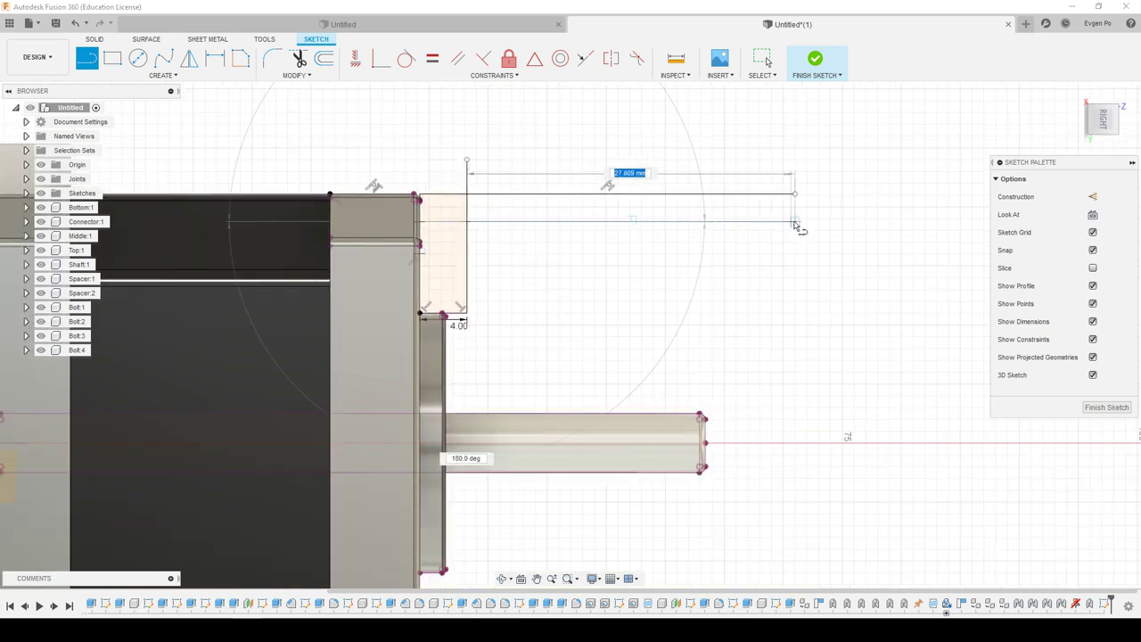
{"action": "left_click", "coordinate": [794, 221]}
{"action": "key", "text": "Escape"}
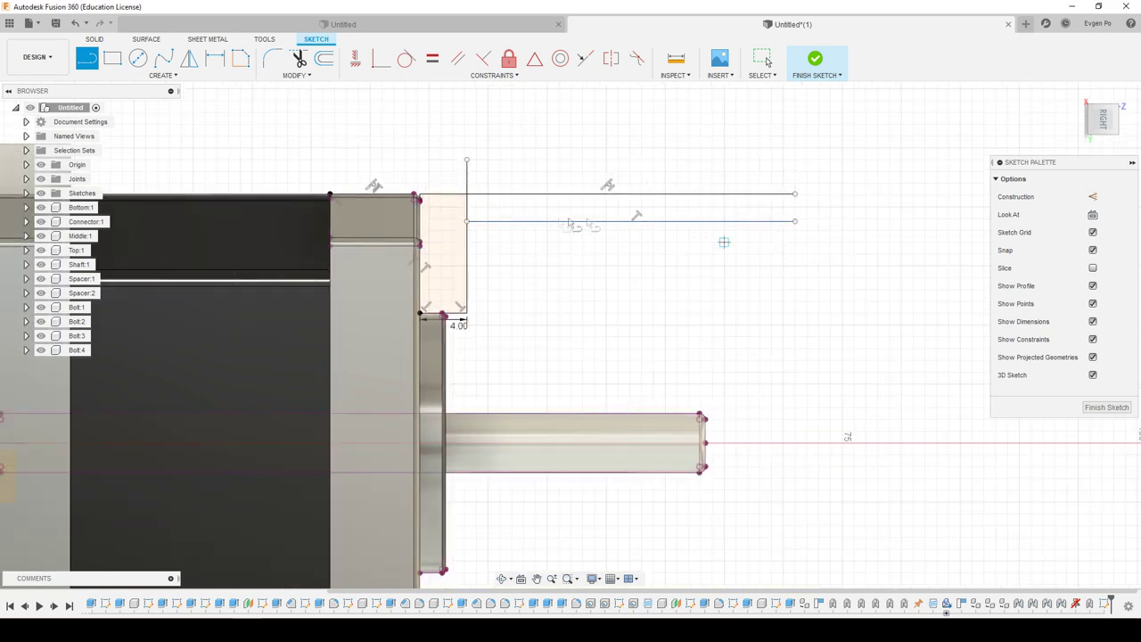
{"action": "left_click", "coordinate": [468, 246]}
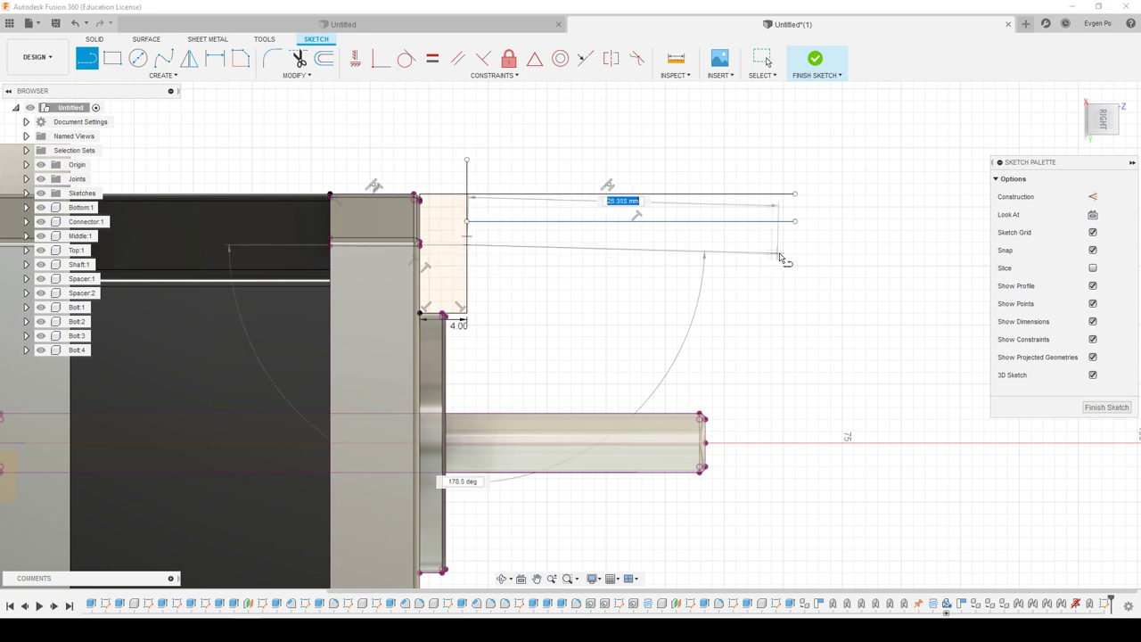
{"action": "left_click", "coordinate": [795, 244]}
Dimension the top-to-middle line gap to 3 mm and the middle-to-bottom gap to 1.40 mm.
{"action": "key", "text": "d"}
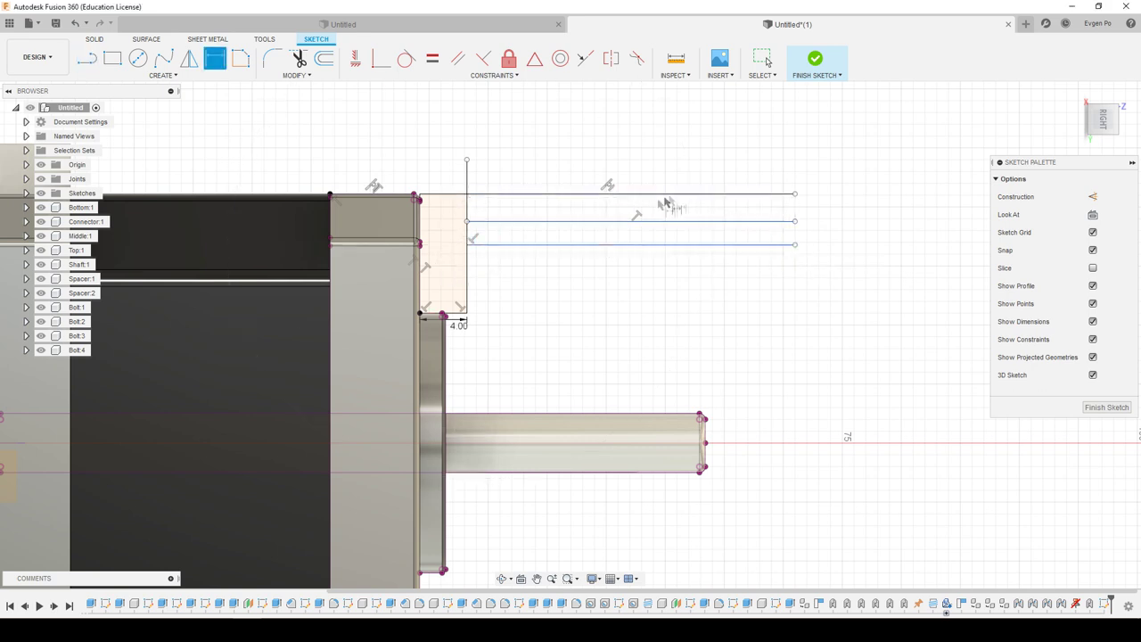
{"action": "left_click", "coordinate": [575, 222]}
{"action": "left_click", "coordinate": [576, 194]}
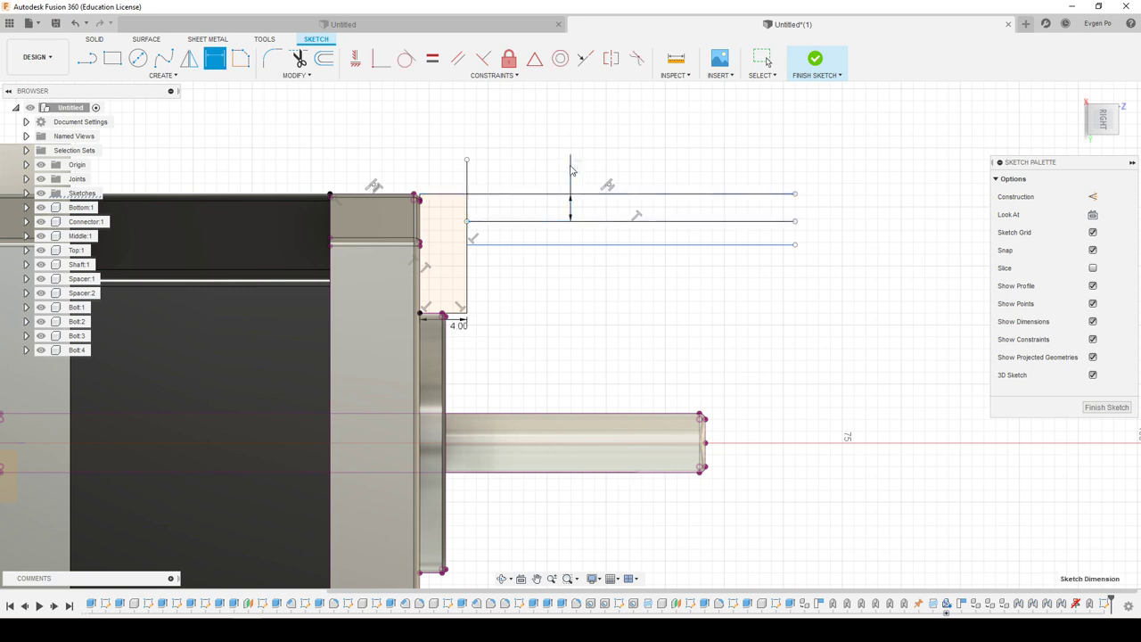
{"action": "left_click", "coordinate": [572, 165]}
{"action": "type", "text": "3"}
{"action": "key", "text": "Return"}
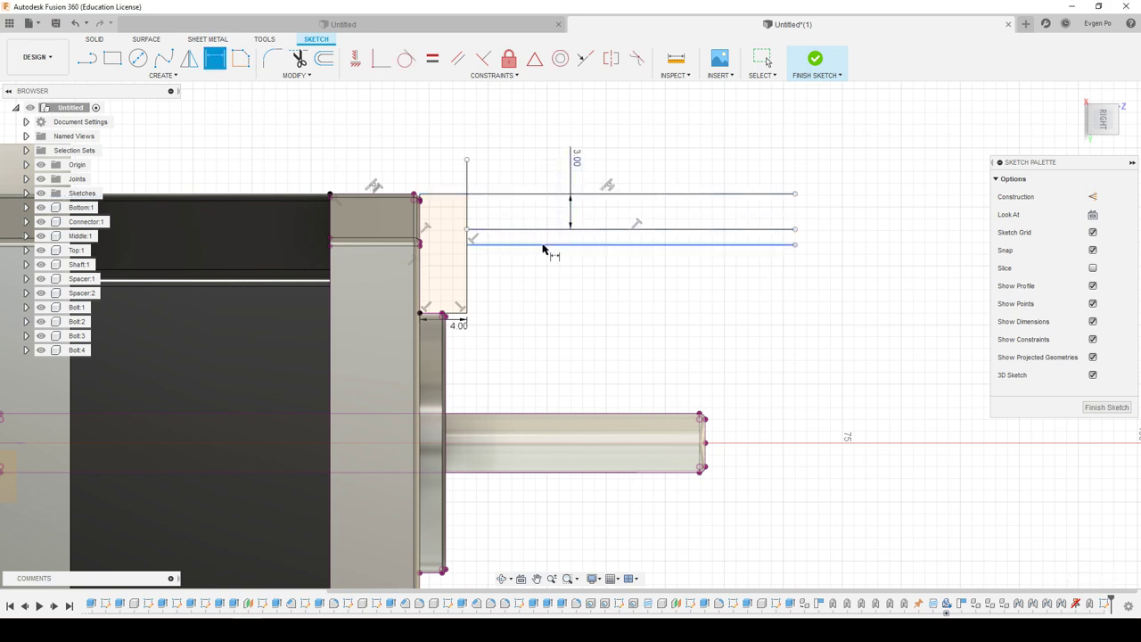
{"action": "left_click", "coordinate": [548, 229]}
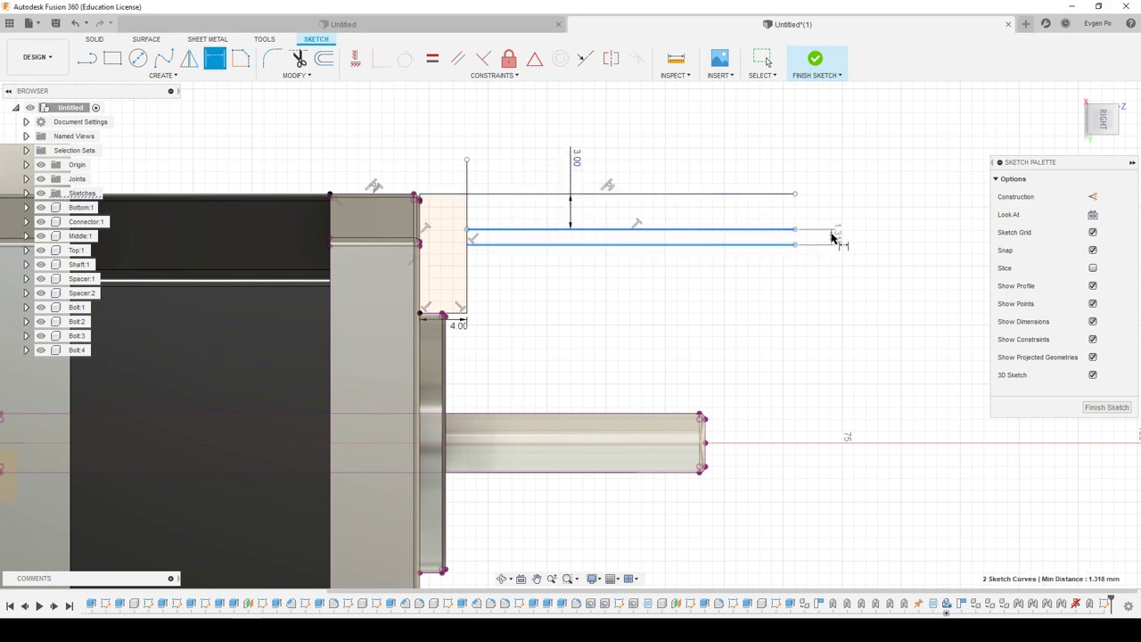
{"action": "left_click", "coordinate": [831, 238]}
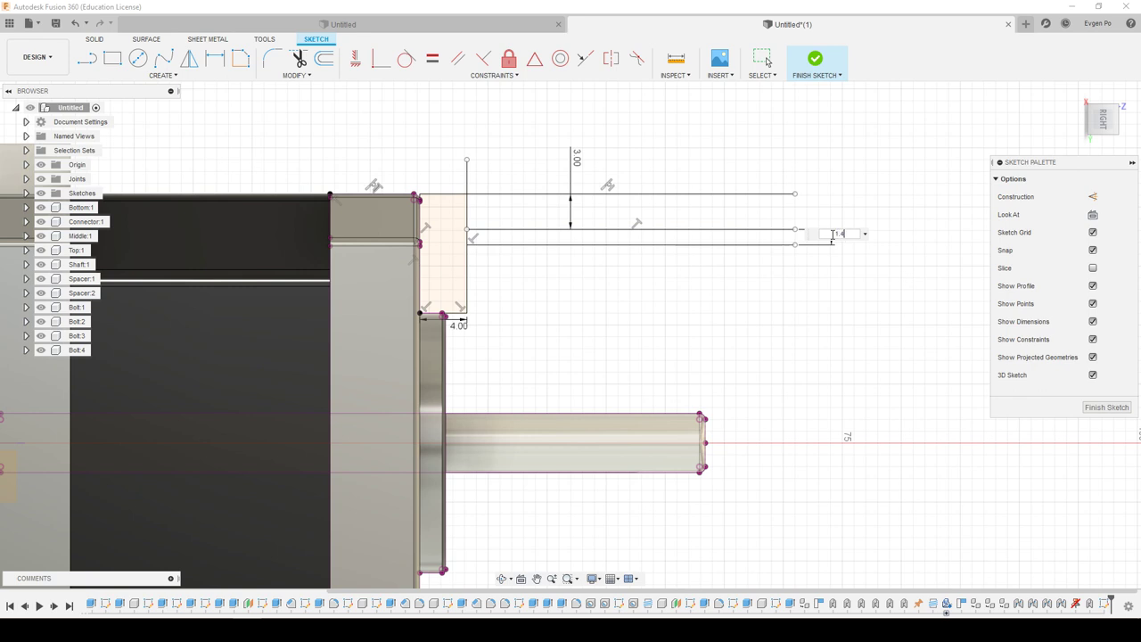
{"action": "key", "text": "Return"}
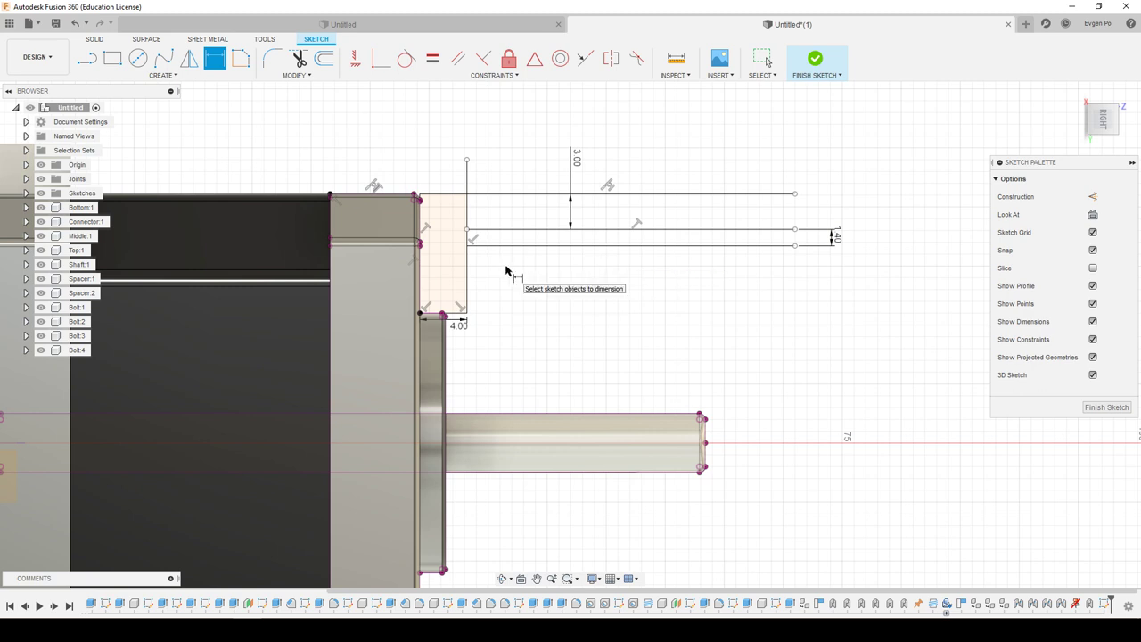
Draw left, right and middle rectangles under the lowest line, plus a horizontal line across them.
{"action": "left_click", "coordinate": [114, 61]}
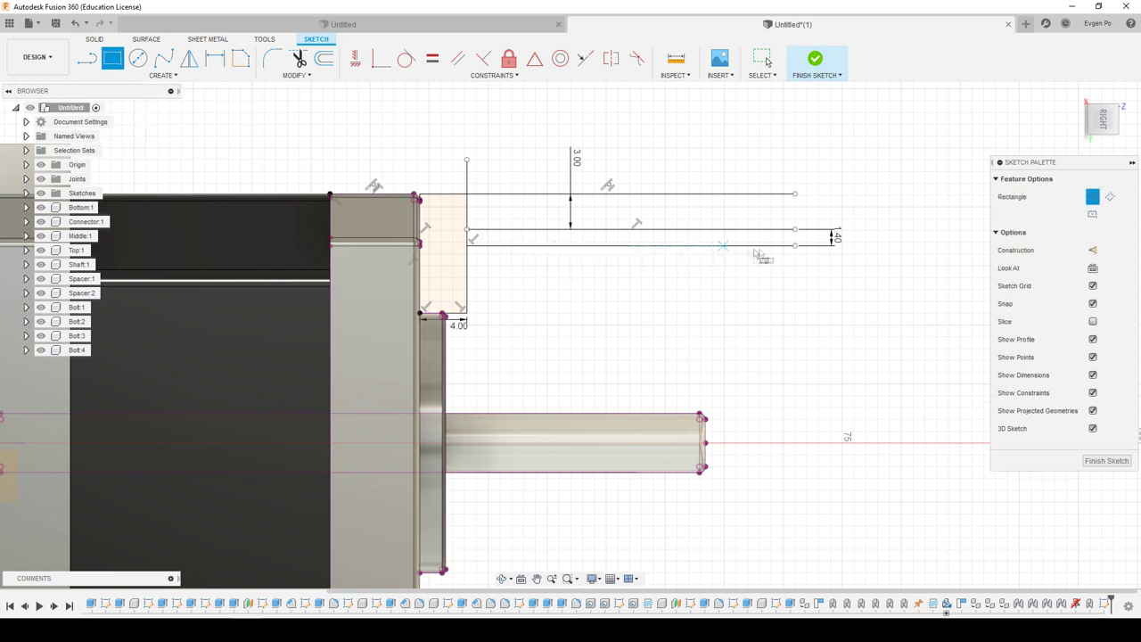
{"action": "left_click", "coordinate": [501, 247]}
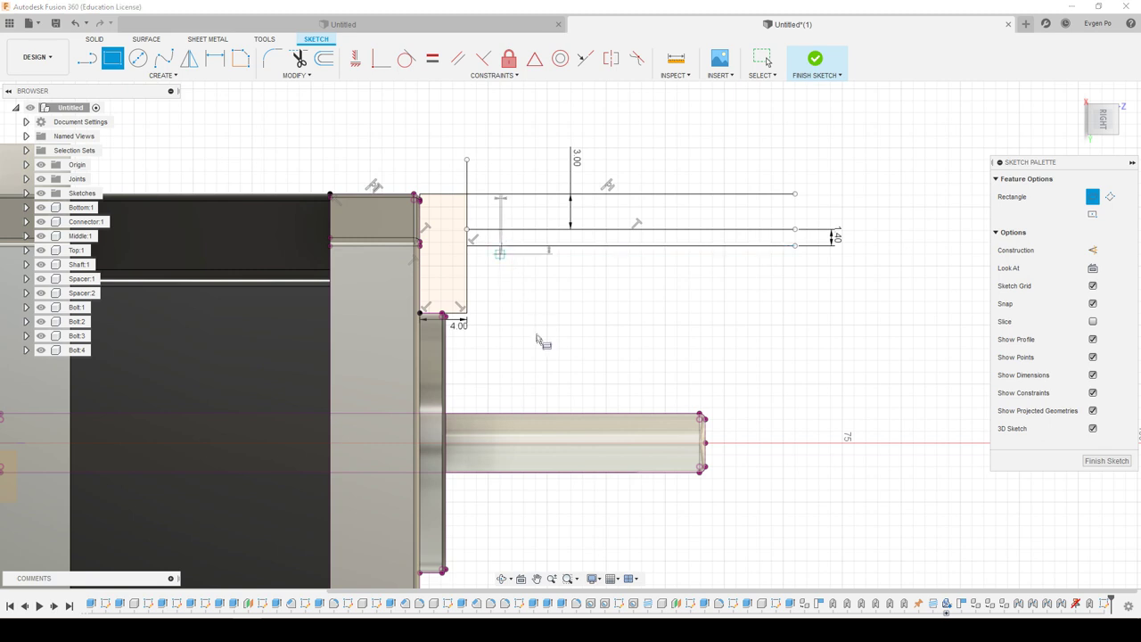
{"action": "key", "text": "Return"}
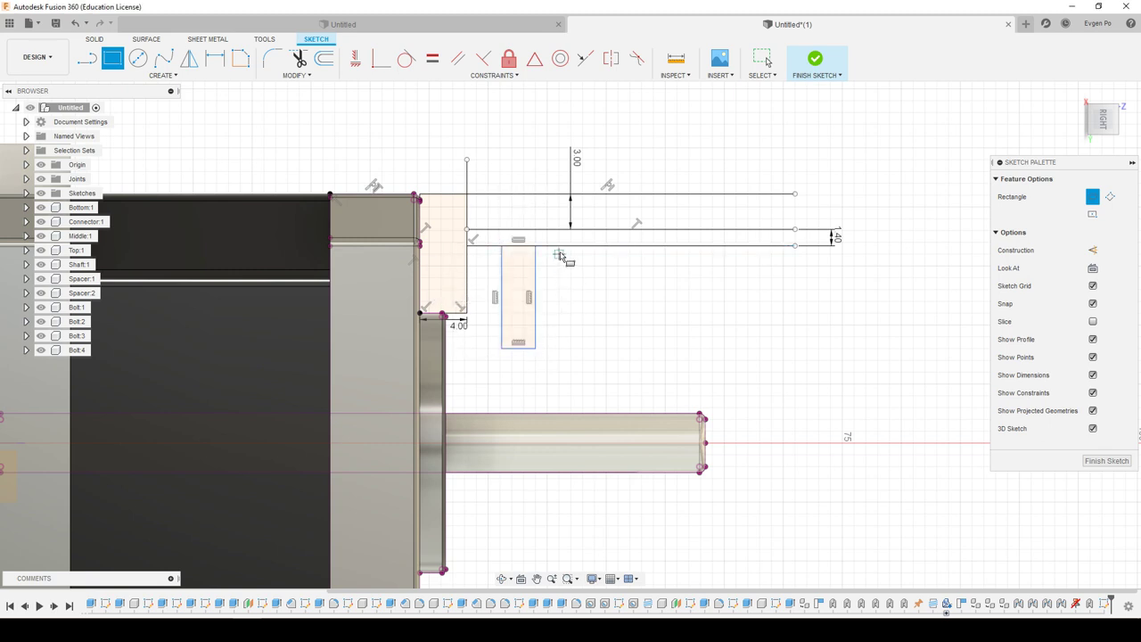
{"action": "left_click", "coordinate": [559, 246]}
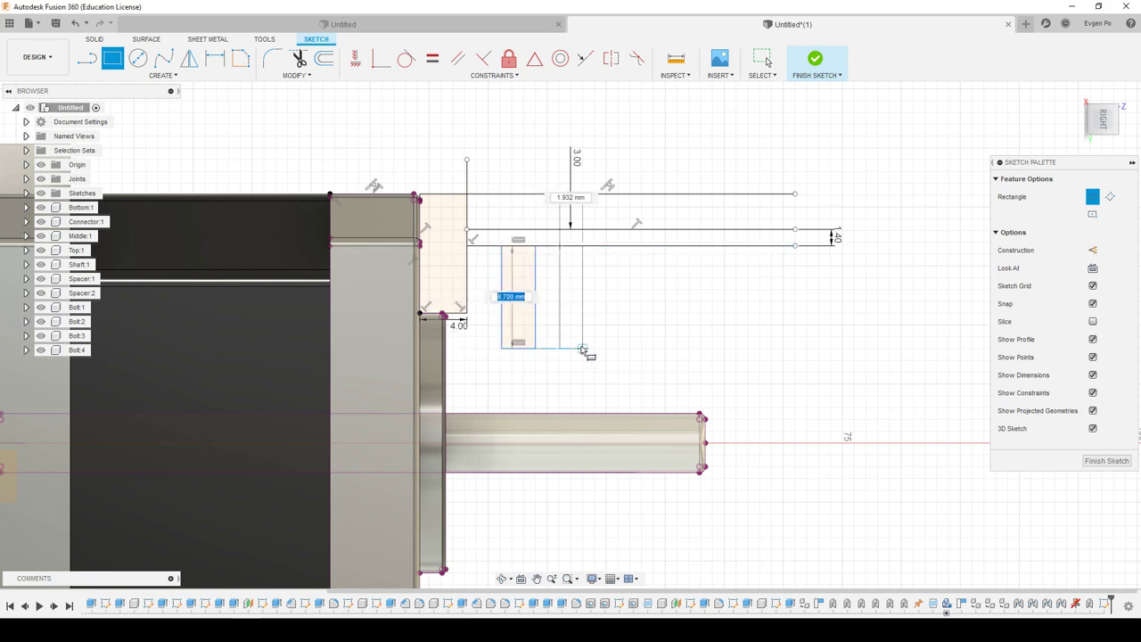
{"action": "key", "text": "Return"}
{"action": "left_click", "coordinate": [535, 266]}
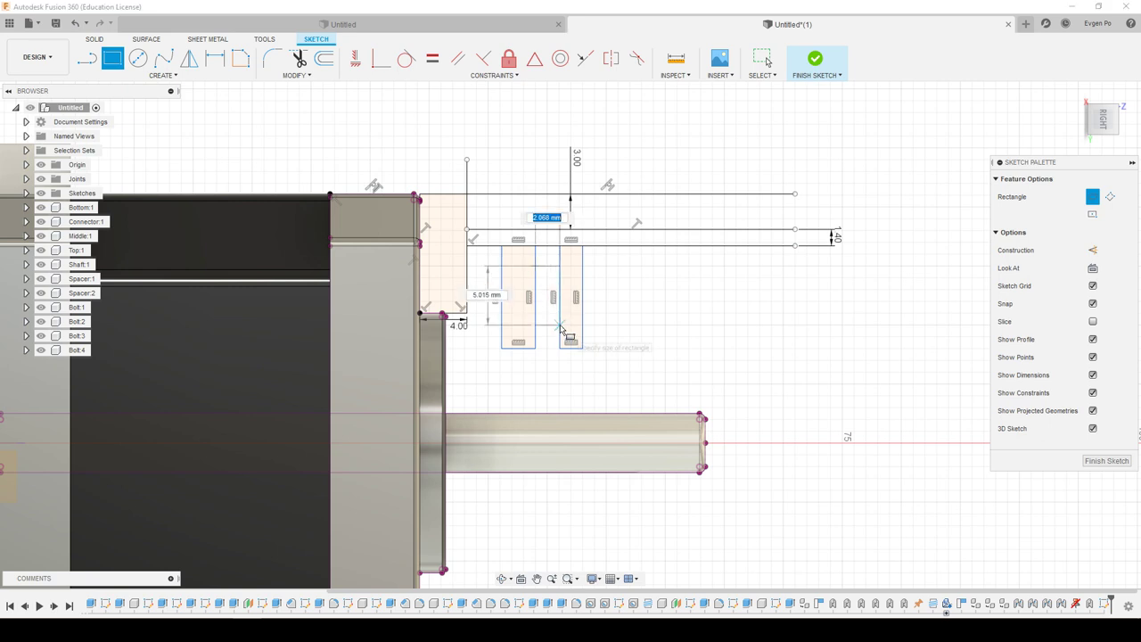
{"action": "key", "text": "Return"}
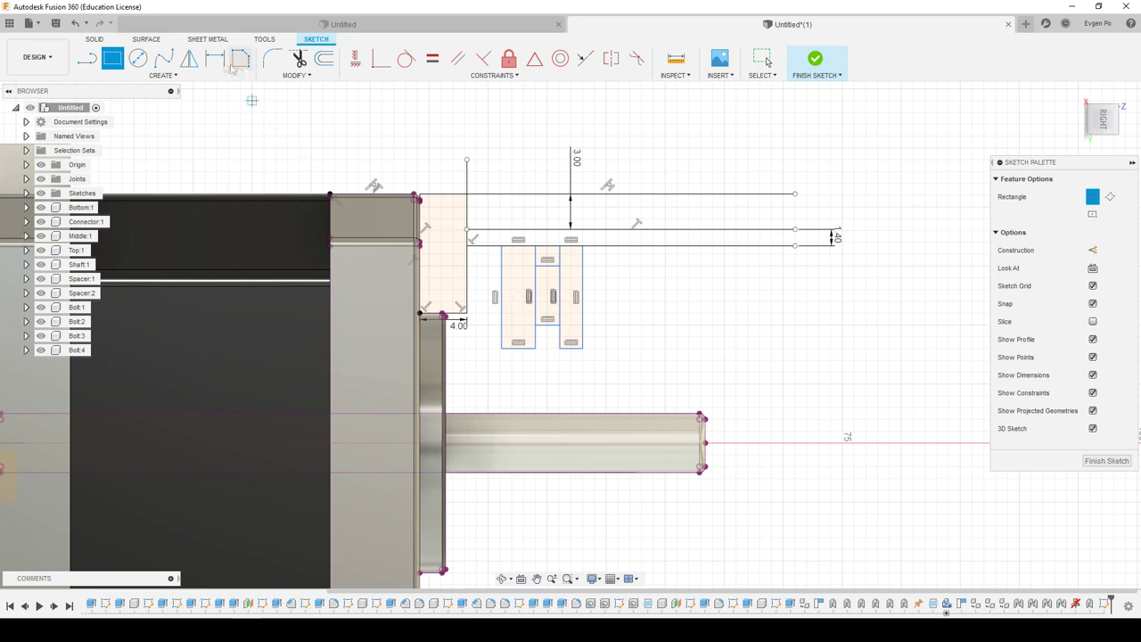
{"action": "left_click", "coordinate": [87, 59]}
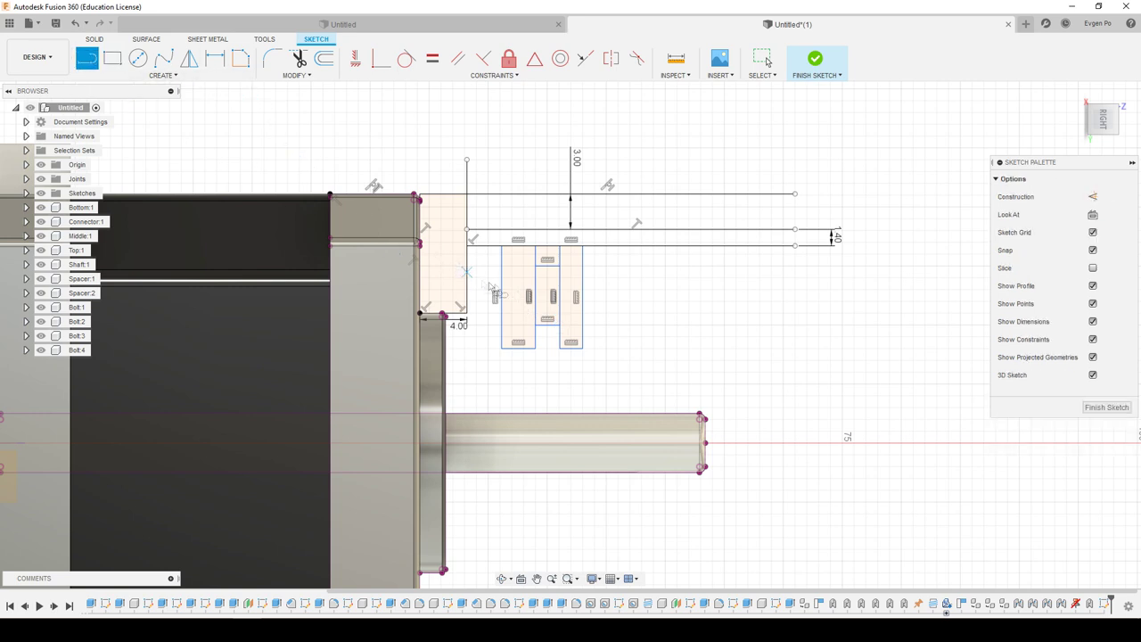
{"action": "double_click", "coordinate": [581, 296]}
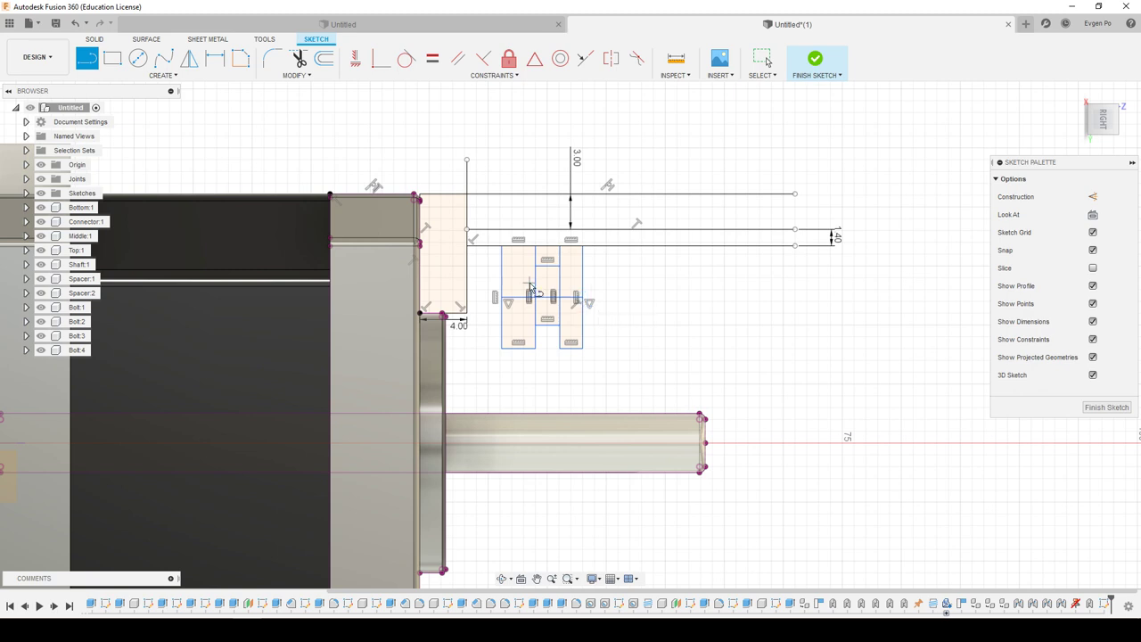
Dimension both outer rectangles' bottom edges to 4 mm and the left rectangle's height to 13 mm.
{"action": "key", "text": "d"}
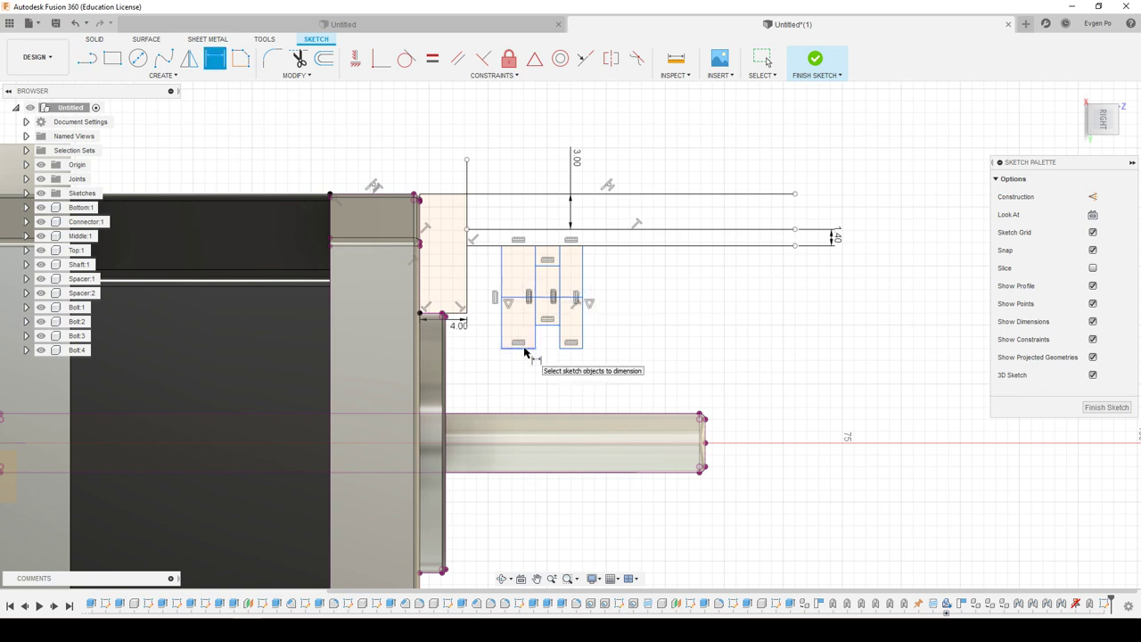
{"action": "left_click", "coordinate": [523, 349]}
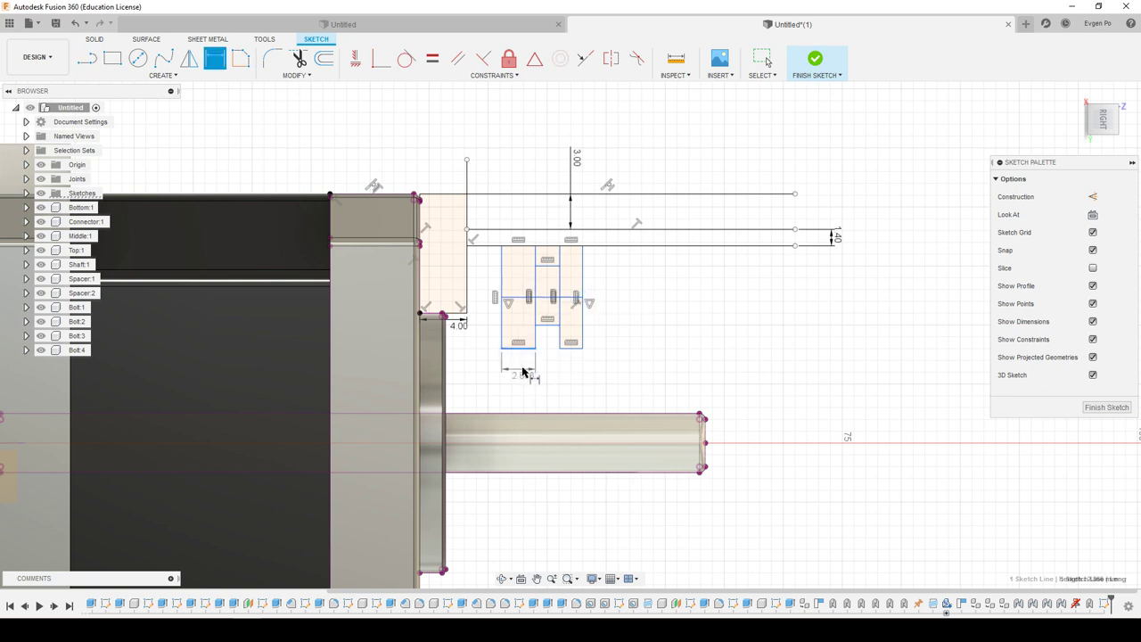
{"action": "left_click", "coordinate": [523, 368]}
{"action": "type", "text": "4"}
{"action": "key", "text": "Return"}
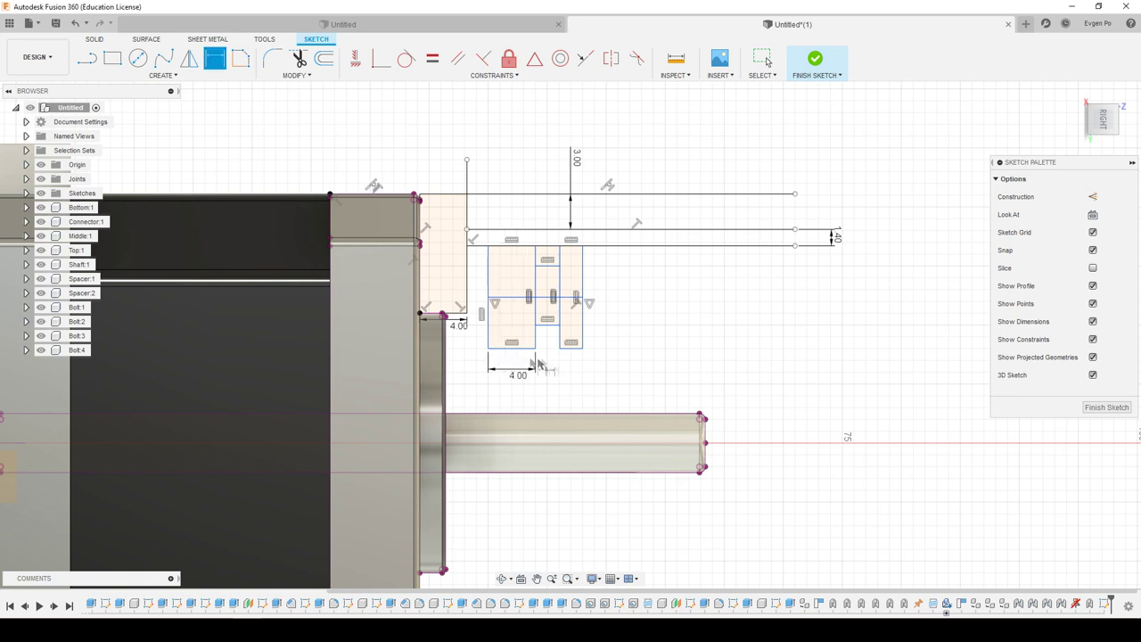
{"action": "left_click", "coordinate": [569, 365]}
{"action": "type", "text": "4"}
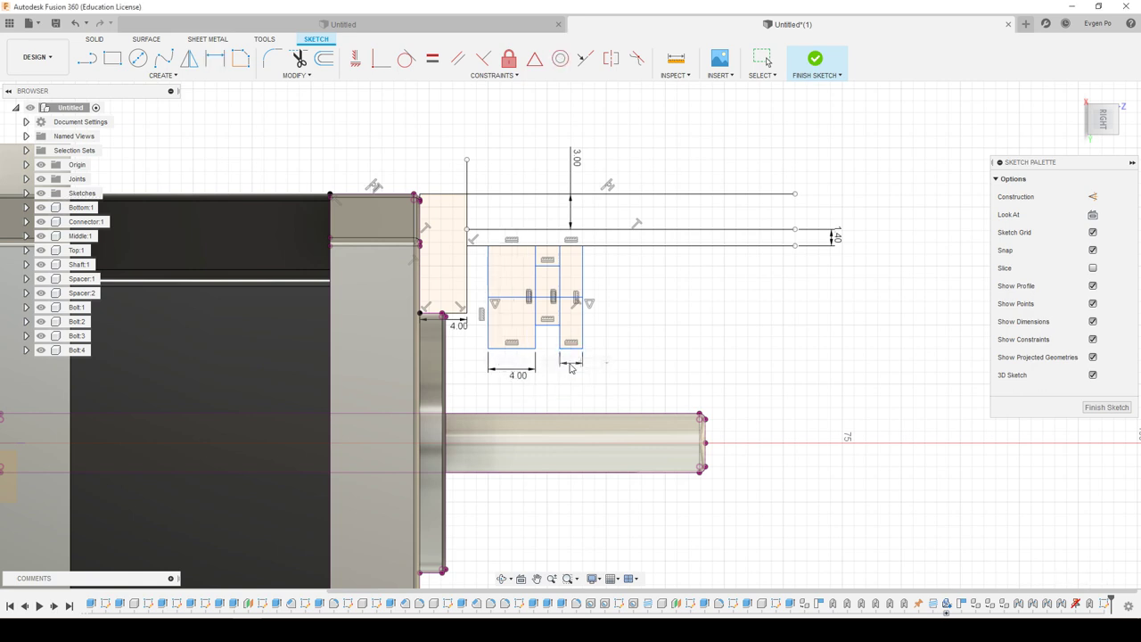
{"action": "key", "text": "Return"}
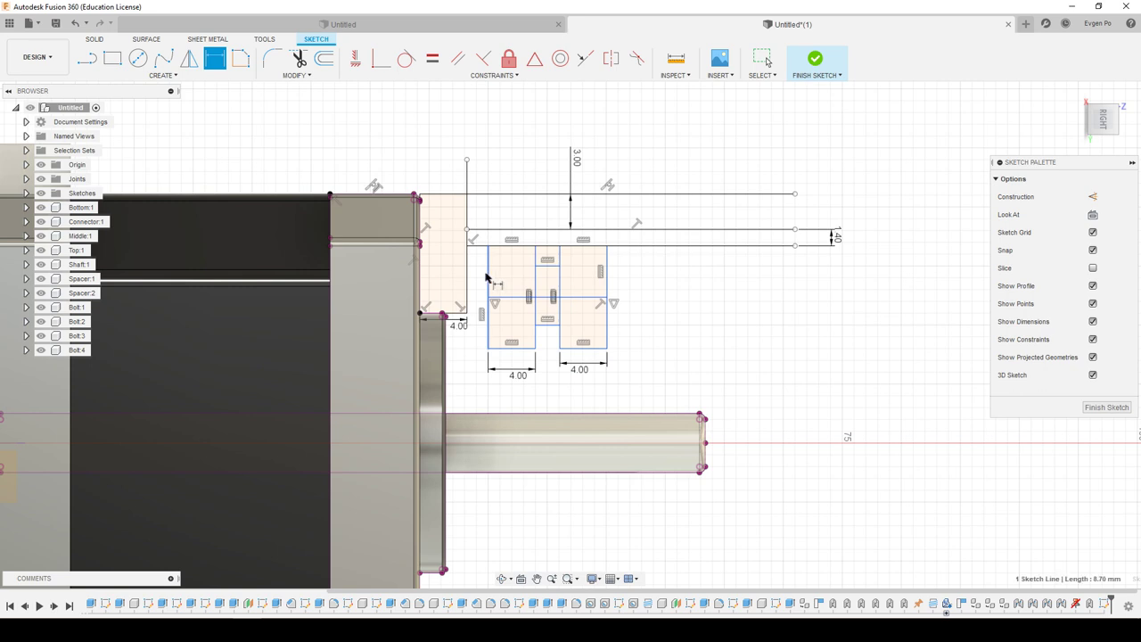
{"action": "left_click", "coordinate": [482, 273]}
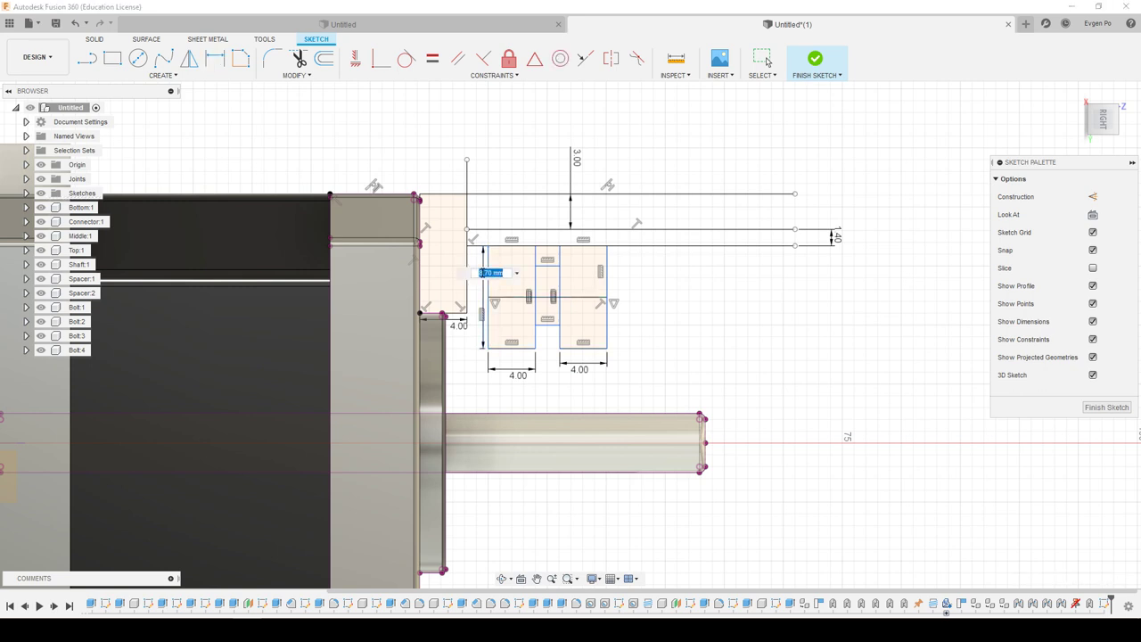
{"action": "type", "text": "3"}
{"action": "key", "text": "Return"}
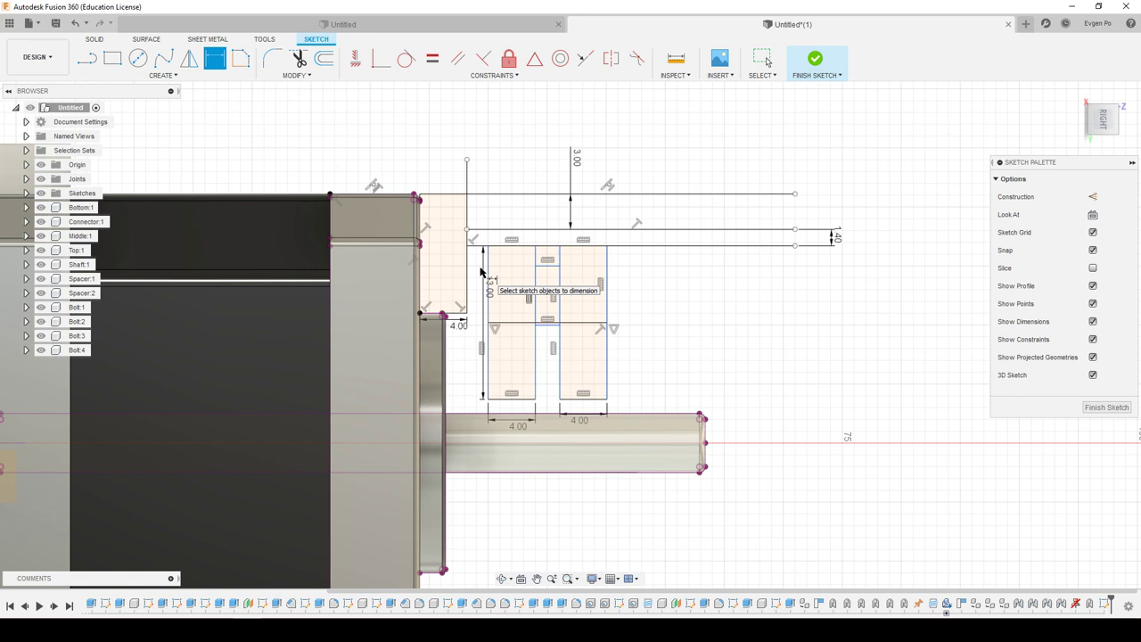
{"action": "left_click", "coordinate": [86, 58]}
{"action": "scroll", "coordinate": [570, 306], "scroll_direction": "up", "scroll_amount": 2}
Draw a horizontal line across the rectangles, 2.50 mm from the other crossing line.
{"action": "left_click", "coordinate": [445, 295]}
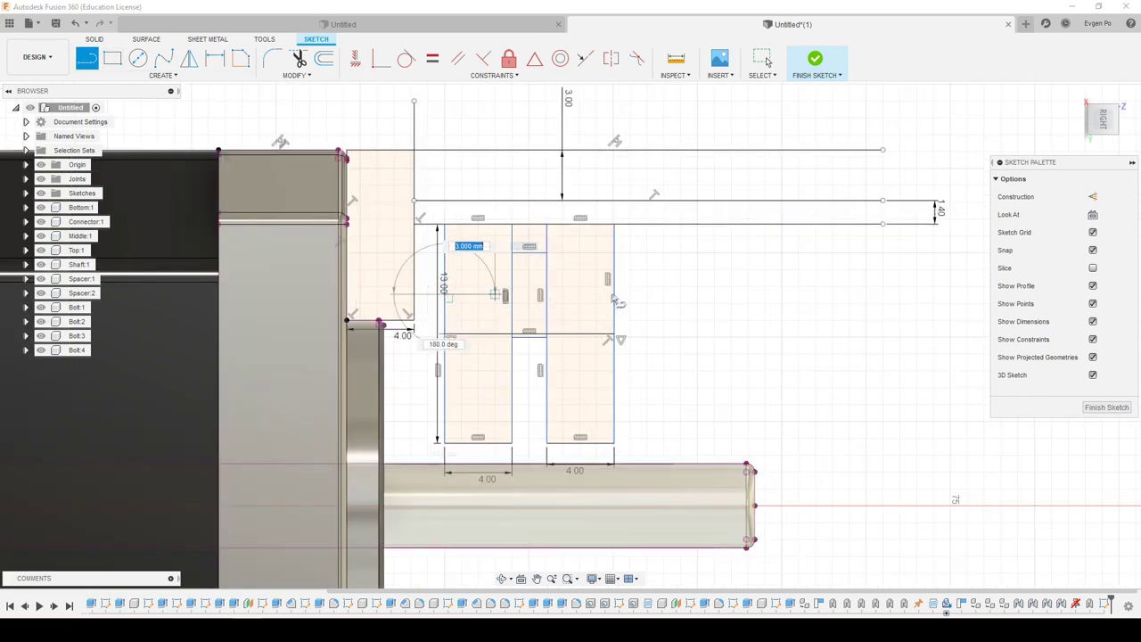
{"action": "left_click", "coordinate": [614, 295]}
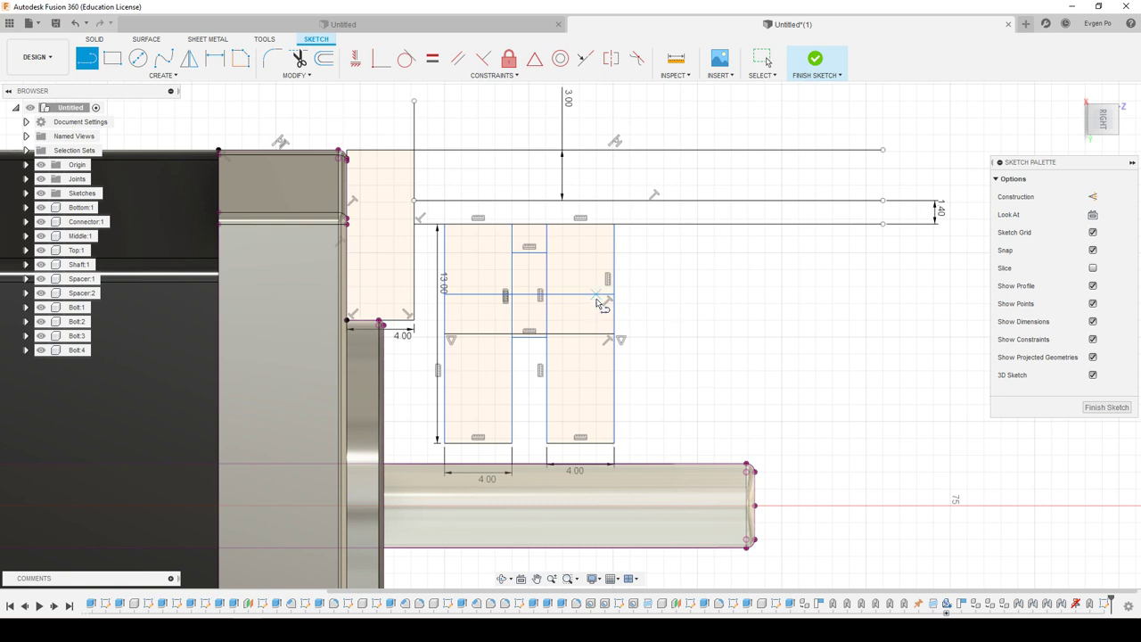
{"action": "key", "text": "d"}
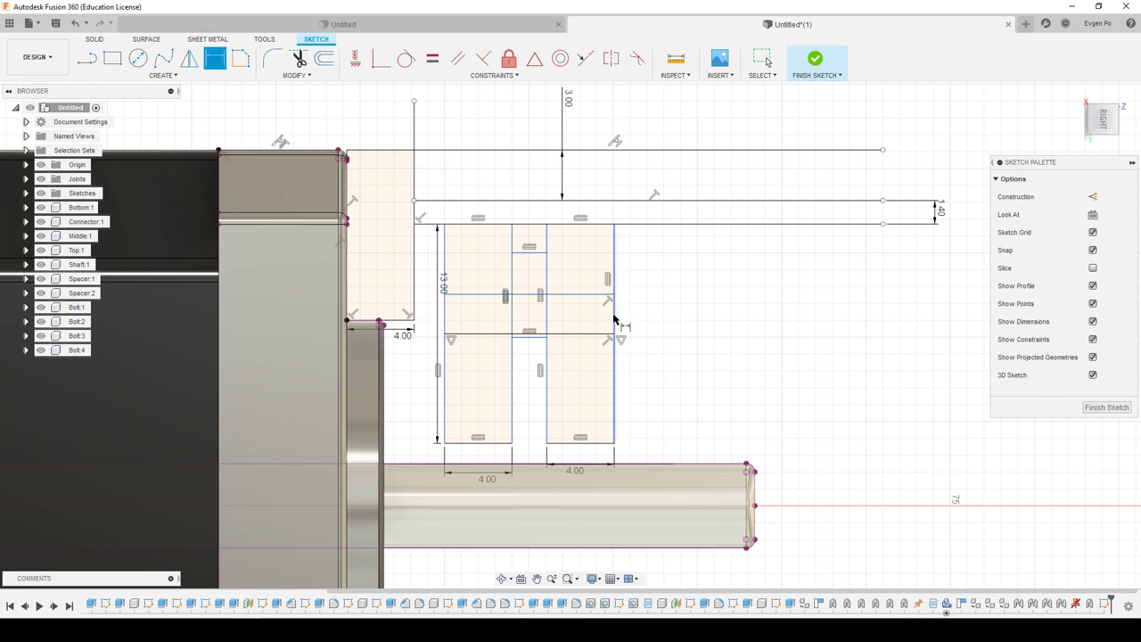
{"action": "left_click", "coordinate": [593, 335]}
{"action": "left_click", "coordinate": [598, 296]}
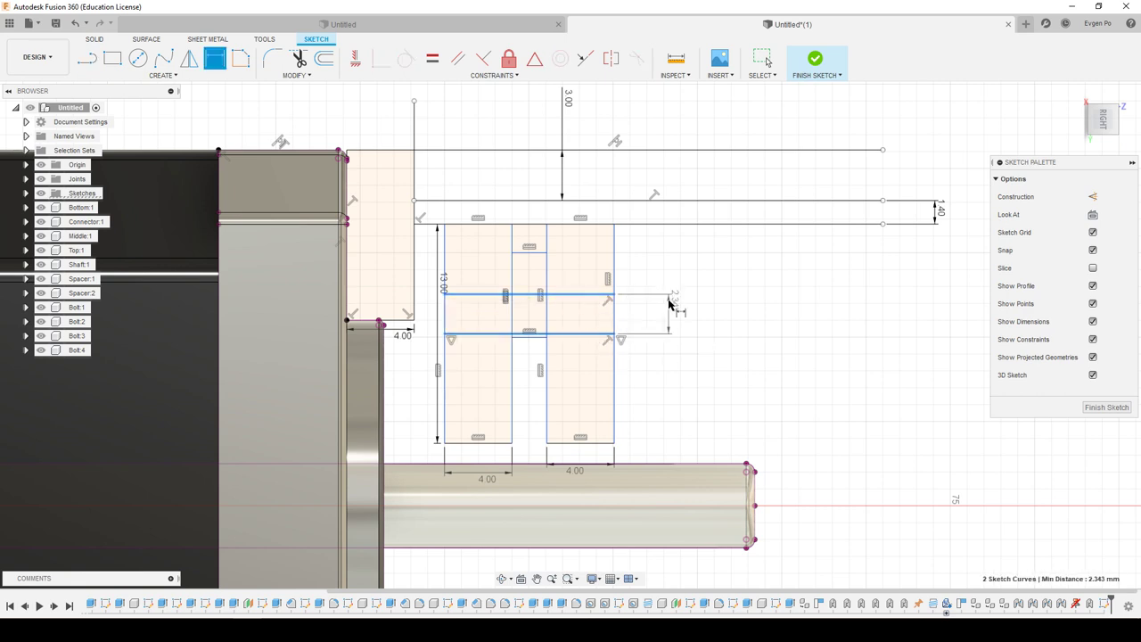
{"action": "left_click", "coordinate": [669, 304]}
{"action": "key", "text": "Return"}
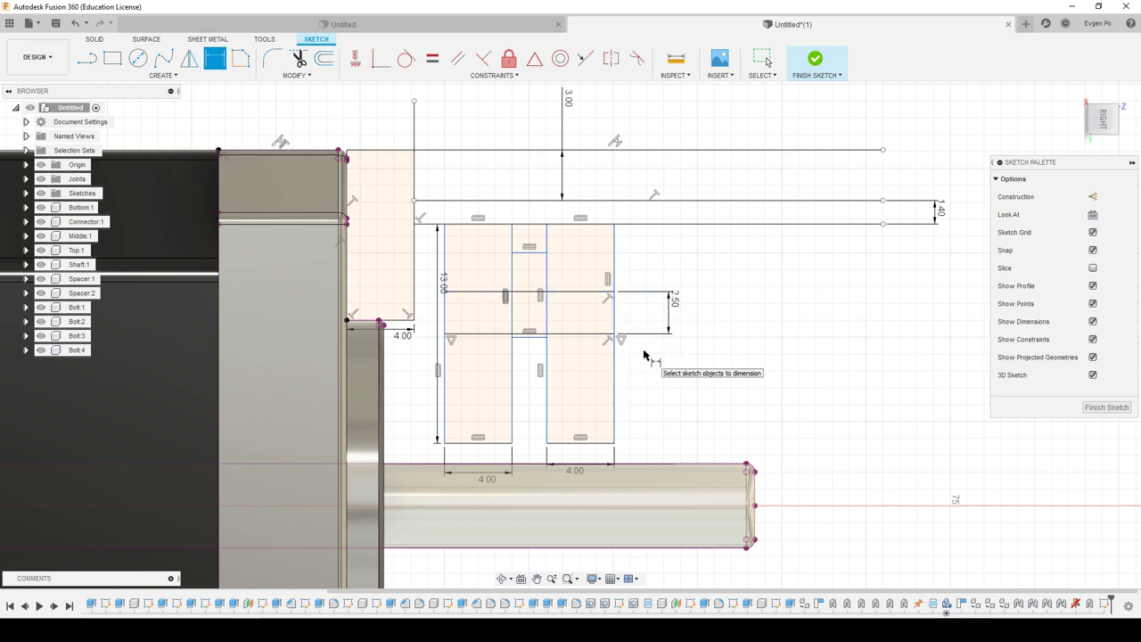
Delete the short line inside the middle rectangle.
{"action": "scroll", "coordinate": [545, 368], "scroll_direction": "up", "scroll_amount": 2}
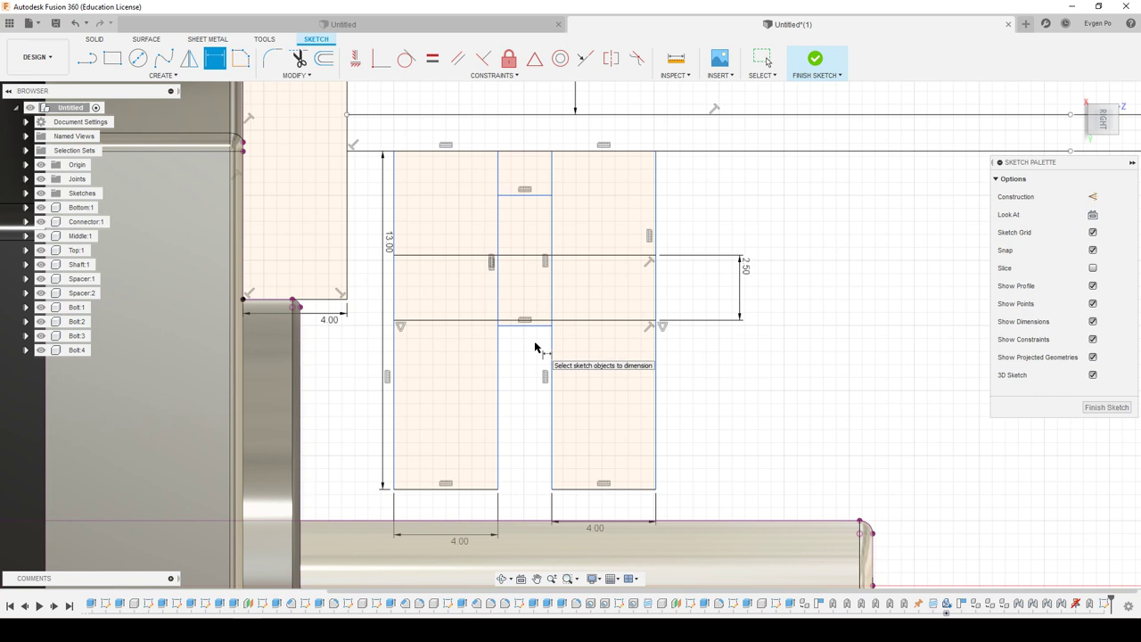
{"action": "key", "text": "Escape"}
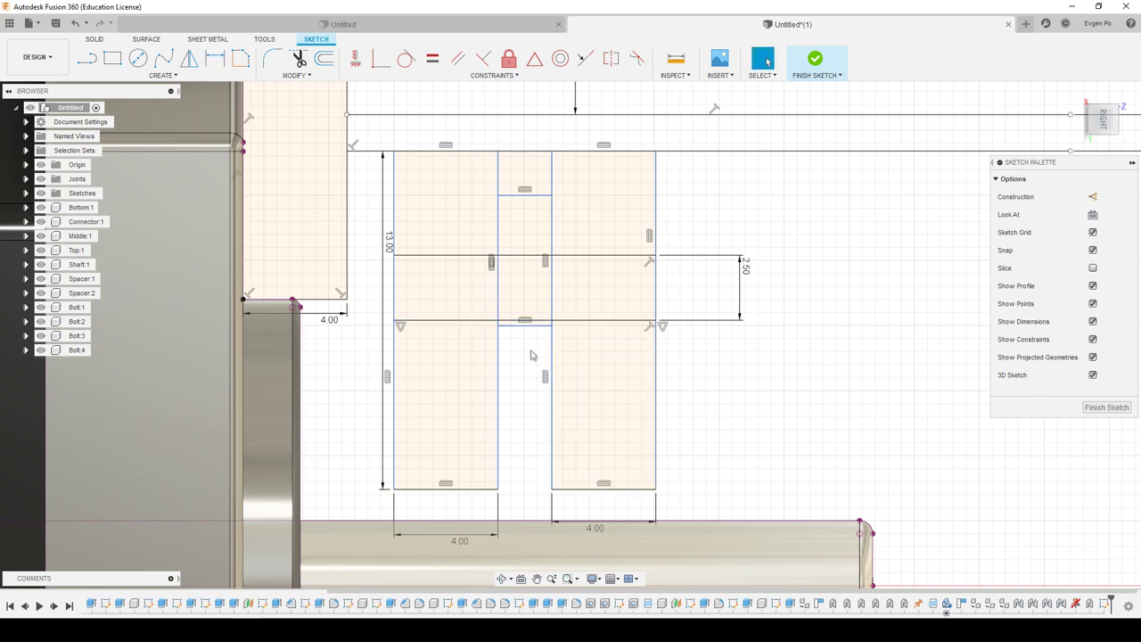
{"action": "left_click", "coordinate": [530, 326]}
{"action": "key", "text": "Delete"}
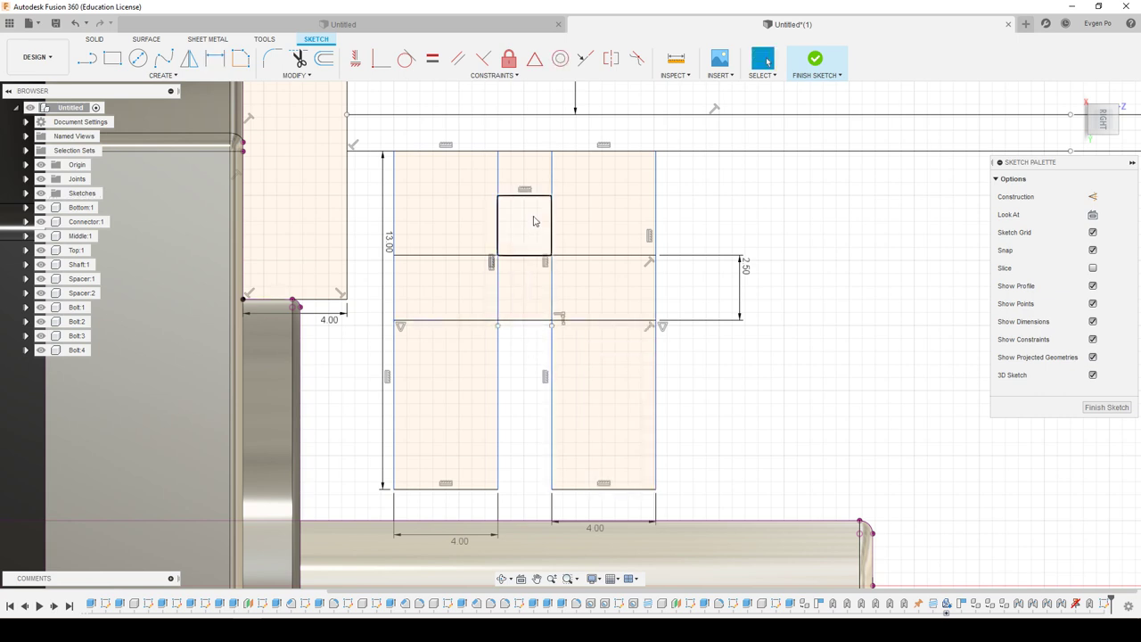
Dimension the long lower line to the upper short line at 5 mm.
{"action": "key", "text": "d"}
{"action": "left_click", "coordinate": [538, 320]}
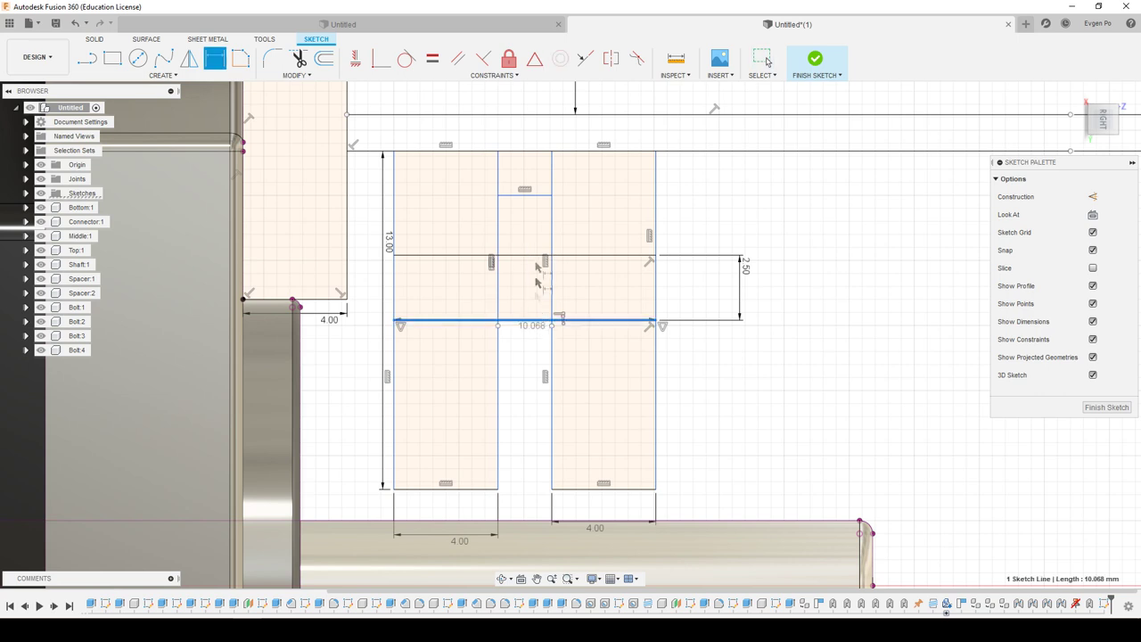
{"action": "left_click", "coordinate": [558, 203]}
{"action": "left_click", "coordinate": [799, 219]}
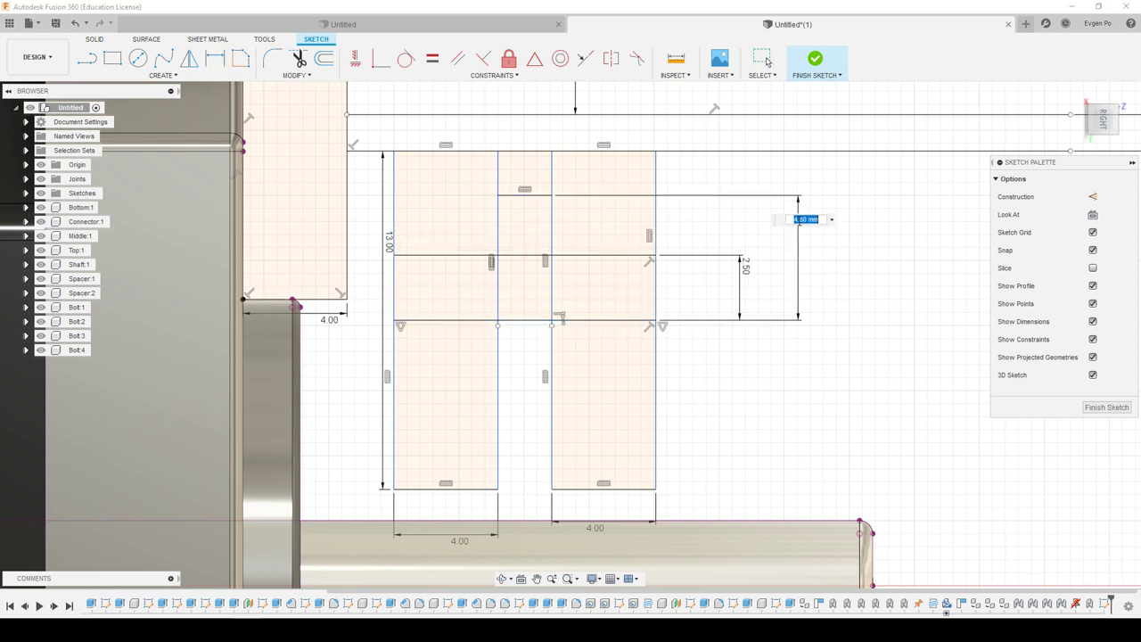
{"action": "type", "text": "5"}
{"action": "key", "text": "Return"}
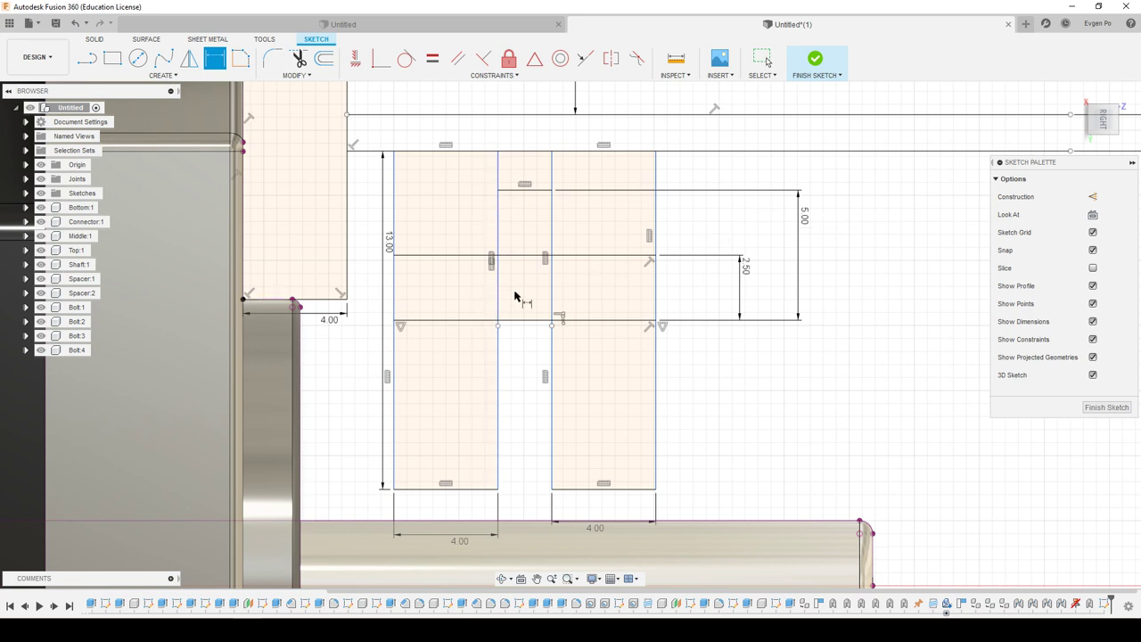
{"action": "left_click", "coordinate": [145, 41]}
Revolve the two upper rectangles 360° around the horizontal sketch line into spacer rings.
{"action": "left_click", "coordinate": [93, 41]}
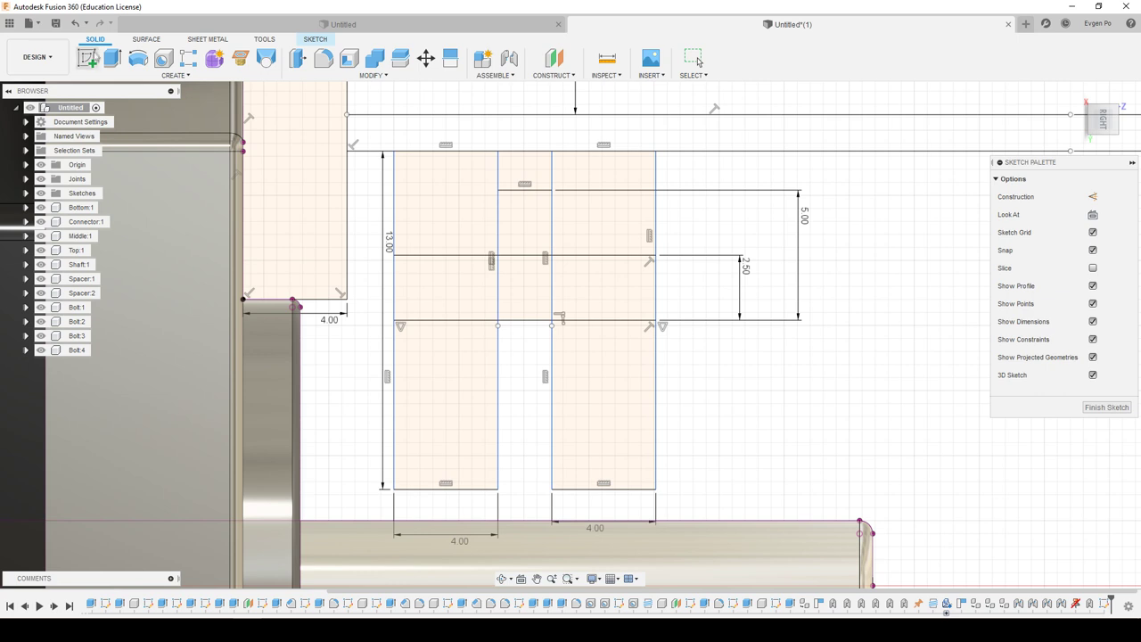
{"action": "left_click", "coordinate": [138, 58]}
{"action": "left_click", "coordinate": [450, 200]}
{"action": "left_click", "coordinate": [627, 212]}
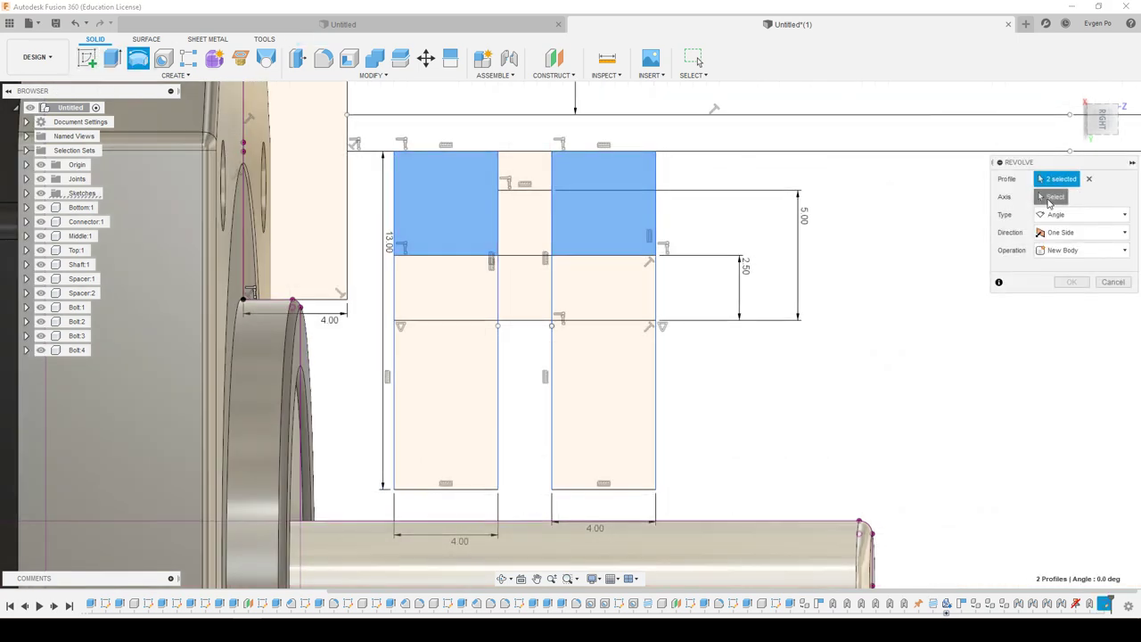
{"action": "left_click", "coordinate": [1053, 196]}
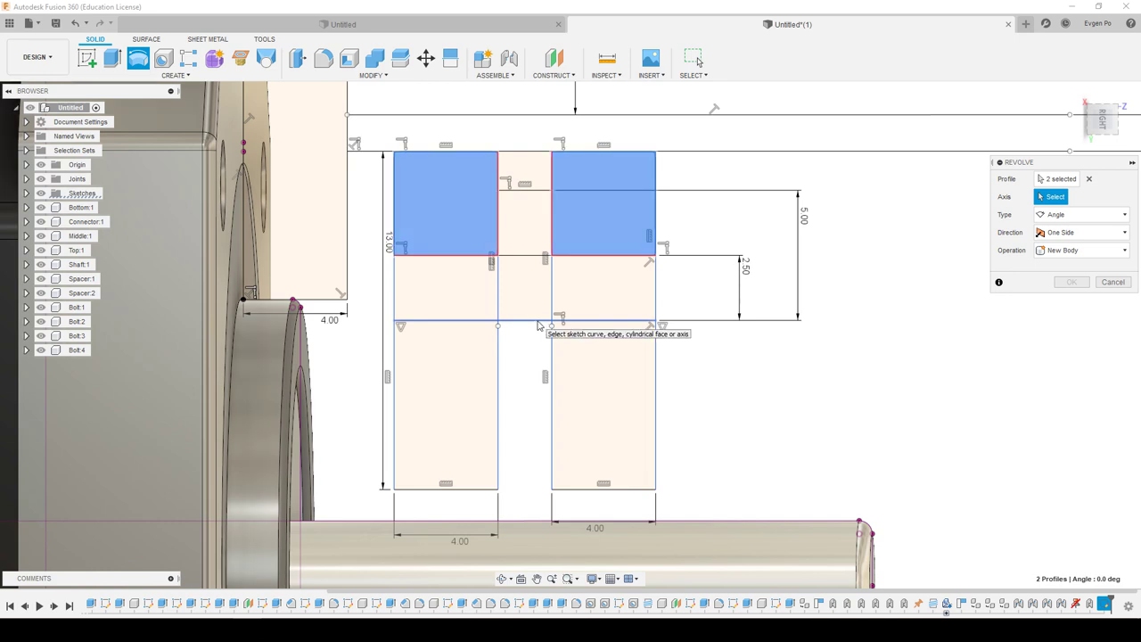
{"action": "middle_click_drag", "start_coordinate": [537, 326], "coordinate": [536, 326], "text": "shift"}
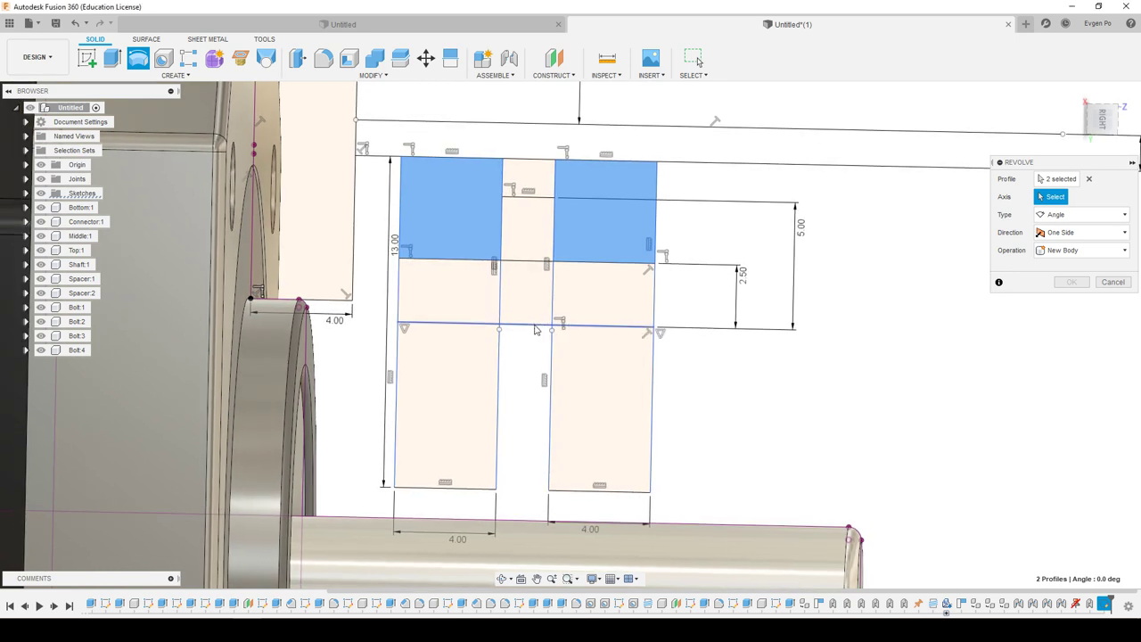
{"action": "left_click", "coordinate": [535, 330]}
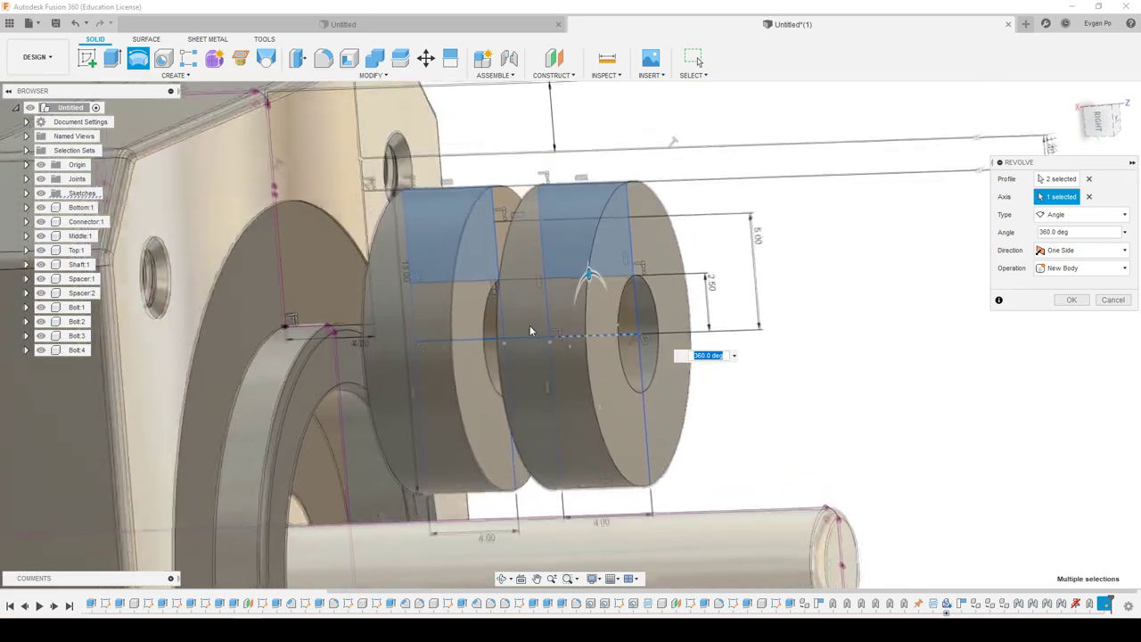
{"action": "scroll", "coordinate": [531, 330], "scroll_direction": "down", "scroll_amount": 3}
{"action": "scroll", "coordinate": [530, 331], "scroll_direction": "down", "scroll_amount": 2}
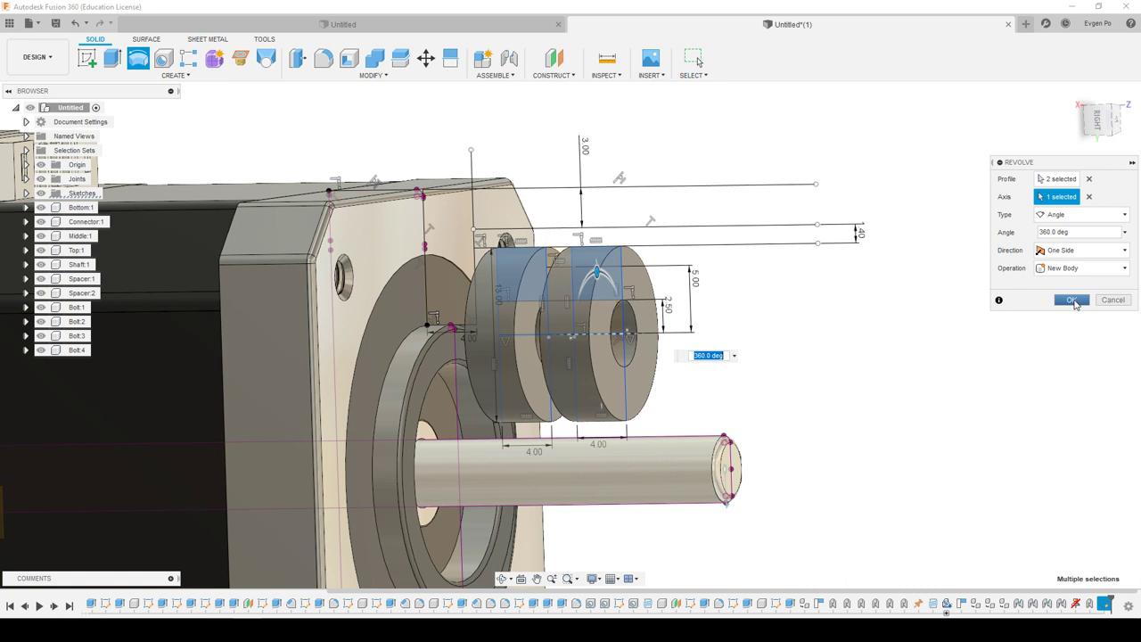
{"action": "left_click", "coordinate": [1072, 300]}
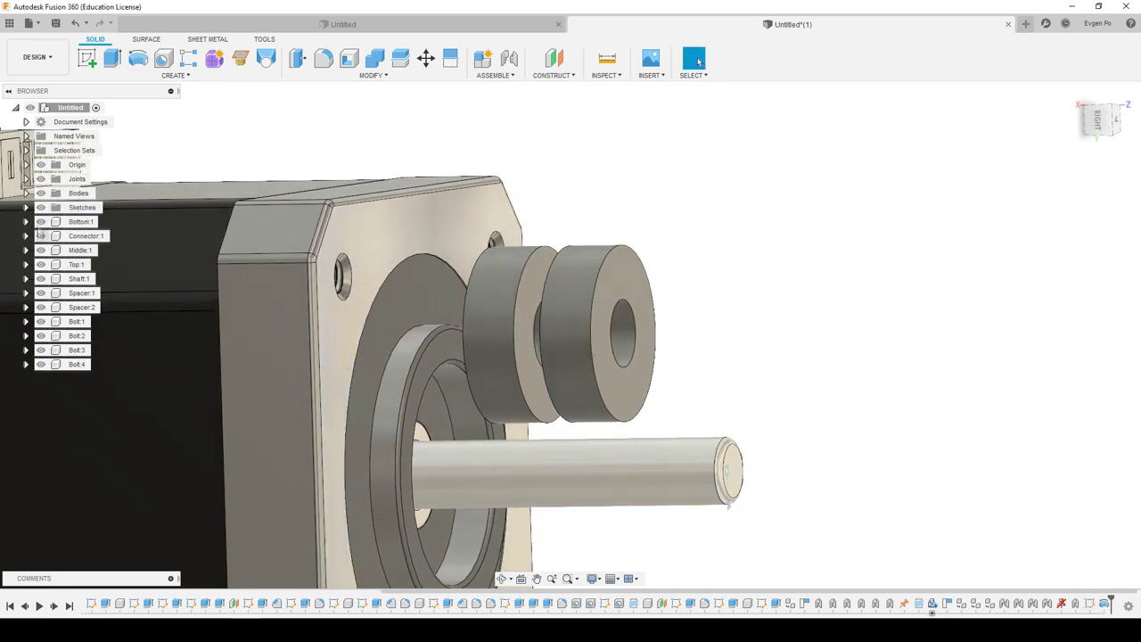
{"action": "left_click", "coordinate": [26, 207]}
Show Sketch3 and try revolving the profile between the spacers, then cancel.
{"action": "left_click", "coordinate": [52, 221]}
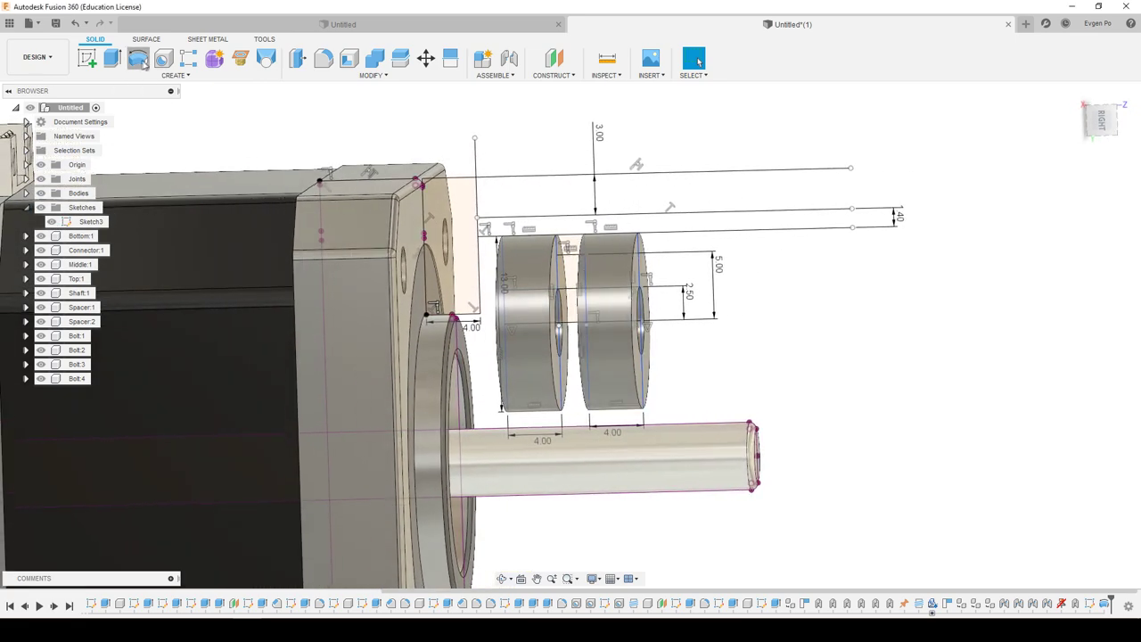
{"action": "left_click", "coordinate": [140, 61]}
{"action": "left_click", "coordinate": [578, 272]}
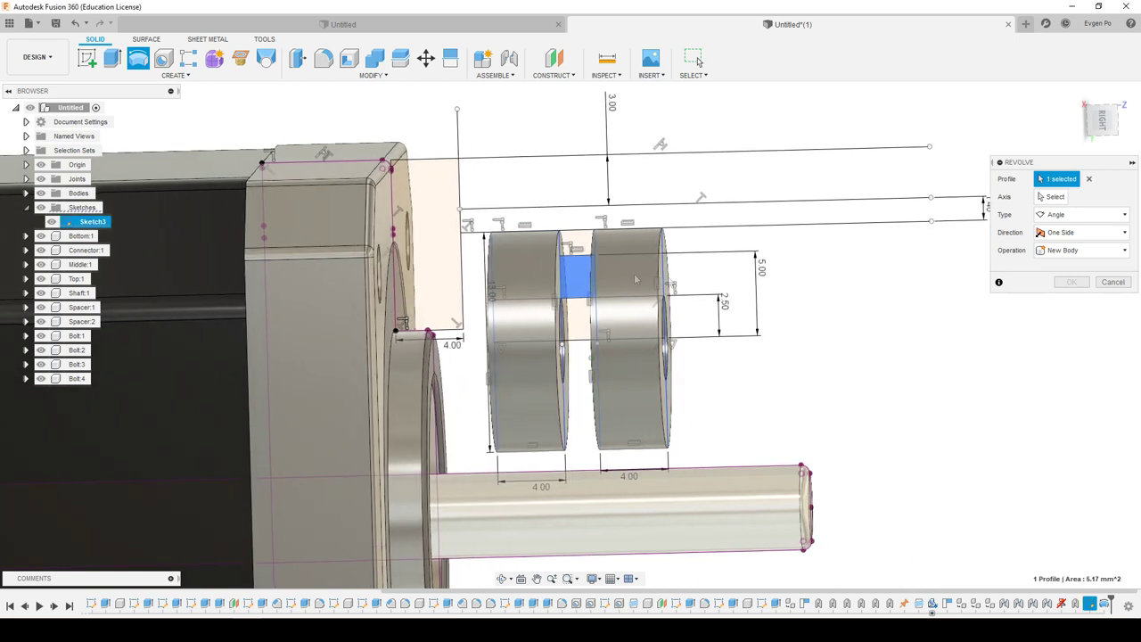
{"action": "left_click", "coordinate": [1113, 282]}
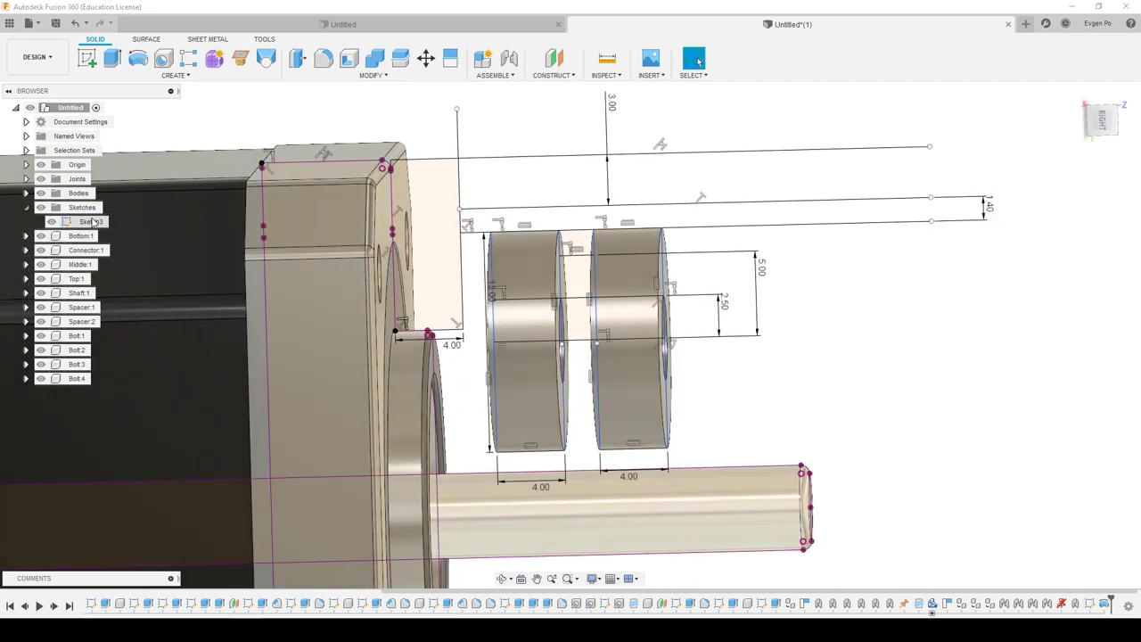
Reopen Sketch3 for editing, backing out of an accidental dimension and fillet.
{"action": "right_click", "coordinate": [93, 222]}
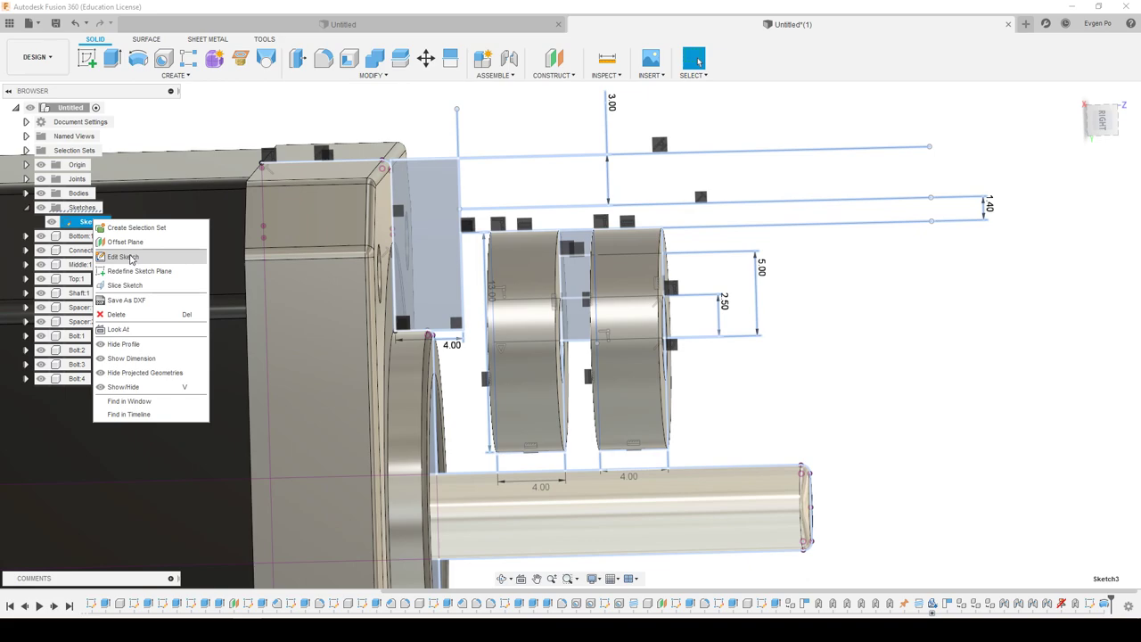
{"action": "left_click", "coordinate": [122, 257]}
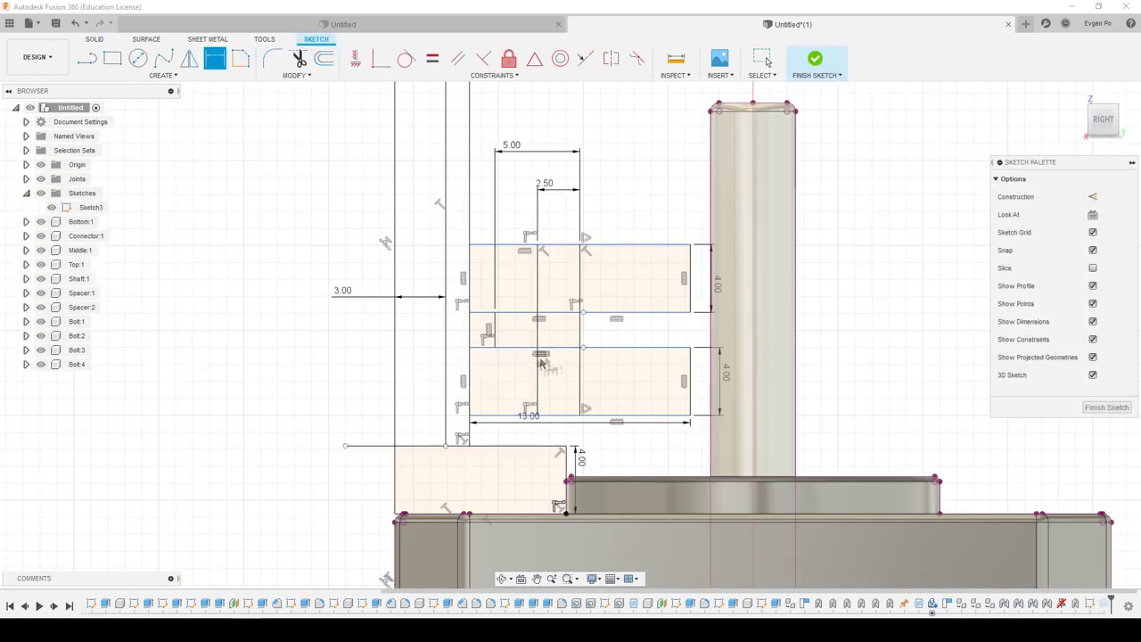
{"action": "left_click", "coordinate": [581, 321]}
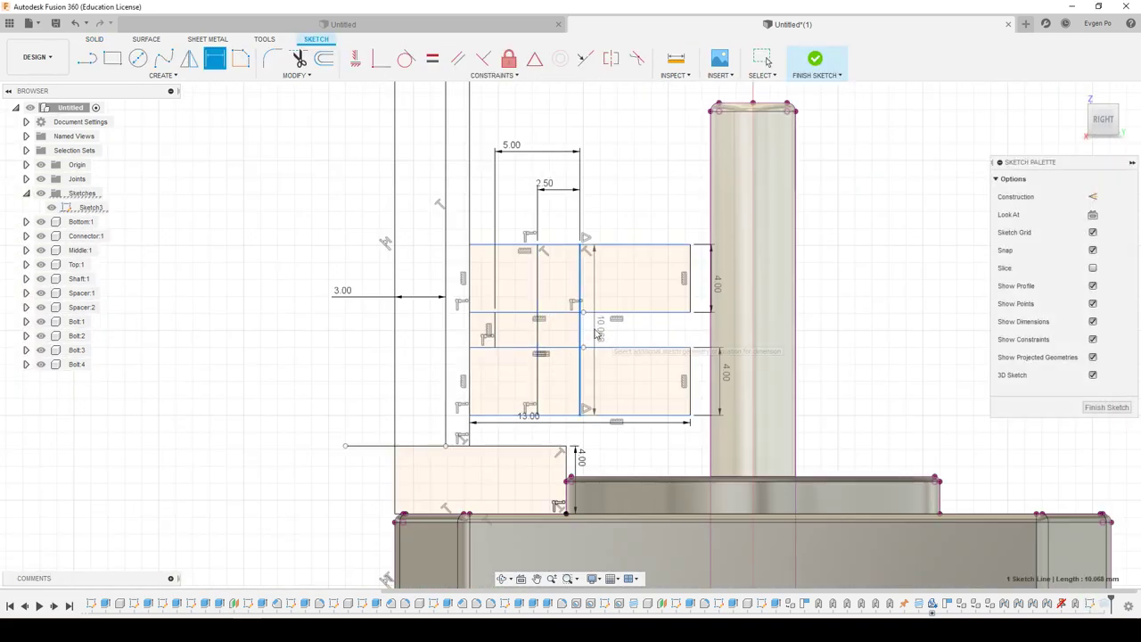
{"action": "key", "text": "Escape"}
{"action": "key", "text": "f"}
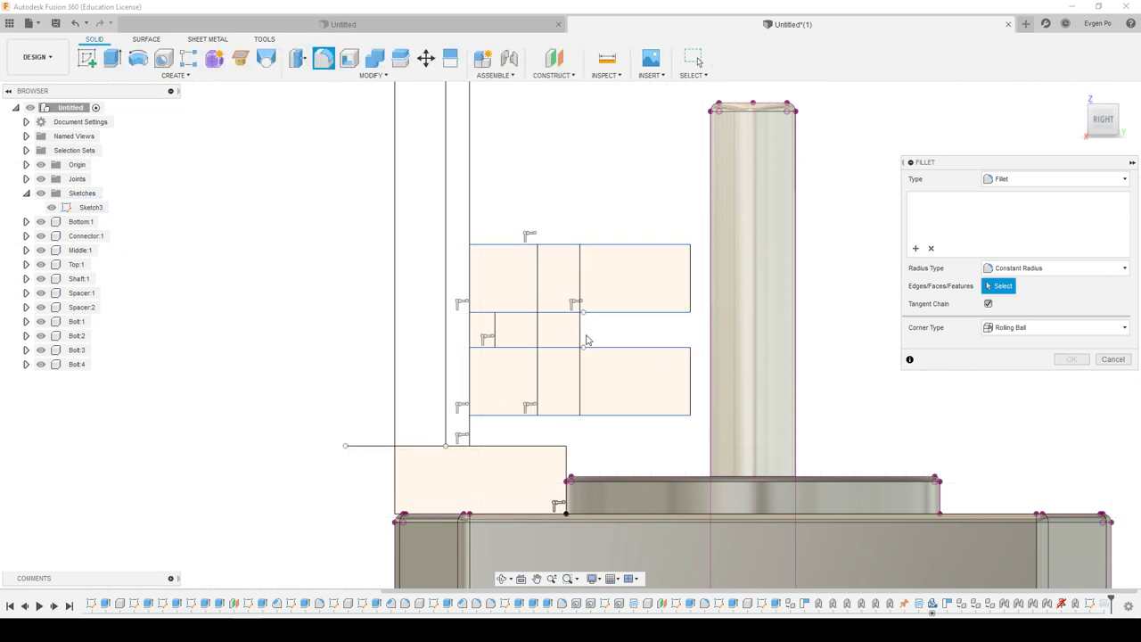
{"action": "key", "text": "Escape"}
{"action": "key", "text": "ctrl+z"}
Dimension the gap between the two rectangles to 1.00 mm.
{"action": "left_click", "coordinate": [615, 348]}
{"action": "left_click", "coordinate": [624, 318]}
{"action": "left_click", "coordinate": [640, 330]}
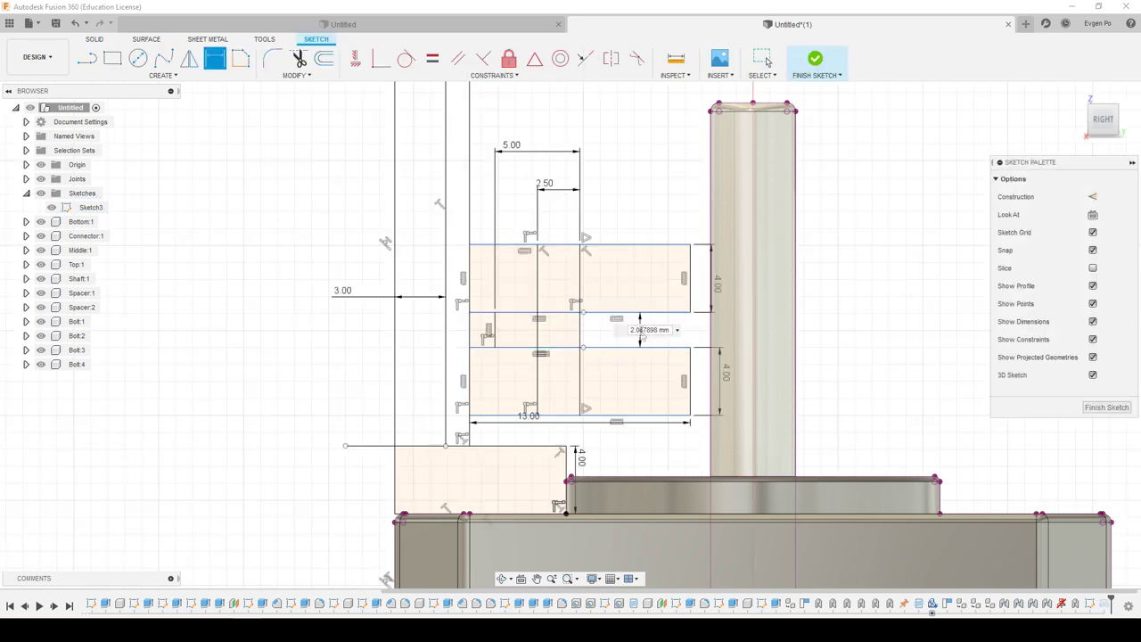
{"action": "key", "text": "Return"}
{"action": "left_click", "coordinate": [112, 57]}
{"action": "left_click", "coordinate": [95, 39]}
{"action": "left_click", "coordinate": [139, 58]}
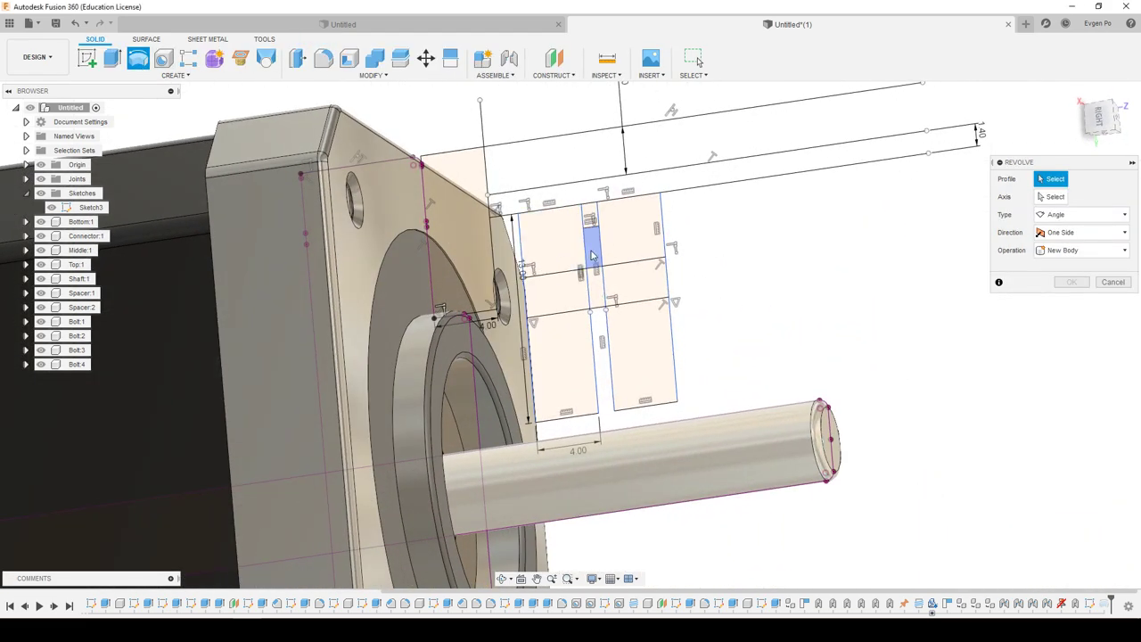
Revolve the narrow middle profile 360° around the horizontal sketch line into a thin ring.
{"action": "left_click", "coordinate": [591, 245]}
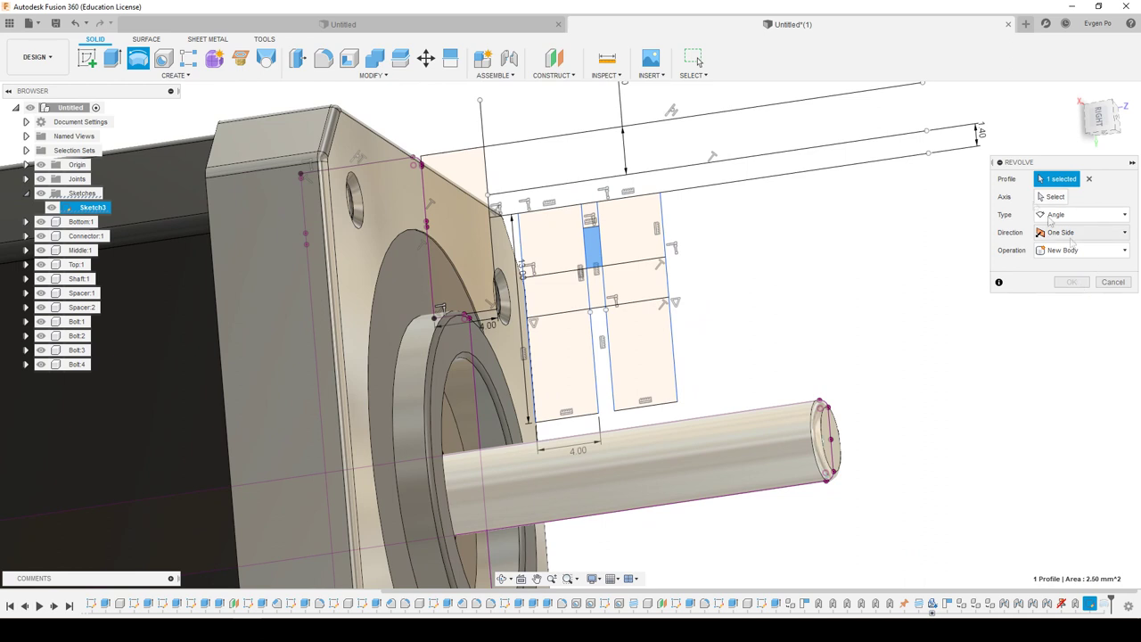
{"action": "left_click", "coordinate": [1047, 197]}
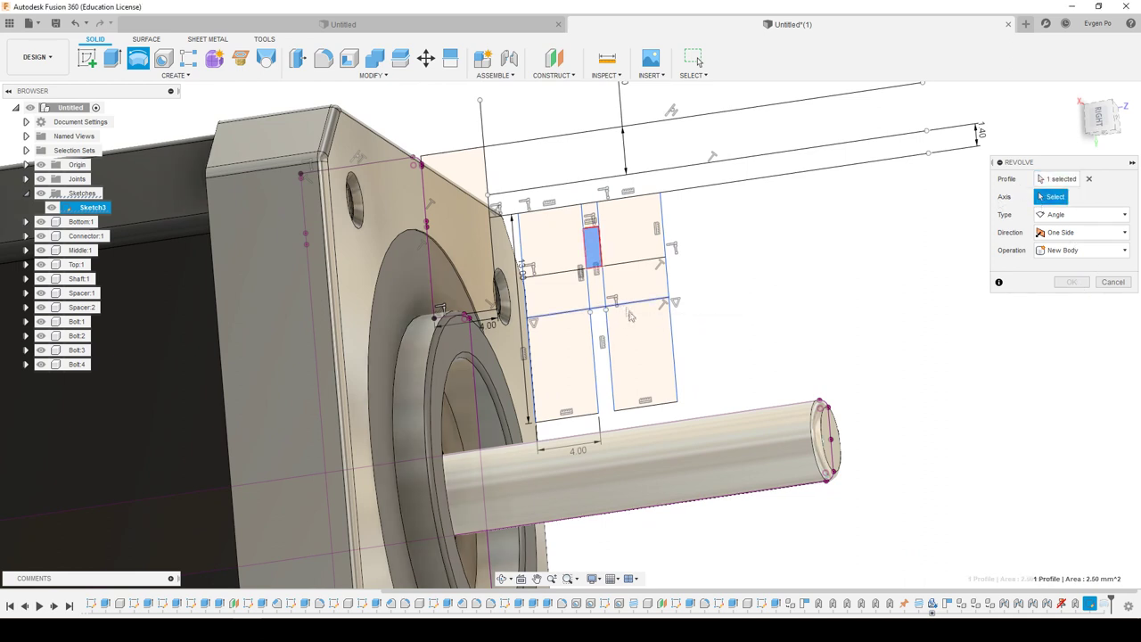
{"action": "left_click", "coordinate": [664, 301]}
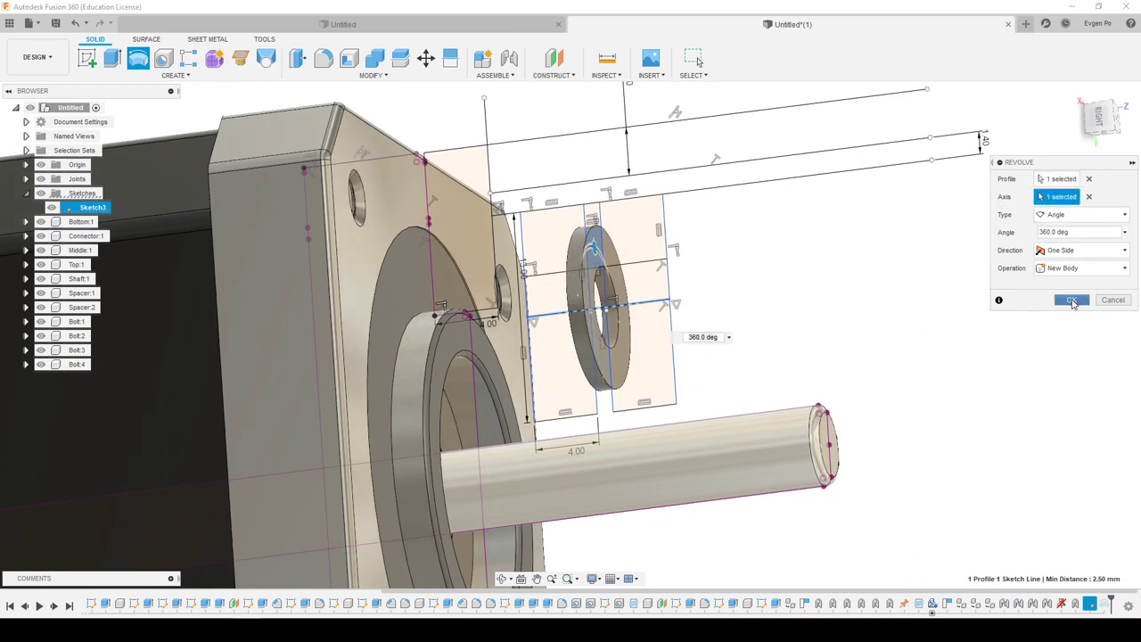
{"action": "left_click", "coordinate": [1073, 300]}
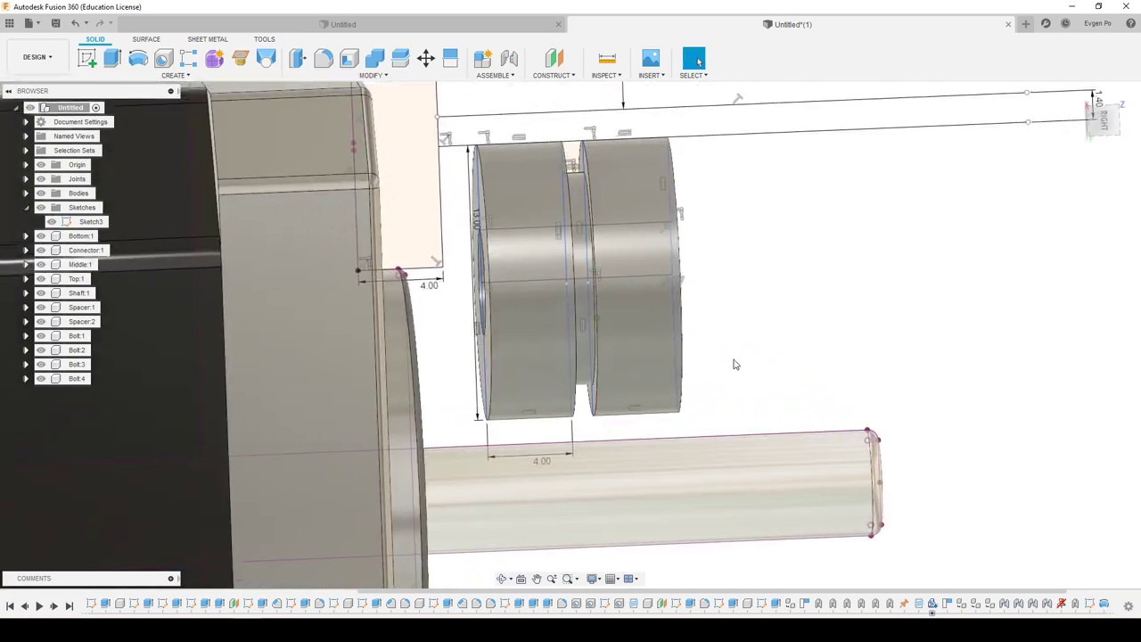
{"action": "mouse_move", "coordinate": [734, 363]}
{"action": "middle_mouse_down", "text": "shift"}
{"action": "mouse_move", "coordinate": [579, 309]}
{"action": "mouse_move", "coordinate": [597, 265]}
{"action": "middle_mouse_up", "text": "shift"}
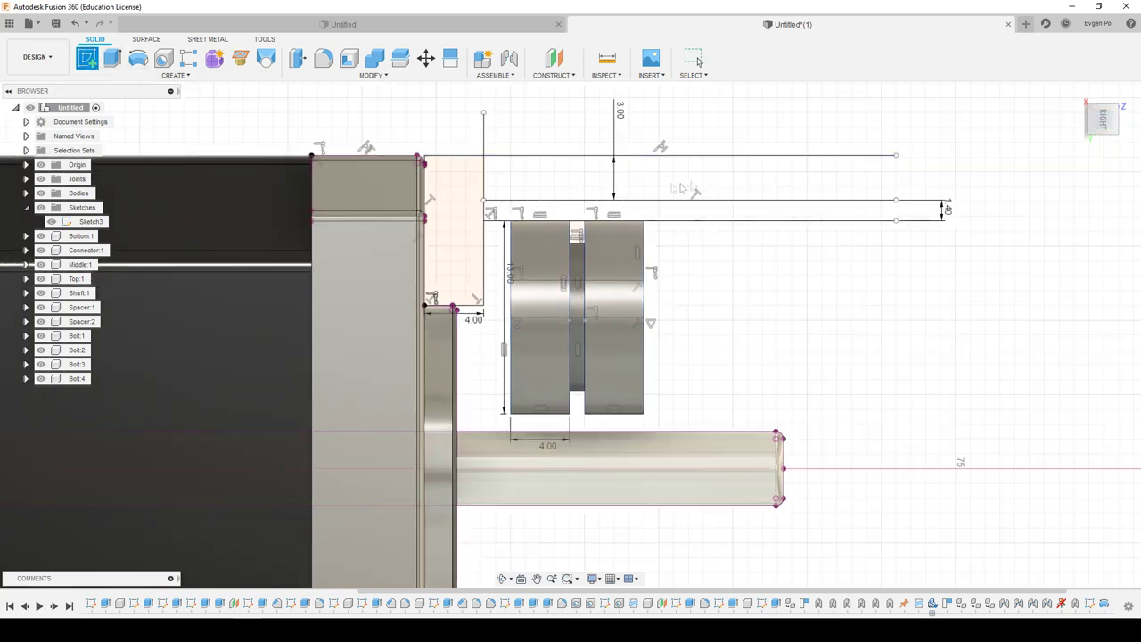
Create and finish an empty Sketch4, then reopen Sketch3 for editing.
{"action": "double_click", "coordinate": [89, 222]}
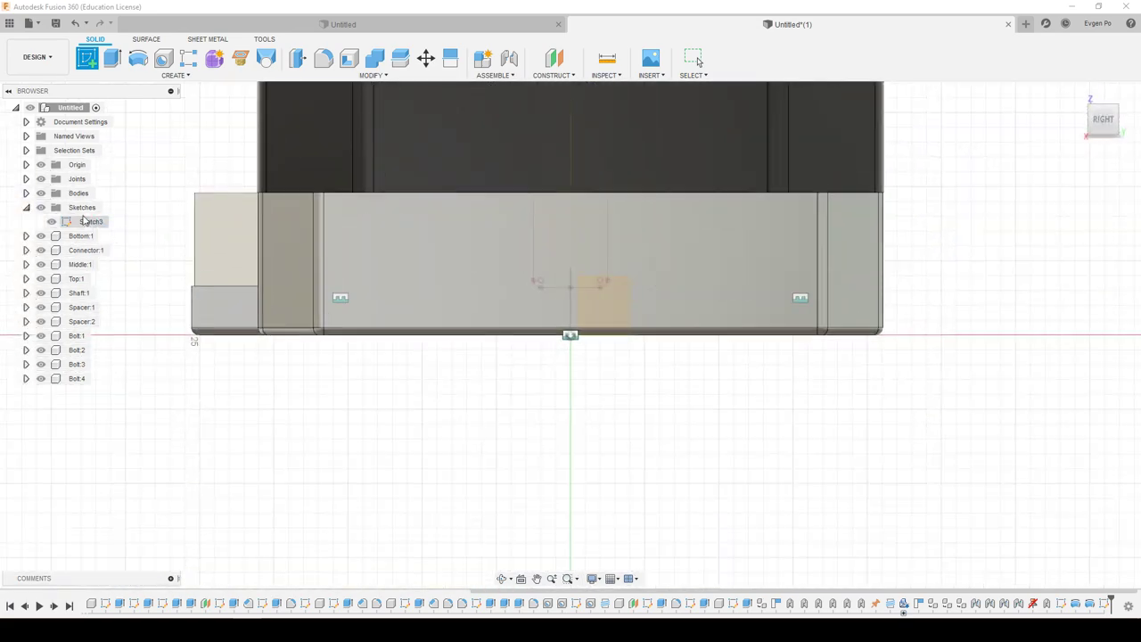
{"action": "left_click", "coordinate": [1104, 411]}
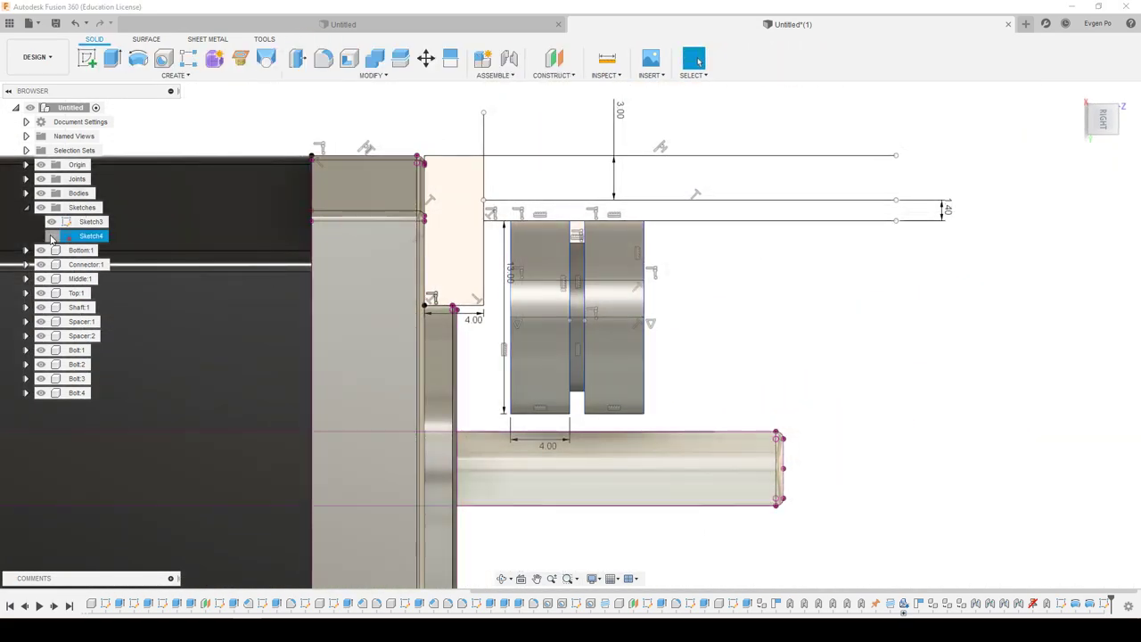
{"action": "right_click", "coordinate": [89, 222]}
{"action": "left_click", "coordinate": [115, 256]}
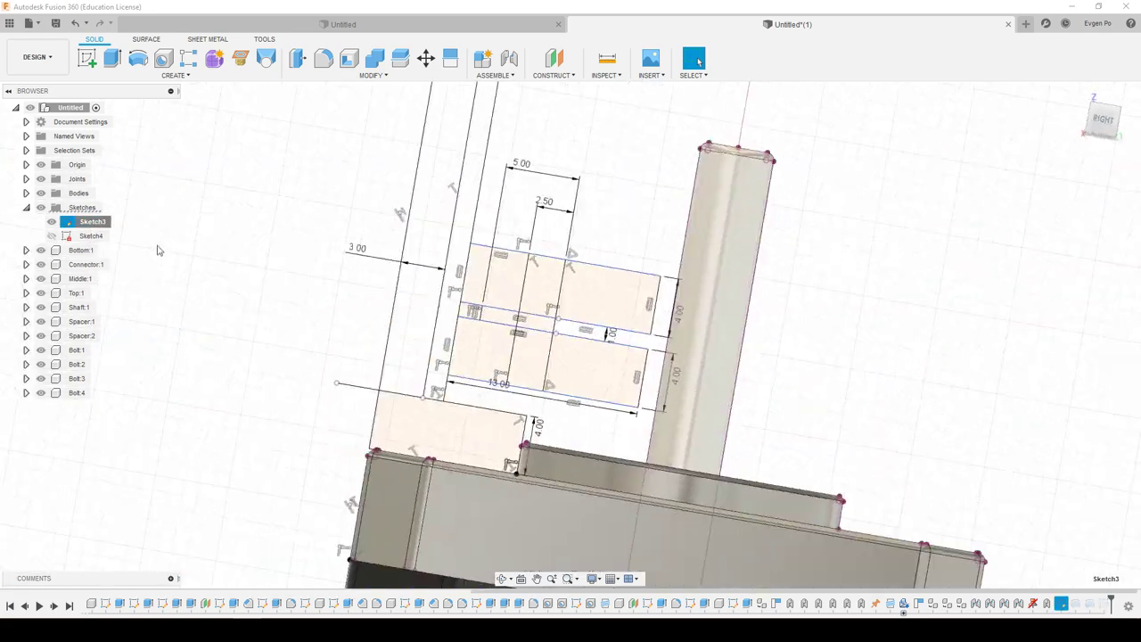
In the Right view, draw a vertical line in Sketch3 closing the top strip above the spacers.
{"action": "left_click", "coordinate": [1135, 107]}
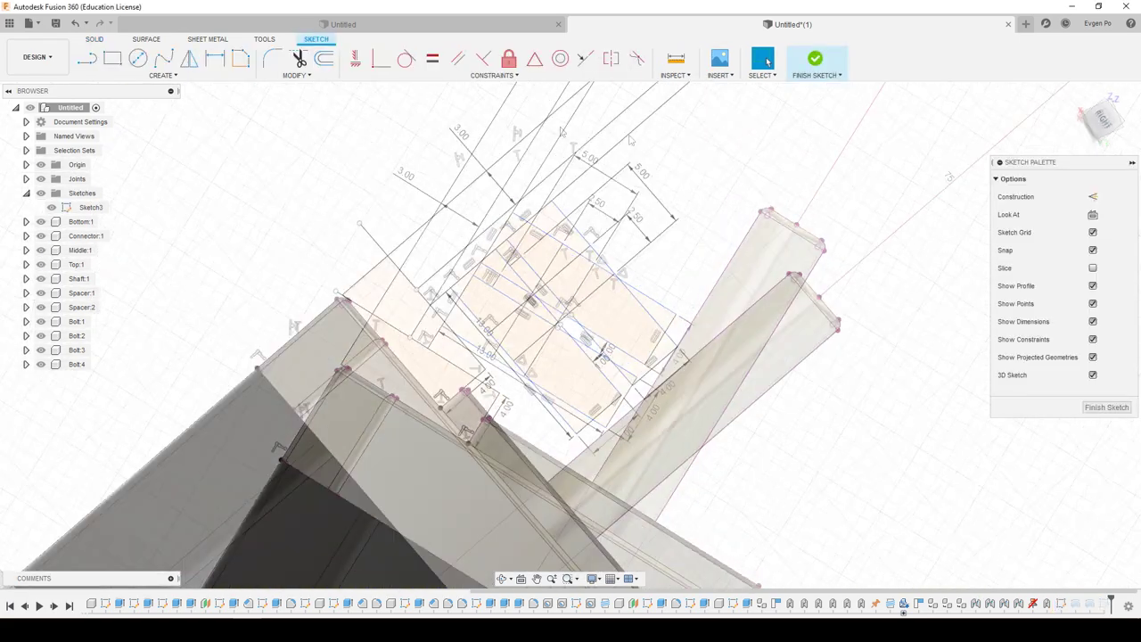
{"action": "key", "text": "l"}
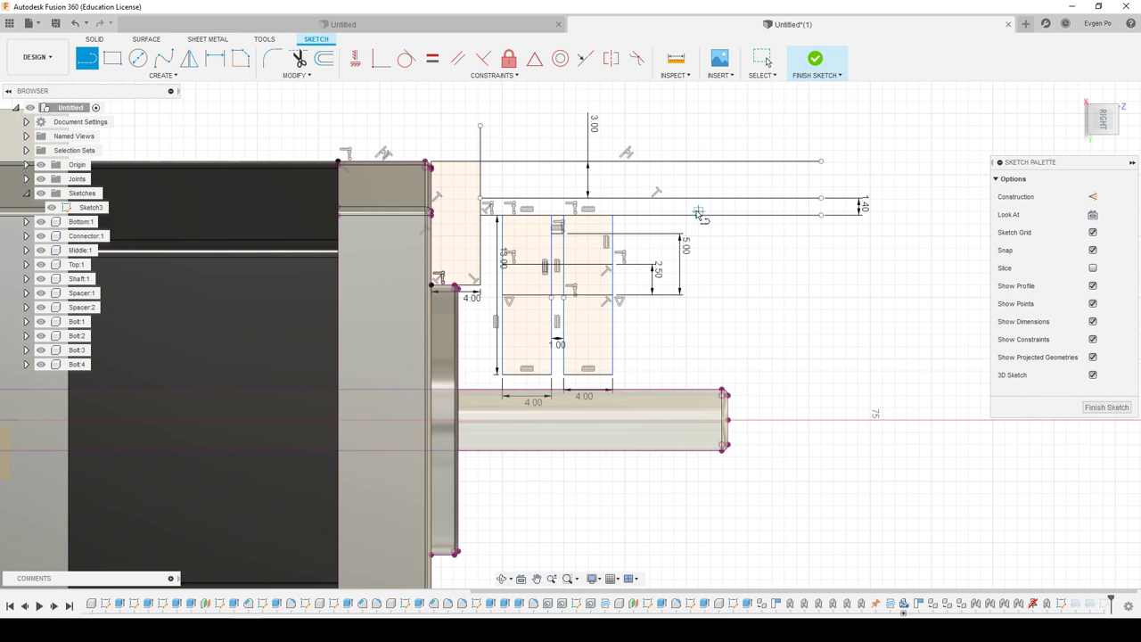
{"action": "left_click", "coordinate": [670, 215]}
{"action": "left_click", "coordinate": [671, 161]}
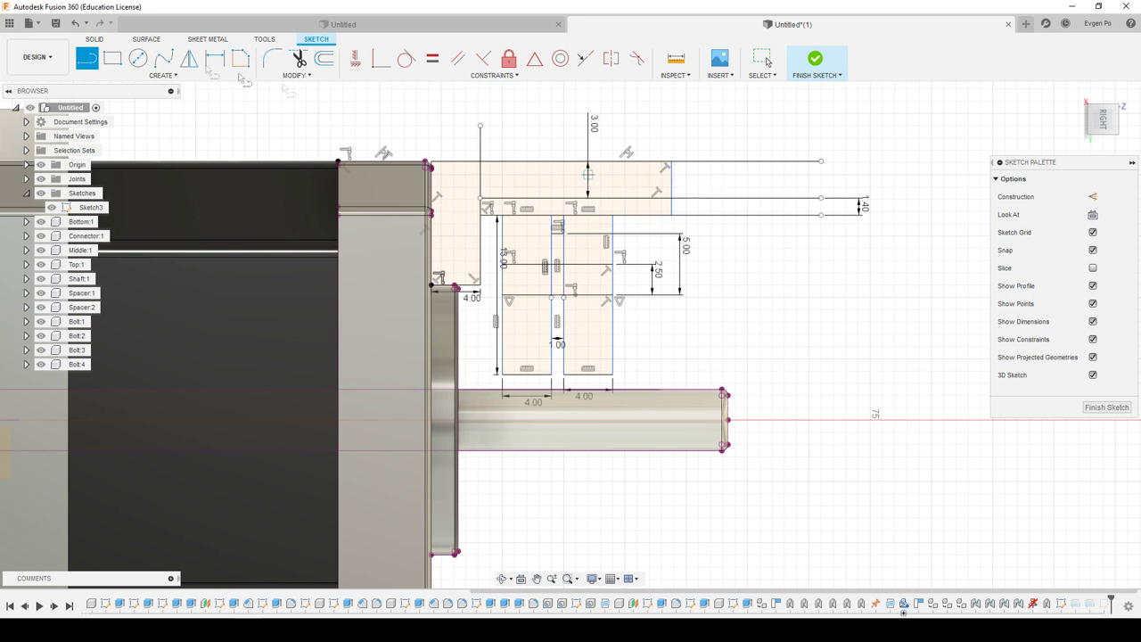
{"action": "left_click", "coordinate": [97, 40]}
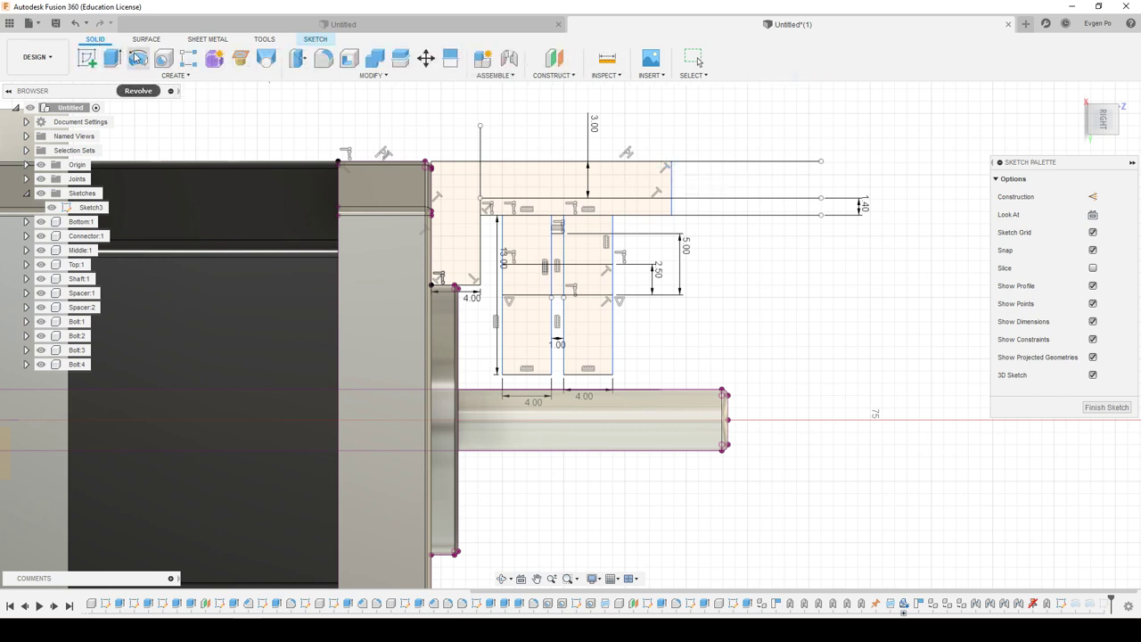
Start a Revolve of the top-strip and left profiles about the shaft axis.
{"action": "left_click", "coordinate": [136, 58]}
{"action": "left_click", "coordinate": [586, 186]}
{"action": "left_click", "coordinate": [459, 193]}
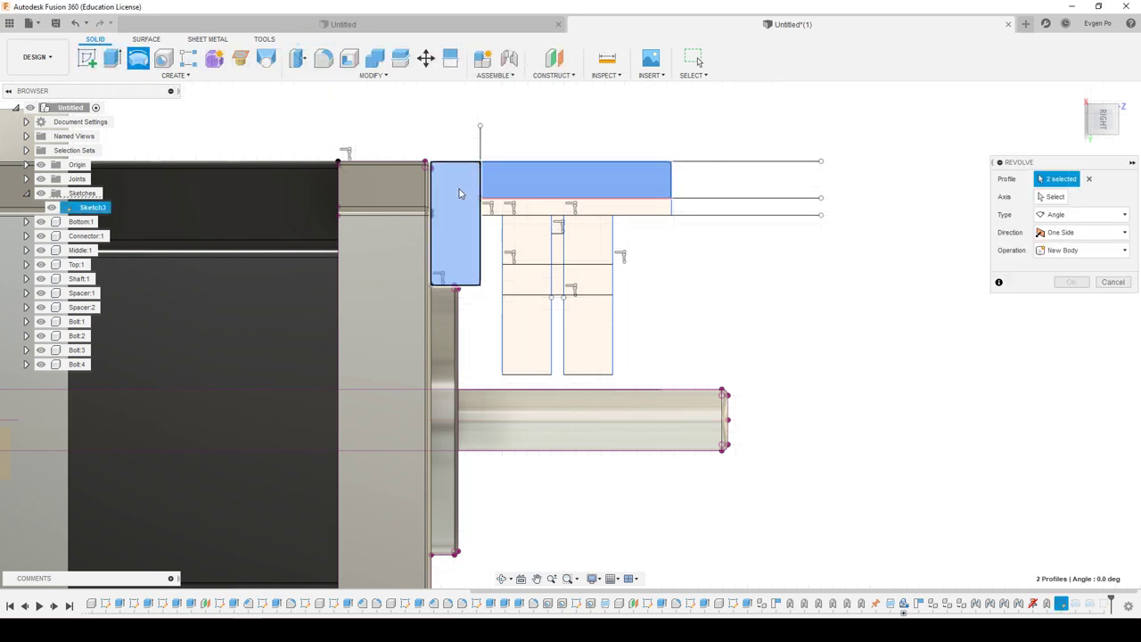
{"action": "middle_click_drag", "start_coordinate": [460, 194], "coordinate": [523, 140], "text": "shift"}
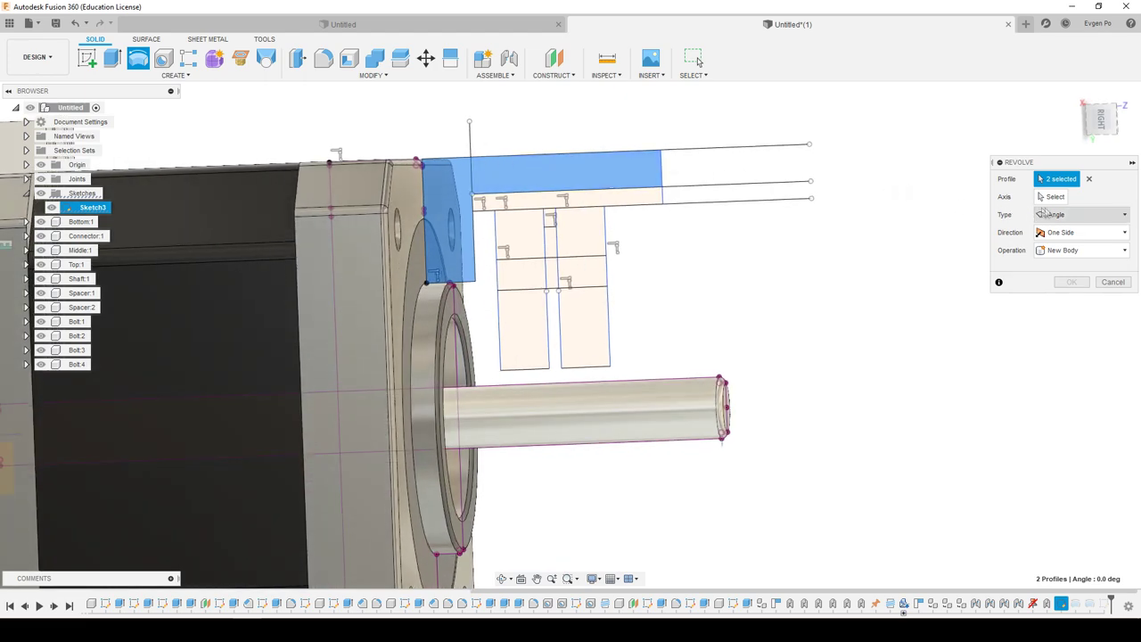
{"action": "left_click", "coordinate": [1054, 197]}
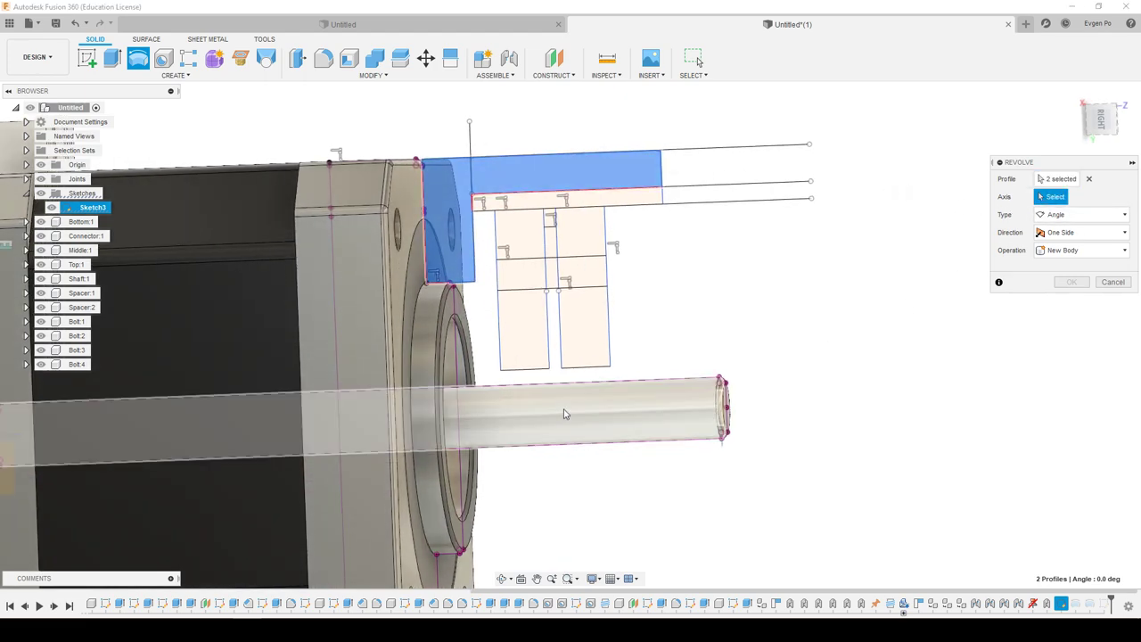
{"action": "scroll", "coordinate": [817, 322], "scroll_direction": "down", "scroll_amount": 3}
{"action": "middle_click_drag", "start_coordinate": [490, 388], "coordinate": [420, 395], "text": "shift"}
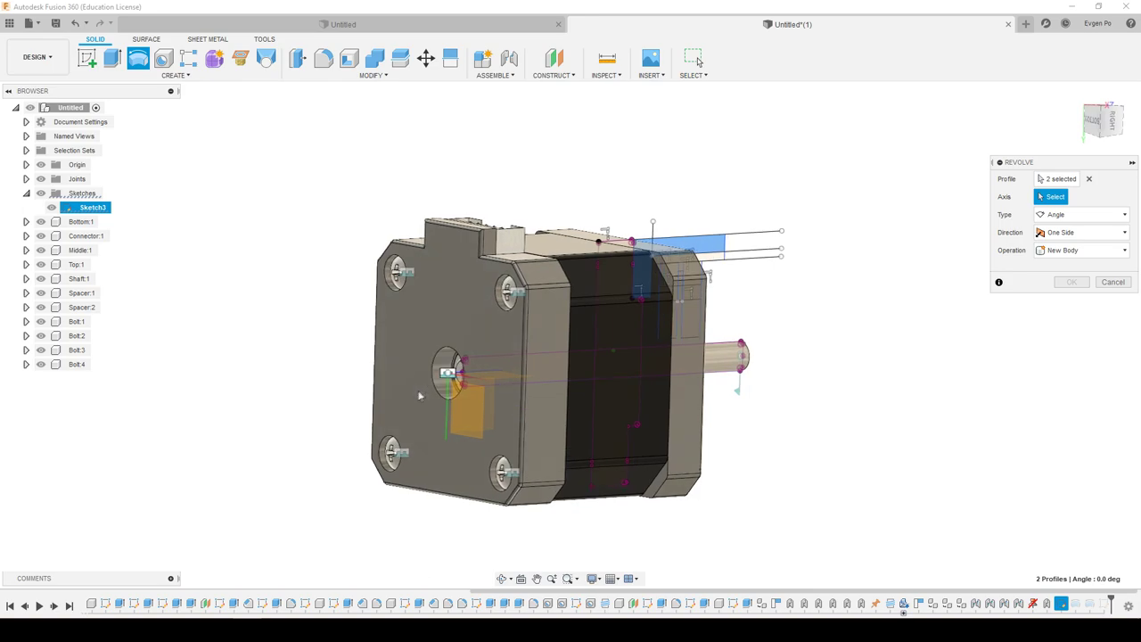
{"action": "scroll", "coordinate": [445, 374], "scroll_direction": "up", "scroll_amount": 5}
{"action": "scroll", "coordinate": [464, 366], "scroll_direction": "up", "scroll_amount": 3}
{"action": "scroll", "coordinate": [463, 366], "scroll_direction": "up", "scroll_amount": 2}
{"action": "left_click", "coordinate": [464, 365]}
Set the 360° revolve to New Body and confirm it.
{"action": "scroll", "coordinate": [437, 301], "scroll_direction": "down", "scroll_amount": 5}
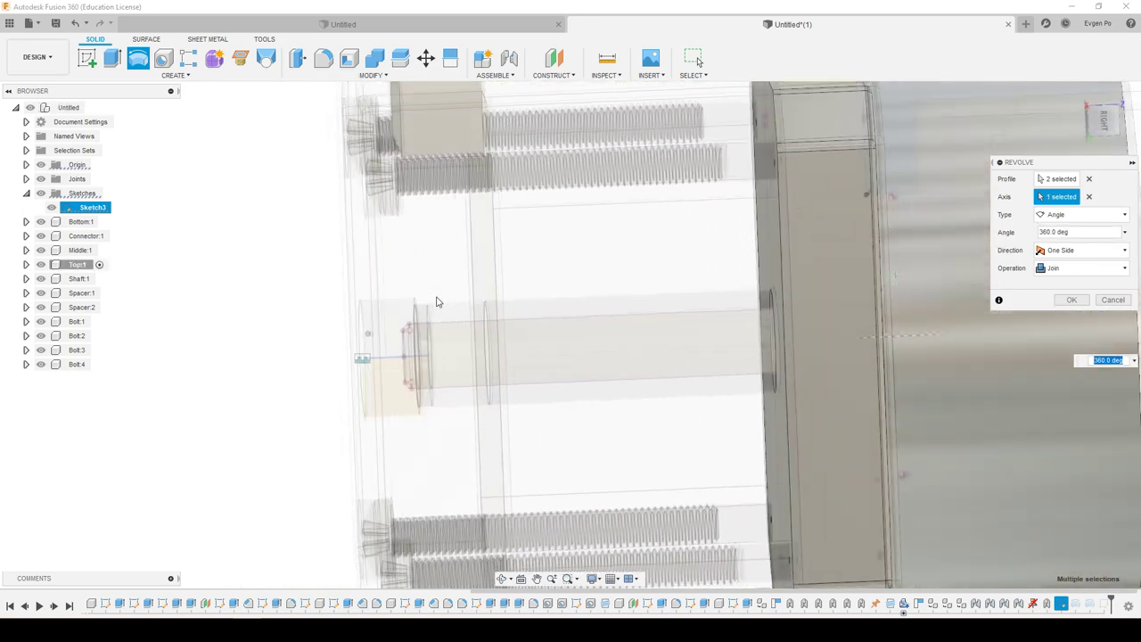
{"action": "middle_click_drag", "start_coordinate": [437, 301], "coordinate": [829, 334], "text": "shift"}
{"action": "left_click", "coordinate": [1048, 267]}
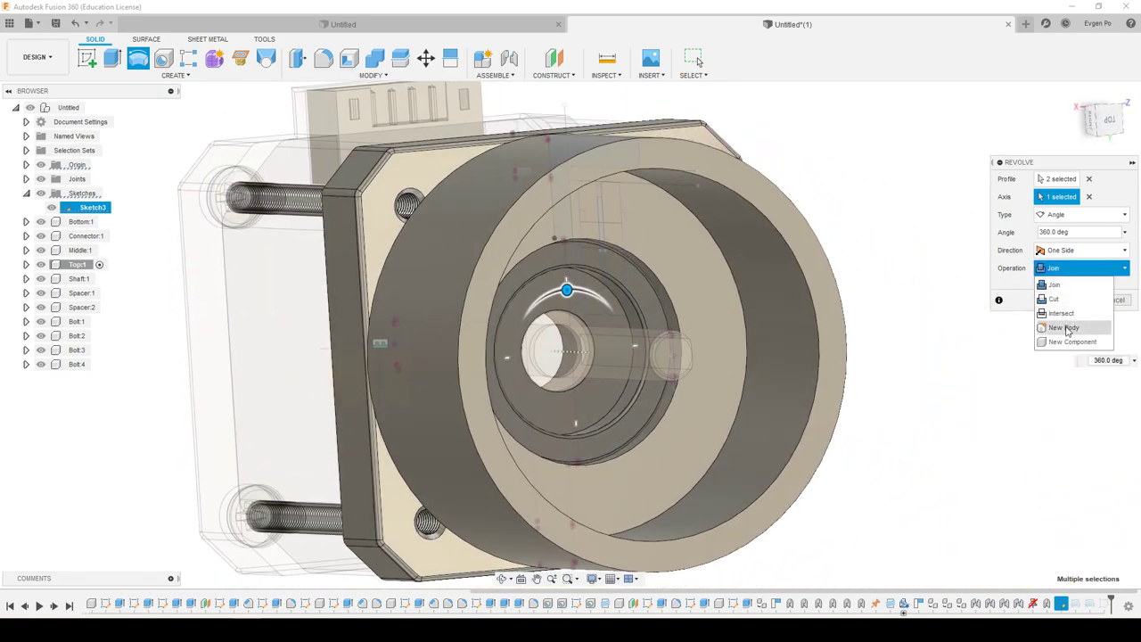
{"action": "left_click", "coordinate": [1064, 327]}
{"action": "left_click", "coordinate": [1071, 300]}
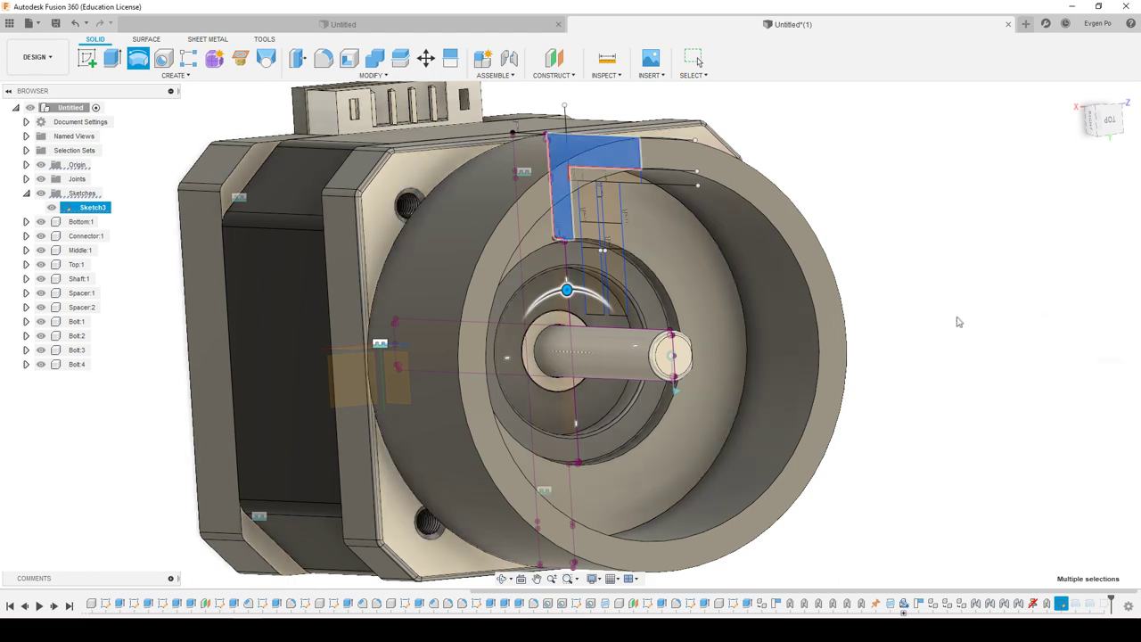
{"action": "mouse_move", "coordinate": [873, 310]}
{"action": "middle_mouse_down", "text": "shift"}
{"action": "mouse_move", "coordinate": [296, 417]}
{"action": "mouse_move", "coordinate": [358, 291]}
{"action": "mouse_move", "coordinate": [386, 268]}
{"action": "mouse_move", "coordinate": [339, 272]}
{"action": "mouse_move", "coordinate": [418, 241]}
{"action": "mouse_move", "coordinate": [410, 253]}
{"action": "middle_mouse_up", "text": "shift"}
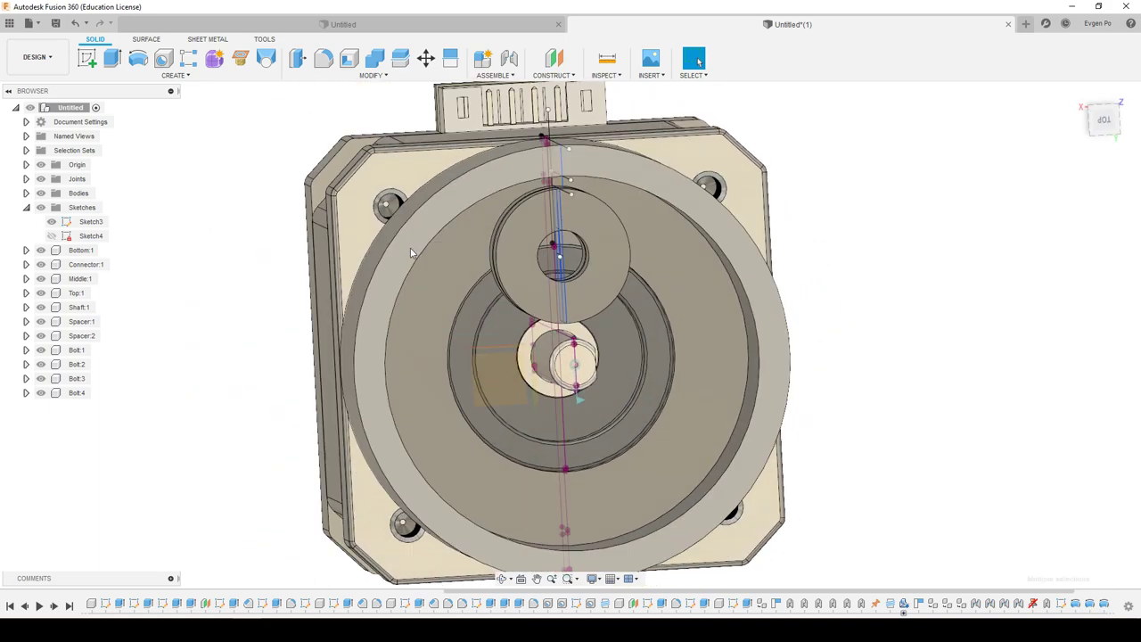
Start a new sketch on the outer ring face.
{"action": "left_click", "coordinate": [410, 253]}
{"action": "right_click", "coordinate": [410, 253]}
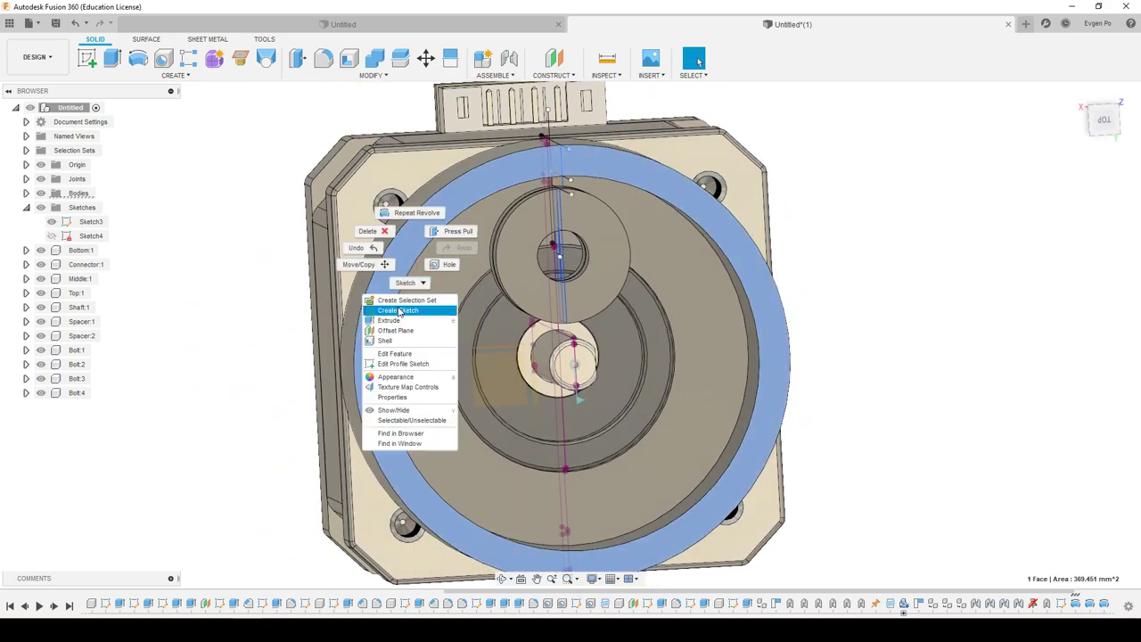
{"action": "left_click", "coordinate": [398, 309]}
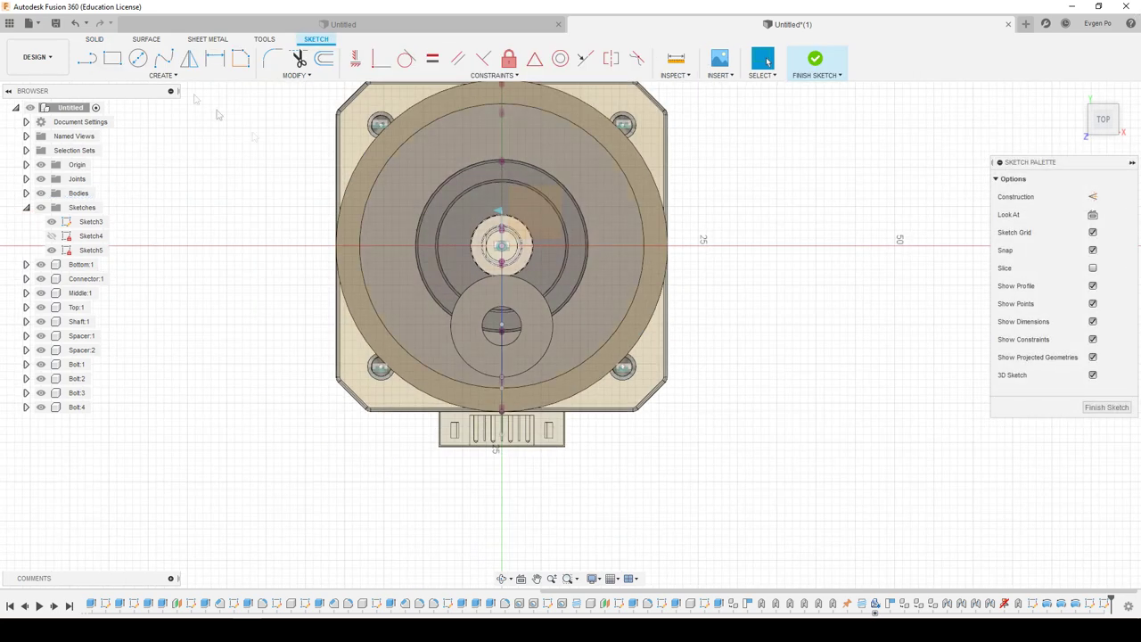
Project the motor body's outline into the sketch.
{"action": "left_click", "coordinate": [143, 76]}
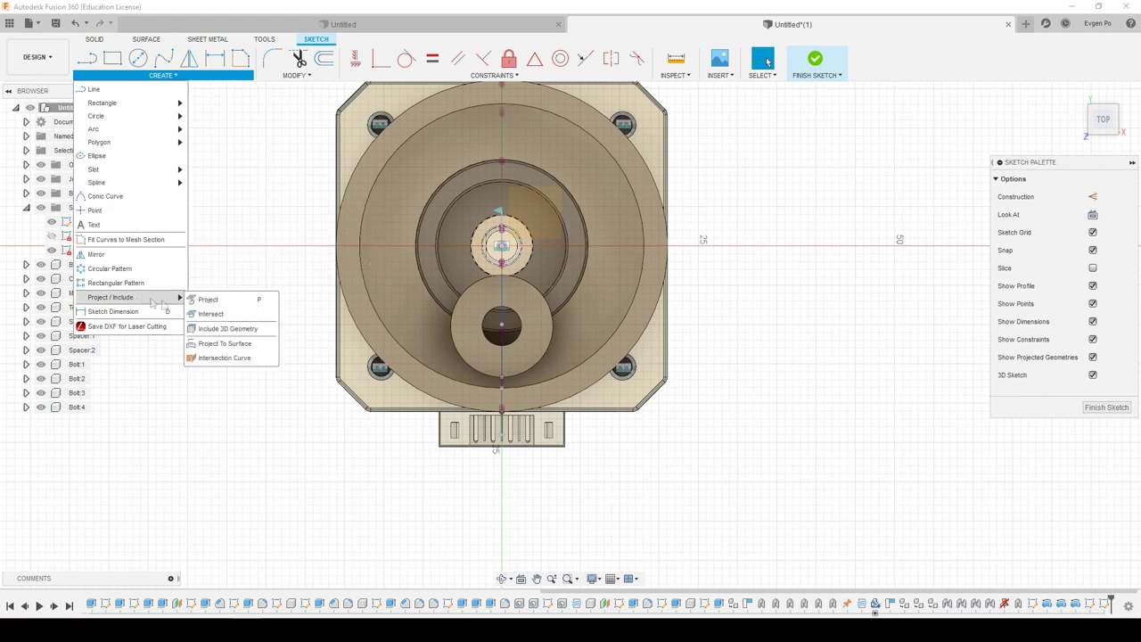
{"action": "left_click", "coordinate": [234, 301]}
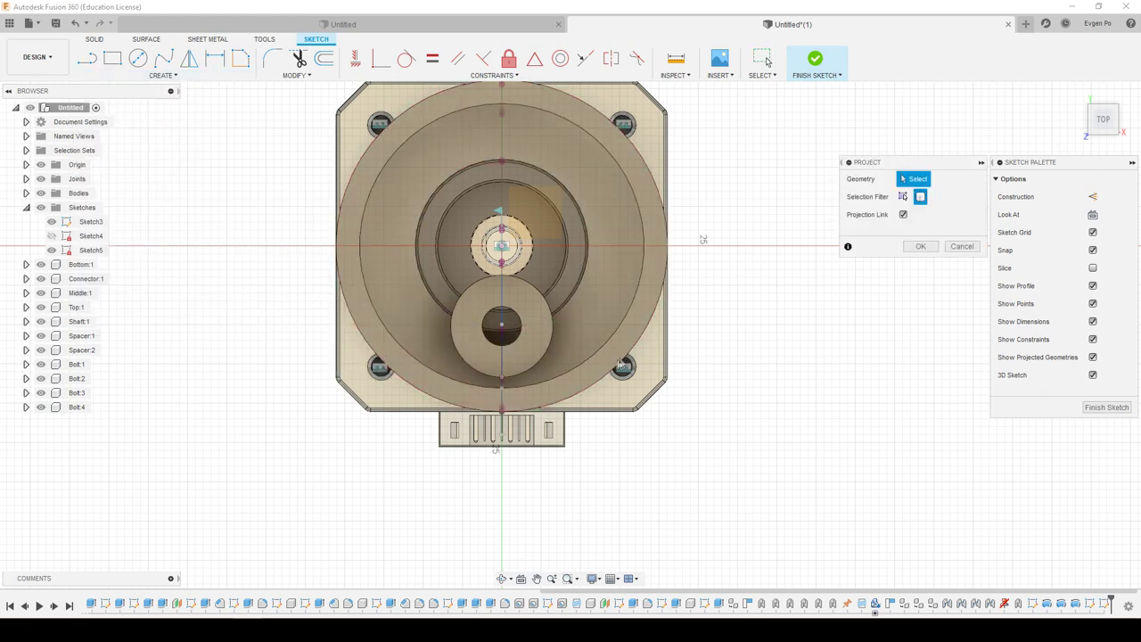
{"action": "scroll", "coordinate": [641, 407], "scroll_direction": "up", "scroll_amount": 3}
{"action": "scroll", "coordinate": [641, 408], "scroll_direction": "up", "scroll_amount": 2}
{"action": "left_click", "coordinate": [648, 410]}
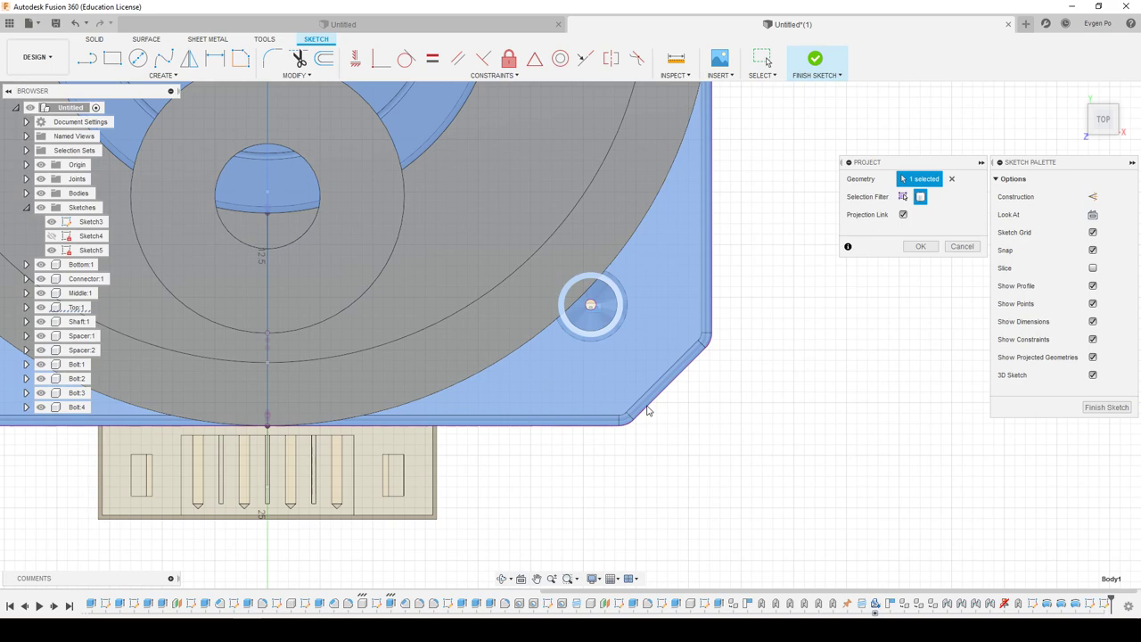
{"action": "scroll", "coordinate": [794, 433], "scroll_direction": "down", "scroll_amount": 2}
{"action": "scroll", "coordinate": [765, 405], "scroll_direction": "down", "scroll_amount": 3}
{"action": "left_click", "coordinate": [926, 252]}
{"action": "scroll", "coordinate": [863, 352], "scroll_direction": "down", "scroll_amount": 1}
{"action": "scroll", "coordinate": [863, 352], "scroll_direction": "down", "scroll_amount": 1}
{"action": "scroll", "coordinate": [538, 197], "scroll_direction": "up", "scroll_amount": 5}
{"action": "scroll", "coordinate": [538, 198], "scroll_direction": "up", "scroll_amount": 1}
{"action": "scroll", "coordinate": [534, 203], "scroll_direction": "down", "scroll_amount": 2}
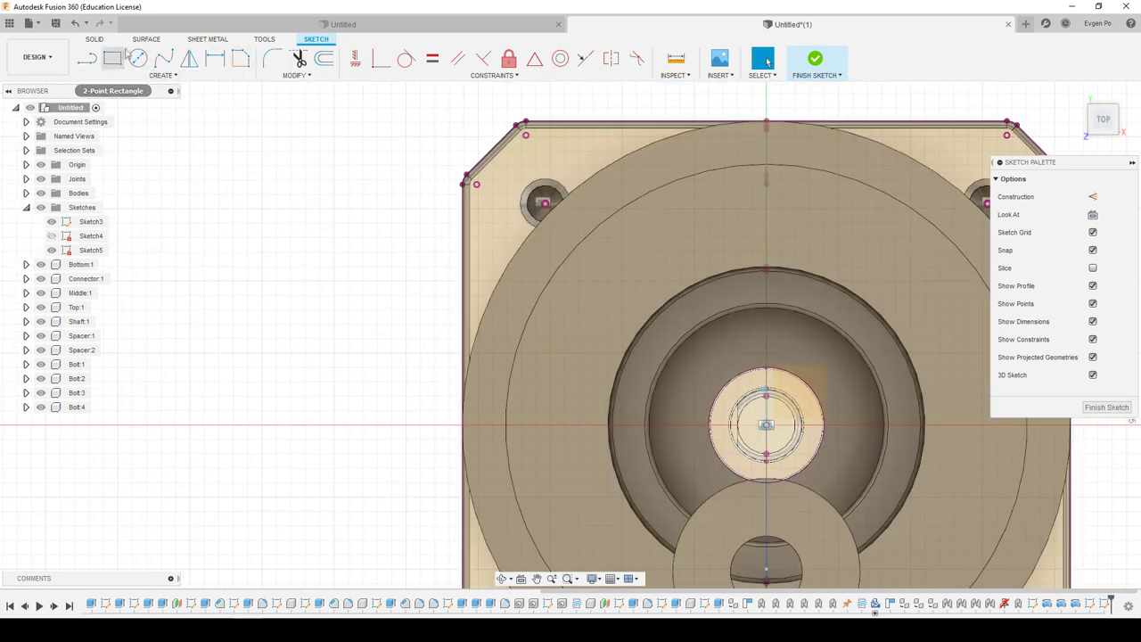
Project a bolt-hole edge and the square plate face, then finish Sketch5.
{"action": "left_click", "coordinate": [161, 75]}
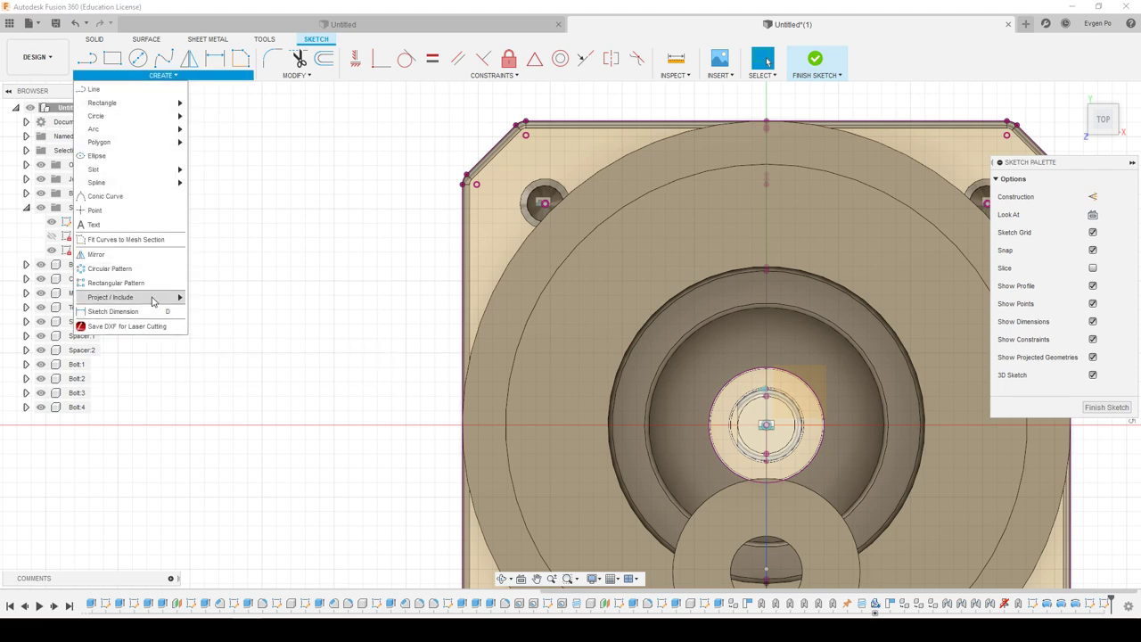
{"action": "left_click", "coordinate": [214, 299]}
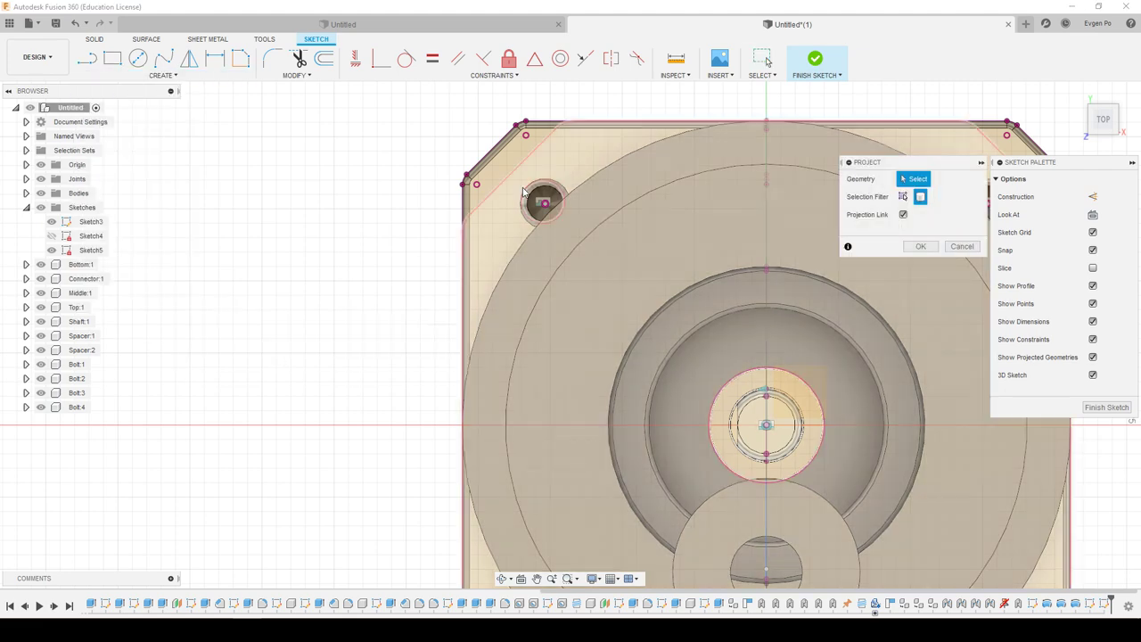
{"action": "scroll", "coordinate": [526, 191], "scroll_direction": "up", "scroll_amount": 3}
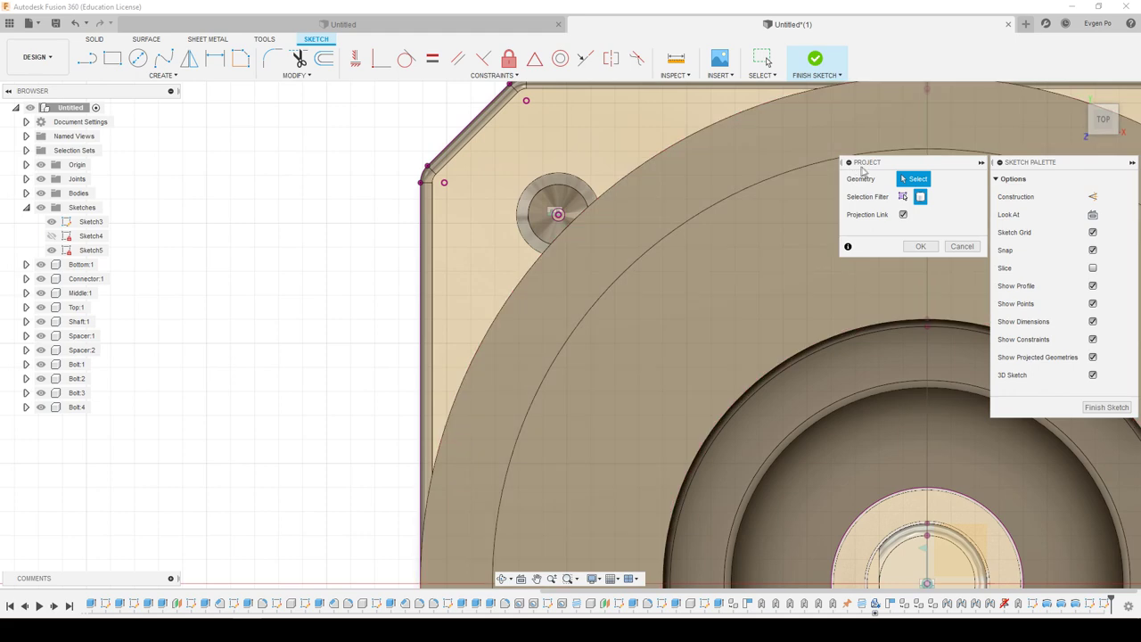
{"action": "left_click", "coordinate": [526, 189]}
{"action": "scroll", "coordinate": [359, 202], "scroll_direction": "down", "scroll_amount": 3}
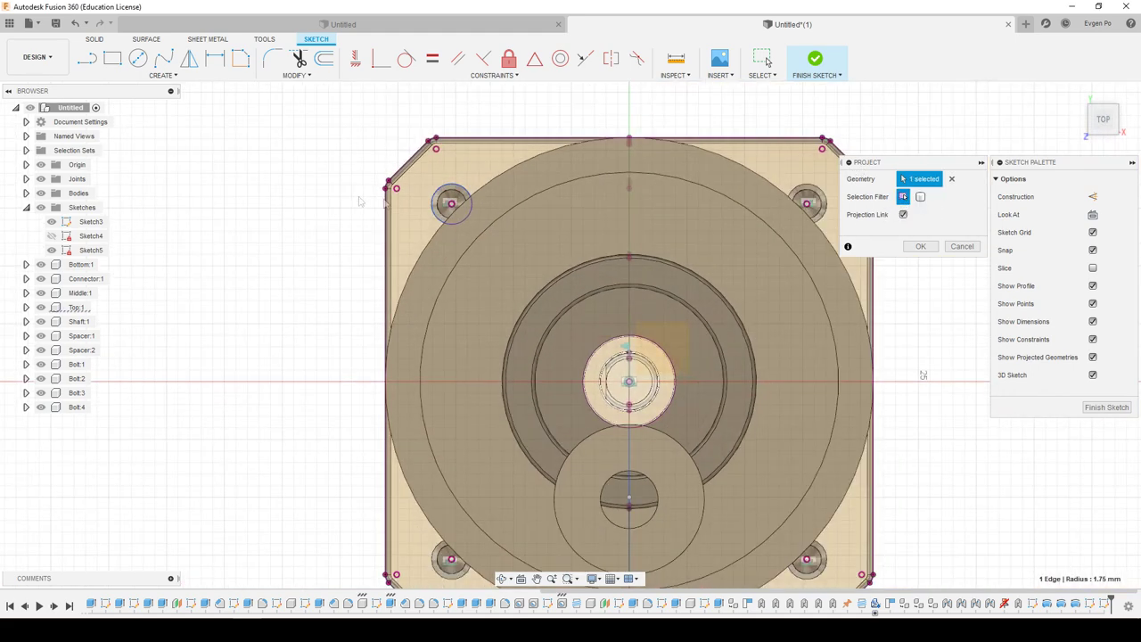
{"action": "left_click", "coordinate": [828, 203]}
{"action": "scroll", "coordinate": [828, 204], "scroll_direction": "down", "scroll_amount": 3}
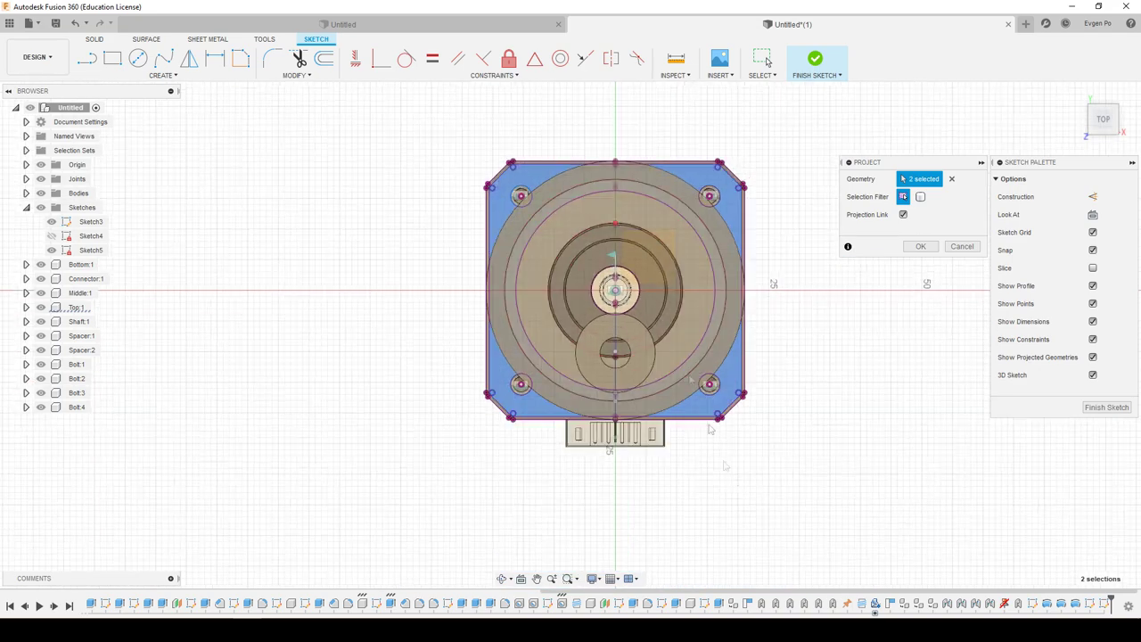
{"action": "scroll", "coordinate": [713, 326], "scroll_direction": "up", "scroll_amount": 3}
{"action": "scroll", "coordinate": [714, 326], "scroll_direction": "up", "scroll_amount": 3}
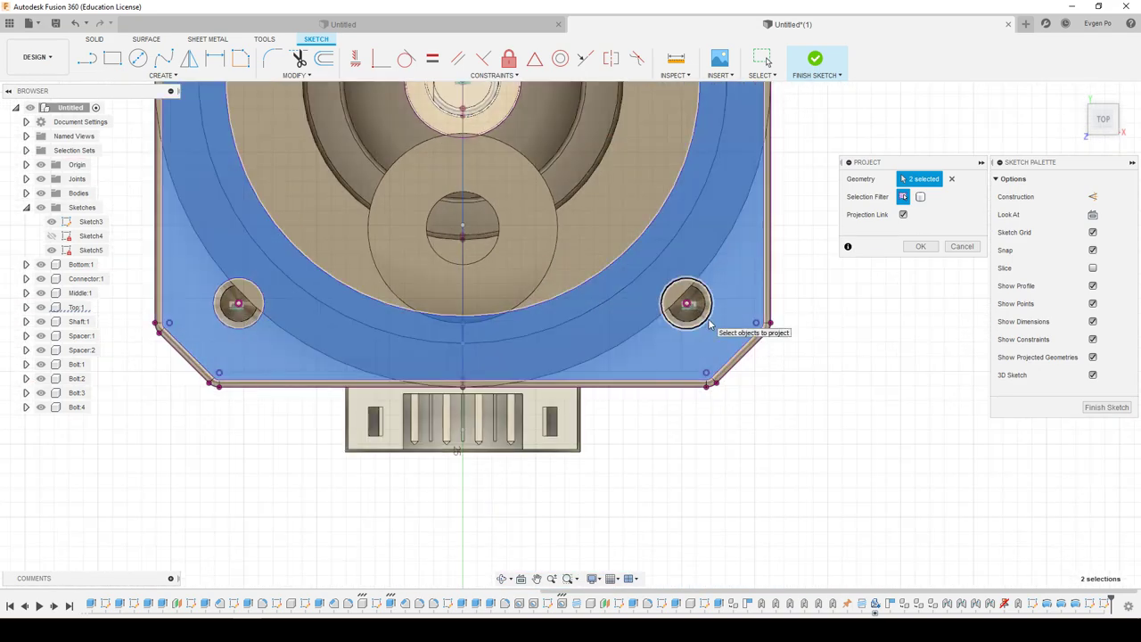
{"action": "left_click", "coordinate": [921, 246]}
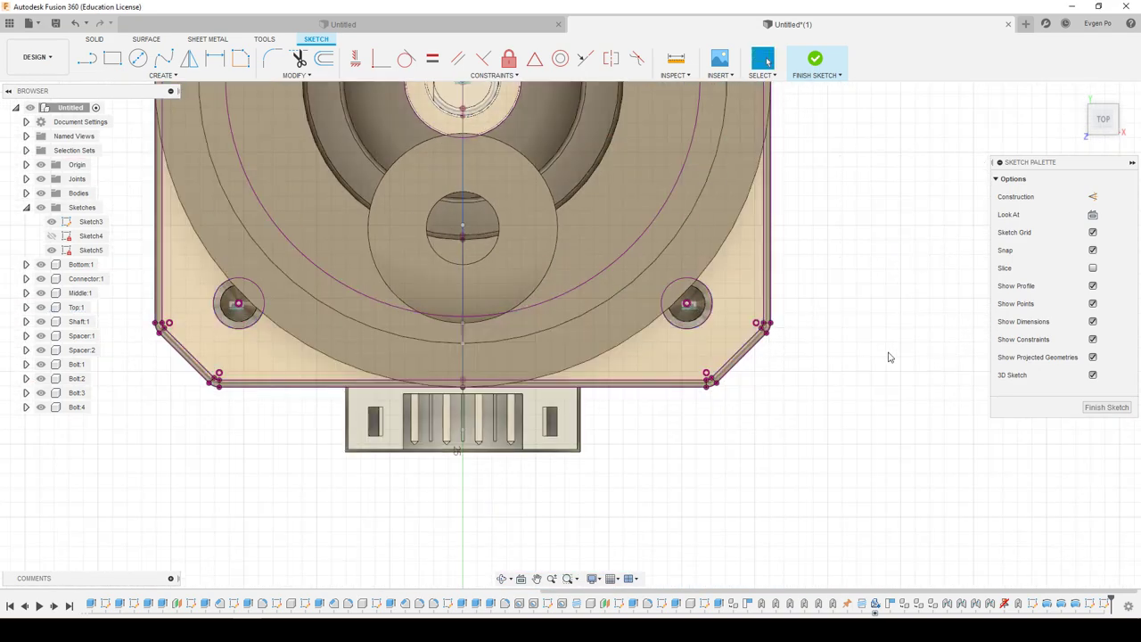
{"action": "scroll", "coordinate": [888, 357], "scroll_direction": "down", "scroll_amount": 3}
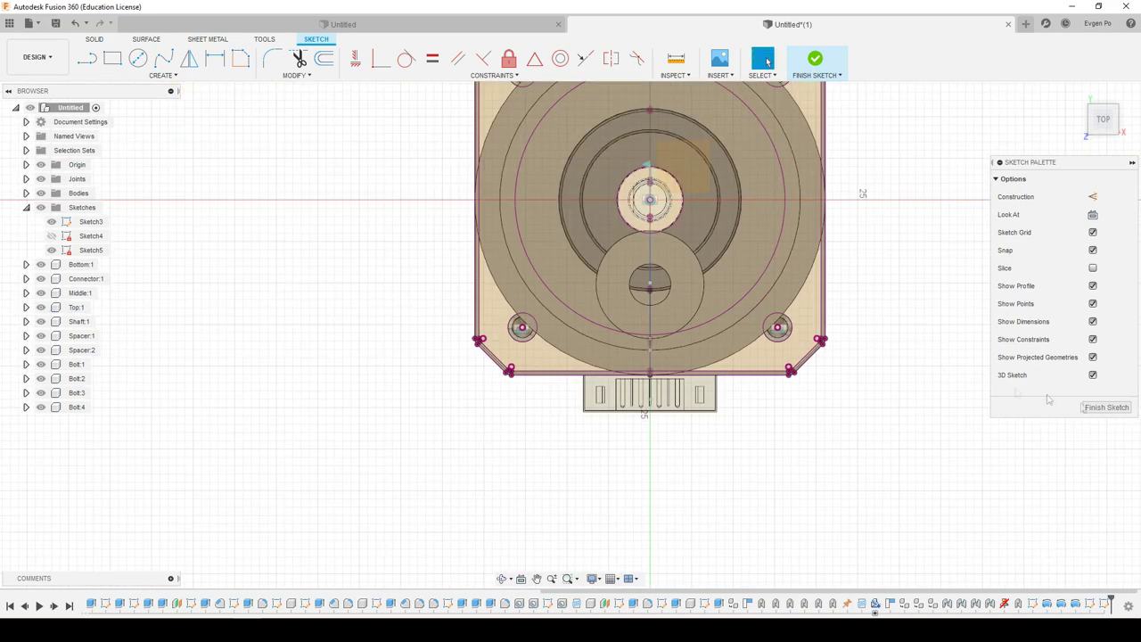
{"action": "left_click", "coordinate": [1110, 407]}
Start an Extrude and select the eight band profiles around the plate.
{"action": "left_click", "coordinate": [113, 68]}
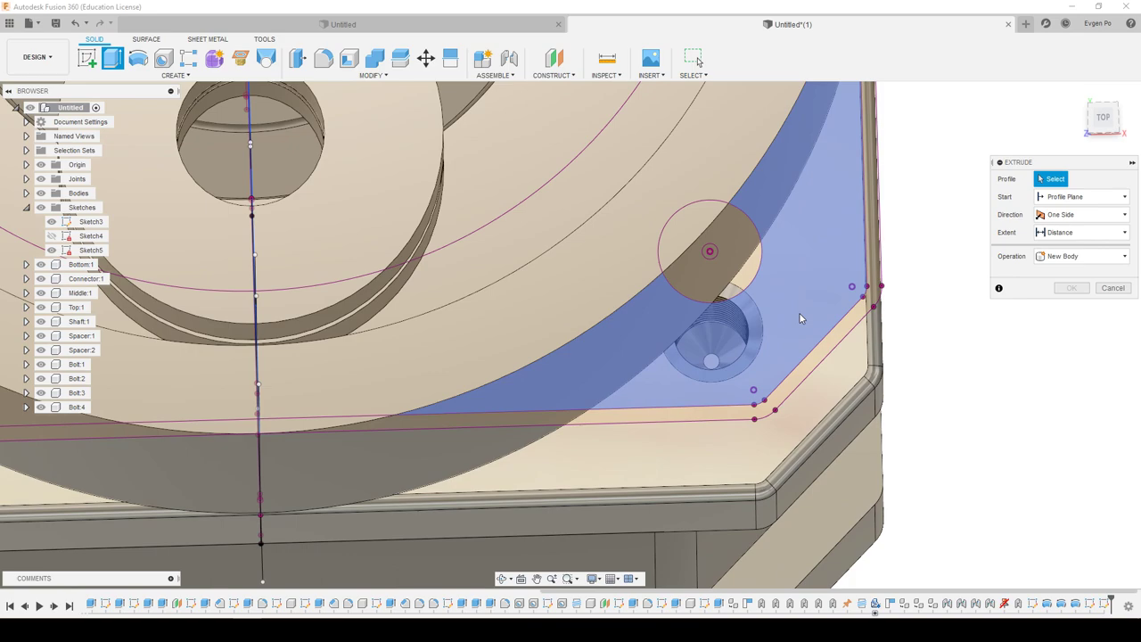
{"action": "left_click", "coordinate": [800, 318]}
{"action": "scroll", "coordinate": [898, 417], "scroll_direction": "down", "scroll_amount": 5}
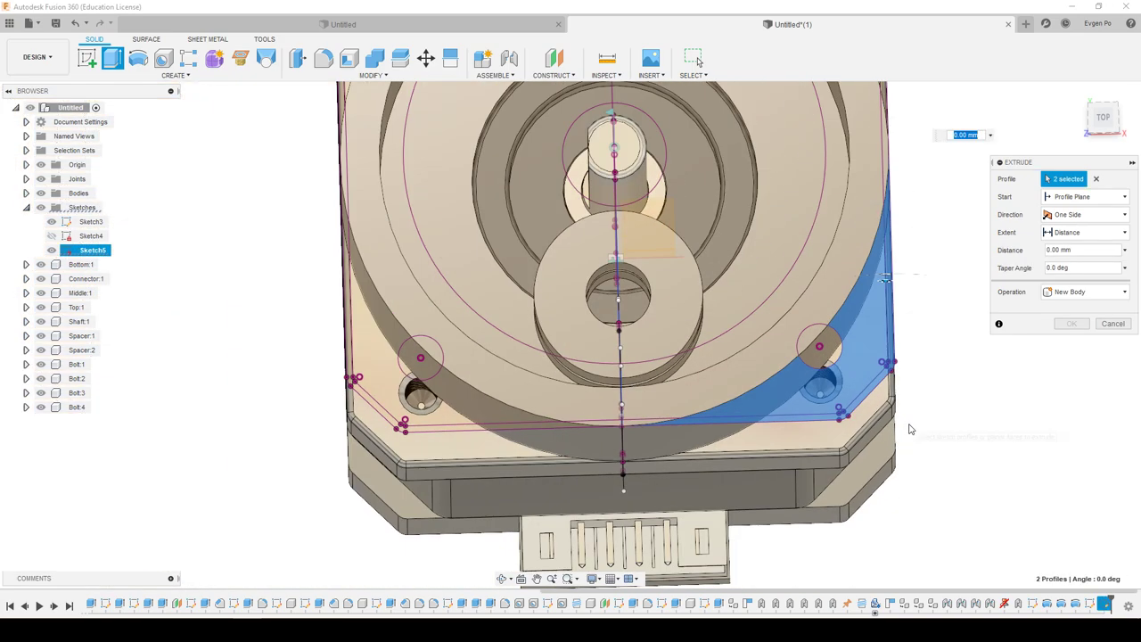
{"action": "scroll", "coordinate": [424, 414], "scroll_direction": "up", "scroll_amount": 5}
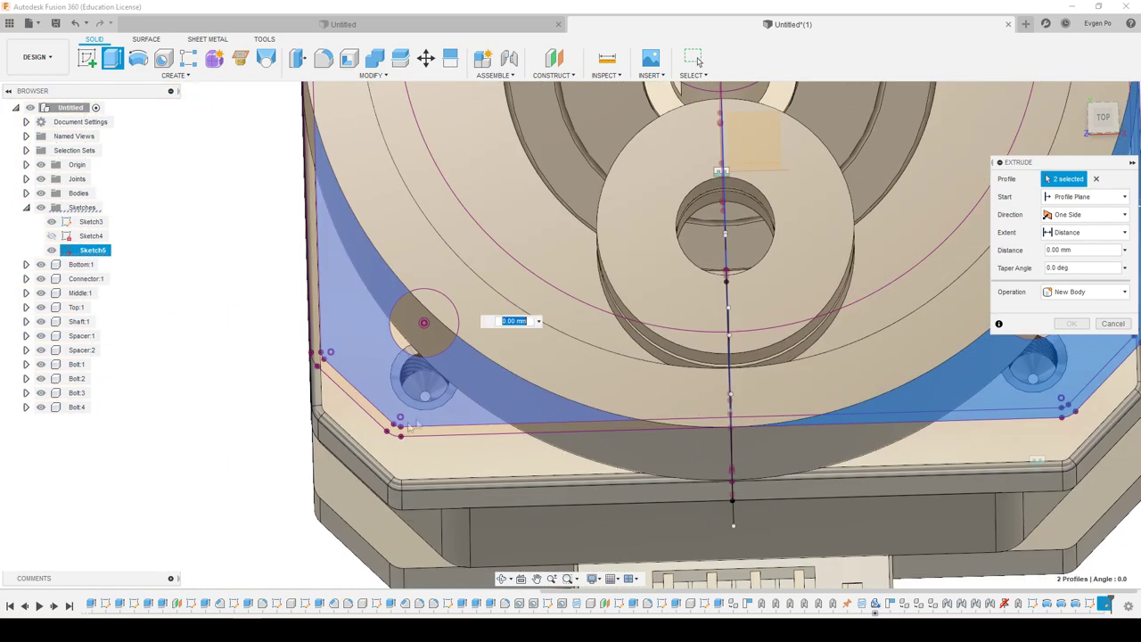
{"action": "left_click", "coordinate": [428, 419]}
{"action": "scroll", "coordinate": [366, 410], "scroll_direction": "down", "scroll_amount": 5}
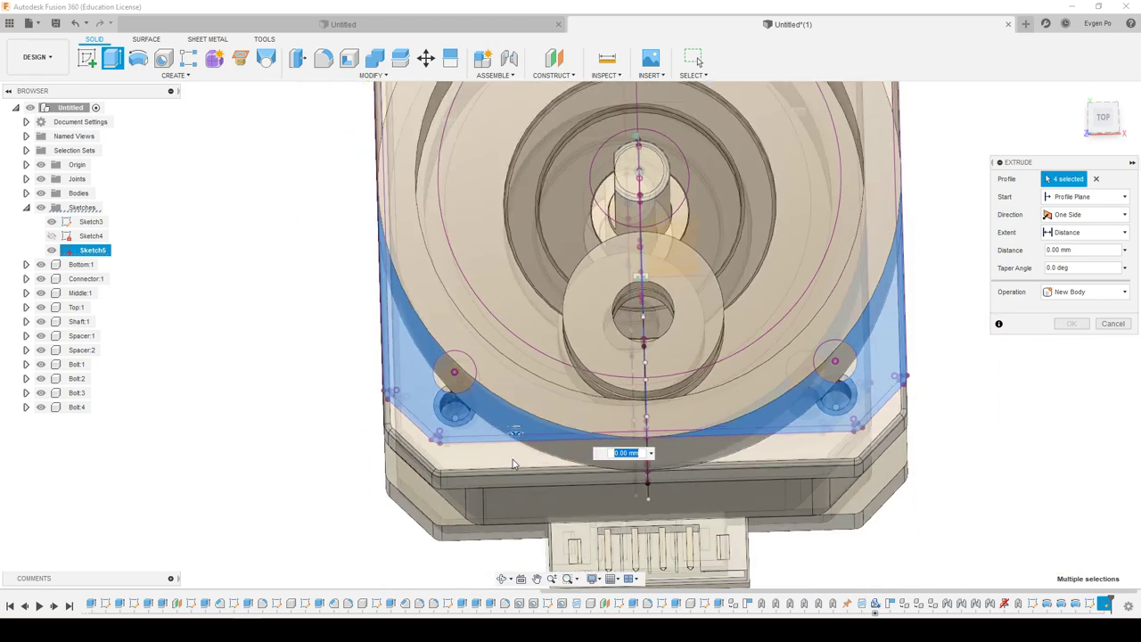
{"action": "scroll", "coordinate": [461, 192], "scroll_direction": "up", "scroll_amount": 4}
{"action": "left_click", "coordinate": [461, 193]}
{"action": "scroll", "coordinate": [461, 192], "scroll_direction": "up", "scroll_amount": 2}
{"action": "left_click", "coordinate": [425, 220]}
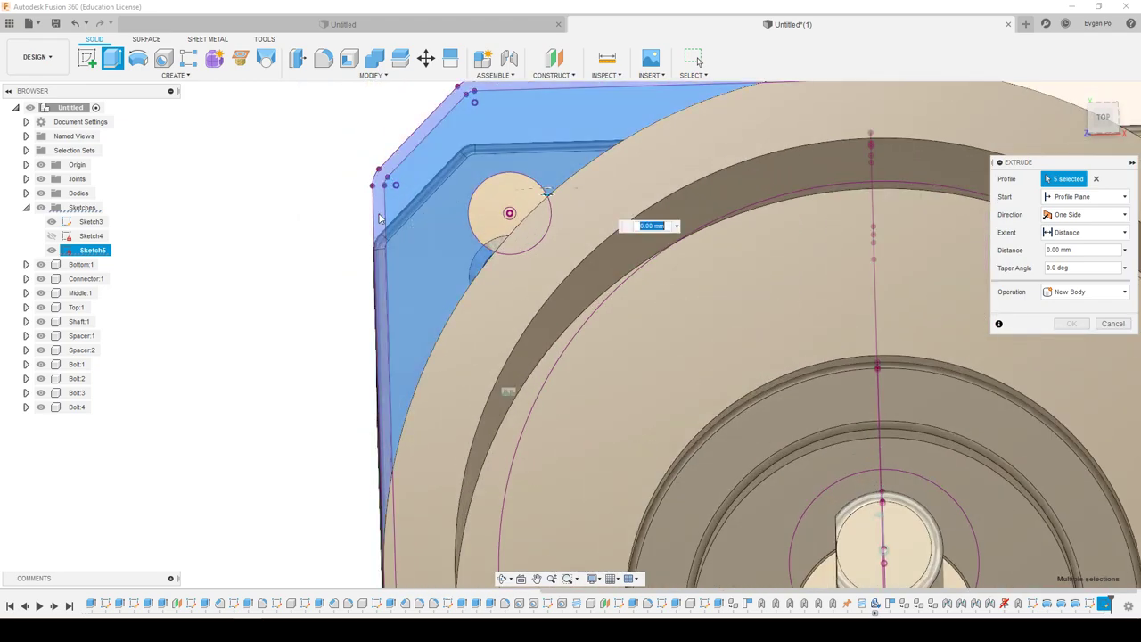
{"action": "left_click", "coordinate": [392, 259]}
{"action": "scroll", "coordinate": [343, 263], "scroll_direction": "down", "scroll_amount": 4}
{"action": "scroll", "coordinate": [665, 192], "scroll_direction": "up", "scroll_amount": 3}
{"action": "scroll", "coordinate": [664, 192], "scroll_direction": "up", "scroll_amount": 2}
{"action": "left_click", "coordinate": [642, 209]}
{"action": "left_click", "coordinate": [623, 242]}
{"action": "scroll", "coordinate": [703, 122], "scroll_direction": "down", "scroll_amount": 4}
{"action": "scroll", "coordinate": [688, 145], "scroll_direction": "down", "scroll_amount": 3}
Extrude them To Object up to the chosen face as a New Body.
{"action": "mouse_move", "coordinate": [687, 145]}
{"action": "middle_mouse_down", "text": "shift"}
{"action": "mouse_move", "coordinate": [774, 197]}
{"action": "mouse_move", "coordinate": [809, 202]}
{"action": "middle_mouse_up", "text": "shift"}
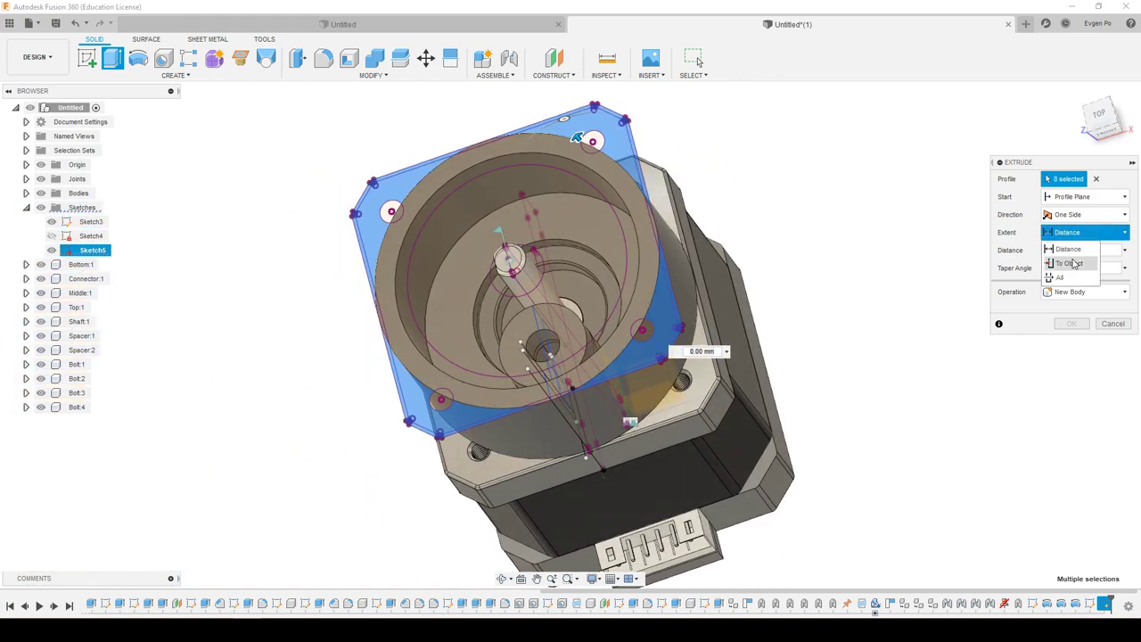
{"action": "left_click", "coordinate": [1074, 263]}
{"action": "left_click", "coordinate": [701, 285]}
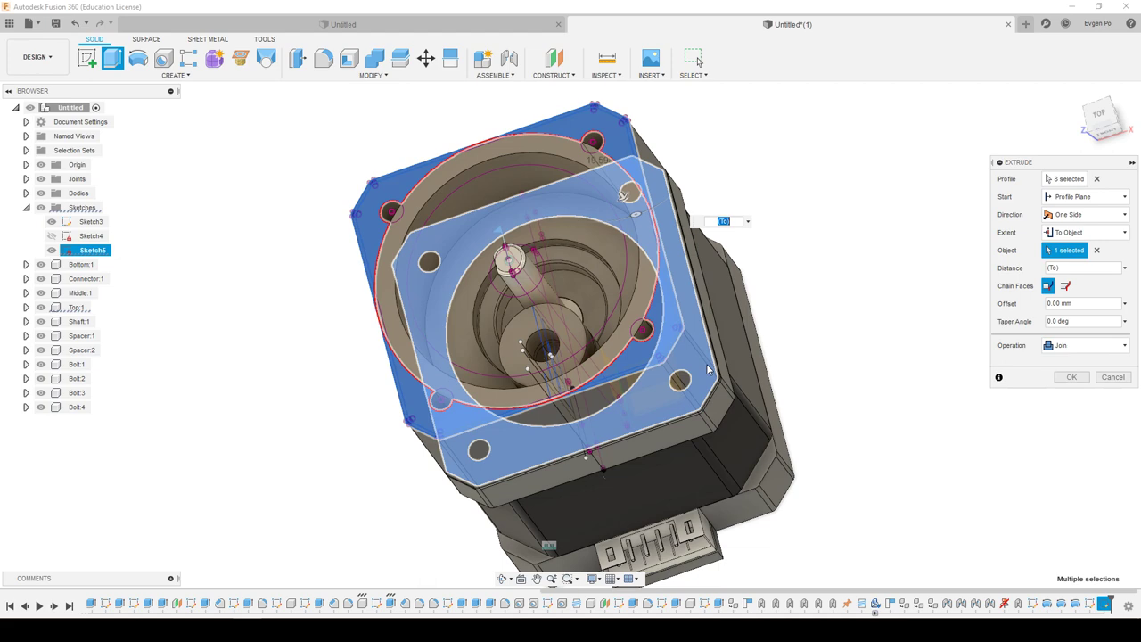
{"action": "left_click", "coordinate": [1077, 345]}
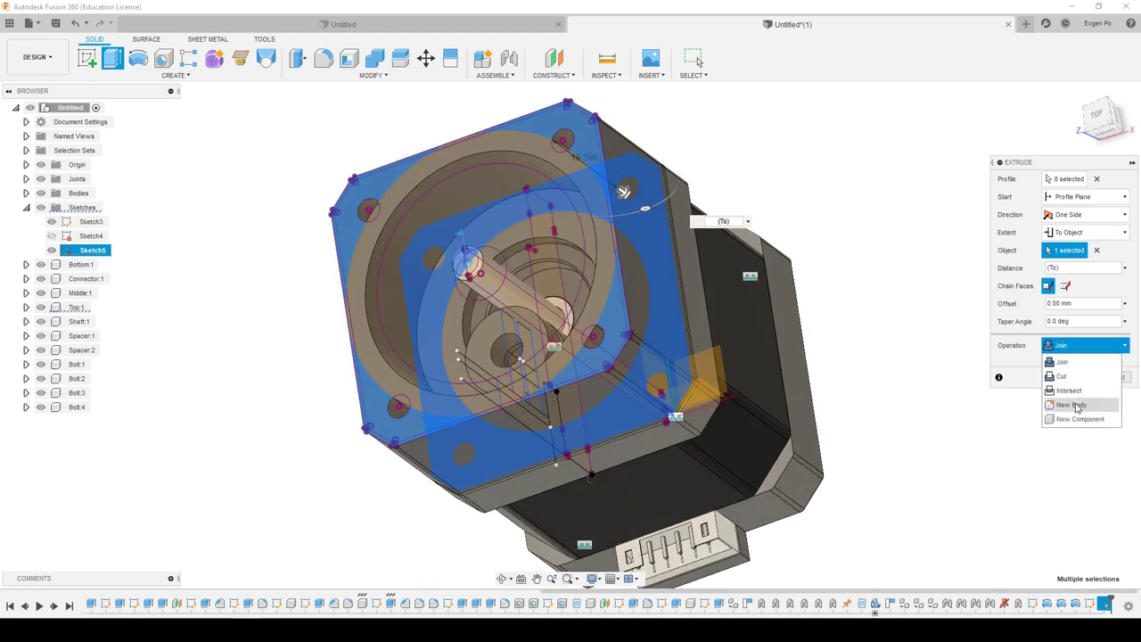
{"action": "left_click", "coordinate": [1074, 405]}
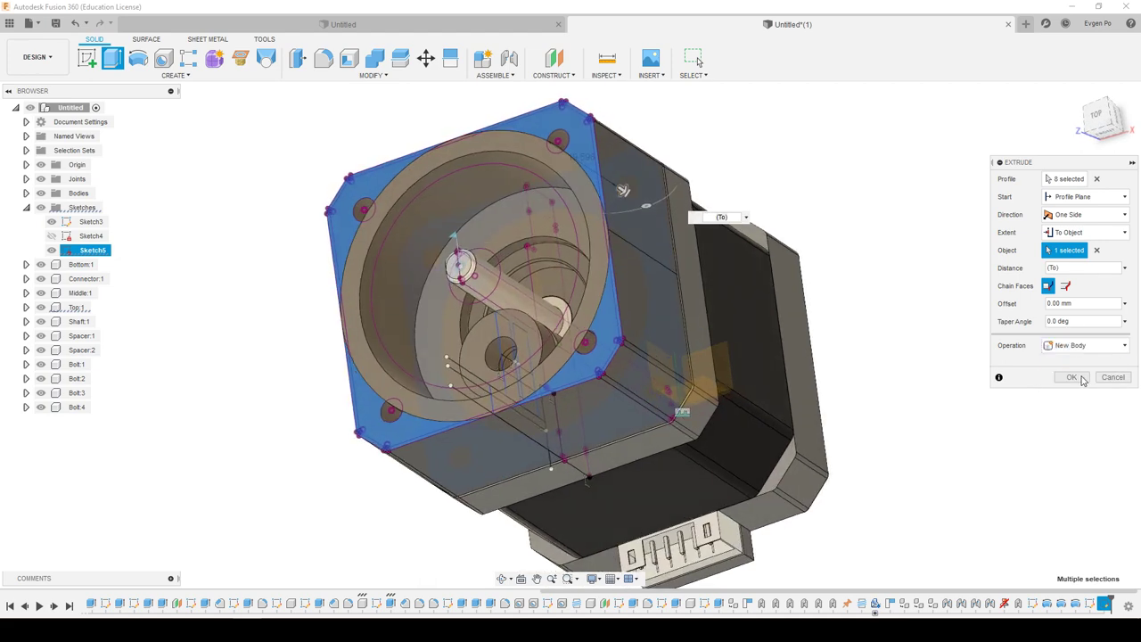
{"action": "left_click", "coordinate": [1075, 377]}
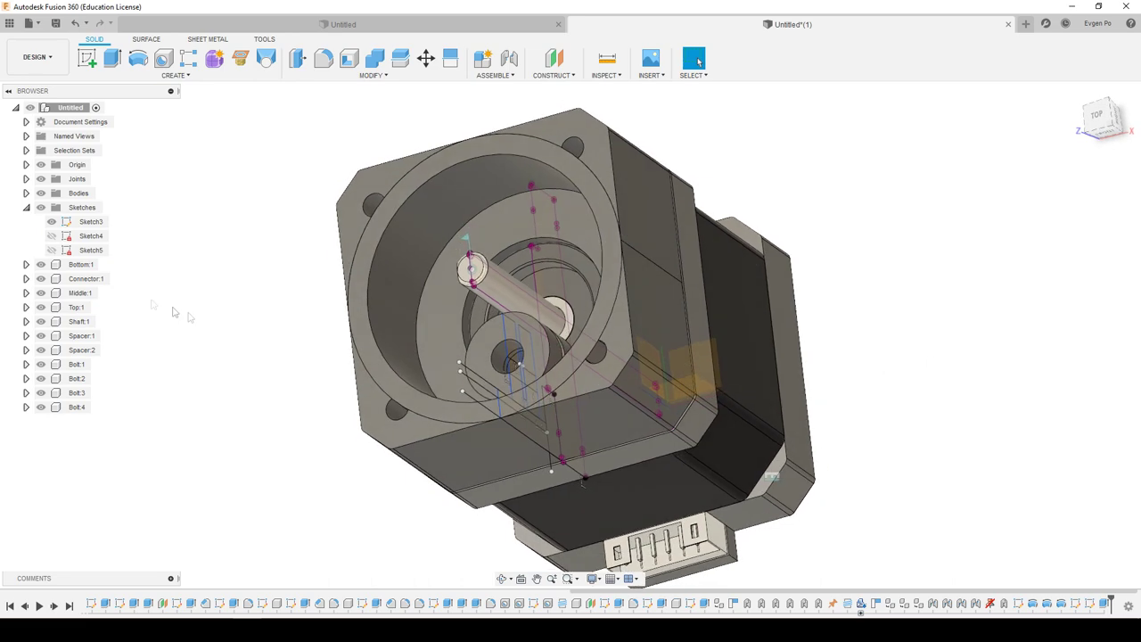
Toggle Sketch3's visibility and show Sketch5's plate outline and bolt holes on the motor face.
{"action": "left_click", "coordinate": [50, 221]}
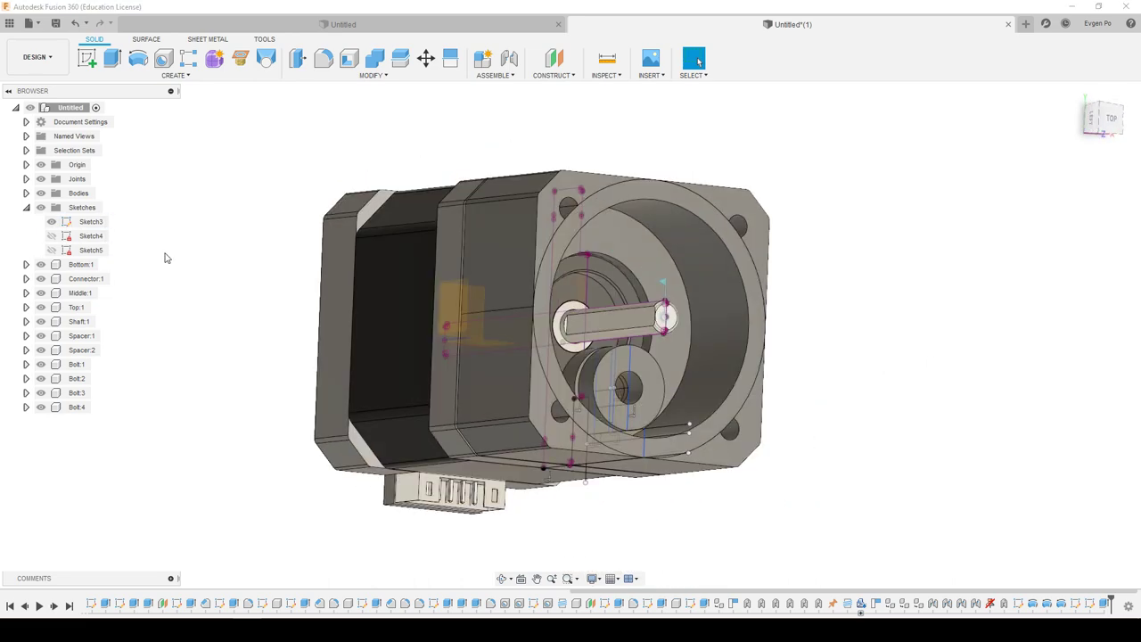
{"action": "left_click", "coordinate": [50, 221]}
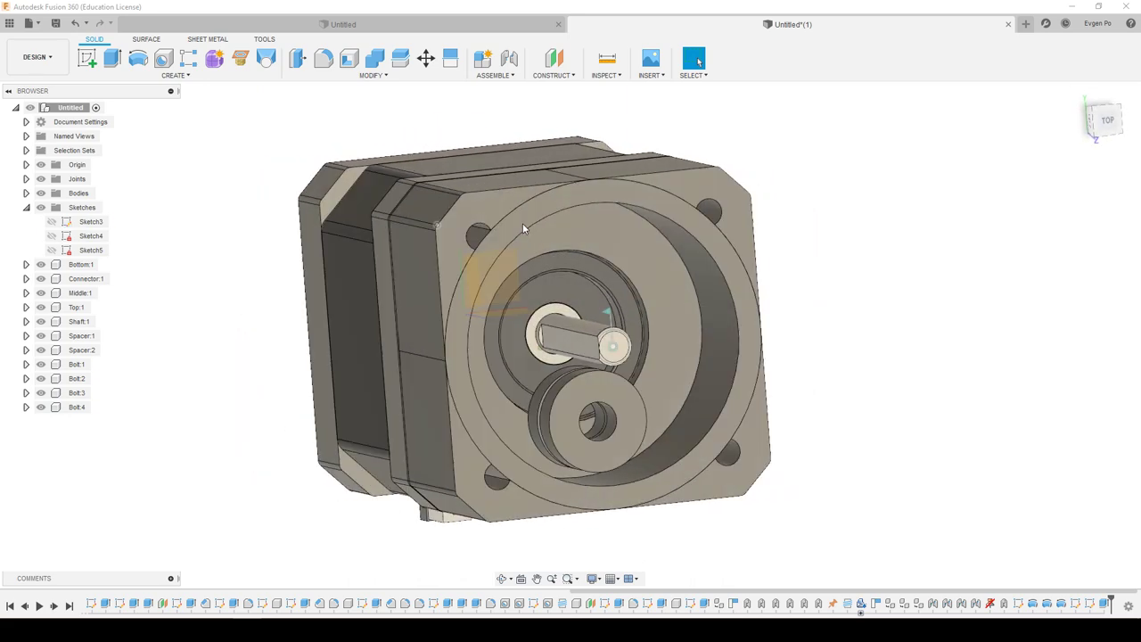
{"action": "left_click", "coordinate": [51, 222]}
{"action": "left_click", "coordinate": [51, 250]}
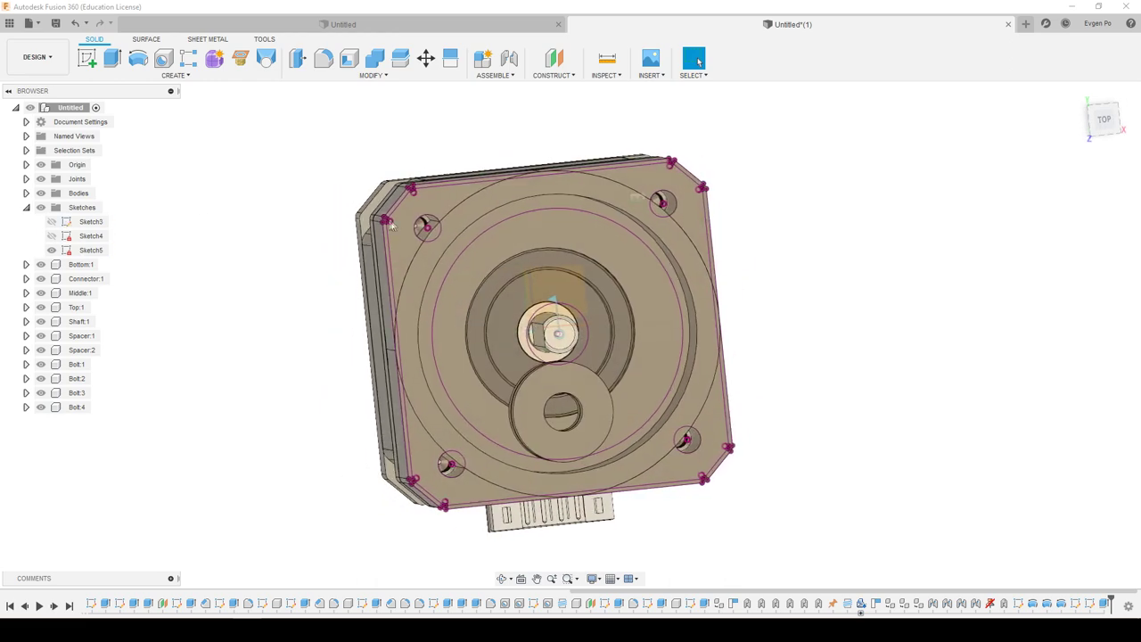
{"action": "scroll", "coordinate": [475, 233], "scroll_direction": "up", "scroll_amount": 5}
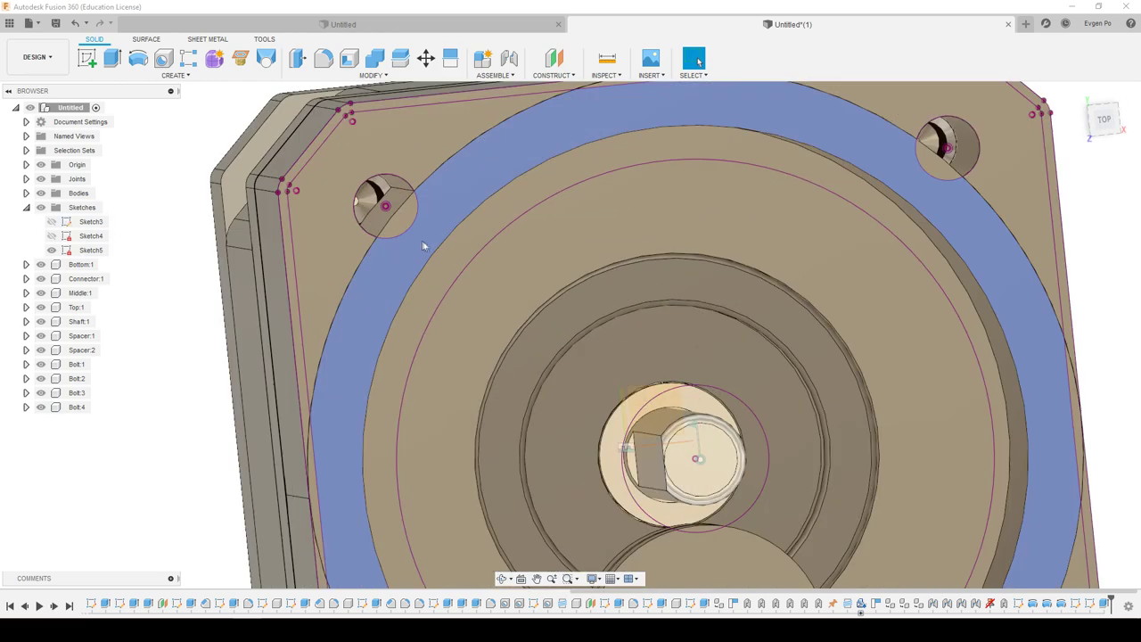
Start an Extrude with the four bolt-hole profiles of Sketch5.
{"action": "left_click", "coordinate": [112, 61]}
{"action": "left_click", "coordinate": [385, 207]}
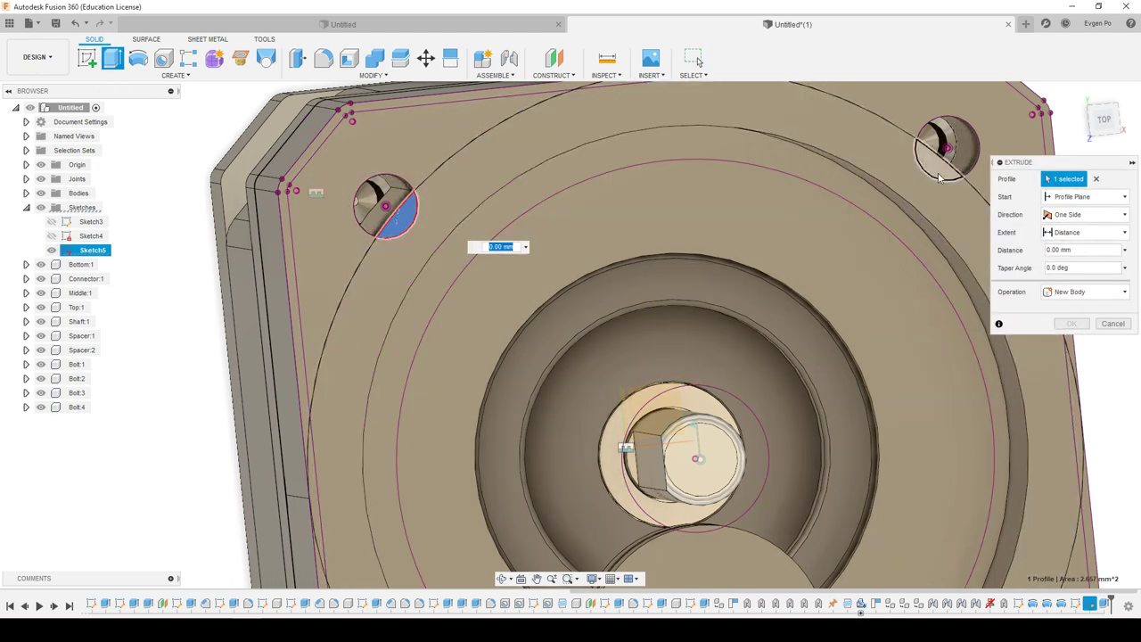
{"action": "left_click", "coordinate": [943, 156]}
{"action": "scroll", "coordinate": [581, 211], "scroll_direction": "down", "scroll_amount": 3}
{"action": "scroll", "coordinate": [548, 491], "scroll_direction": "up", "scroll_amount": 3}
{"action": "left_click", "coordinate": [498, 496]}
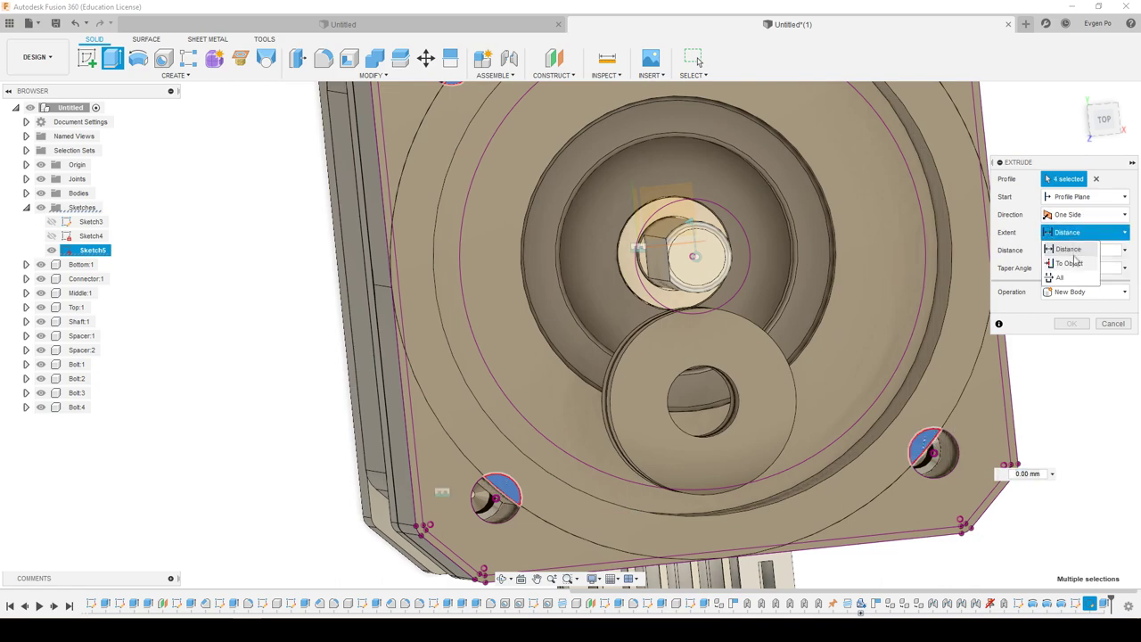
Cut the bolt holes To Object up to the plate face, hiding Body6 to reach it.
{"action": "left_click", "coordinate": [1070, 263]}
{"action": "scroll", "coordinate": [491, 516], "scroll_direction": "up", "scroll_amount": 5}
{"action": "scroll", "coordinate": [491, 515], "scroll_direction": "down", "scroll_amount": 2}
{"action": "scroll", "coordinate": [505, 523], "scroll_direction": "down", "scroll_amount": 3}
{"action": "scroll", "coordinate": [566, 453], "scroll_direction": "down", "scroll_amount": 2}
{"action": "middle_click_drag", "start_coordinate": [594, 454], "coordinate": [227, 399], "text": "shift"}
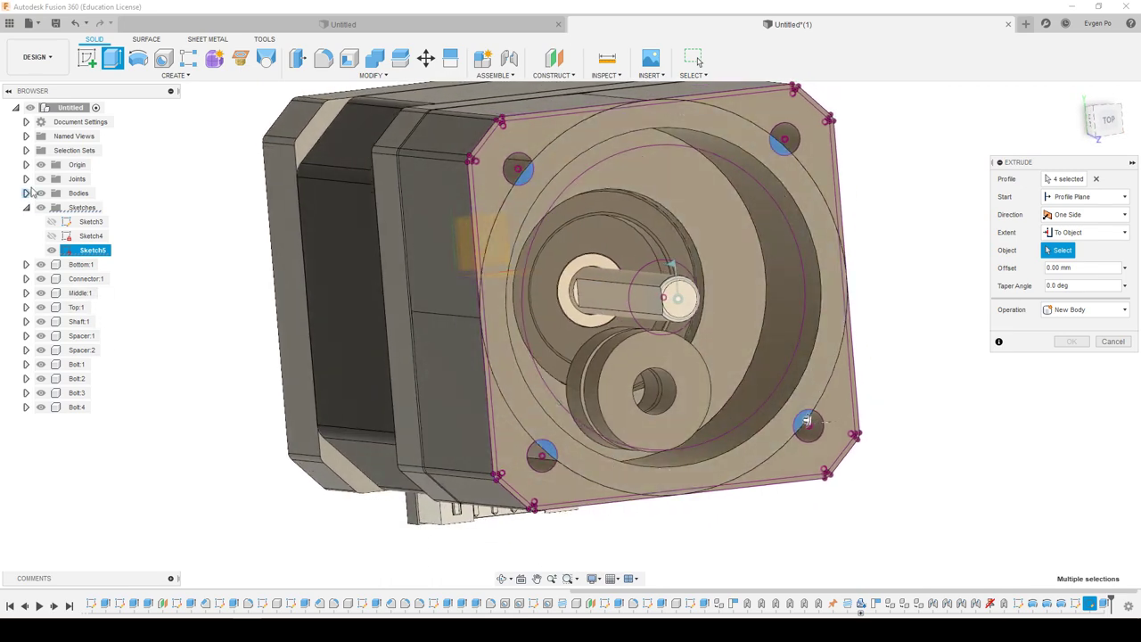
{"action": "left_click", "coordinate": [25, 192]}
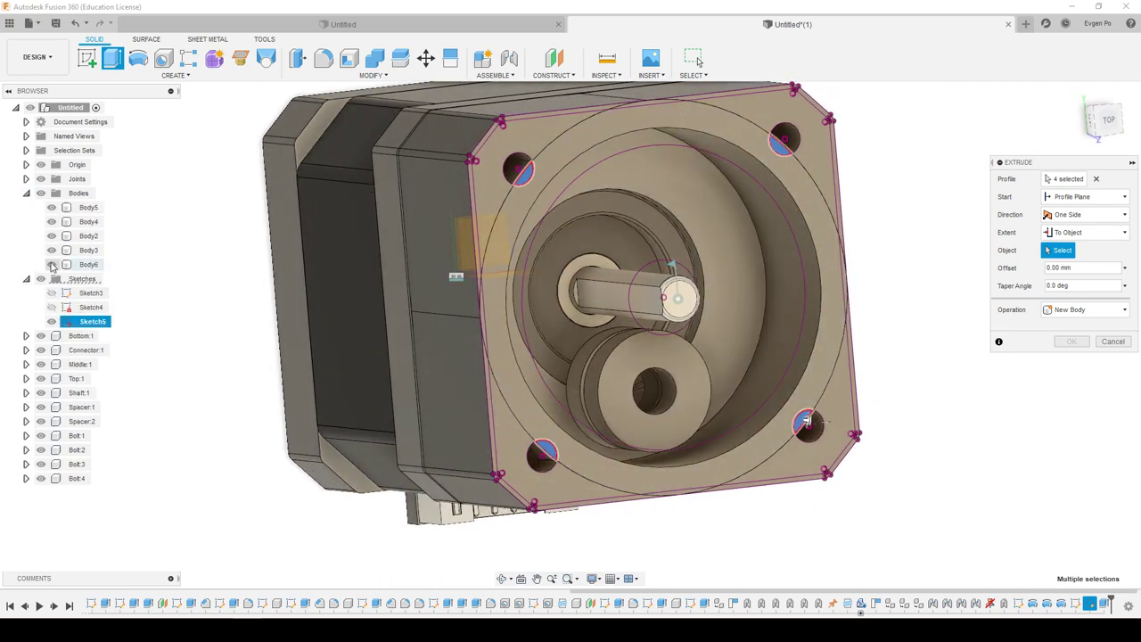
{"action": "left_click", "coordinate": [53, 265]}
{"action": "left_click", "coordinate": [52, 265]}
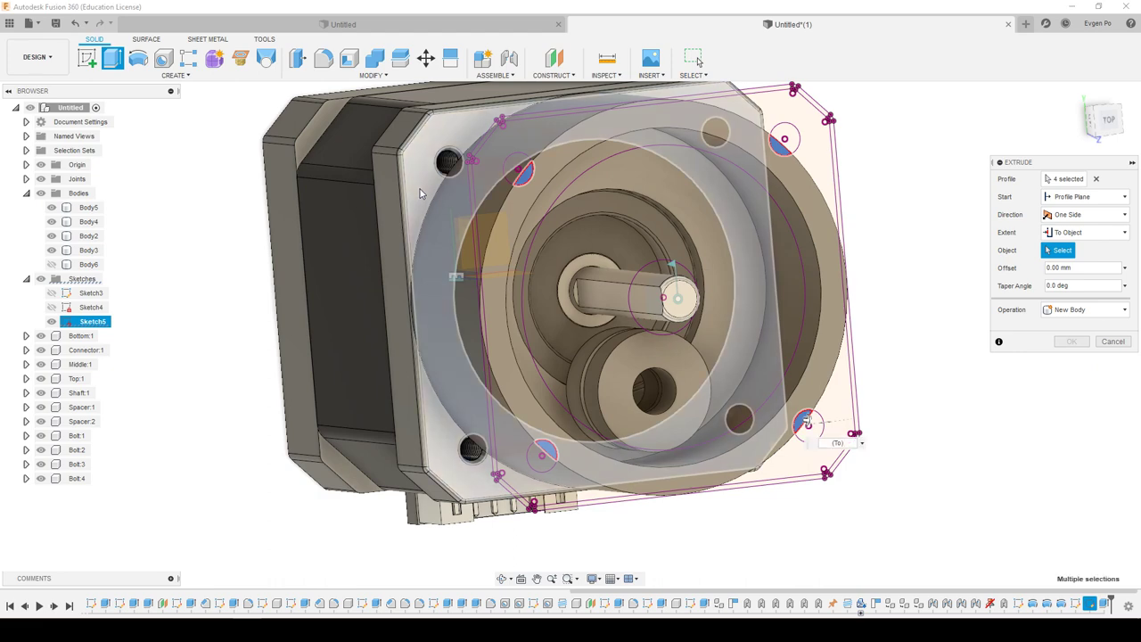
{"action": "left_click", "coordinate": [421, 194]}
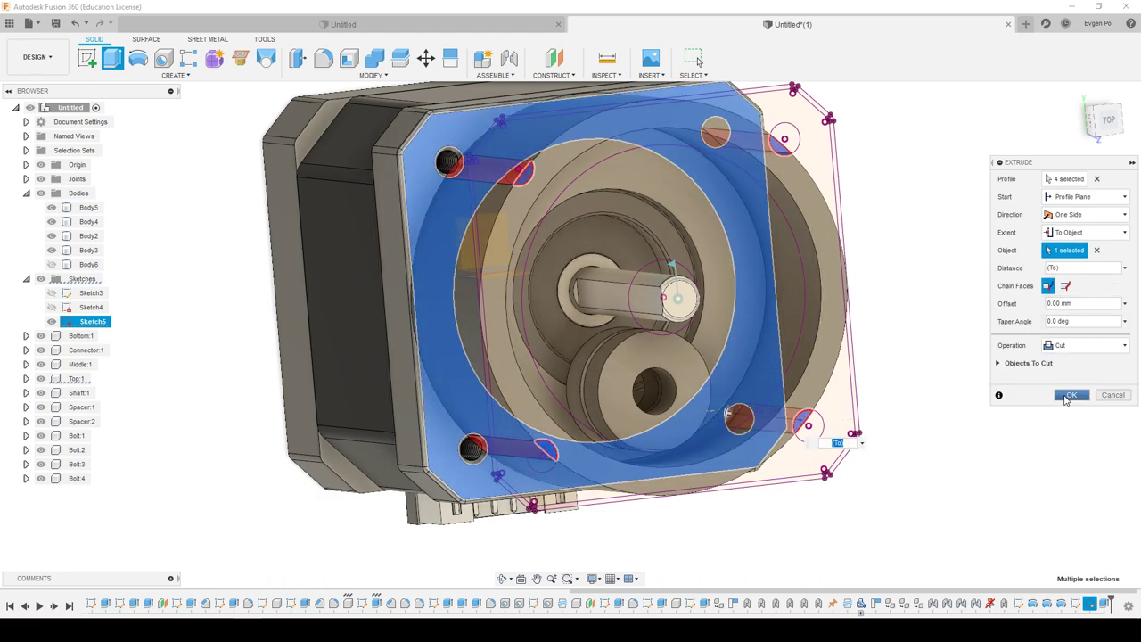
{"action": "left_click", "coordinate": [1068, 397]}
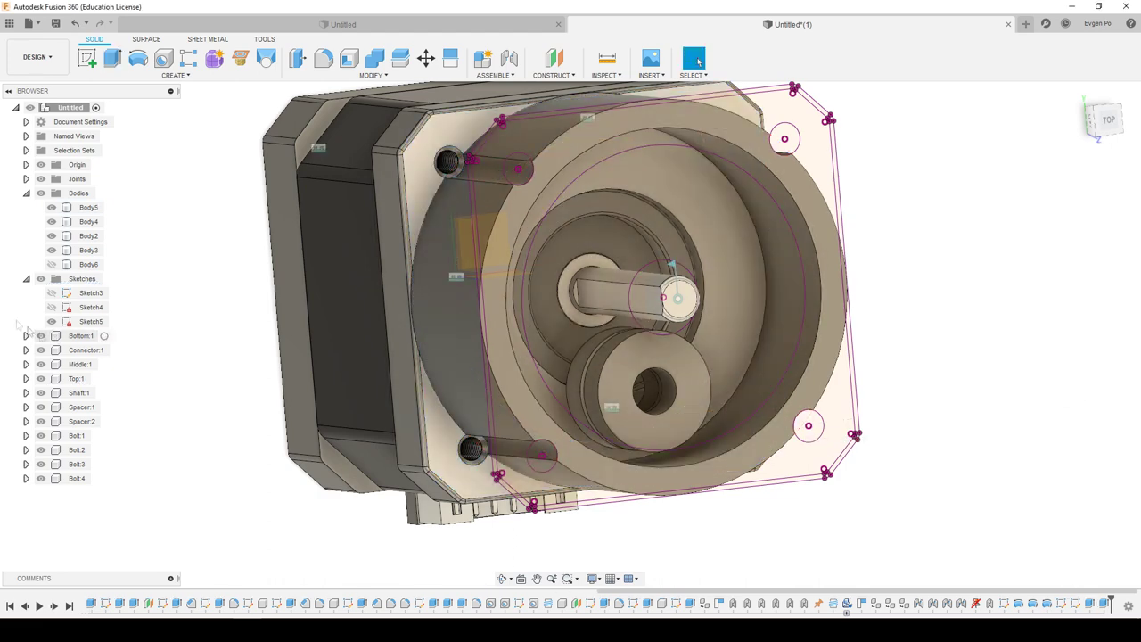
Hide Sketch5 and show Body6 again.
{"action": "left_click", "coordinate": [51, 321]}
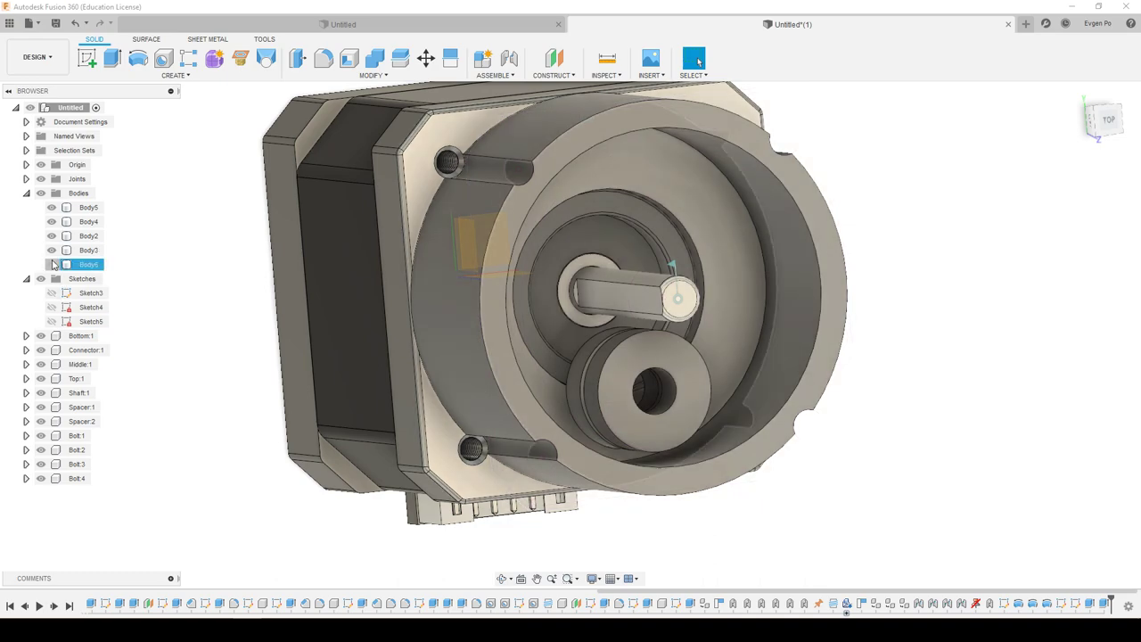
{"action": "left_click", "coordinate": [52, 263]}
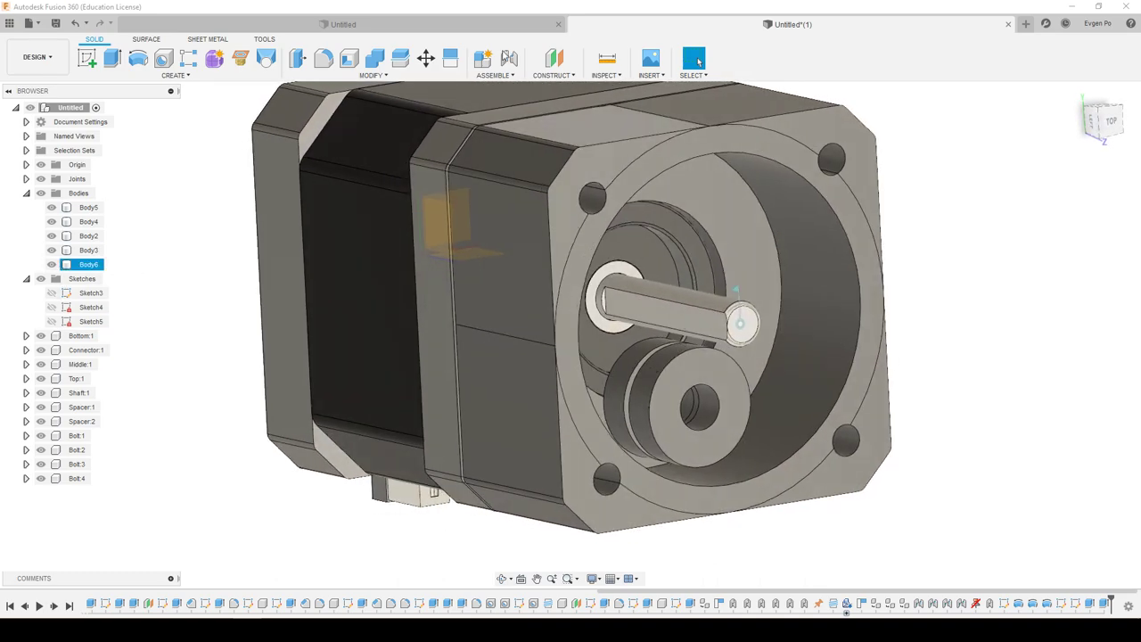
{"action": "left_click", "coordinate": [381, 57]}
Join Body6 and Body5 into a single body.
{"action": "left_click", "coordinate": [590, 167]}
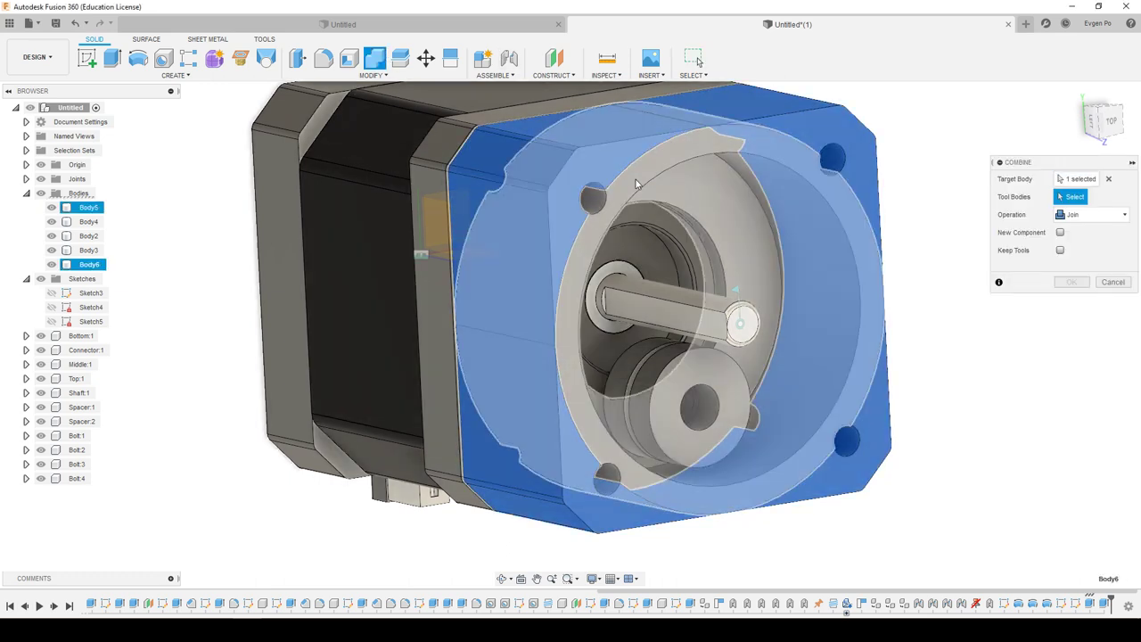
{"action": "left_click", "coordinate": [636, 185]}
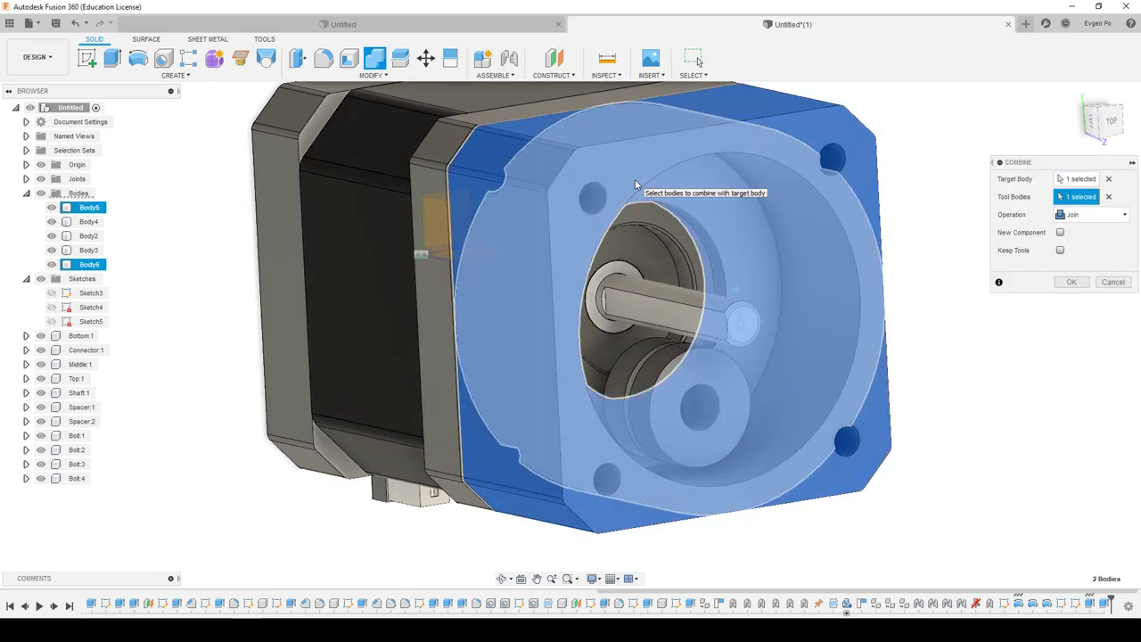
{"action": "left_click", "coordinate": [1072, 282]}
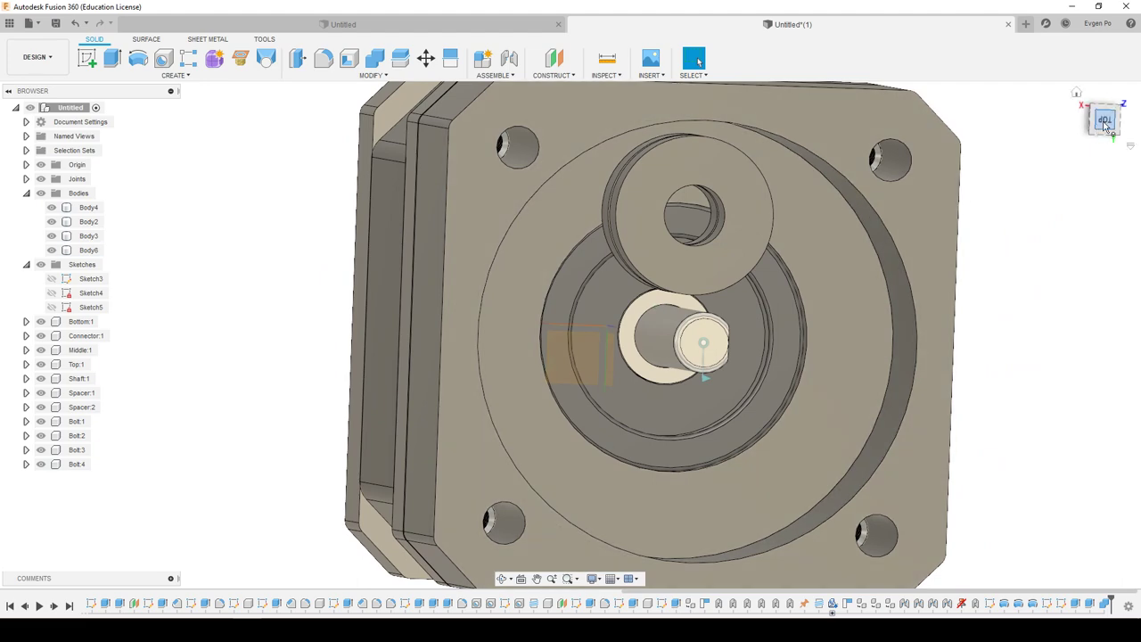
Return to an angled side view and show Sketch5 and Sketch3 again.
{"action": "left_click", "coordinate": [1104, 121]}
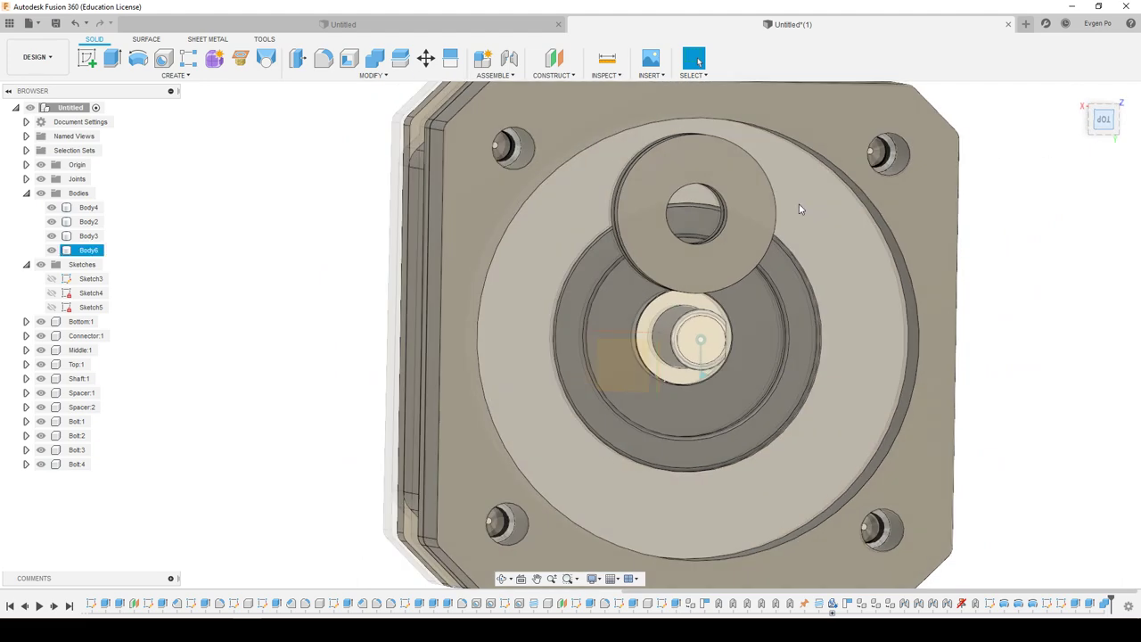
{"action": "left_click", "coordinate": [357, 237]}
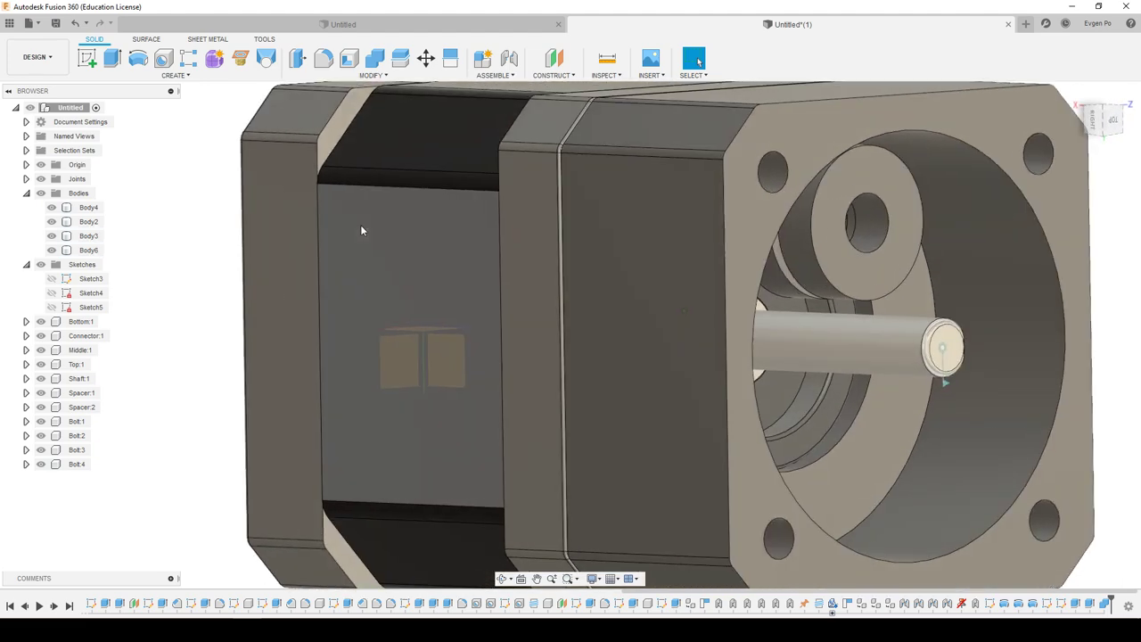
{"action": "left_click", "coordinate": [51, 307]}
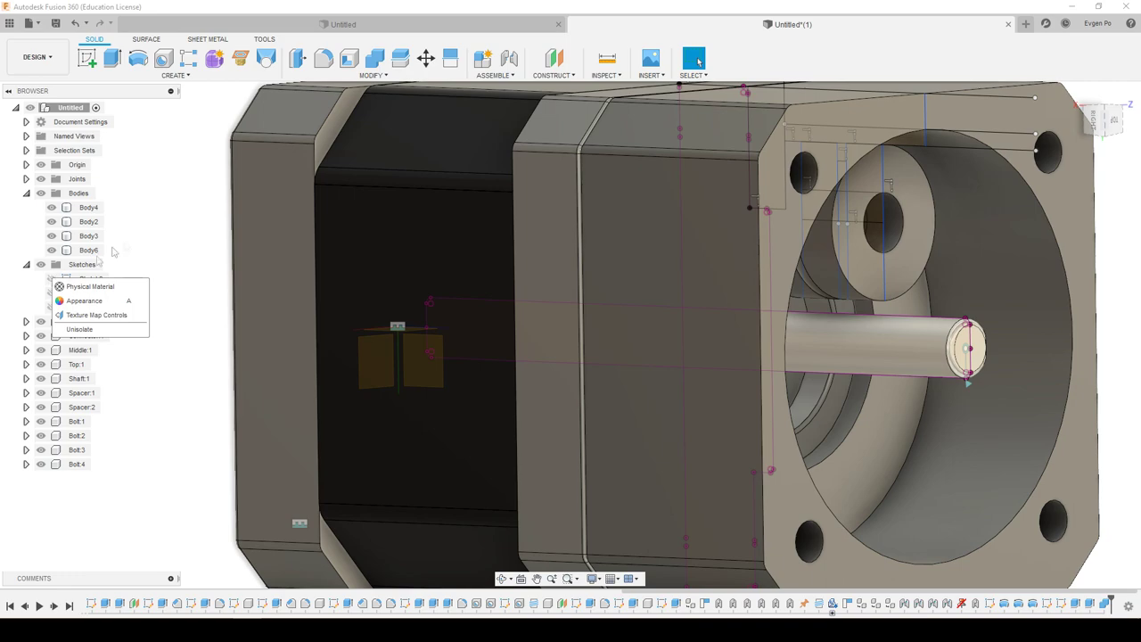
{"action": "left_click", "coordinate": [52, 279]}
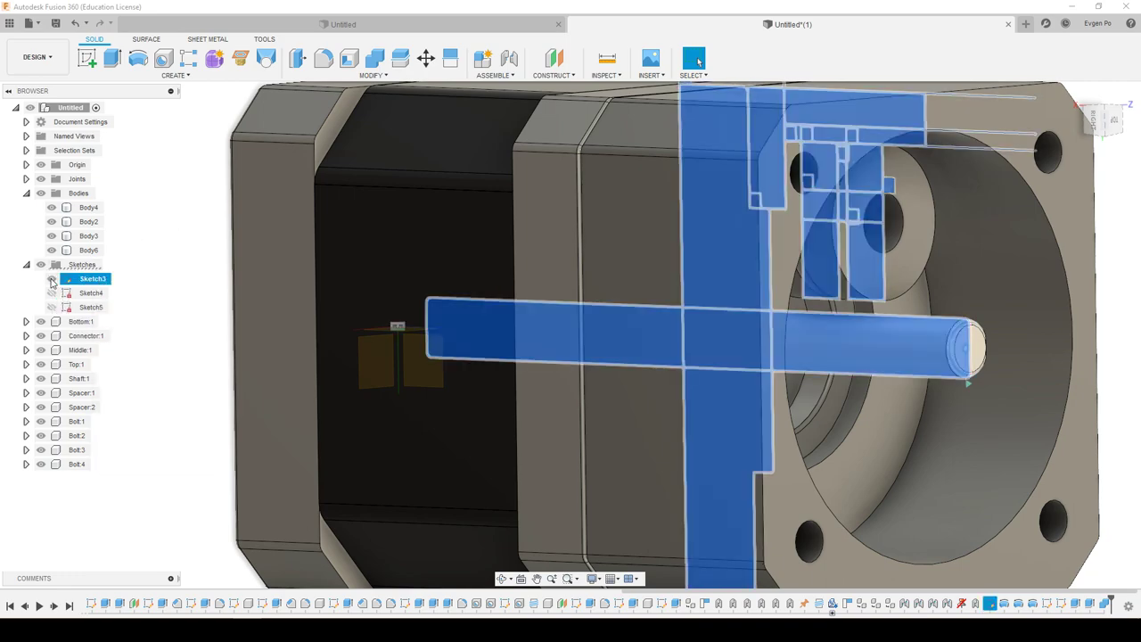
Edit Sketch3, turn on Slice, and finish the sketch.
{"action": "right_click", "coordinate": [89, 279]}
{"action": "left_click", "coordinate": [114, 318]}
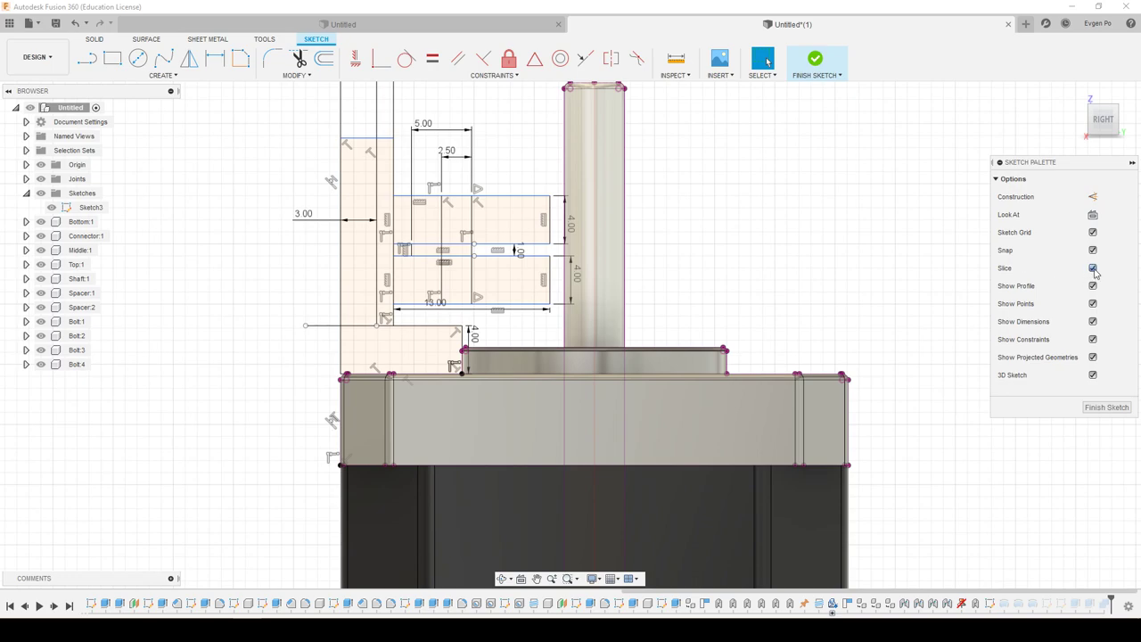
{"action": "left_click", "coordinate": [1093, 268]}
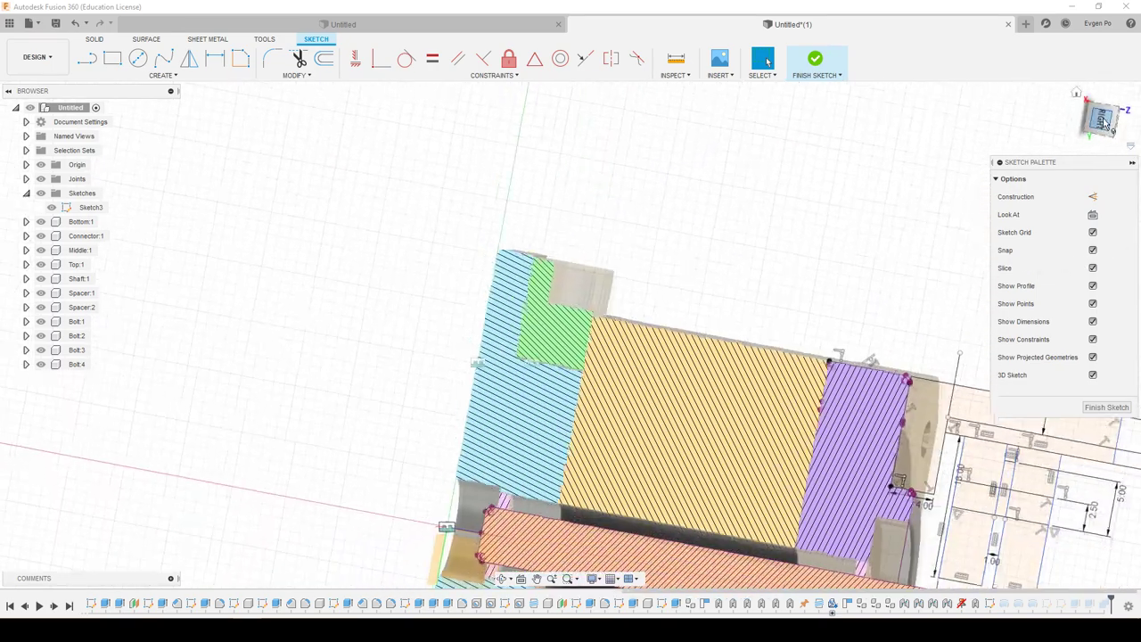
{"action": "scroll", "coordinate": [624, 303], "scroll_direction": "down", "scroll_amount": 2}
{"action": "scroll", "coordinate": [882, 348], "scroll_direction": "up", "scroll_amount": 3}
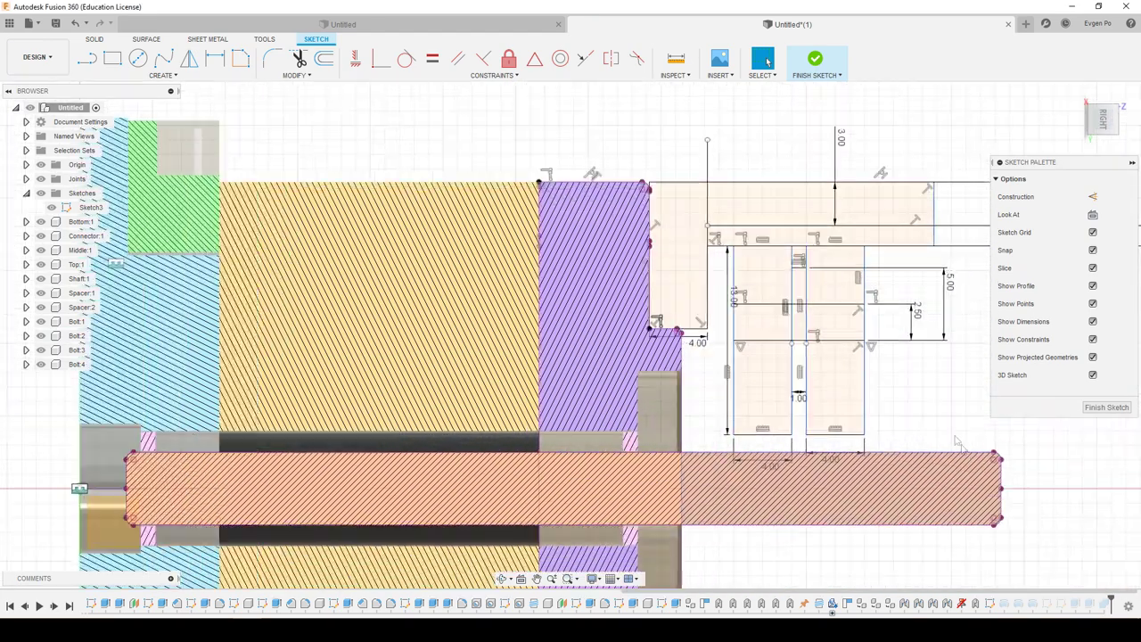
{"action": "scroll", "coordinate": [778, 314], "scroll_direction": "up", "scroll_amount": 2}
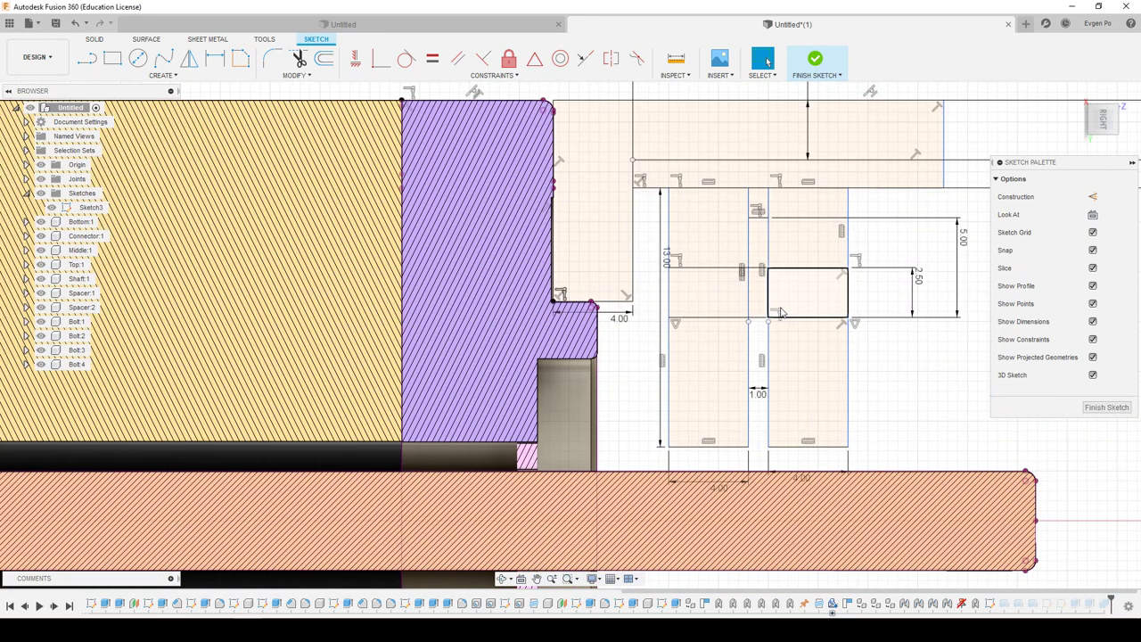
{"action": "left_click", "coordinate": [1102, 409]}
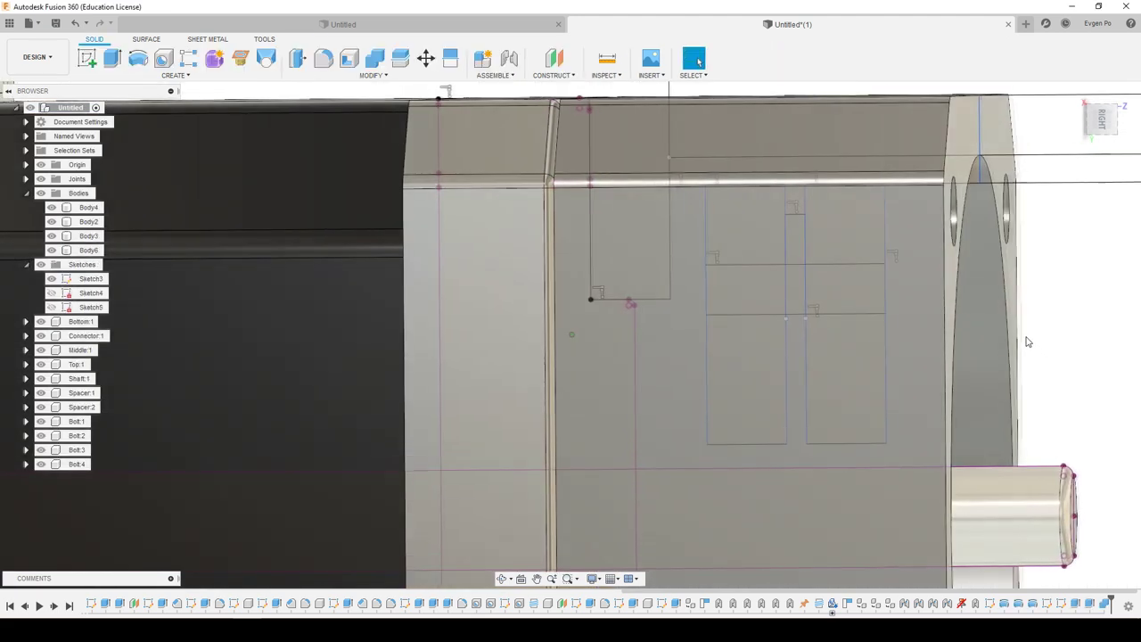
Reopen Sketch3 for editing.
{"action": "scroll", "coordinate": [1026, 335], "scroll_direction": "down", "scroll_amount": 3}
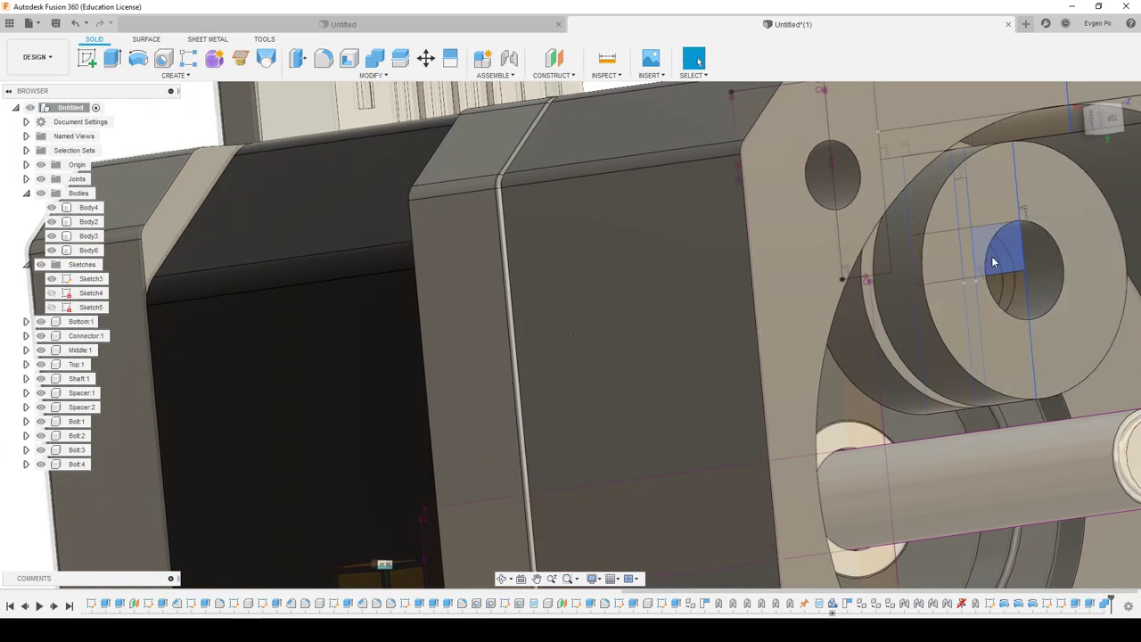
{"action": "scroll", "coordinate": [991, 256], "scroll_direction": "up", "scroll_amount": 3}
{"action": "middle_click_drag", "start_coordinate": [991, 255], "coordinate": [730, 359], "text": "shift"}
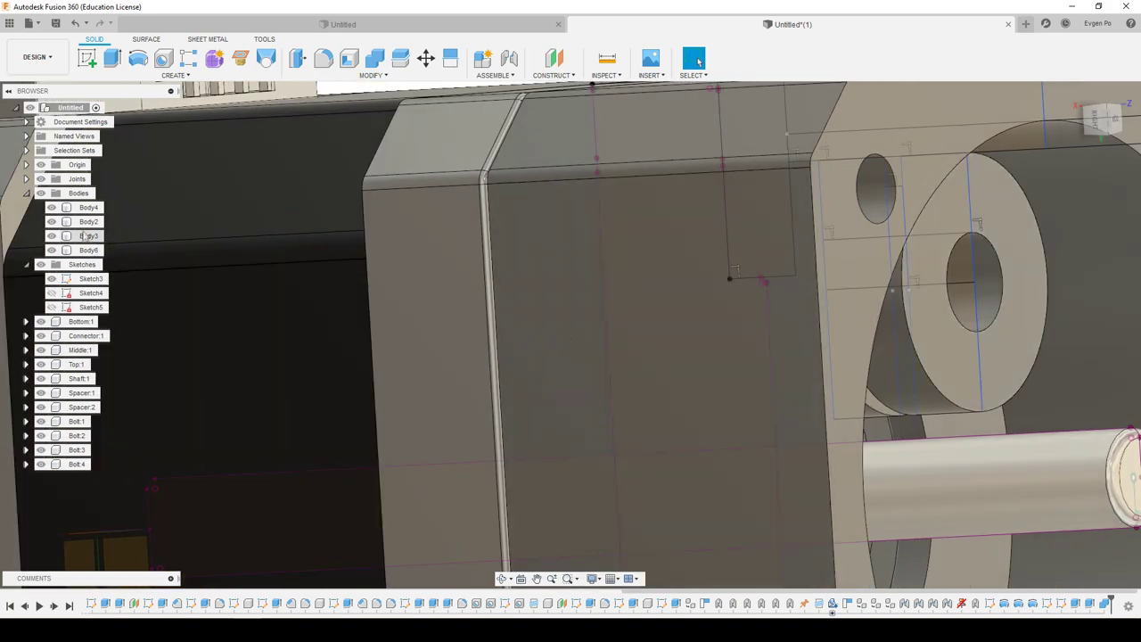
{"action": "right_click", "coordinate": [91, 284]}
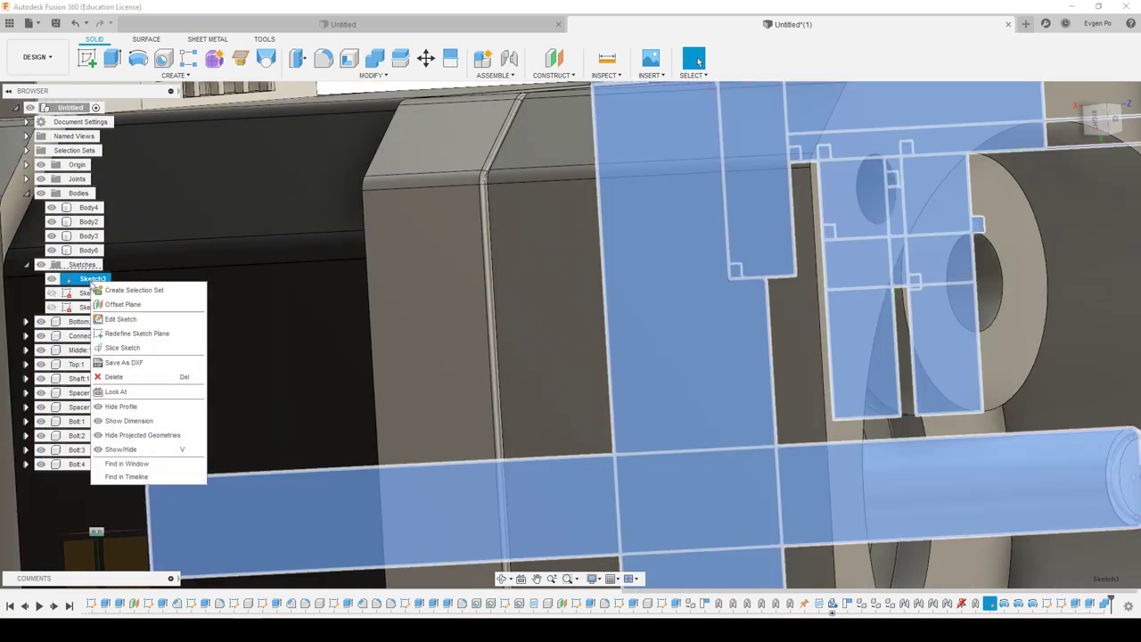
{"action": "left_click", "coordinate": [119, 319]}
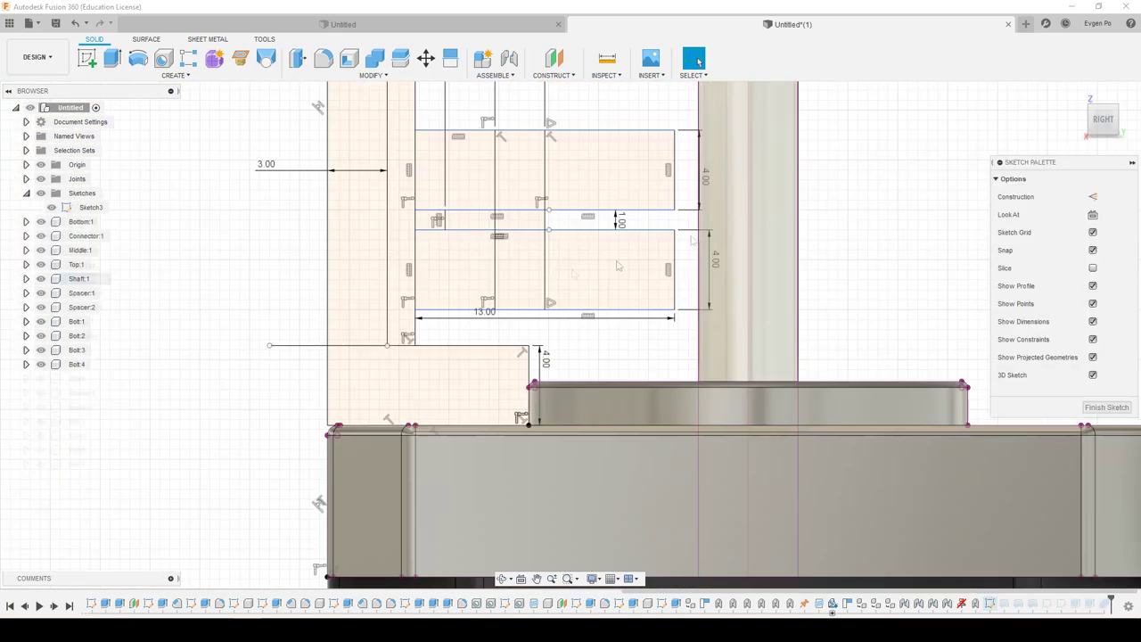
Rotate the sketch view 90° and draw a horizontal line along the shaft centre.
{"action": "left_click", "coordinate": [1134, 103]}
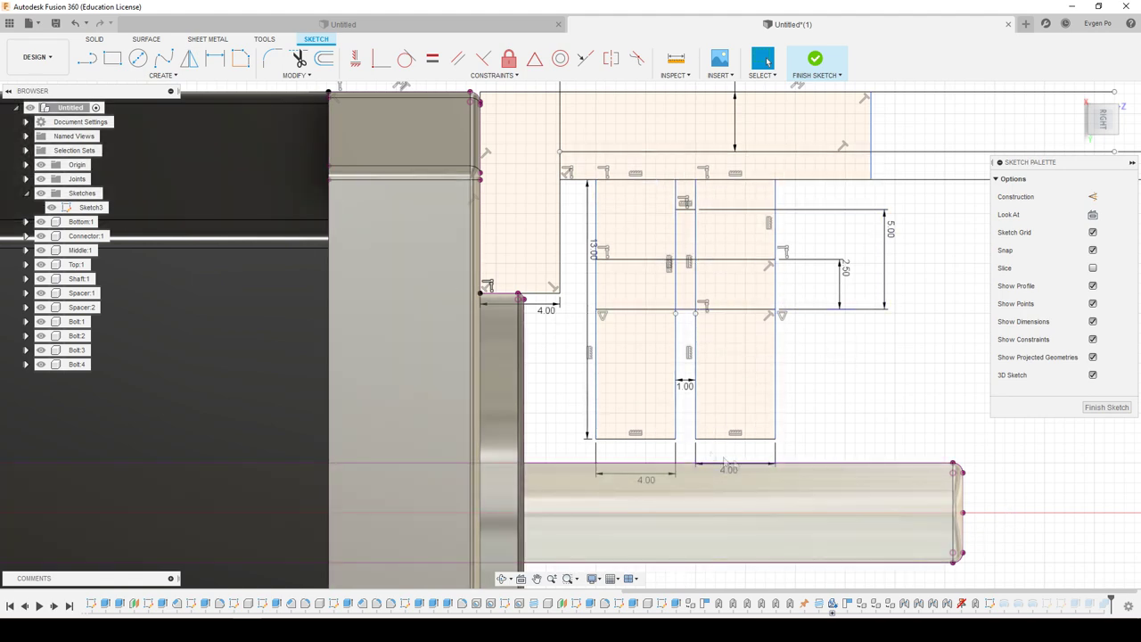
{"action": "key", "text": "r"}
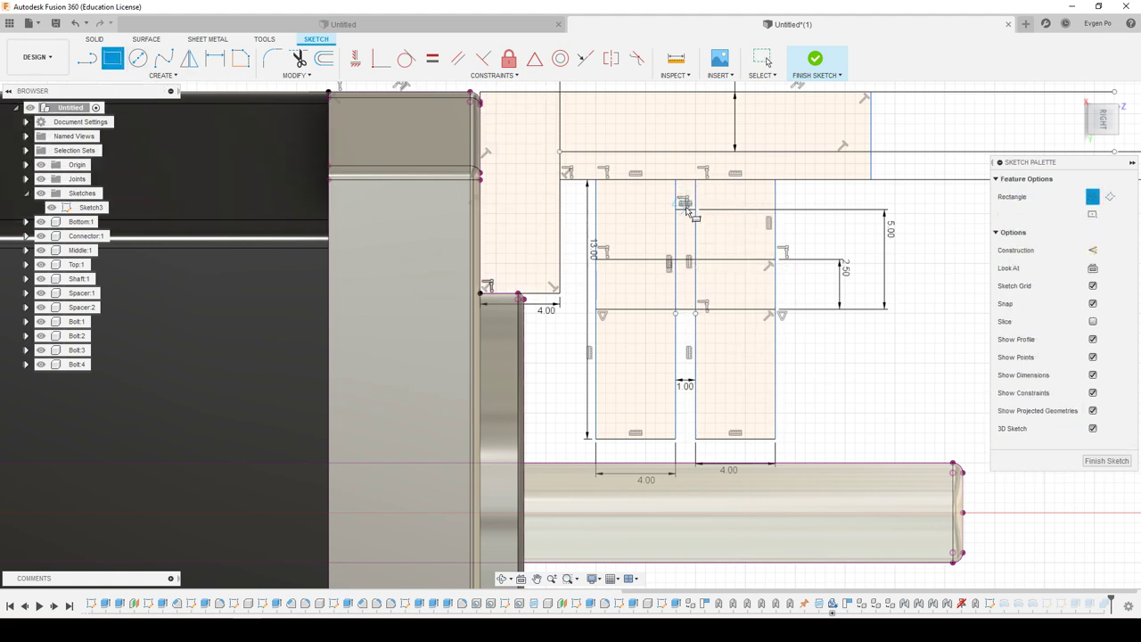
{"action": "scroll", "coordinate": [687, 211], "scroll_direction": "up", "scroll_amount": 2}
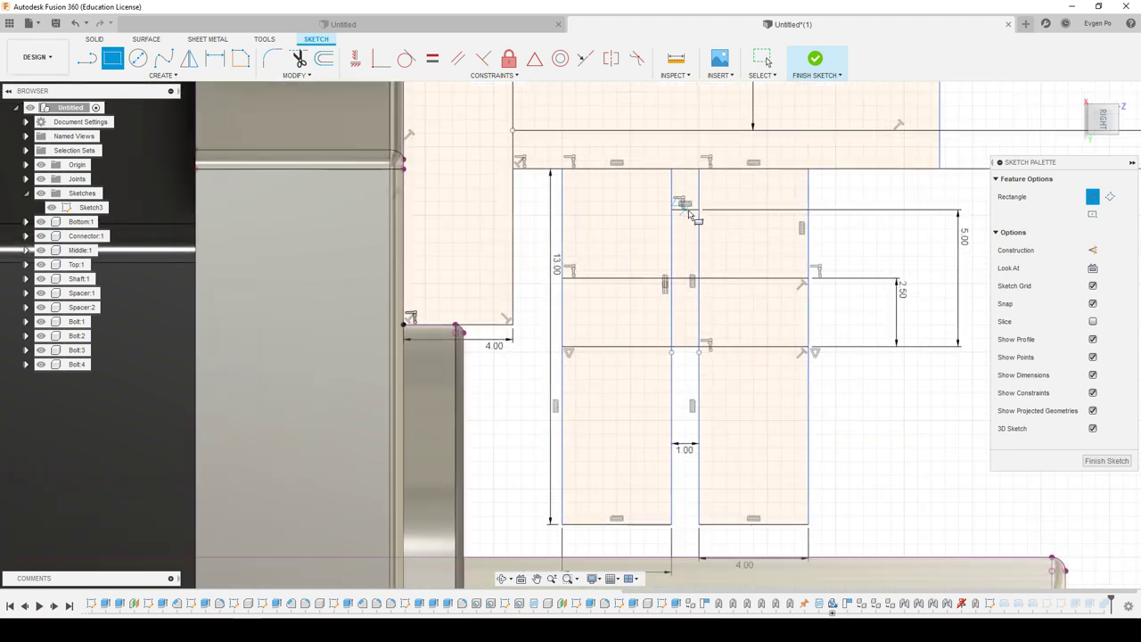
{"action": "left_click", "coordinate": [88, 59]}
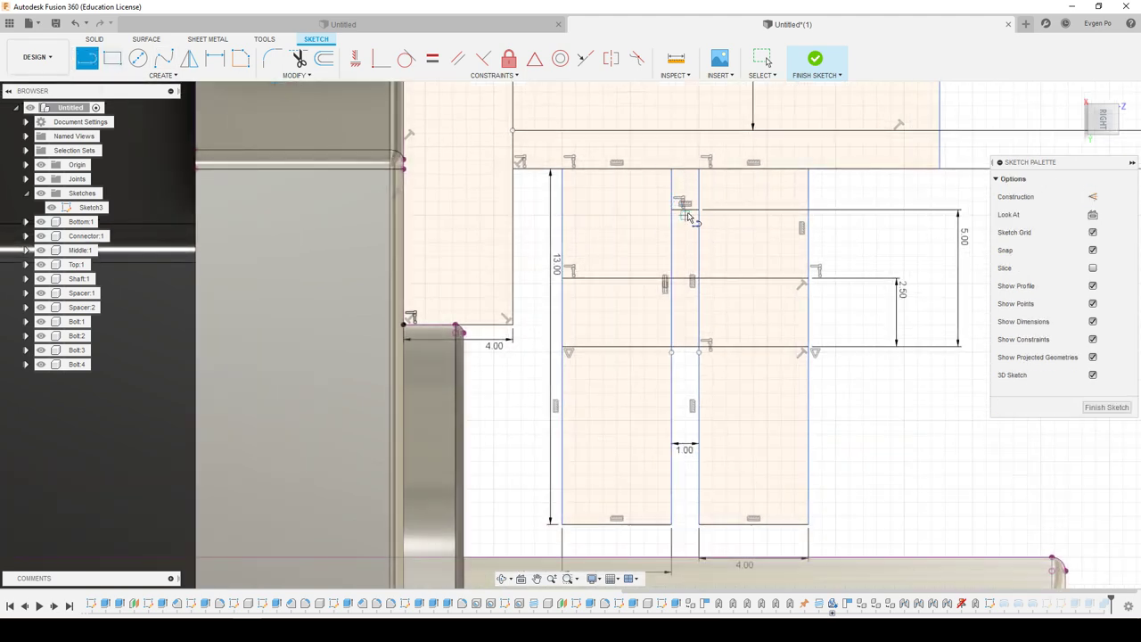
{"action": "scroll", "coordinate": [687, 211], "scroll_direction": "up", "scroll_amount": 2}
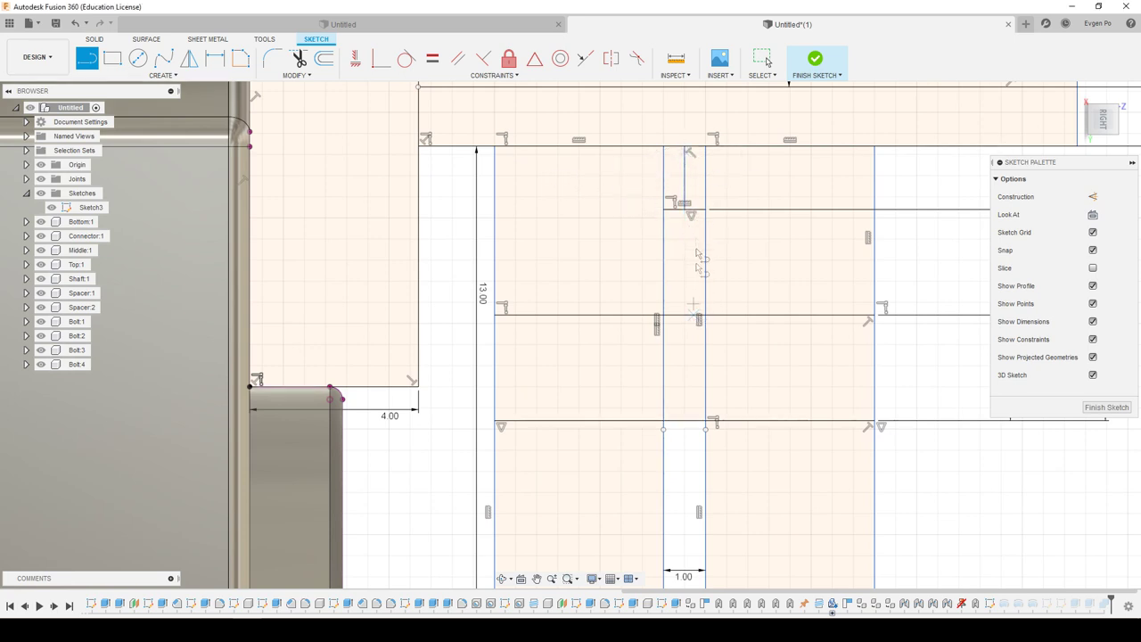
{"action": "left_click", "coordinate": [109, 58]}
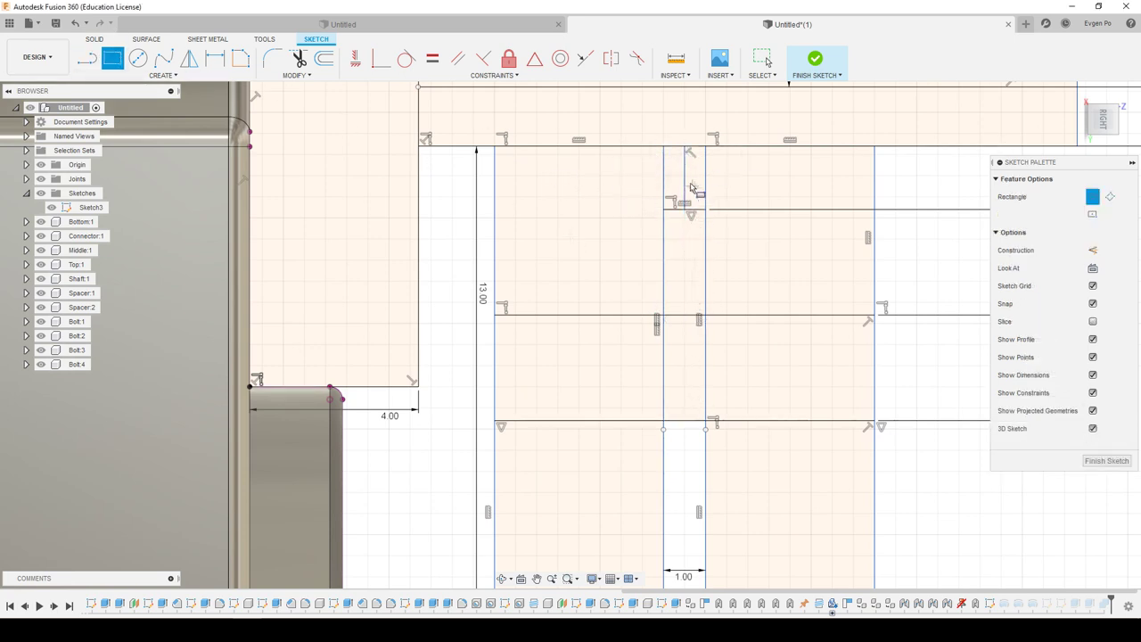
{"action": "scroll", "coordinate": [527, 195], "scroll_direction": "down", "scroll_amount": 3}
{"action": "scroll", "coordinate": [526, 195], "scroll_direction": "down", "scroll_amount": 3}
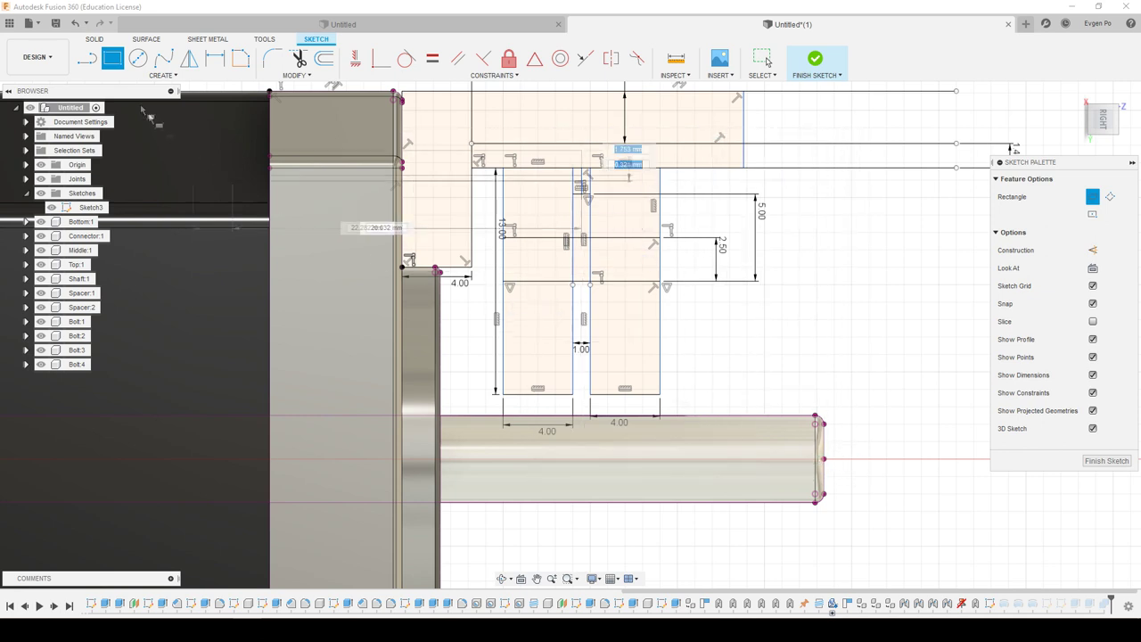
{"action": "left_click", "coordinate": [86, 58]}
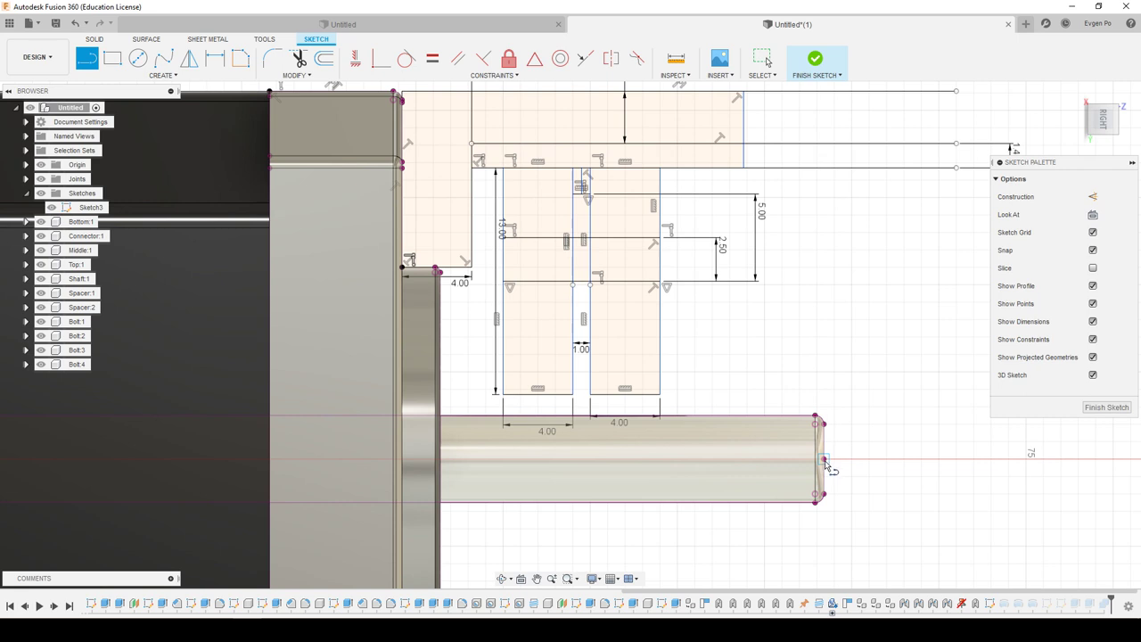
{"action": "left_click", "coordinate": [491, 459]}
{"action": "key", "text": "Escape"}
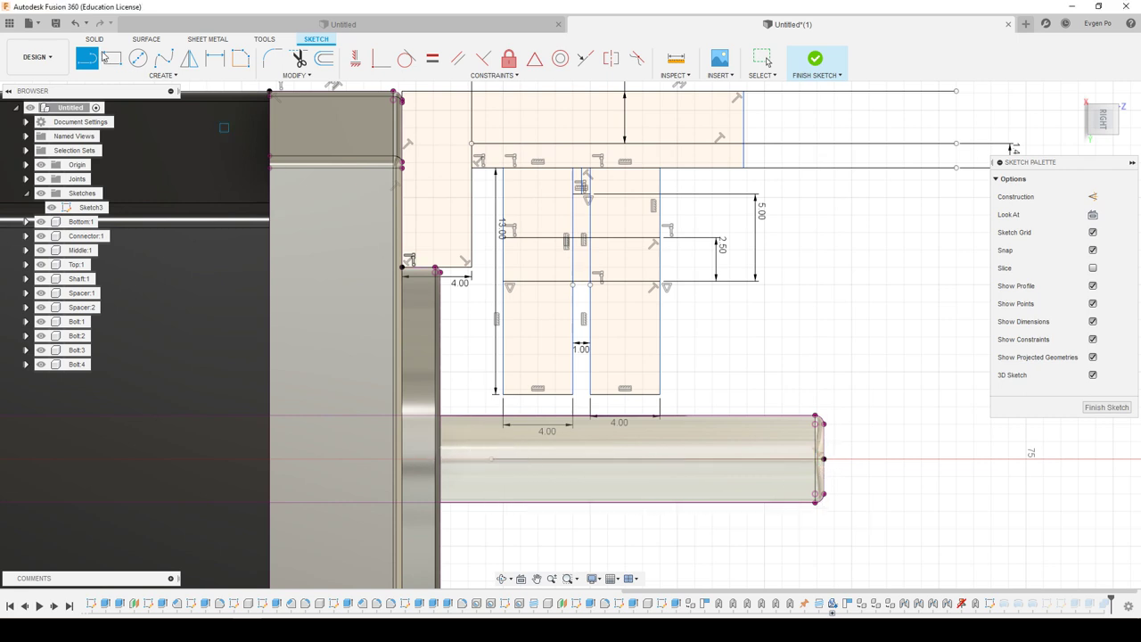
Draw a rectangle down into the shaft and dimension its width 6.00 mm.
{"action": "left_click", "coordinate": [107, 57]}
{"action": "left_click", "coordinate": [582, 181]}
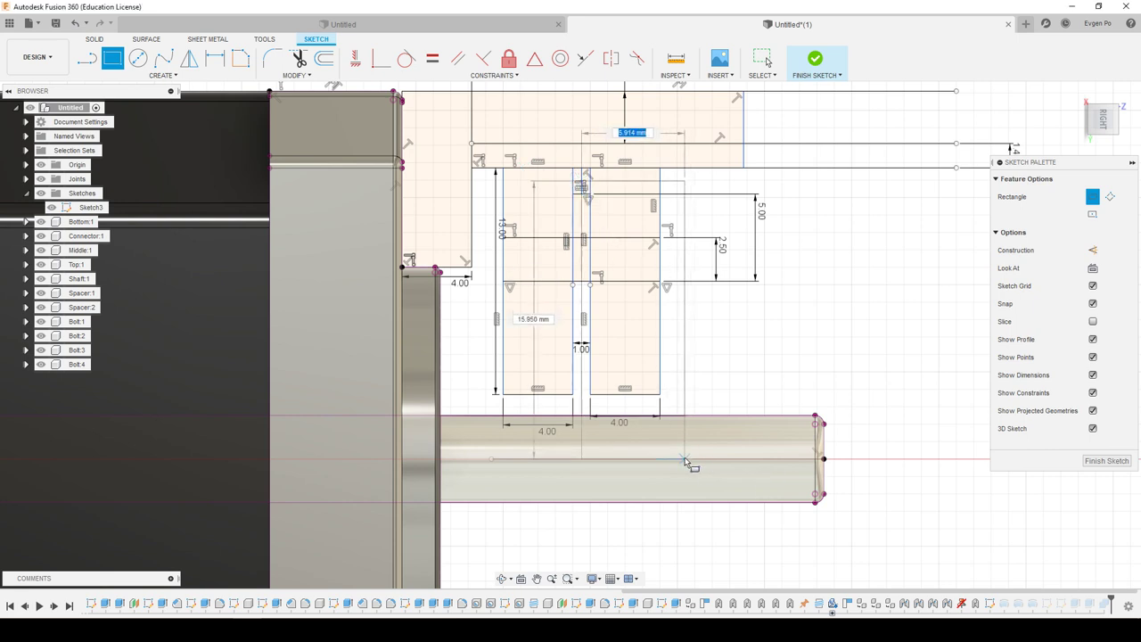
{"action": "left_click", "coordinate": [685, 459]}
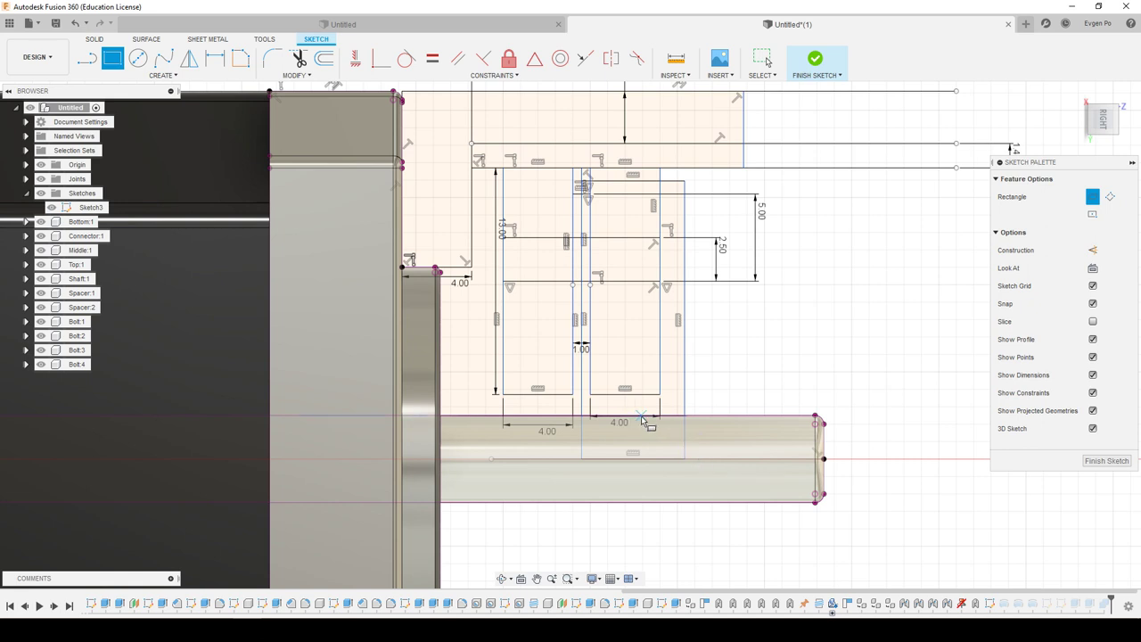
{"action": "key", "text": "d"}
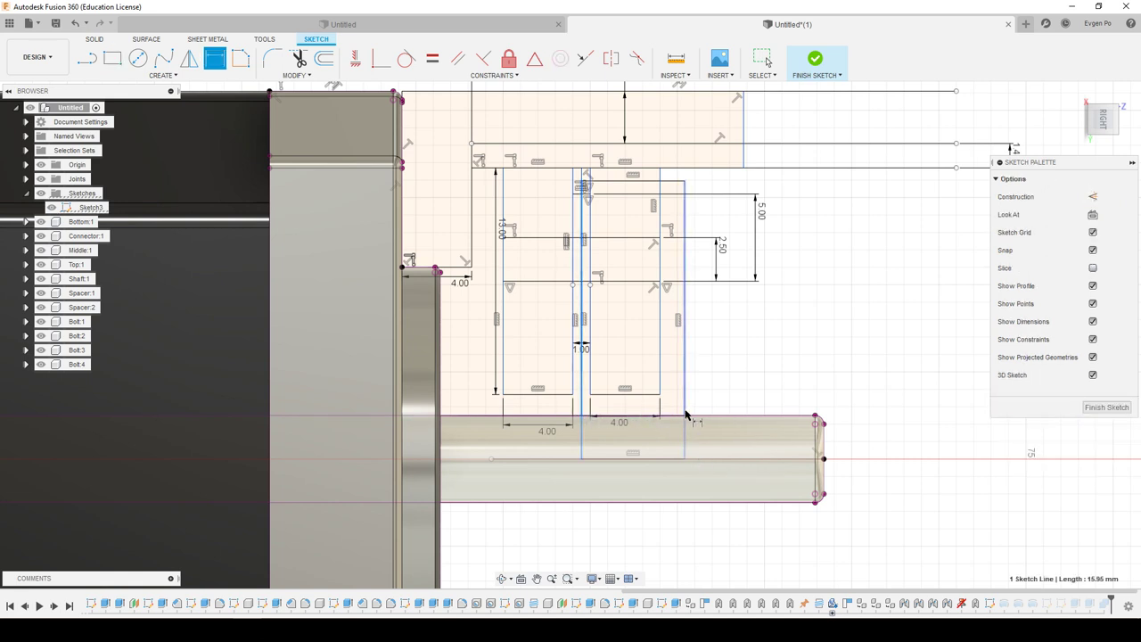
{"action": "left_click", "coordinate": [717, 404]}
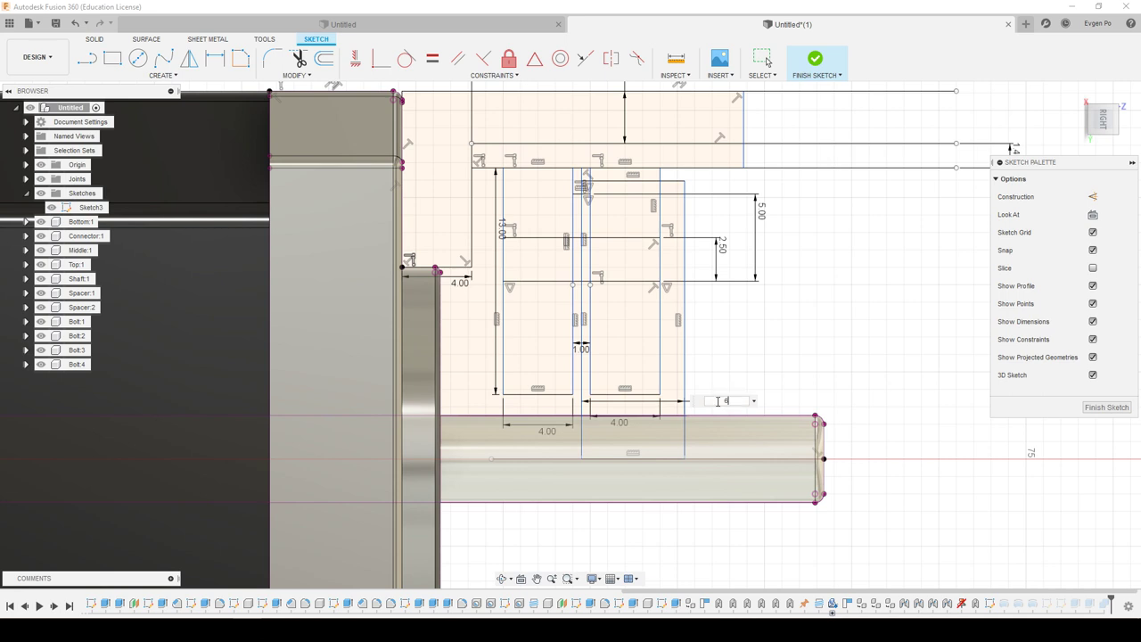
{"action": "key", "text": "Return"}
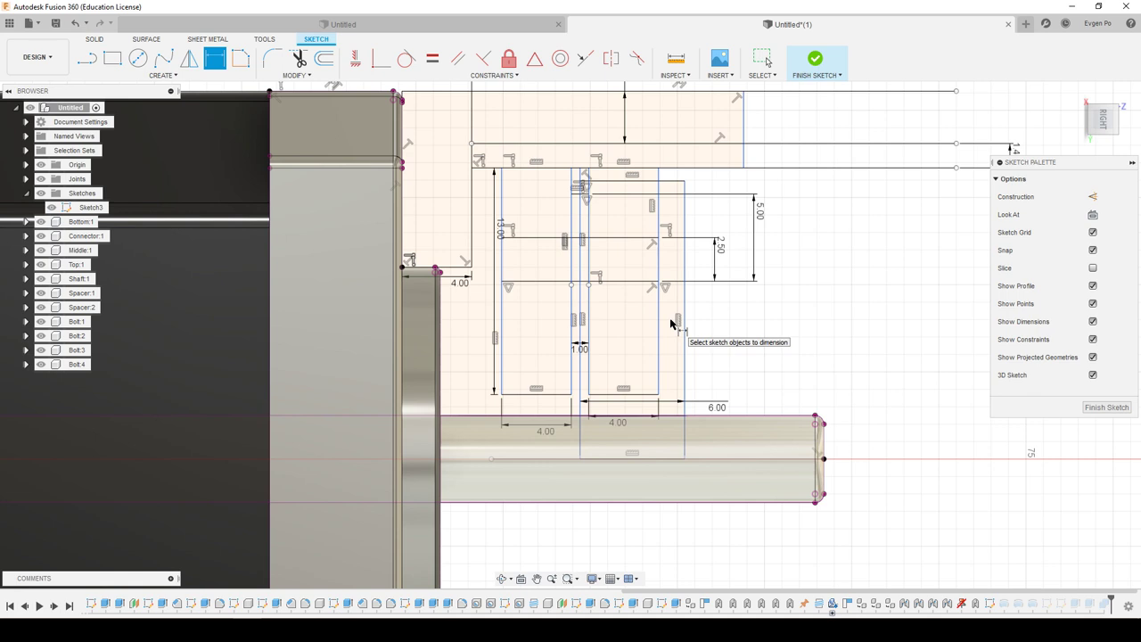
{"action": "left_click", "coordinate": [106, 42]}
Start a Revolve and select the eight Sketch3 profiles, including the top and bottom strips.
{"action": "left_click", "coordinate": [139, 61]}
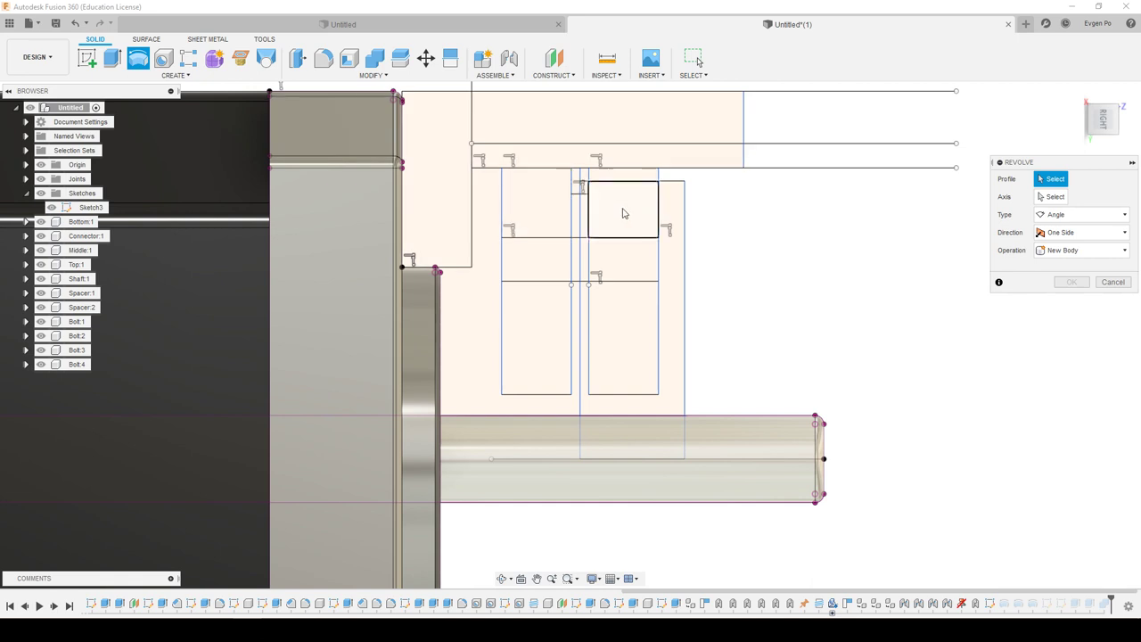
{"action": "left_click", "coordinate": [624, 212]}
{"action": "scroll", "coordinate": [615, 211], "scroll_direction": "up", "scroll_amount": 3}
{"action": "left_click", "coordinate": [565, 205]}
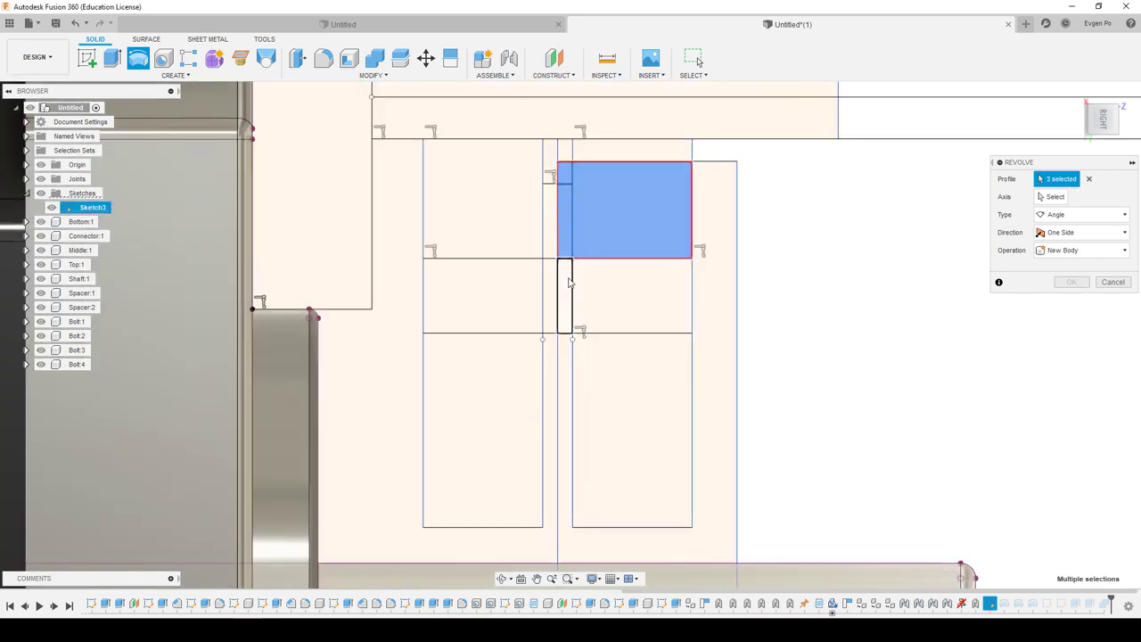
{"action": "left_click", "coordinate": [605, 289]}
{"action": "left_click", "coordinate": [665, 349]}
{"action": "left_click", "coordinate": [631, 370]}
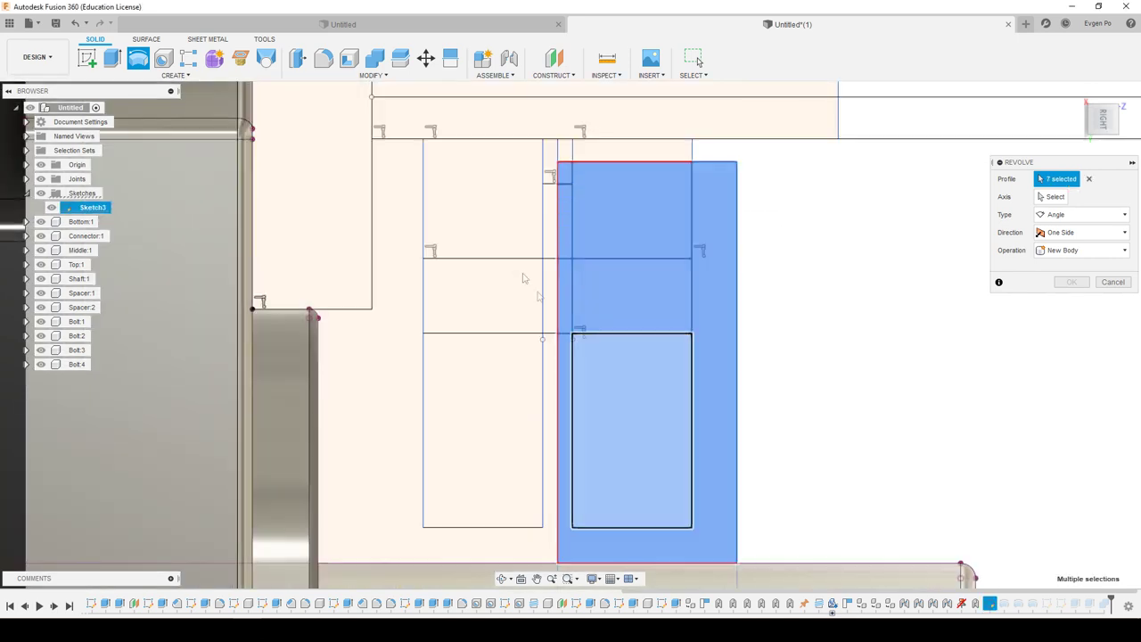
{"action": "scroll", "coordinate": [515, 265], "scroll_direction": "down", "scroll_amount": 4}
{"action": "left_click", "coordinate": [568, 409]}
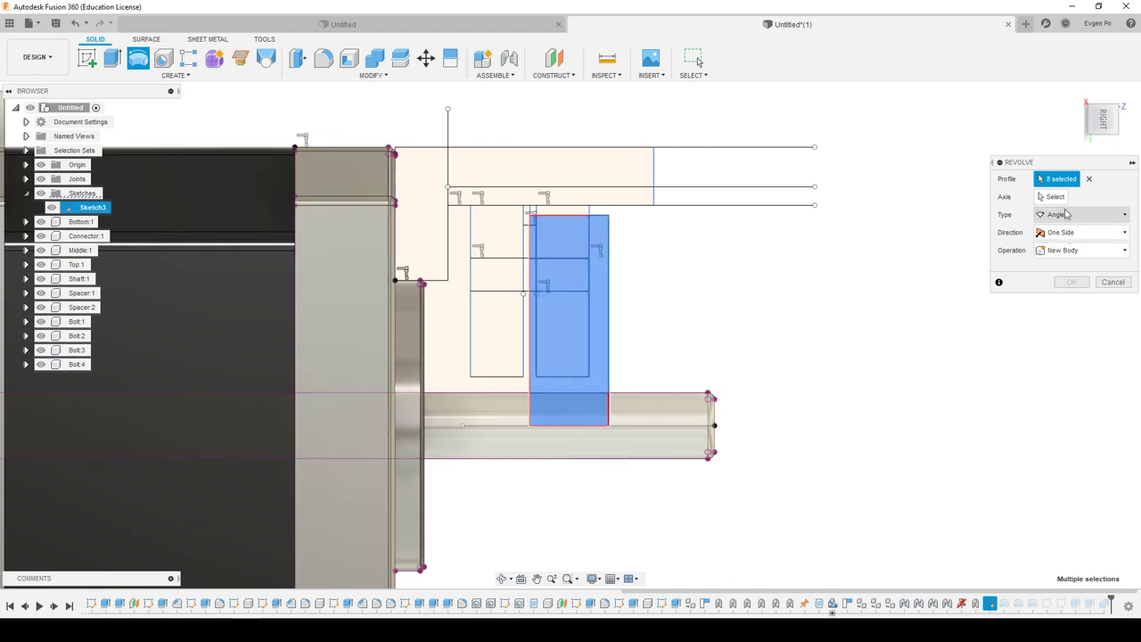
Revolve the profiles 360° around the shaft centreline as a New Body.
{"action": "left_click", "coordinate": [675, 426]}
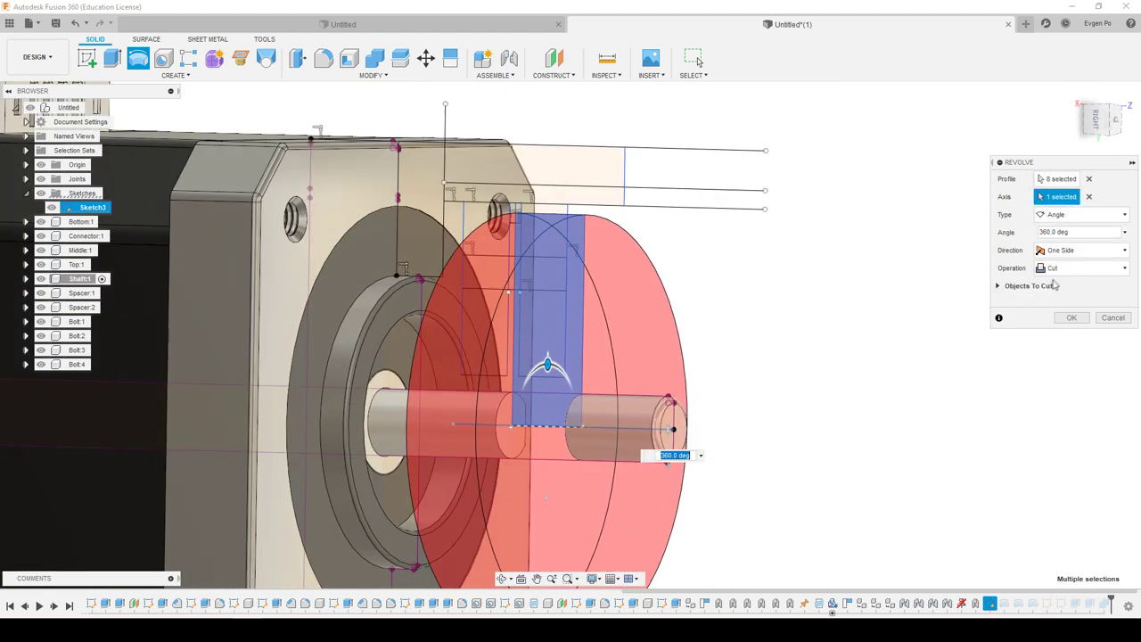
{"action": "left_click", "coordinate": [1056, 269]}
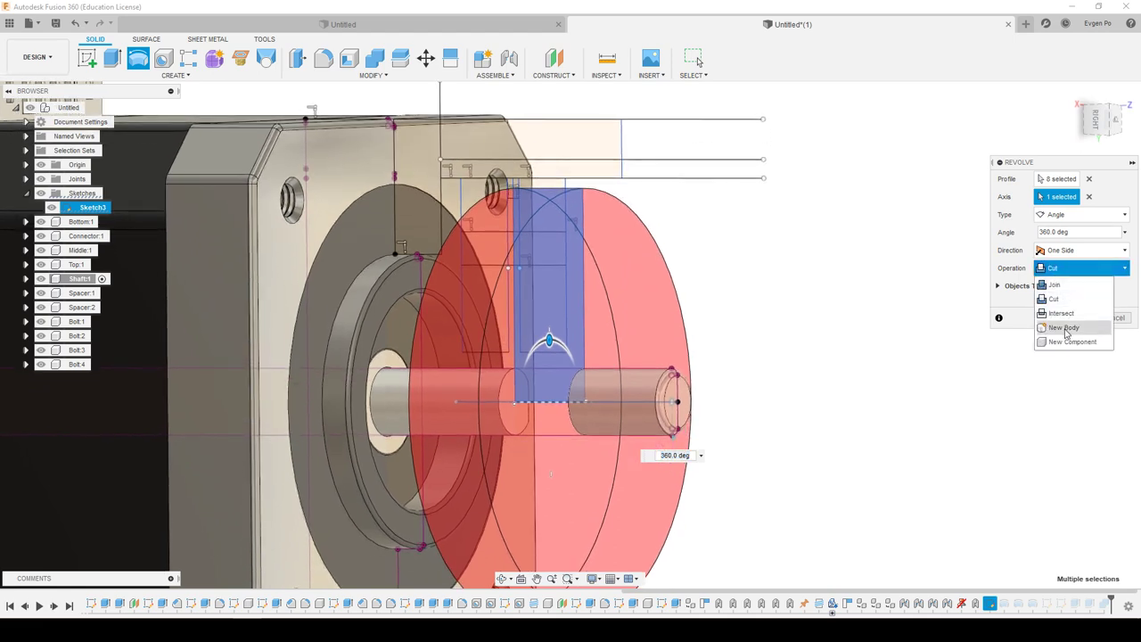
{"action": "left_click", "coordinate": [1063, 328]}
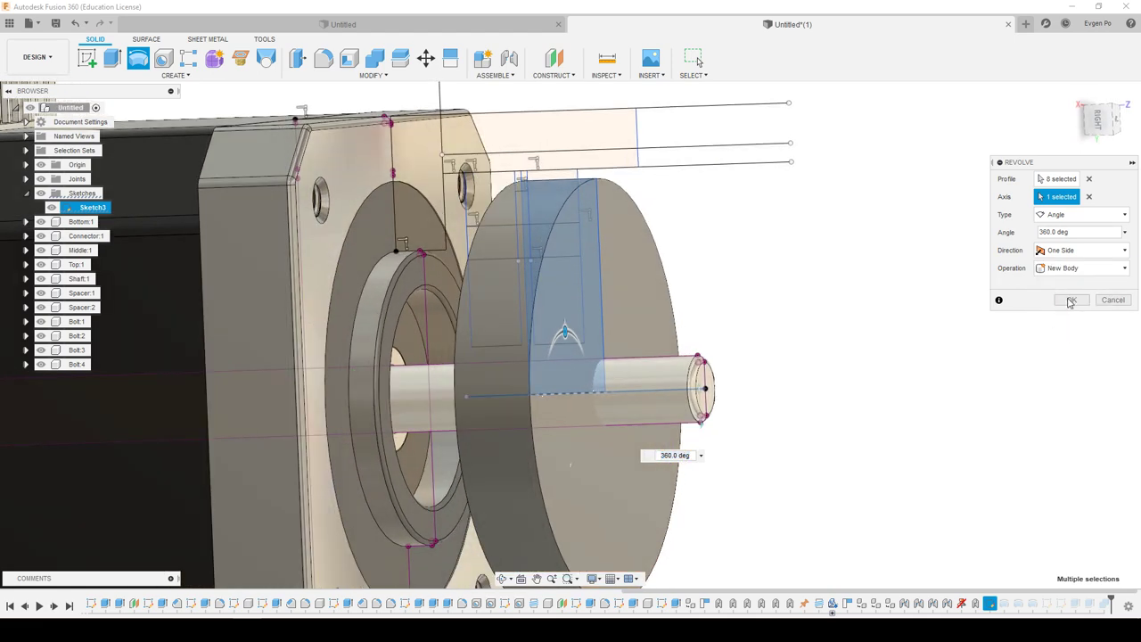
{"action": "left_click", "coordinate": [1070, 301]}
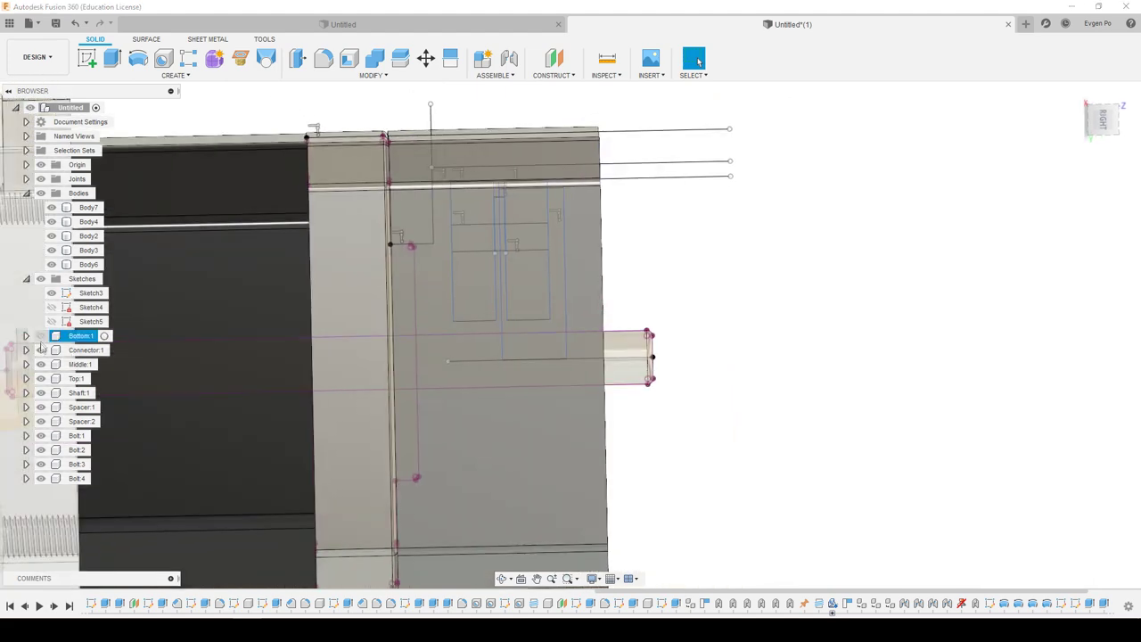
Hide the Connector, Middle, Top, Shaft and Spacer:1 components and Bolts 2–4.
{"action": "left_click", "coordinate": [41, 350]}
{"action": "left_click", "coordinate": [40, 364]}
{"action": "left_click", "coordinate": [40, 378]}
{"action": "left_click", "coordinate": [40, 392]}
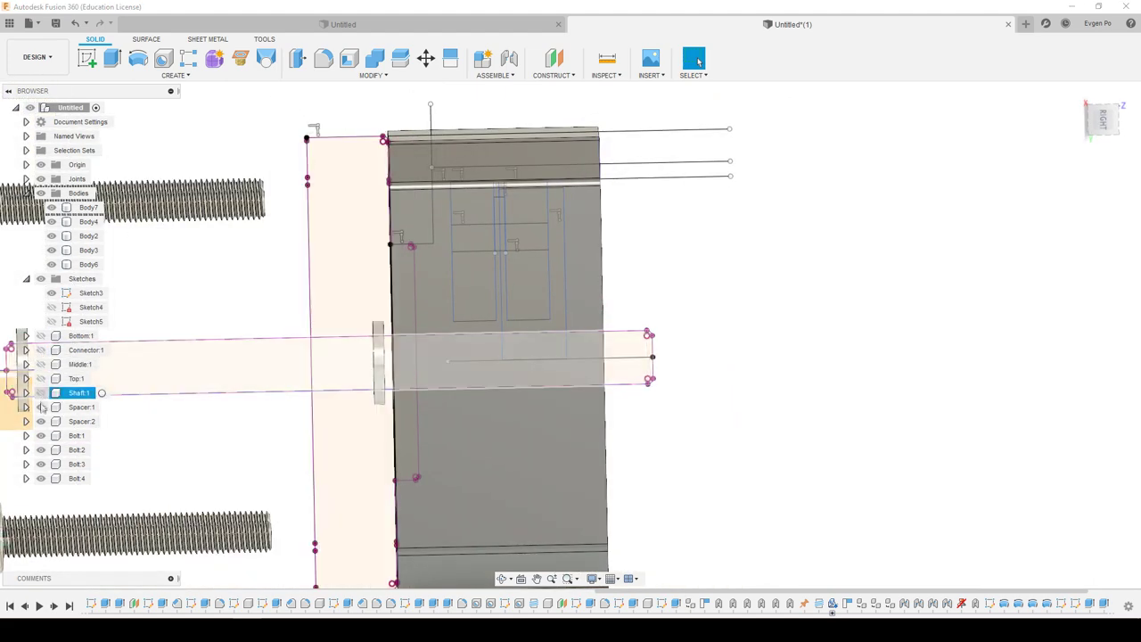
{"action": "left_click", "coordinate": [40, 406]}
{"action": "left_click", "coordinate": [40, 449]}
{"action": "left_click", "coordinate": [40, 464]}
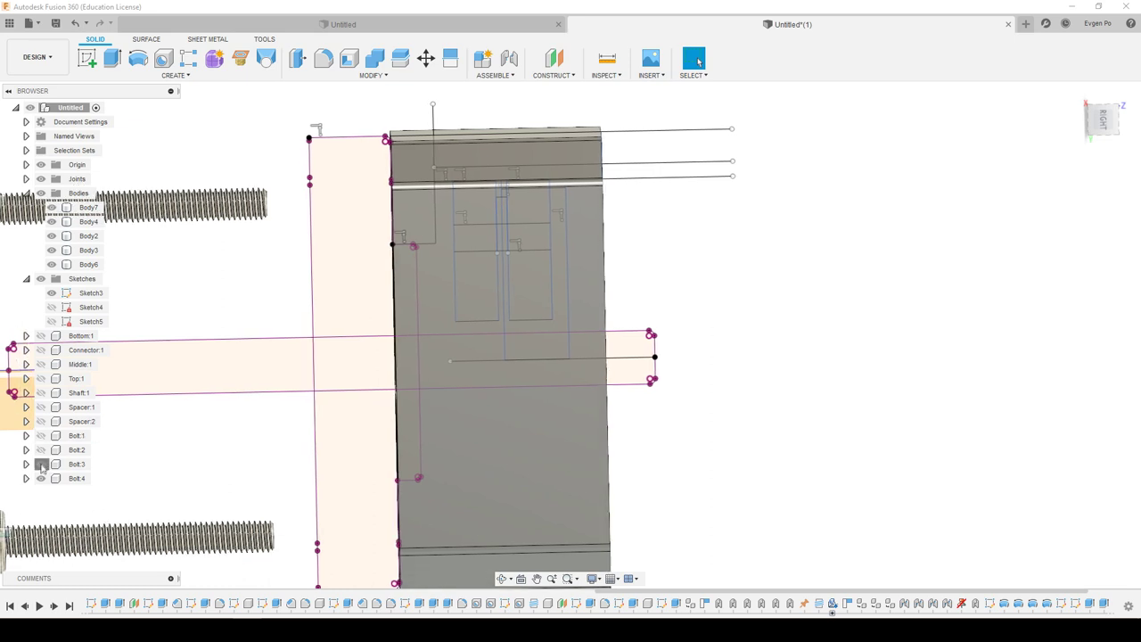
{"action": "left_click", "coordinate": [40, 478]}
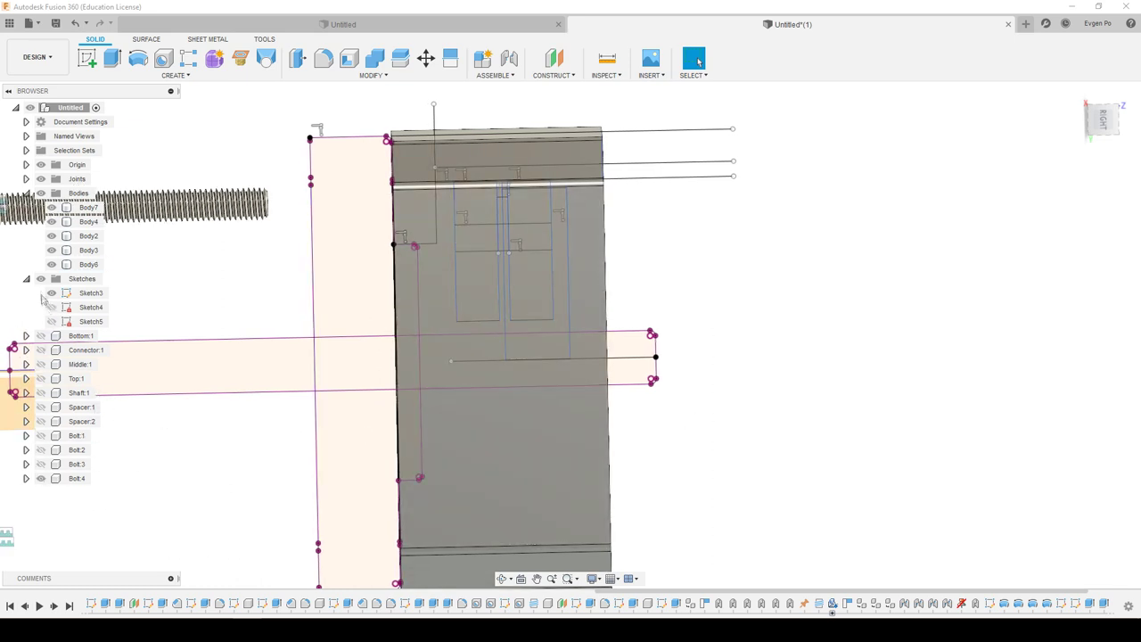
Hide Body6 and orbit to an angled 3D view of the disc bodies.
{"action": "left_click", "coordinate": [357, 485]}
{"action": "mouse_move", "coordinate": [357, 486]}
{"action": "middle_mouse_down", "text": "shift"}
{"action": "mouse_move", "coordinate": [698, 431]}
{"action": "mouse_move", "coordinate": [923, 377]}
{"action": "middle_mouse_up", "text": "shift"}
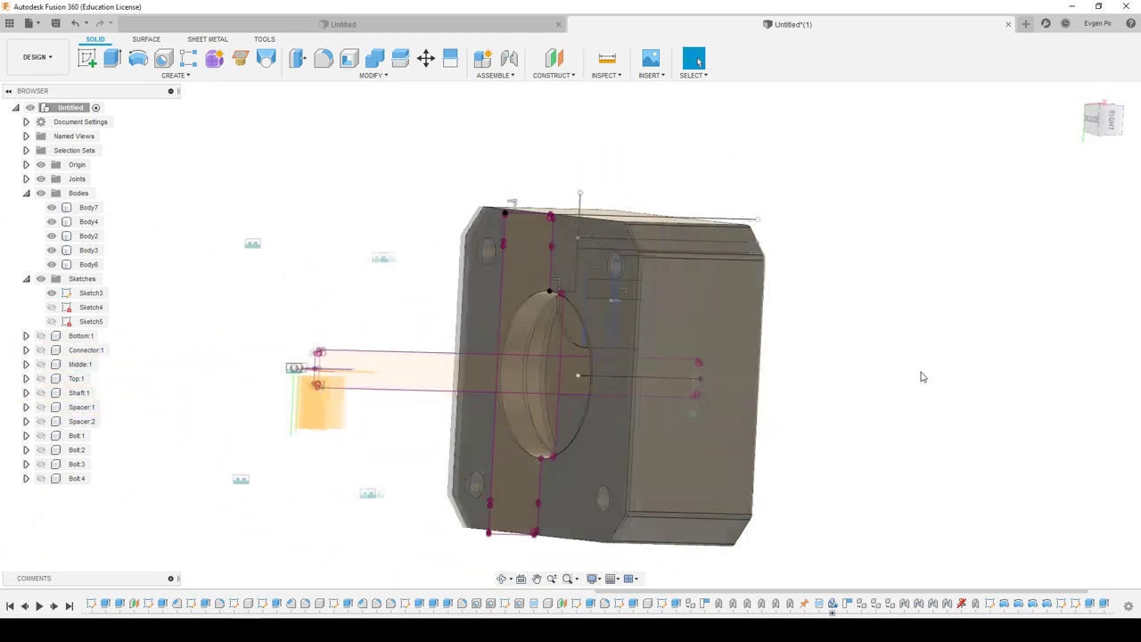
{"action": "left_click", "coordinate": [51, 264]}
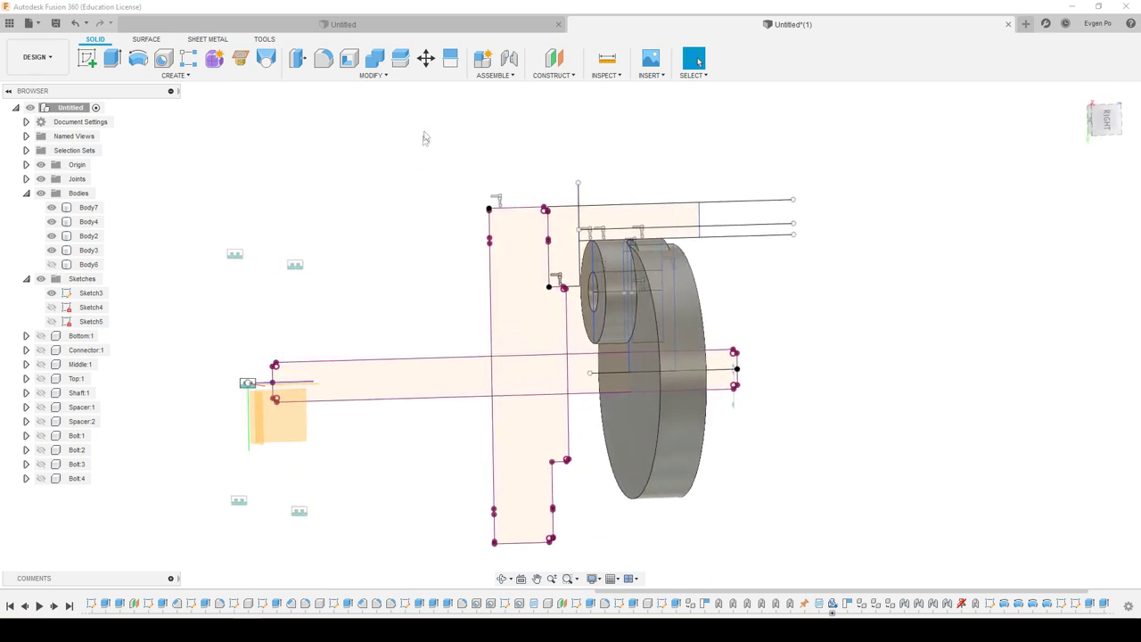
{"action": "left_click", "coordinate": [374, 58]}
Cut Body3 from Body7 with a Combine operation to form the pocket.
{"action": "left_click", "coordinate": [610, 294]}
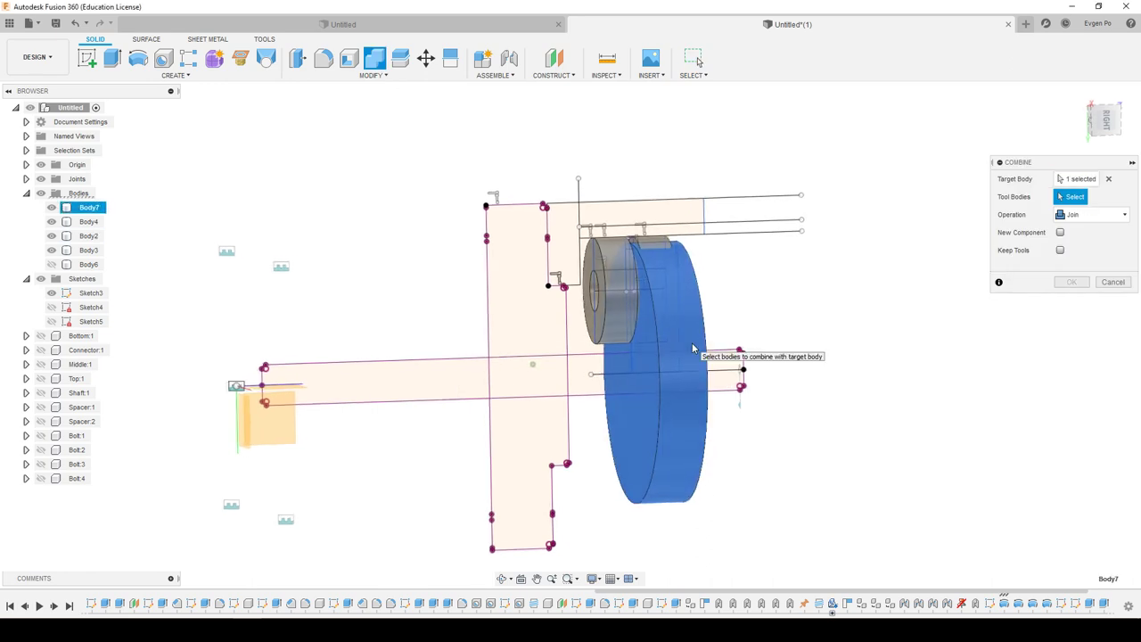
{"action": "left_click", "coordinate": [687, 337]}
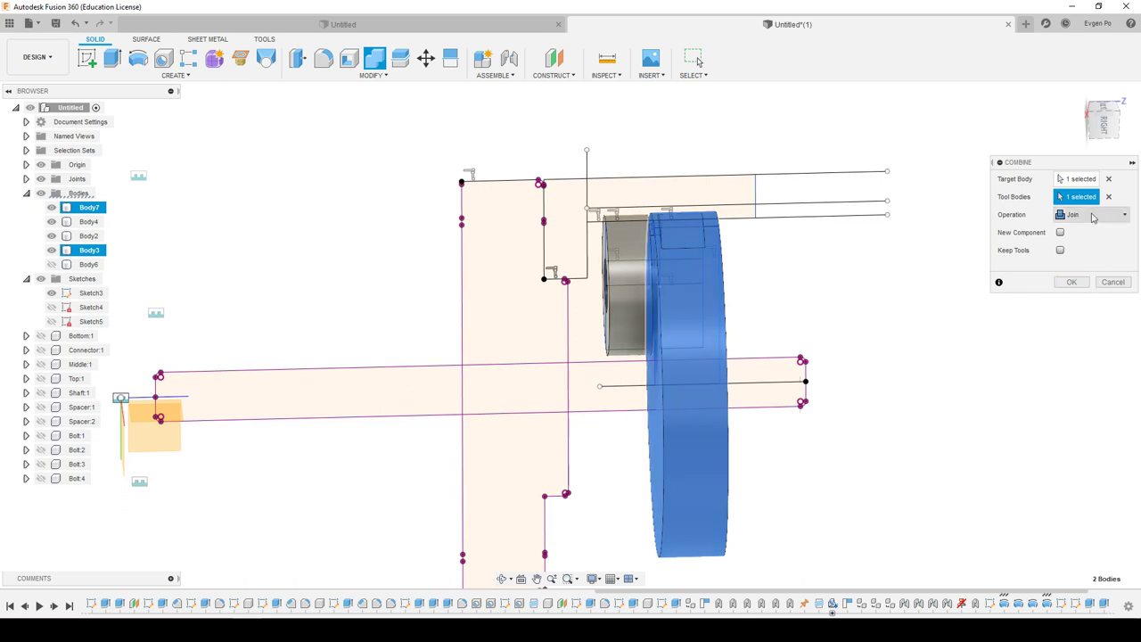
{"action": "left_click", "coordinate": [1093, 215]}
{"action": "left_click", "coordinate": [1076, 246]}
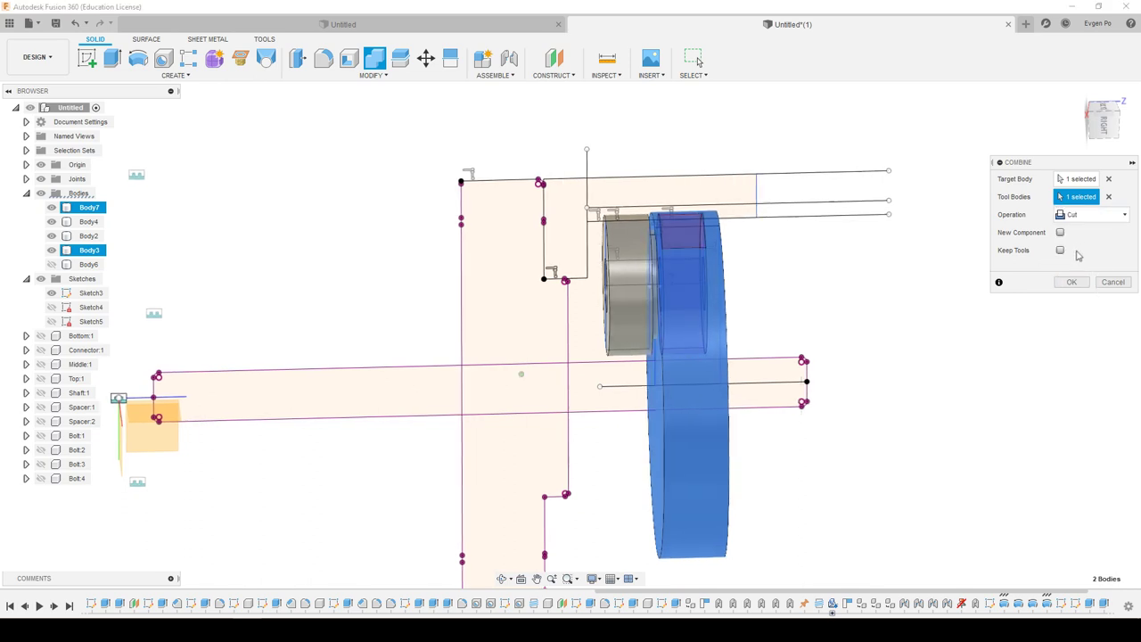
{"action": "left_click", "coordinate": [1070, 281]}
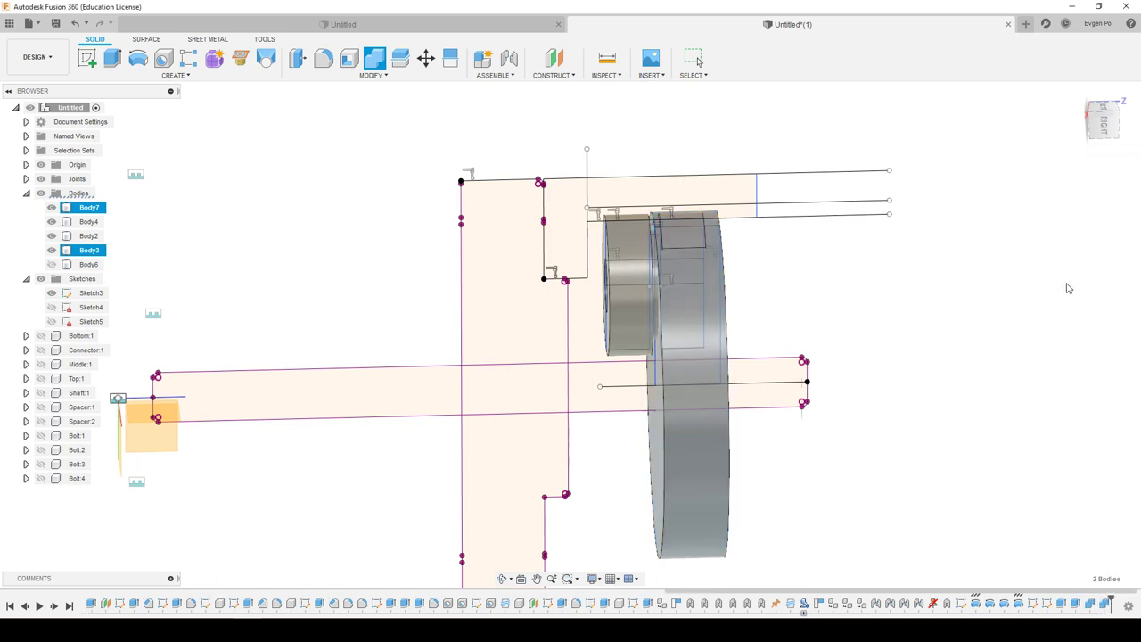
Hide Body3, Body2 and the inner body, leaving only the disc visible at an angle.
{"action": "left_click", "coordinate": [52, 251]}
{"action": "left_click", "coordinate": [50, 236]}
{"action": "middle_click_drag", "start_coordinate": [53, 235], "coordinate": [121, 222], "text": "shift"}
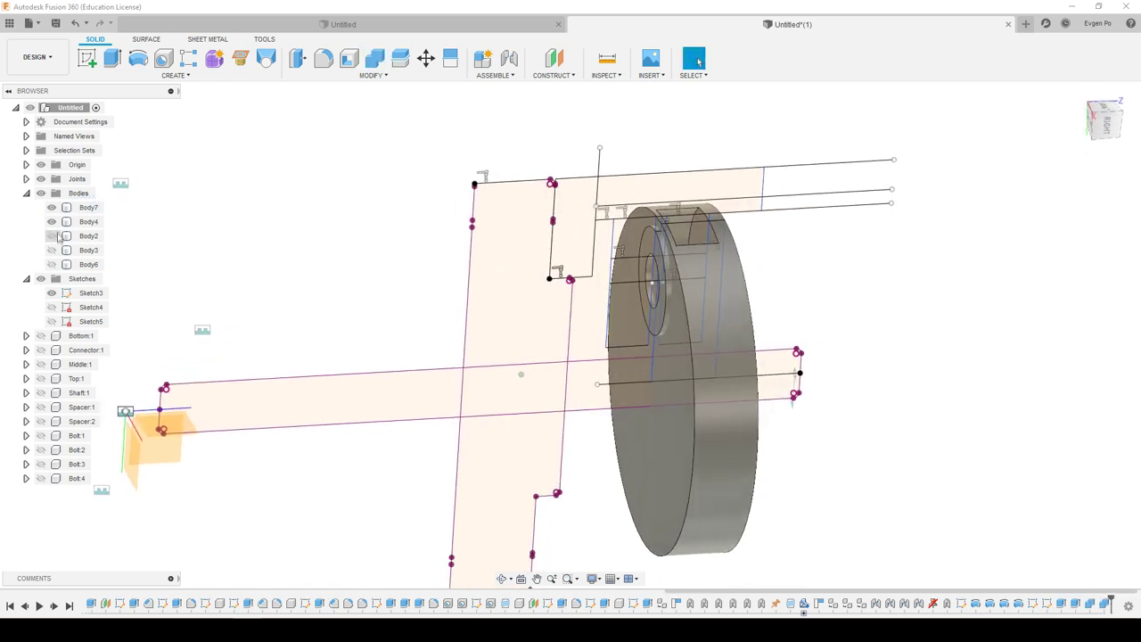
{"action": "left_click", "coordinate": [52, 207]}
{"action": "left_click", "coordinate": [51, 208]}
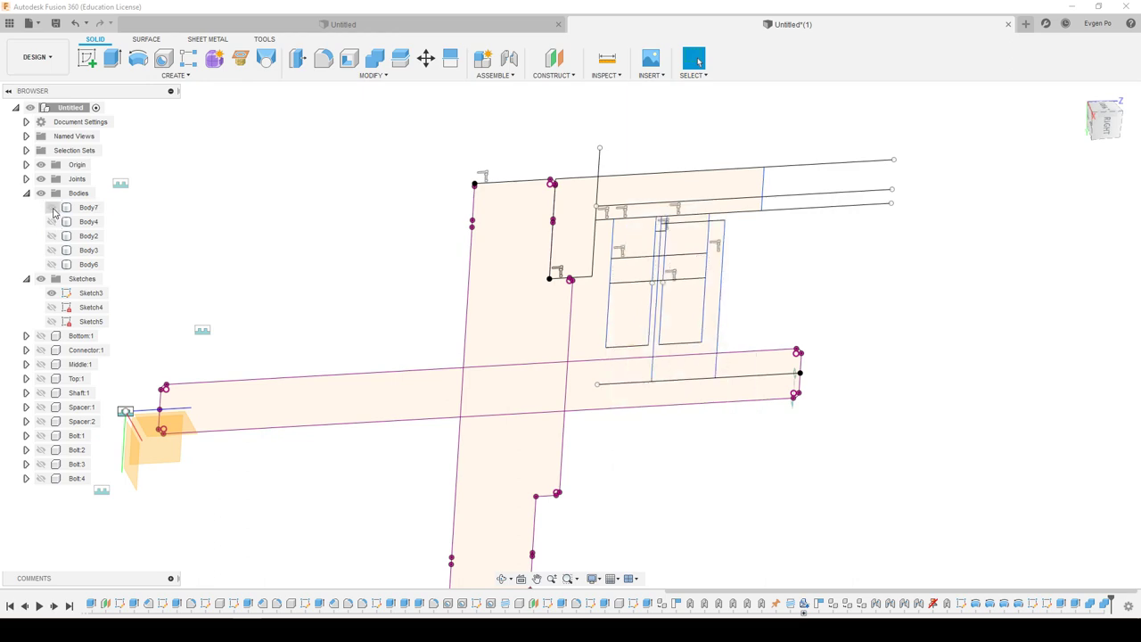
{"action": "left_click", "coordinate": [51, 208]}
{"action": "mouse_move", "coordinate": [637, 314]}
{"action": "middle_mouse_down", "text": "shift"}
{"action": "mouse_move", "coordinate": [685, 298]}
{"action": "mouse_move", "coordinate": [702, 141]}
{"action": "middle_mouse_up", "text": "shift"}
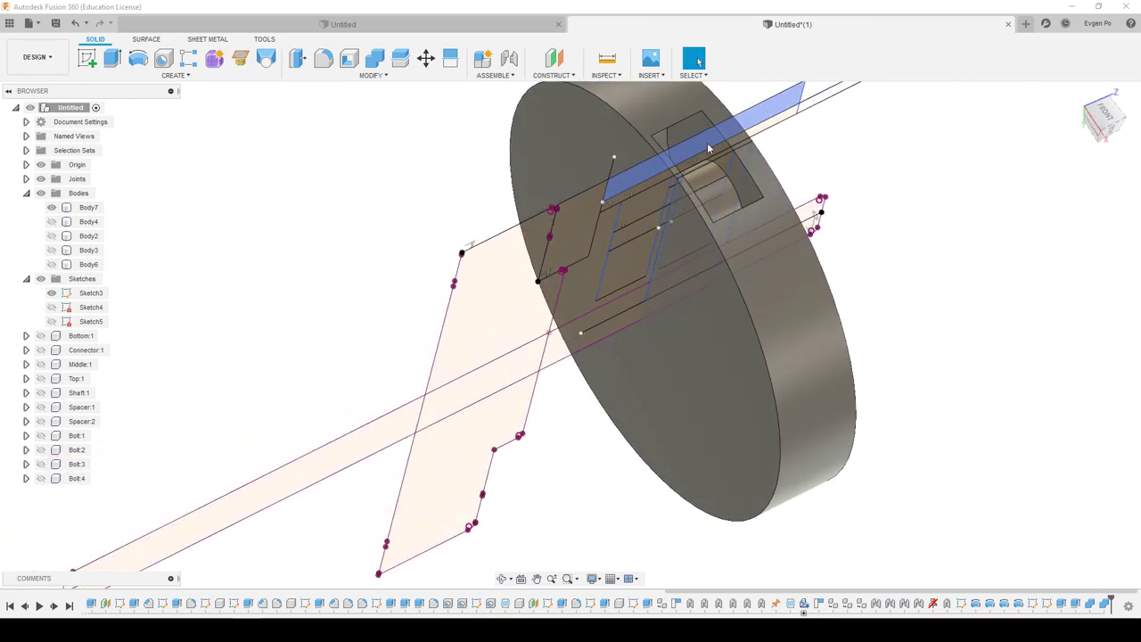
Extrude the rectangular slot face 3 mm.
{"action": "left_click", "coordinate": [694, 132]}
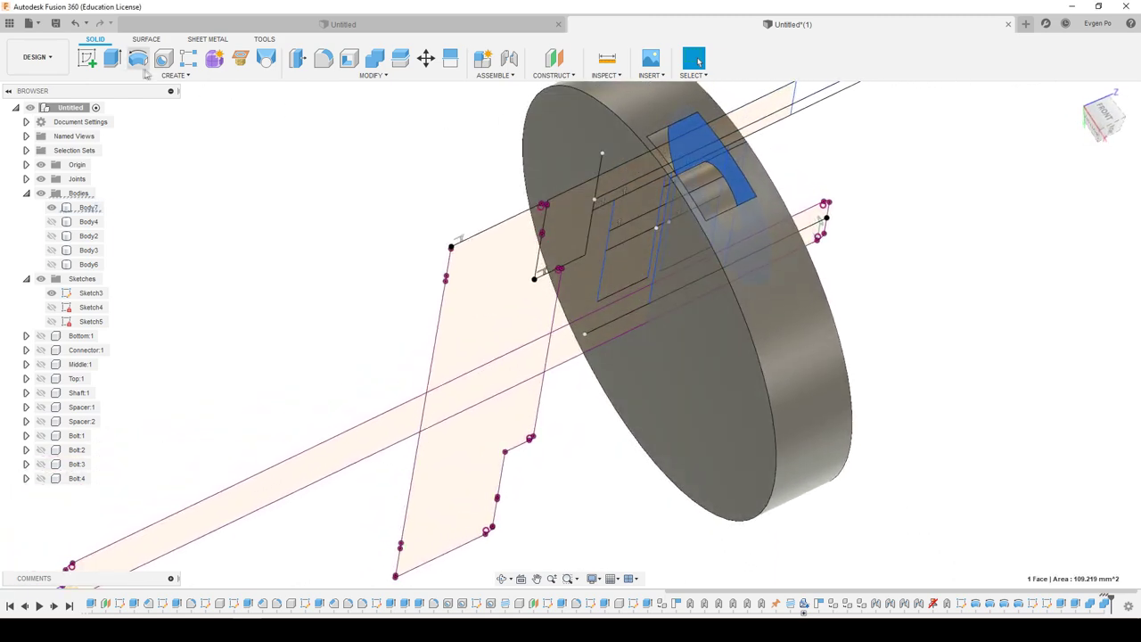
{"action": "key", "text": "e"}
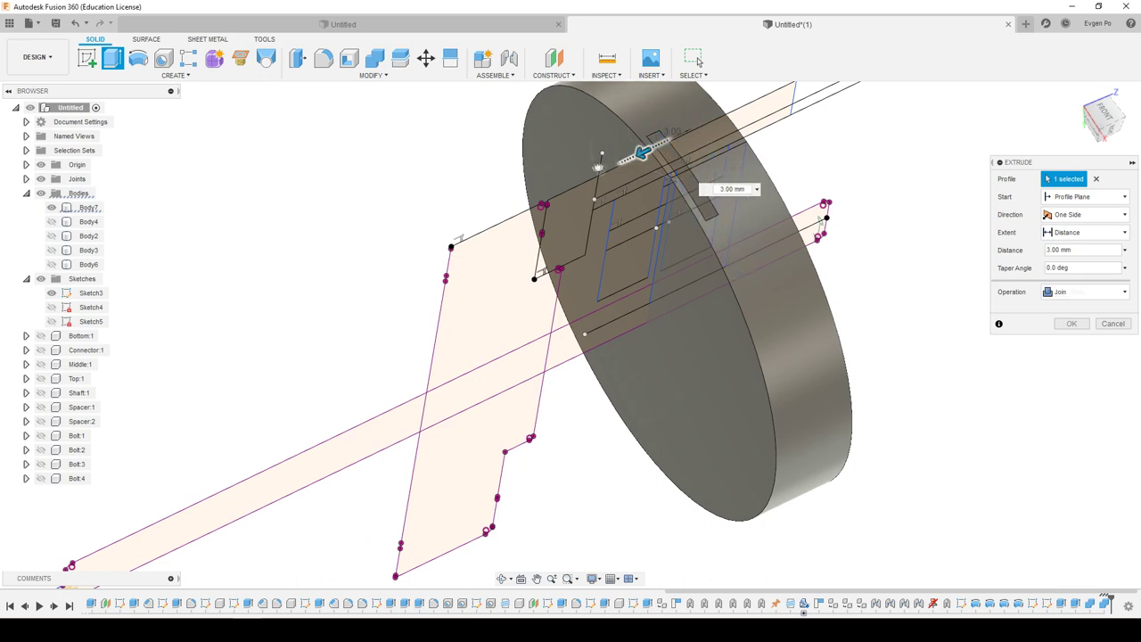
{"action": "left_click", "coordinate": [1068, 342]}
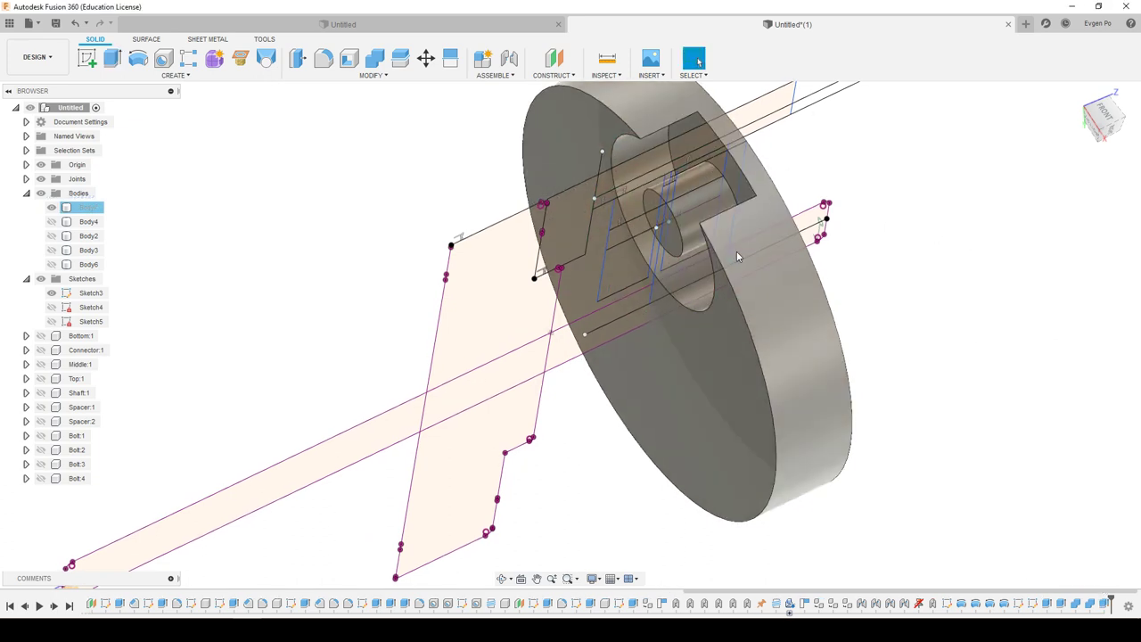
{"action": "middle_click_drag", "start_coordinate": [736, 250], "coordinate": [667, 237], "text": "shift"}
Cut a 13 mm deep round hole through the boss from the small circular face.
{"action": "left_click", "coordinate": [670, 239]}
{"action": "left_click", "coordinate": [674, 240]}
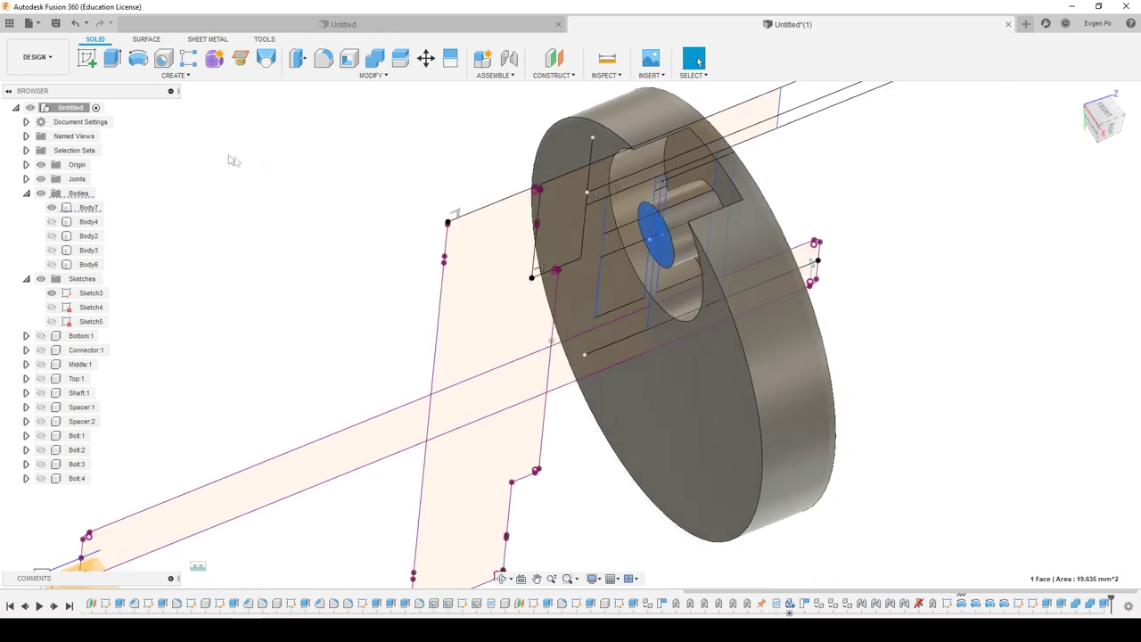
{"action": "left_click", "coordinate": [113, 59]}
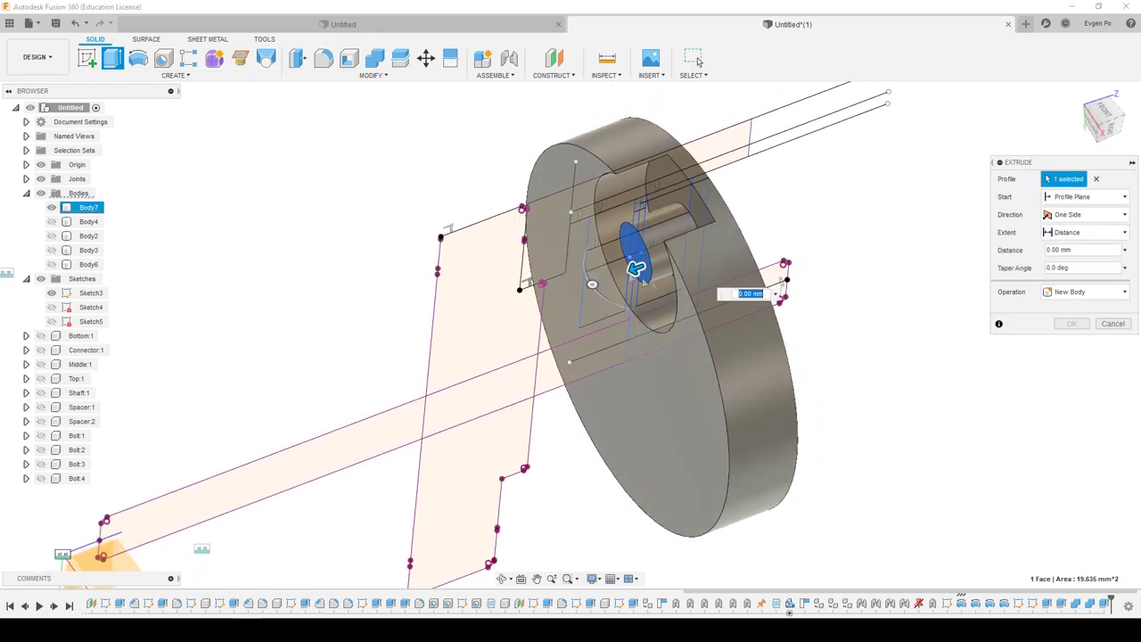
{"action": "left_click_drag", "start_coordinate": [643, 266], "coordinate": [788, 245]}
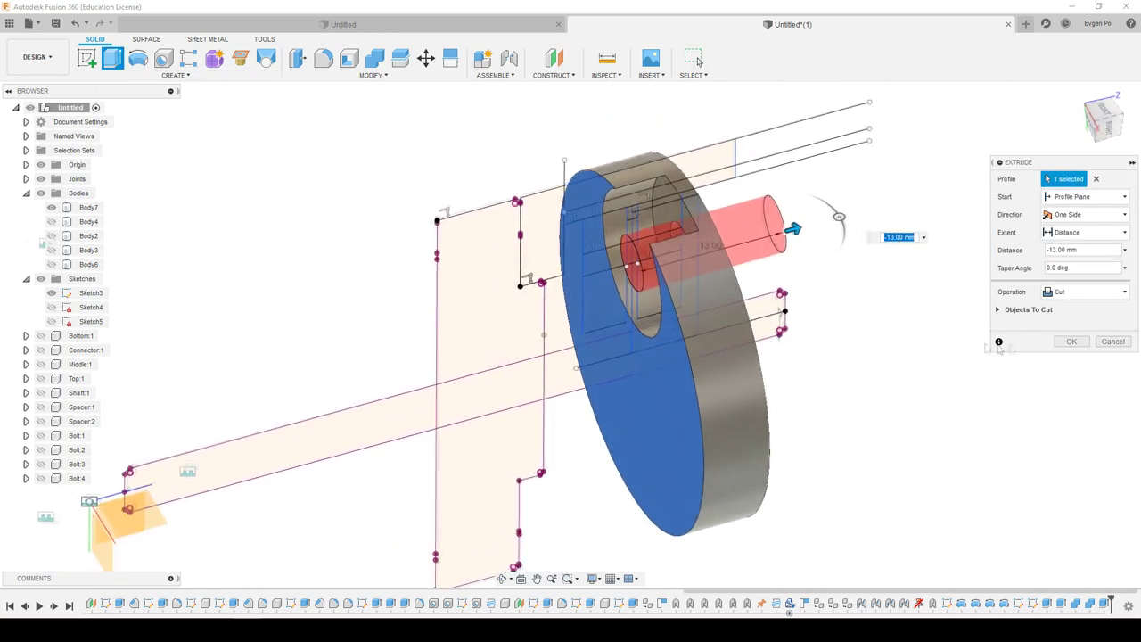
{"action": "left_click", "coordinate": [1071, 342]}
{"action": "middle_click_drag", "start_coordinate": [1030, 351], "coordinate": [900, 325], "text": "shift"}
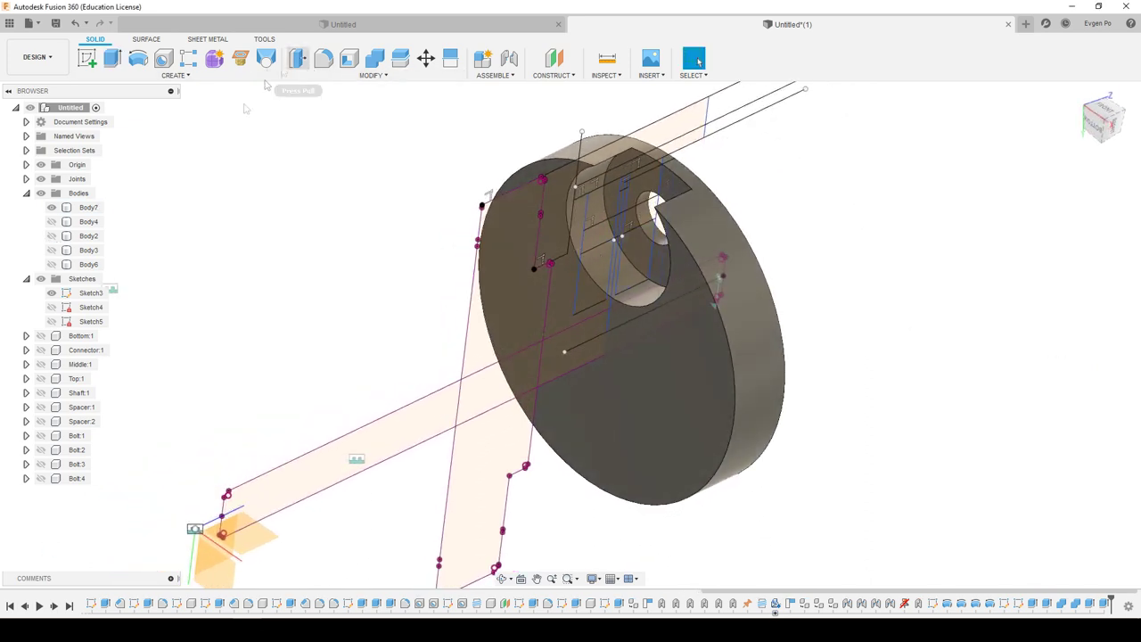
Toggle the inner bodies on and off to compare them, leaving them hidden.
{"action": "left_click", "coordinate": [51, 236]}
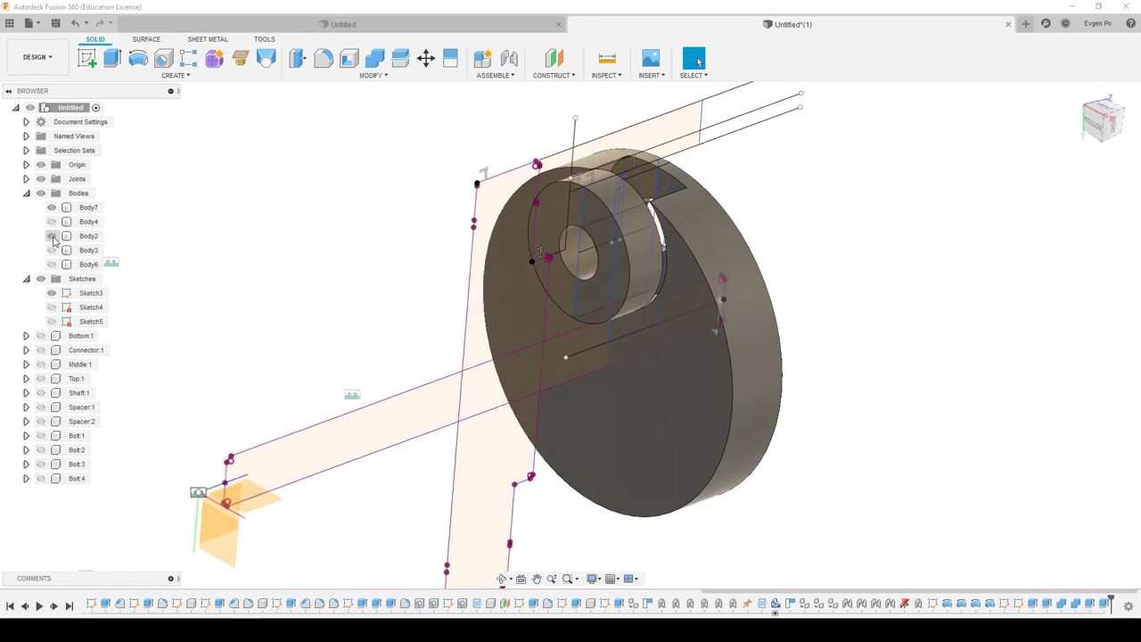
{"action": "left_click", "coordinate": [52, 238]}
{"action": "left_click", "coordinate": [52, 221]}
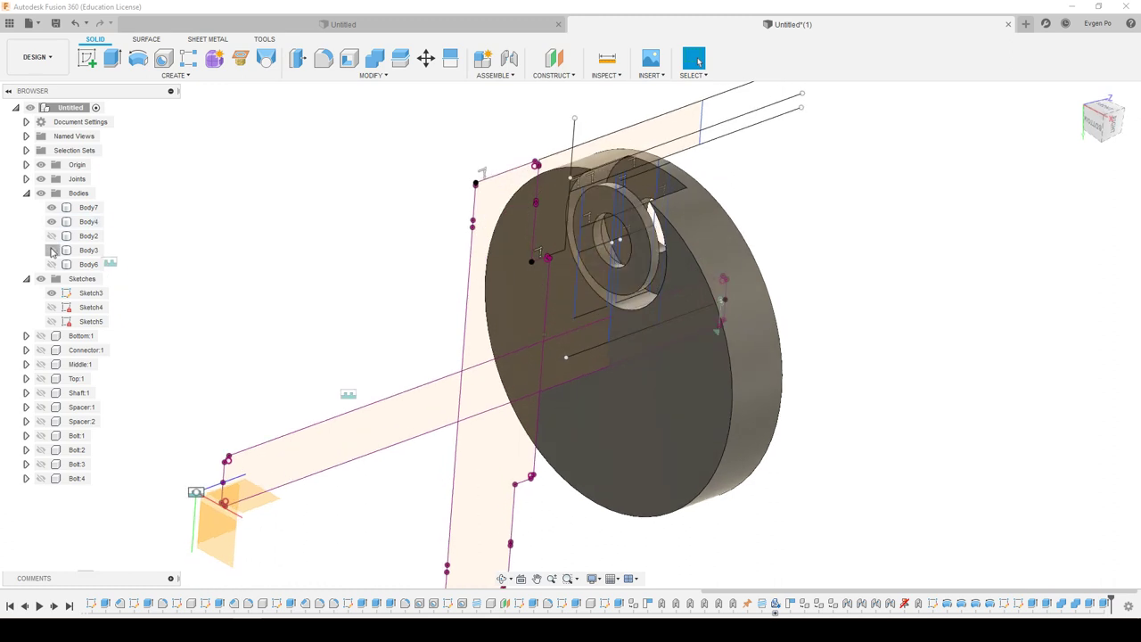
{"action": "scroll", "coordinate": [672, 194], "scroll_direction": "up", "scroll_amount": 3}
{"action": "left_click", "coordinate": [50, 250]}
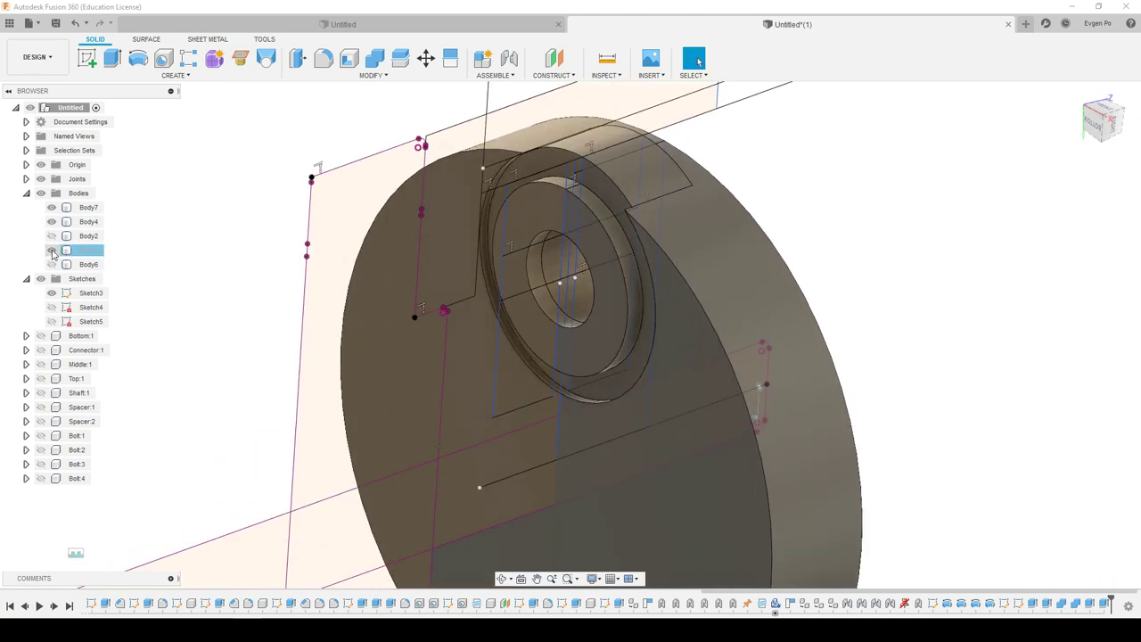
{"action": "left_click", "coordinate": [51, 251]}
{"action": "left_click", "coordinate": [51, 222]}
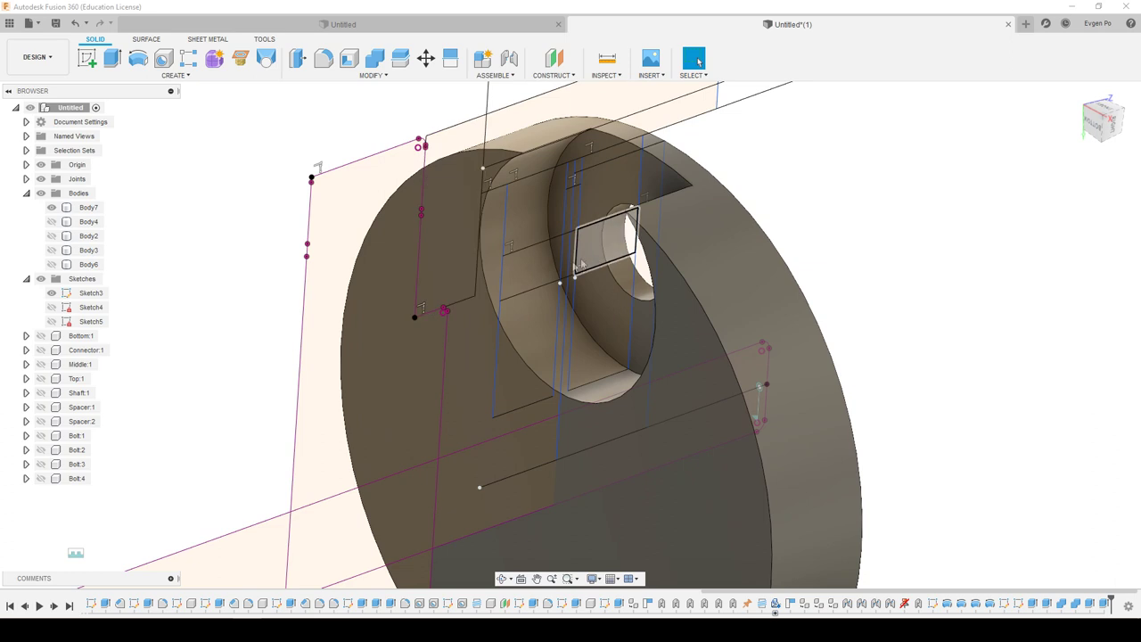
Offset the pocket's curved wall face outward 1 mm, widening its radius to 7.50 mm.
{"action": "middle_click_drag", "start_coordinate": [586, 379], "coordinate": [615, 392], "text": "shift"}
{"action": "left_click", "coordinate": [617, 393]}
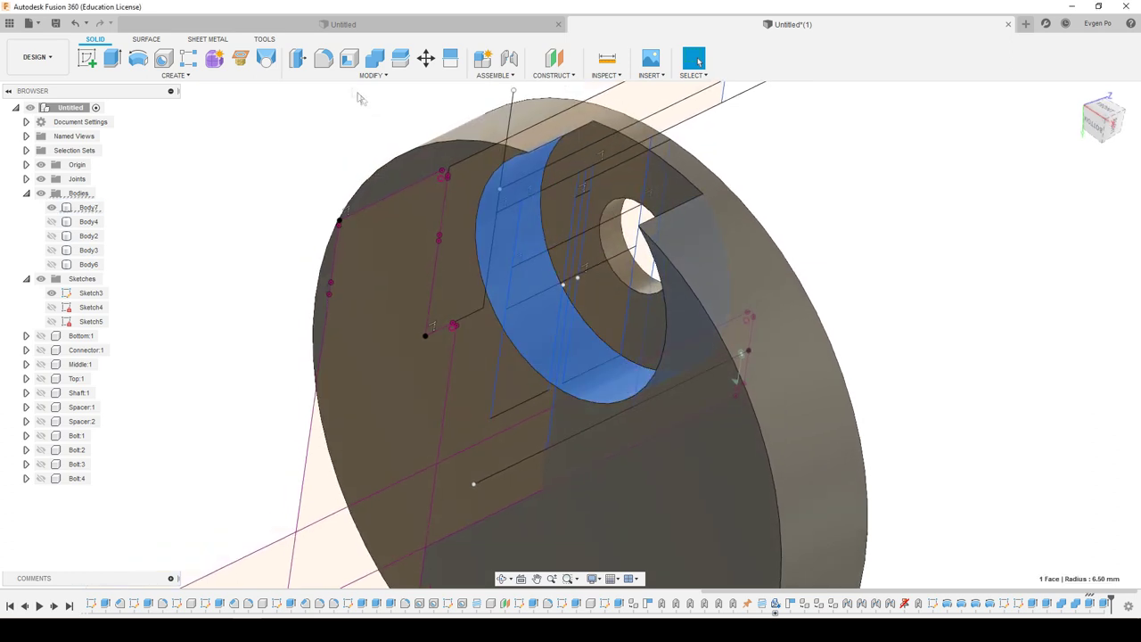
{"action": "left_click", "coordinate": [298, 59]}
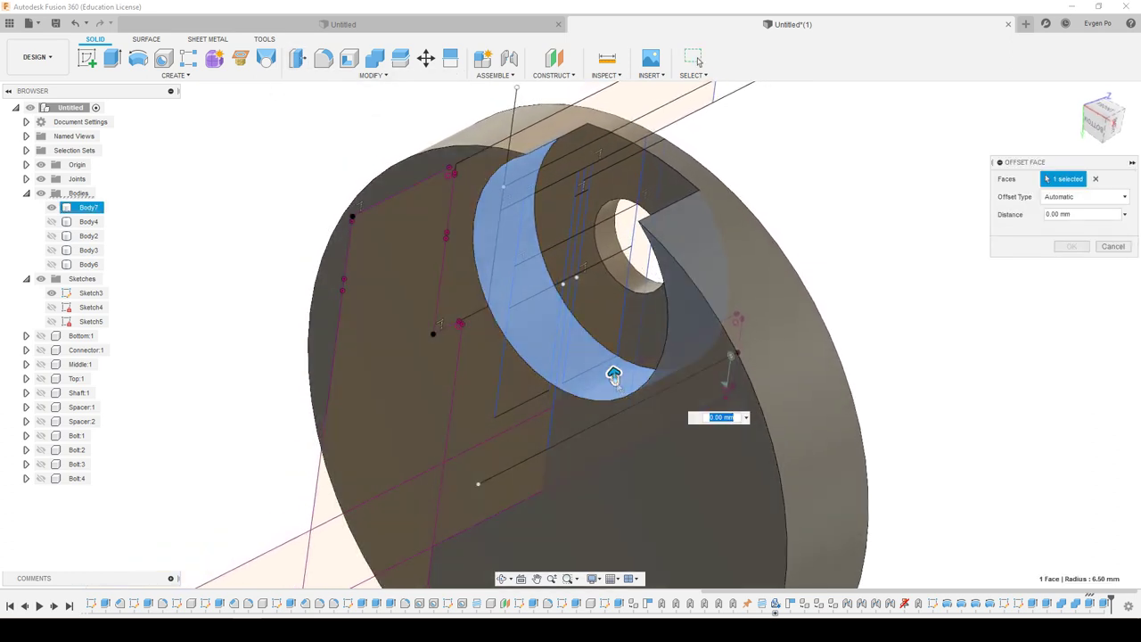
{"action": "left_click_drag", "start_coordinate": [613, 373], "coordinate": [618, 403]}
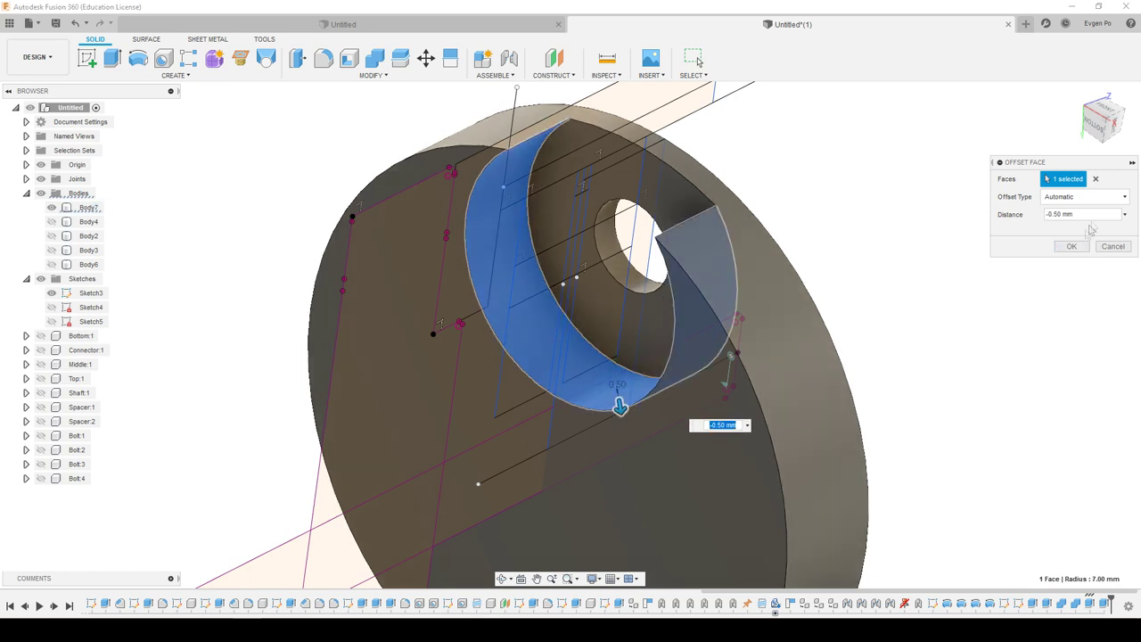
{"action": "type", "text": "1"}
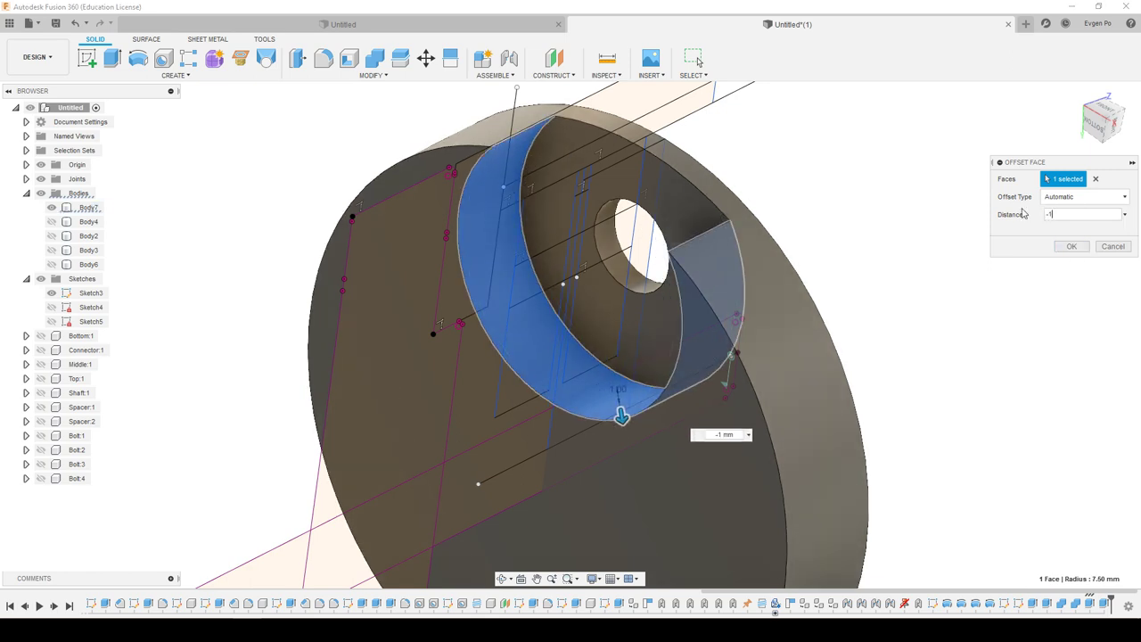
{"action": "left_click", "coordinate": [1071, 247]}
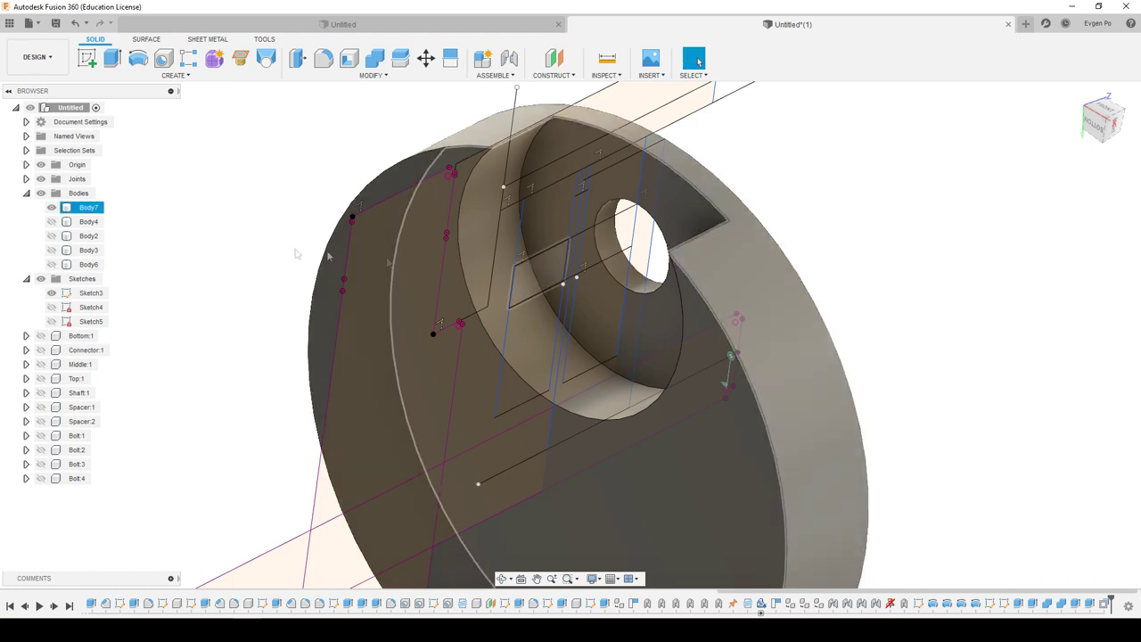
Hide Sketch3 and round the slot's two top edges with a 1 mm fillet.
{"action": "left_click", "coordinate": [50, 293]}
{"action": "left_click", "coordinate": [89, 206]}
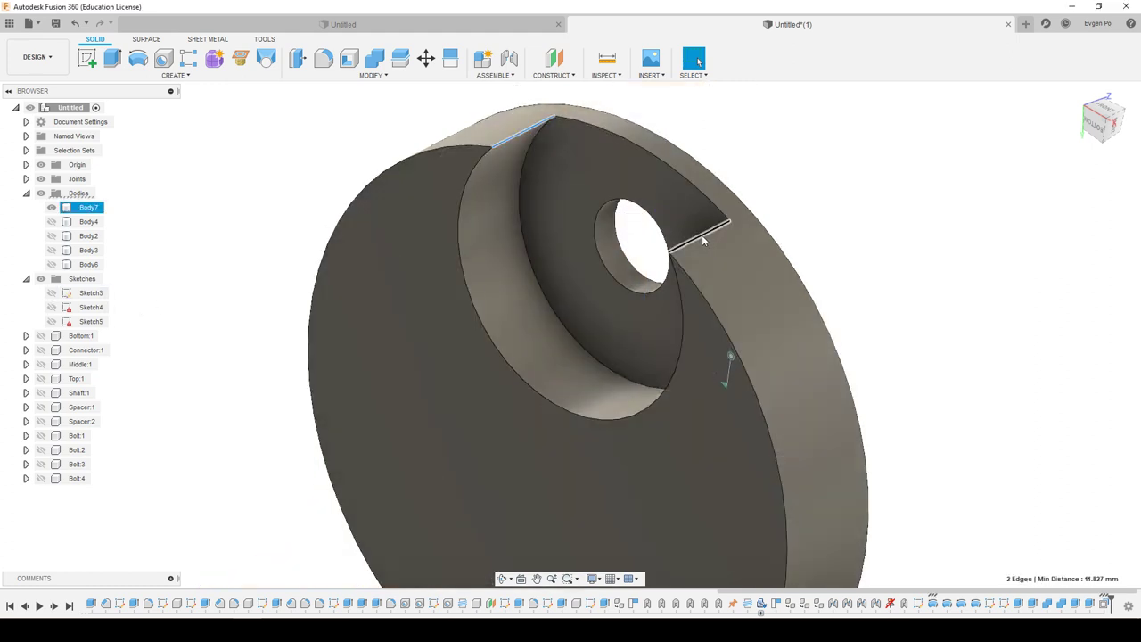
{"action": "key", "text": "f"}
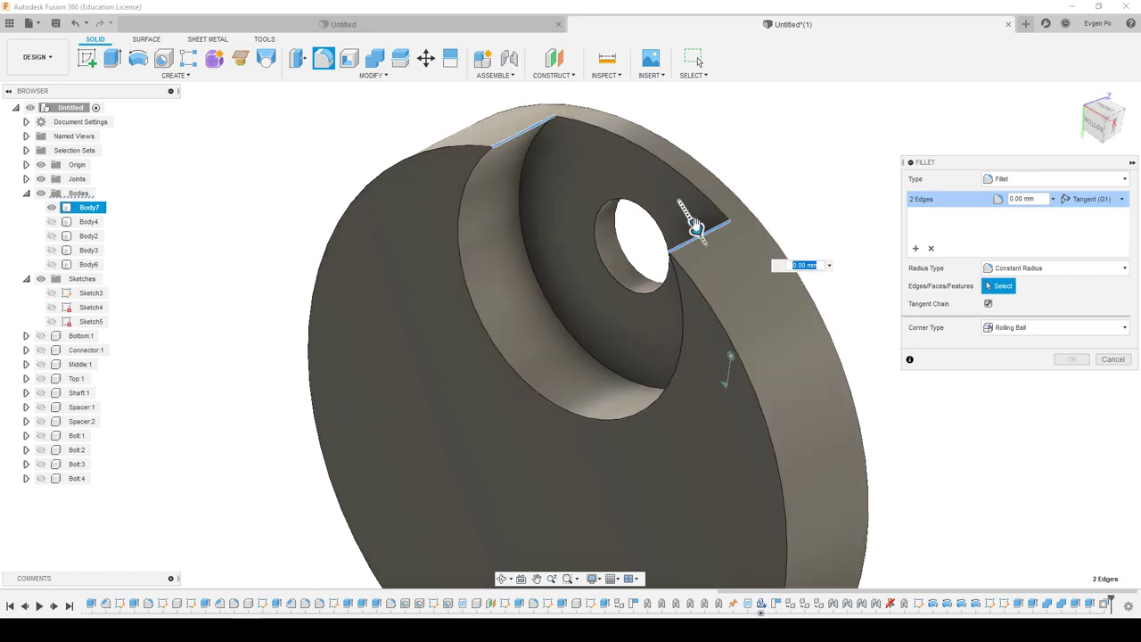
{"action": "left_click_drag", "start_coordinate": [695, 226], "coordinate": [726, 276]}
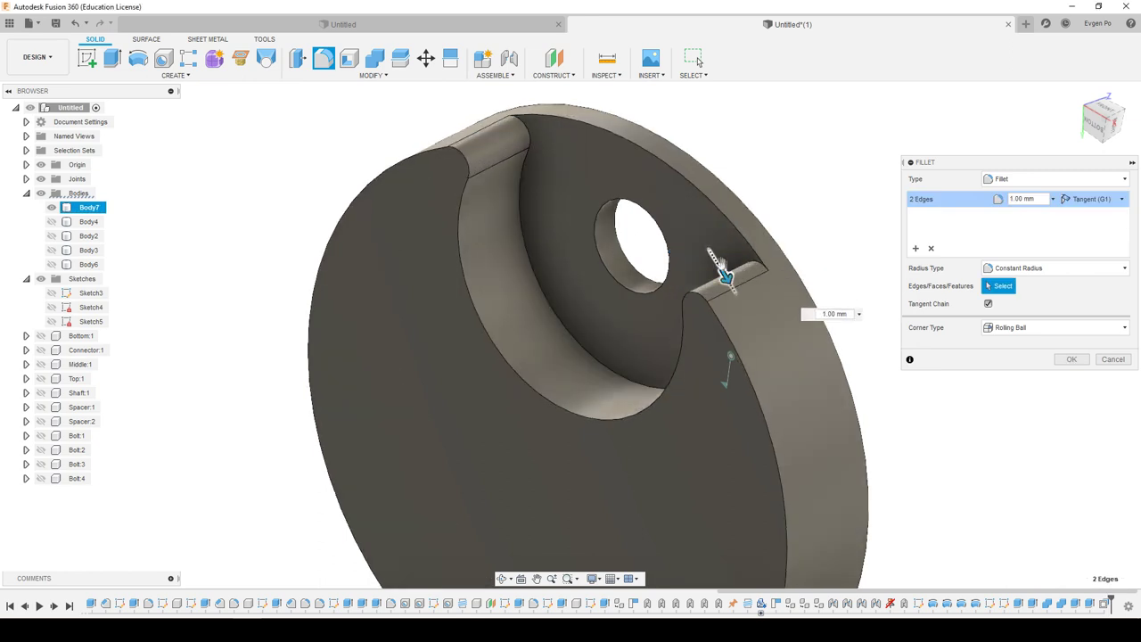
{"action": "left_click", "coordinate": [1073, 360]}
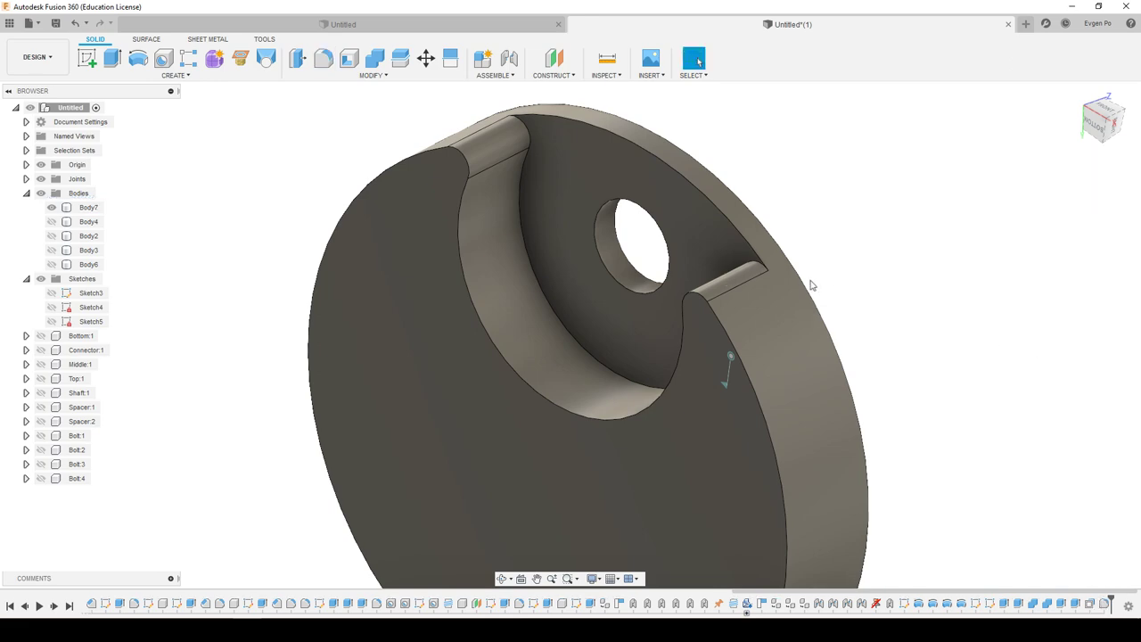
Measure the edge radius and the gap between two edges on the disc's side.
{"action": "middle_click_drag", "start_coordinate": [811, 285], "coordinate": [615, 204], "text": "shift"}
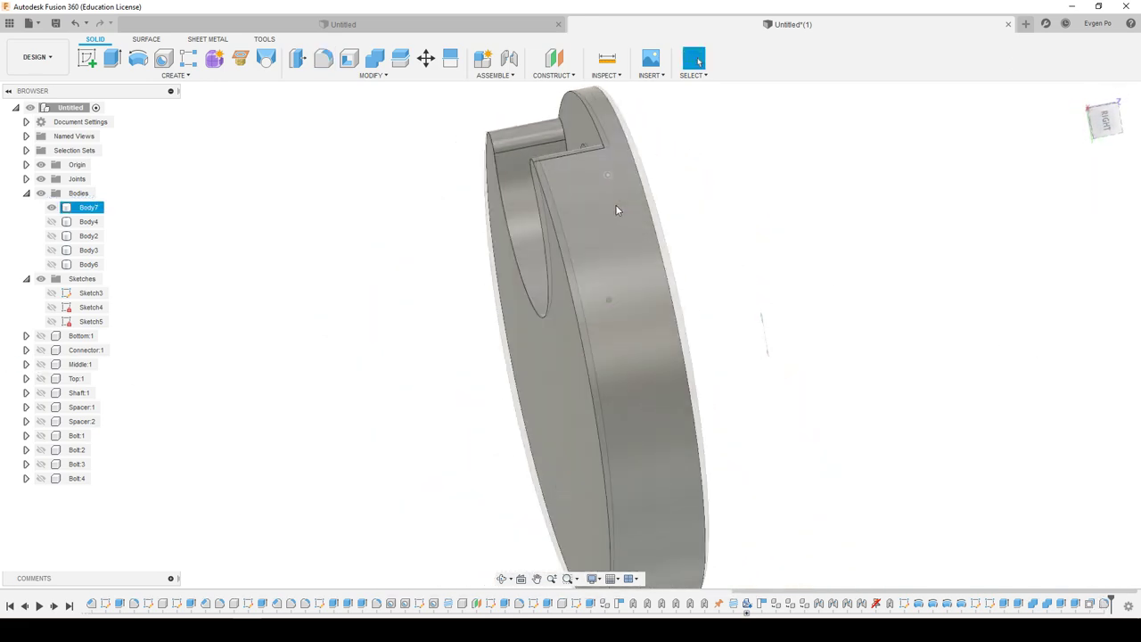
{"action": "middle_click_drag", "start_coordinate": [615, 209], "coordinate": [612, 156], "text": "shift"}
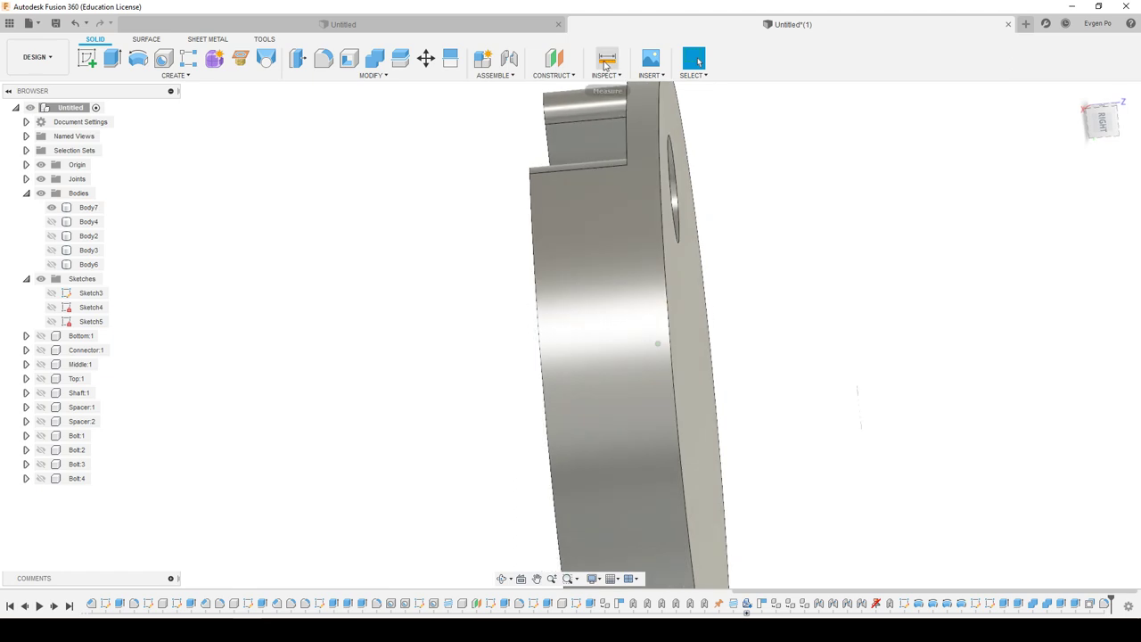
{"action": "left_click", "coordinate": [606, 64]}
{"action": "left_click", "coordinate": [675, 191]}
{"action": "mouse_move", "coordinate": [675, 190]}
{"action": "middle_mouse_down", "text": "shift"}
{"action": "mouse_move", "coordinate": [423, 181]}
{"action": "mouse_move", "coordinate": [705, 189]}
{"action": "mouse_move", "coordinate": [383, 215]}
{"action": "mouse_move", "coordinate": [377, 186]}
{"action": "middle_mouse_up", "text": "shift"}
{"action": "left_click", "coordinate": [422, 190]}
{"action": "key", "text": "Escape"}
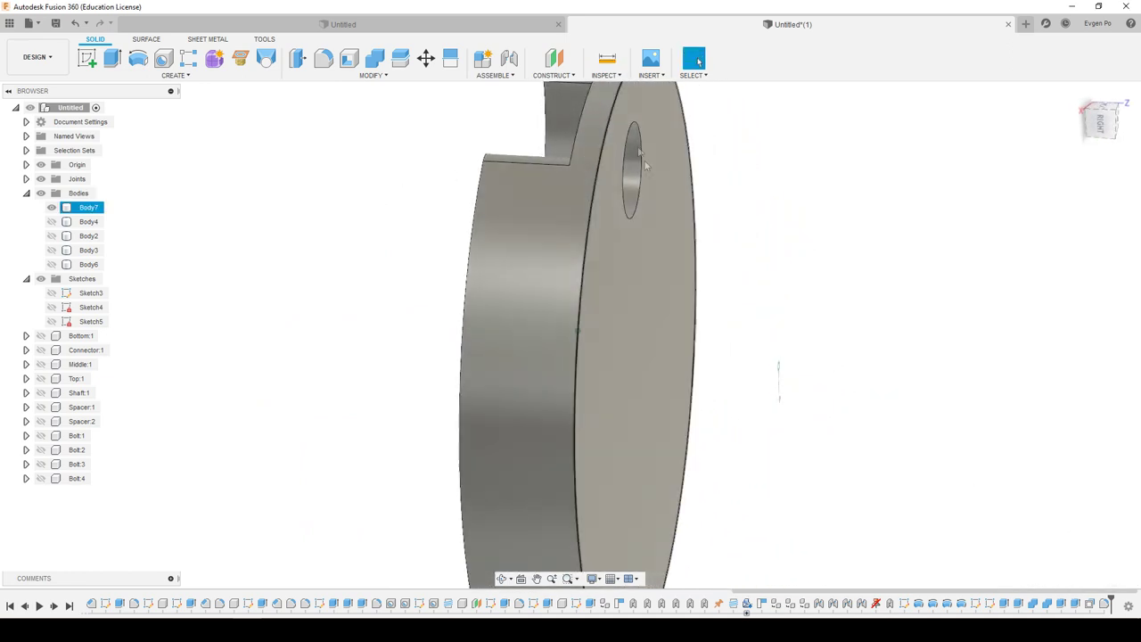
Start an extrusion on the disc's flat back face.
{"action": "mouse_move", "coordinate": [656, 175]}
{"action": "middle_mouse_down", "text": "shift"}
{"action": "mouse_move", "coordinate": [604, 158]}
{"action": "mouse_move", "coordinate": [583, 184]}
{"action": "mouse_move", "coordinate": [635, 253]}
{"action": "mouse_move", "coordinate": [625, 203]}
{"action": "middle_mouse_up", "text": "shift"}
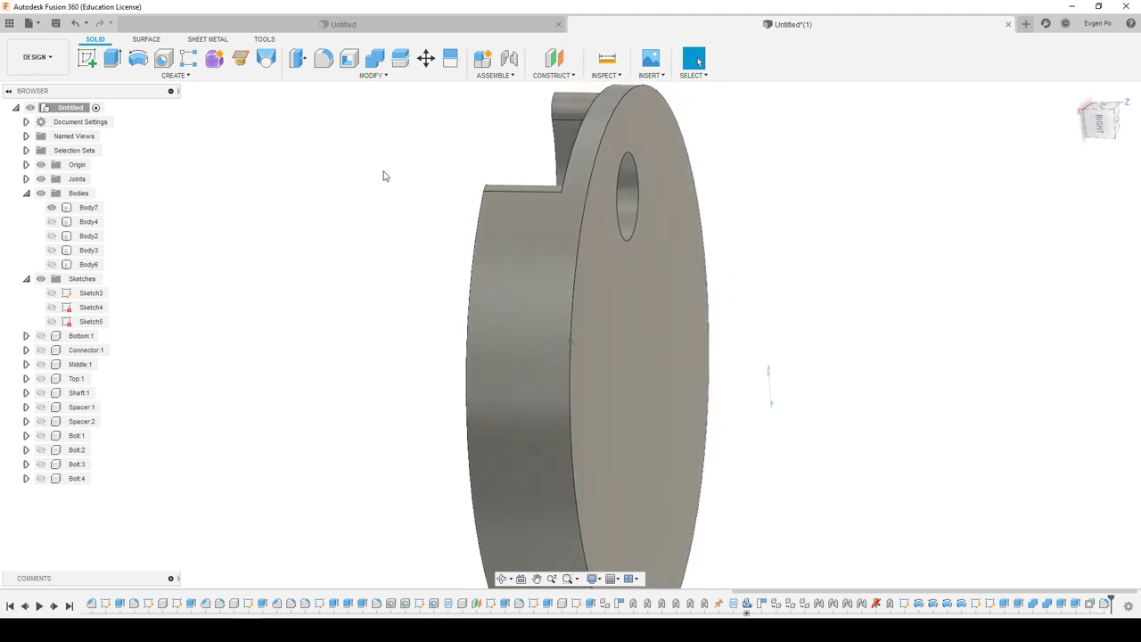
{"action": "left_click", "coordinate": [115, 59]}
{"action": "left_click", "coordinate": [664, 379]}
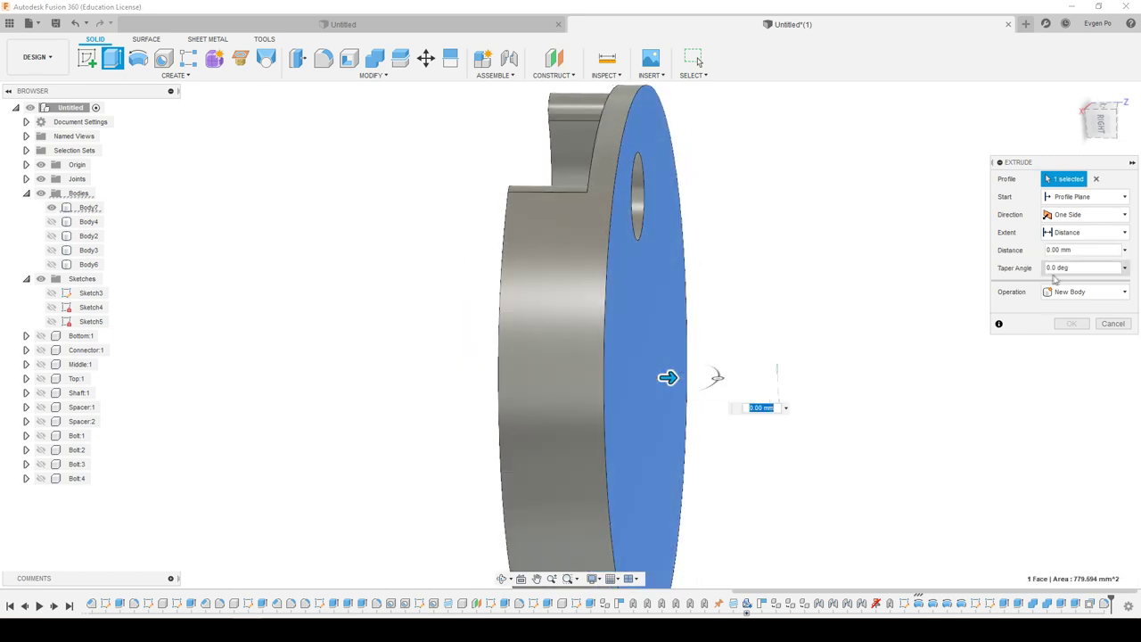
Extrude the disc's flat back face 2 mm to thicken the disc.
{"action": "left_click", "coordinate": [1074, 251]}
{"action": "type", "text": "2"}
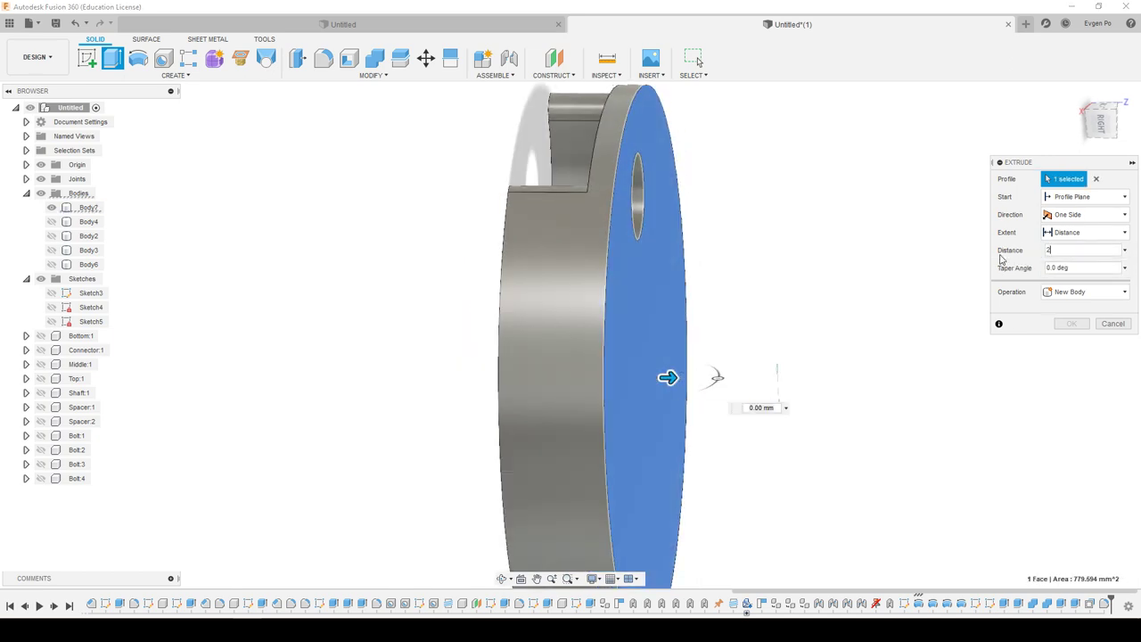
{"action": "left_click", "coordinate": [1071, 324]}
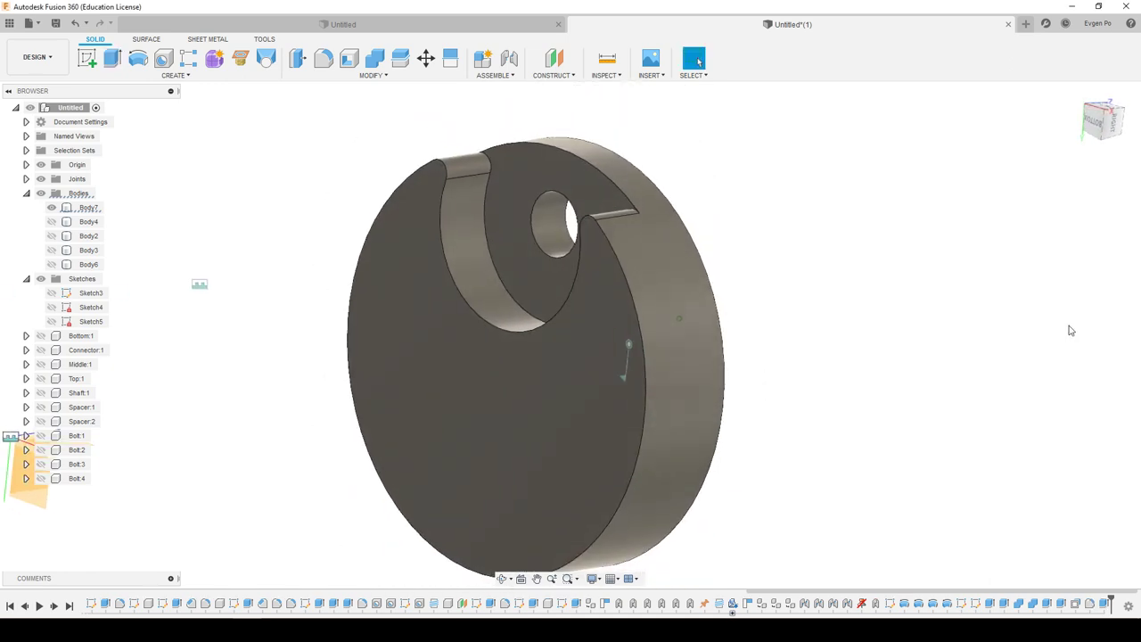
{"action": "left_click", "coordinate": [250, 77]}
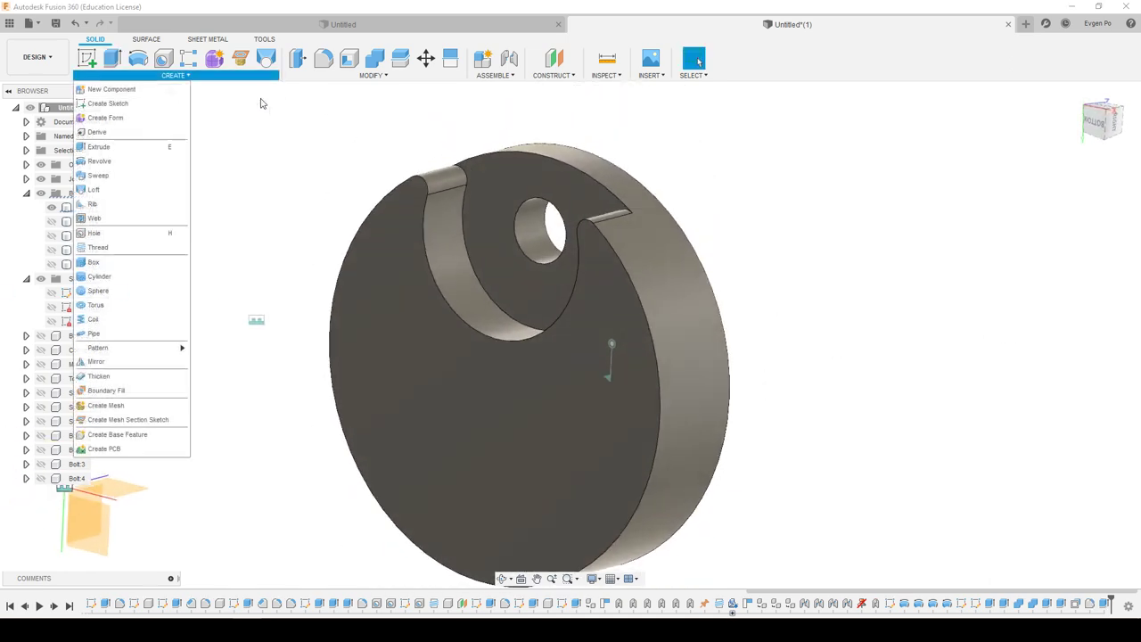
Mirror the slot and hole faces across the origin plane.
{"action": "left_click", "coordinate": [143, 362]}
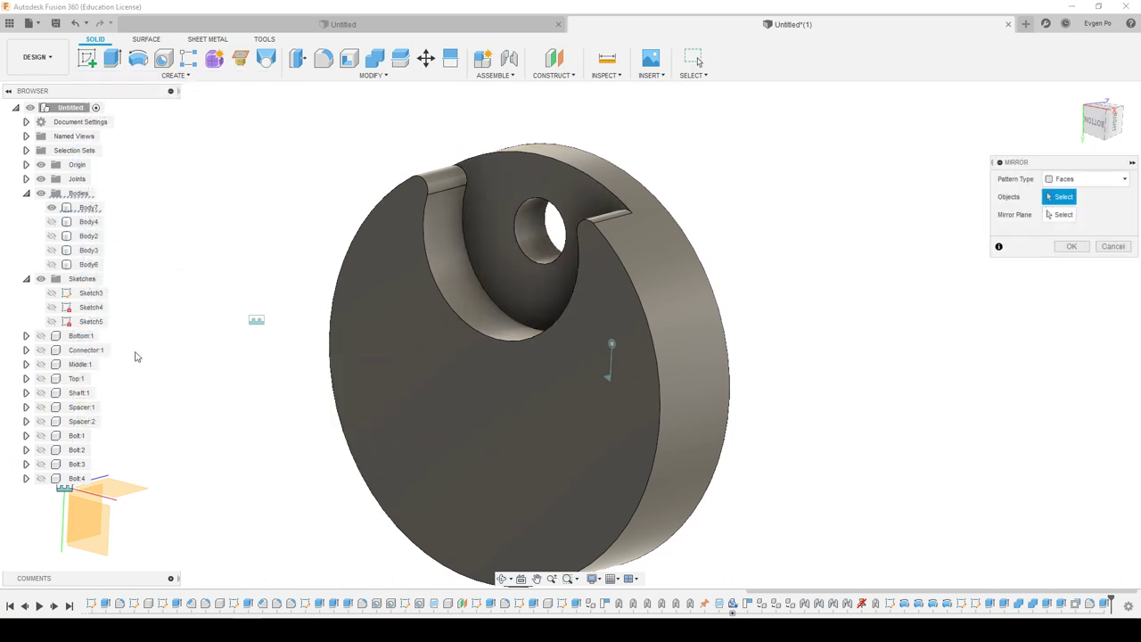
{"action": "scroll", "coordinate": [652, 274], "scroll_direction": "up", "scroll_amount": 5}
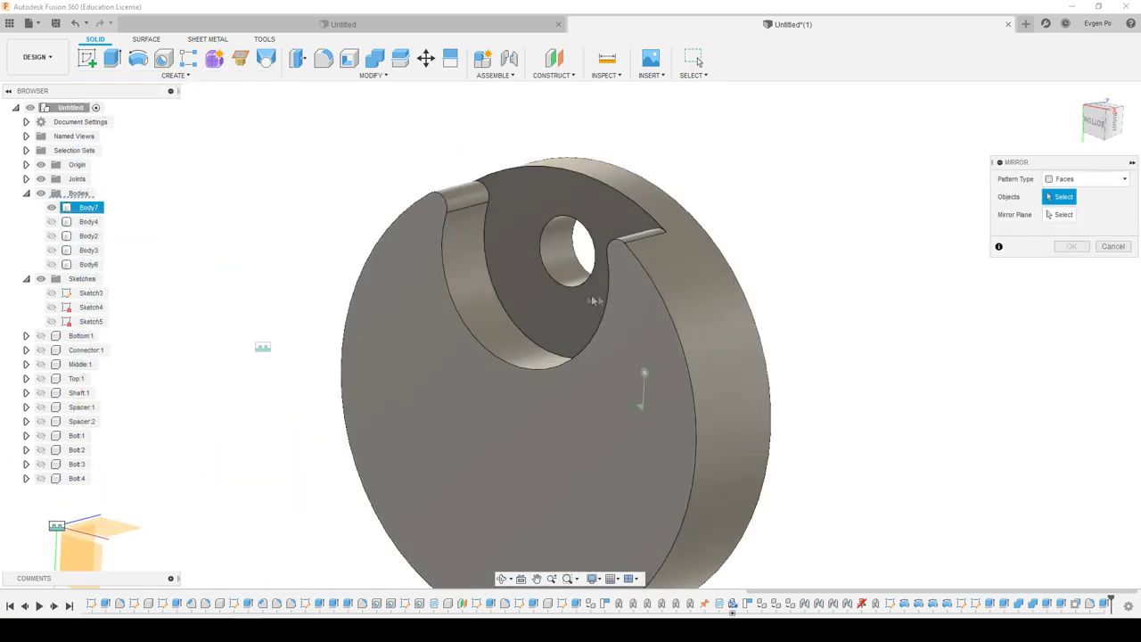
{"action": "left_click", "coordinate": [486, 294]}
{"action": "left_click", "coordinate": [470, 201]}
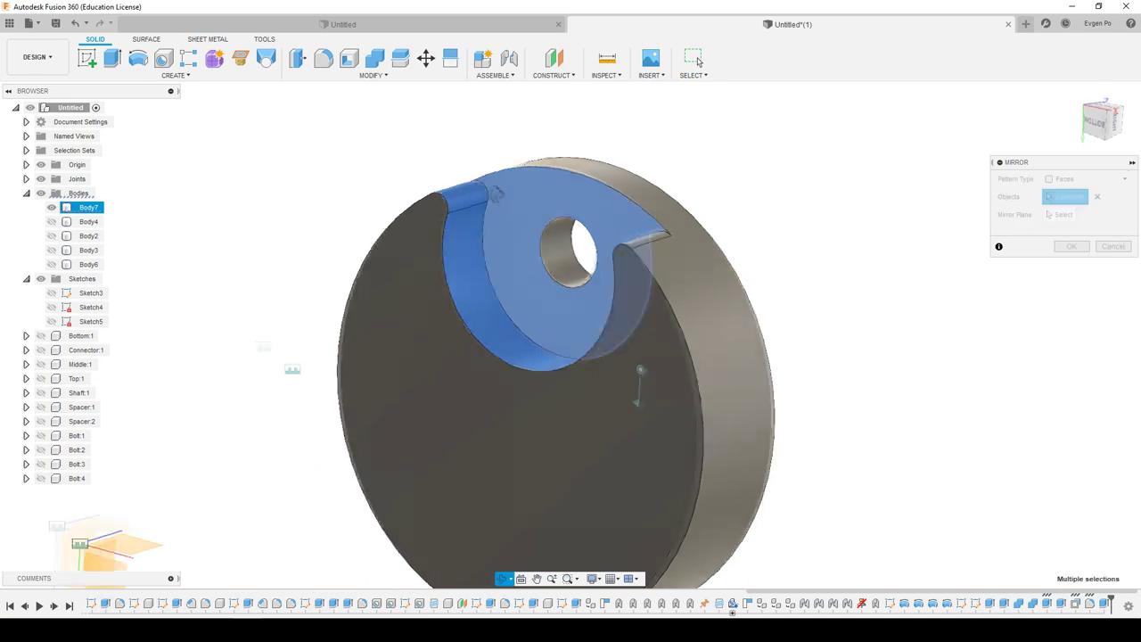
{"action": "middle_click_drag", "start_coordinate": [470, 200], "coordinate": [587, 285], "text": "shift"}
{"action": "middle_click_drag", "start_coordinate": [541, 247], "coordinate": [689, 283], "text": "shift"}
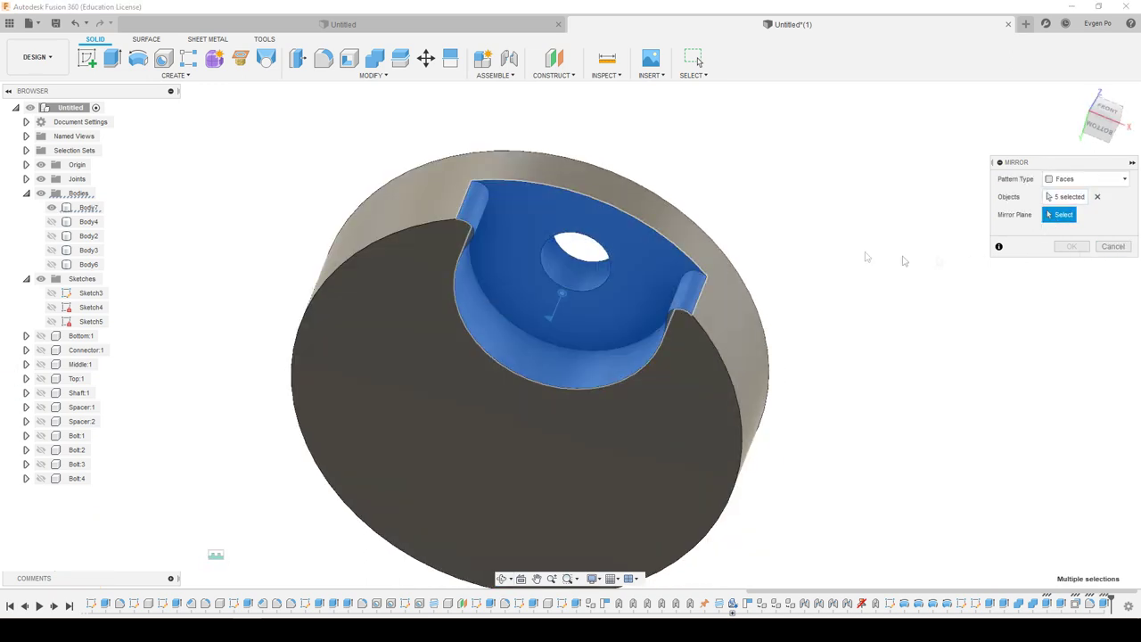
{"action": "scroll", "coordinate": [903, 260], "scroll_direction": "down", "scroll_amount": 3}
{"action": "middle_click_drag", "start_coordinate": [903, 260], "coordinate": [321, 440], "text": "shift"}
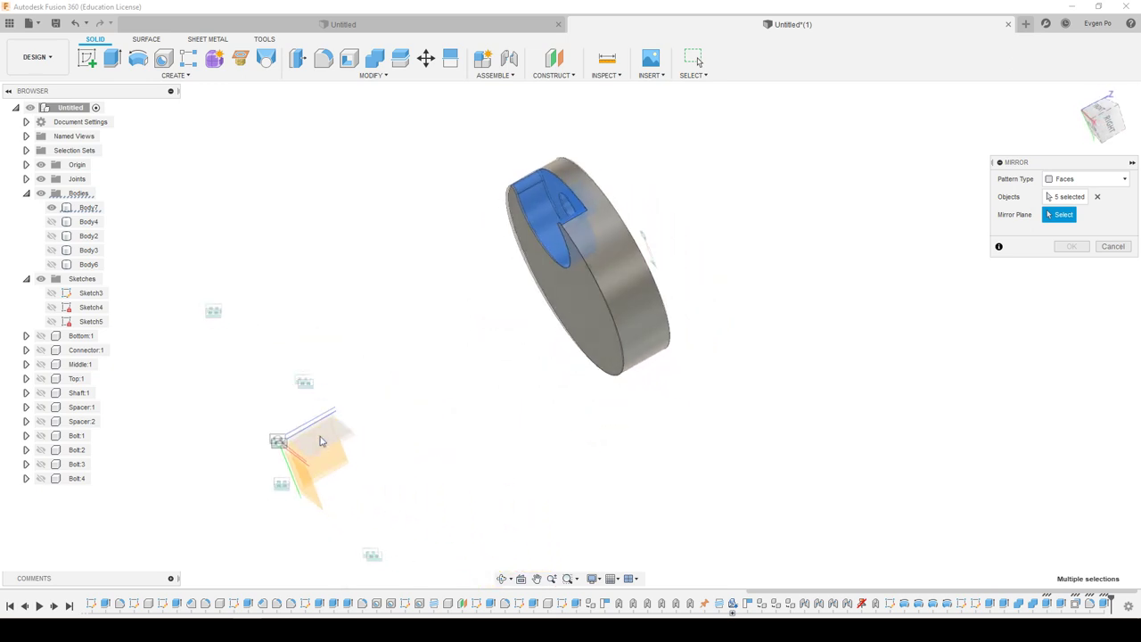
{"action": "left_click", "coordinate": [321, 440]}
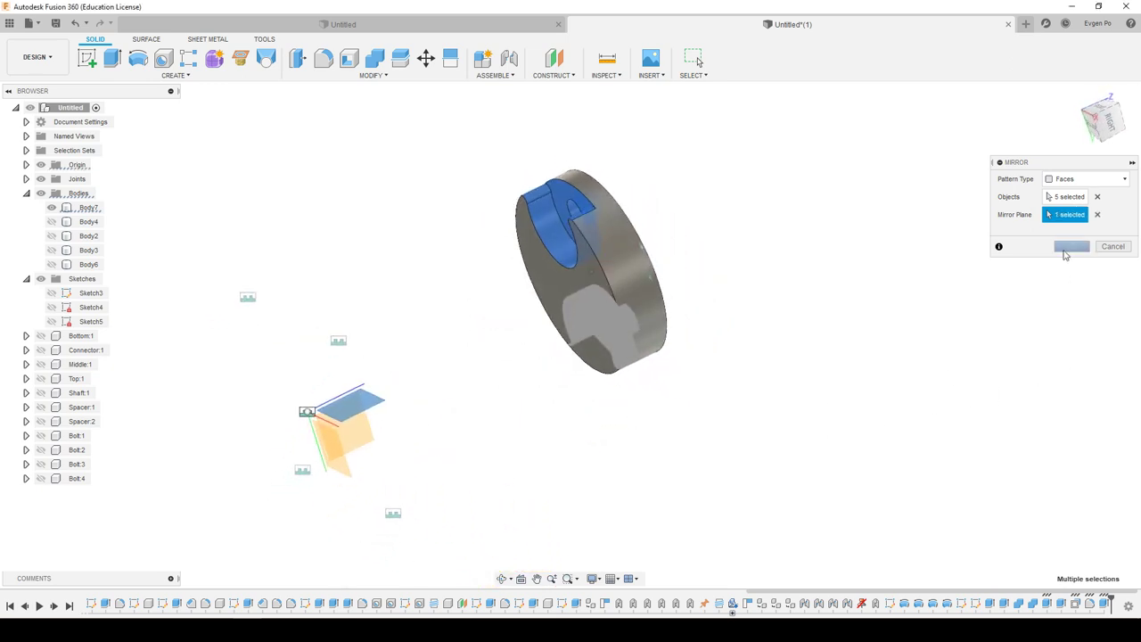
{"action": "left_click", "coordinate": [1064, 252]}
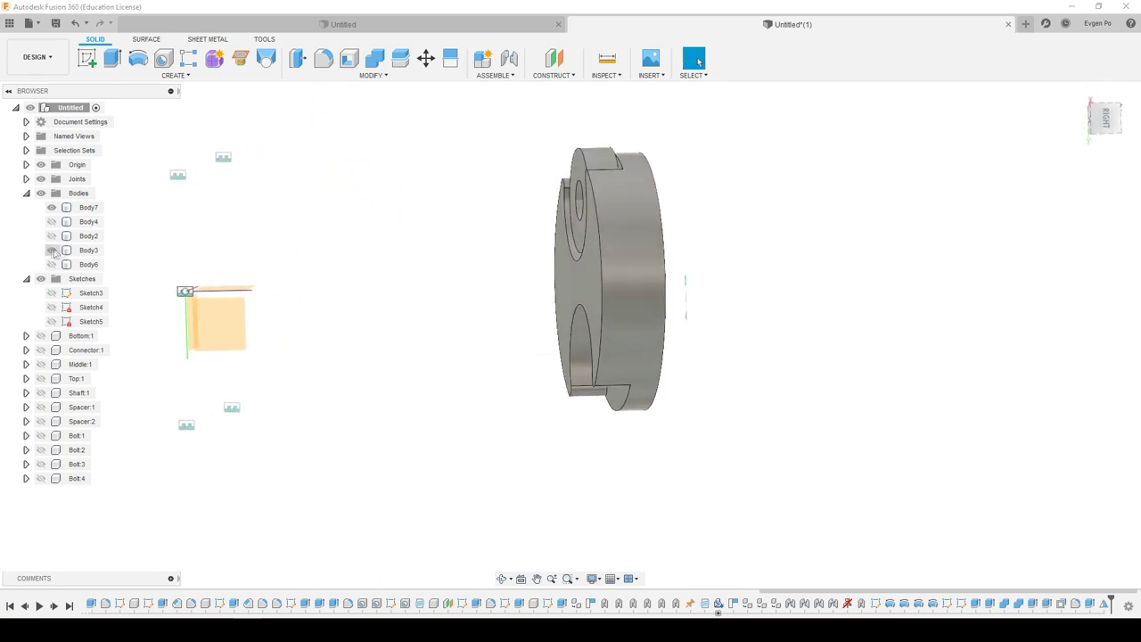
Show and re-hide Body3 while orbiting to check both symmetrical pockets, then select Body7.
{"action": "left_click", "coordinate": [51, 250]}
{"action": "middle_click_drag", "start_coordinate": [629, 147], "coordinate": [693, 140], "text": "shift"}
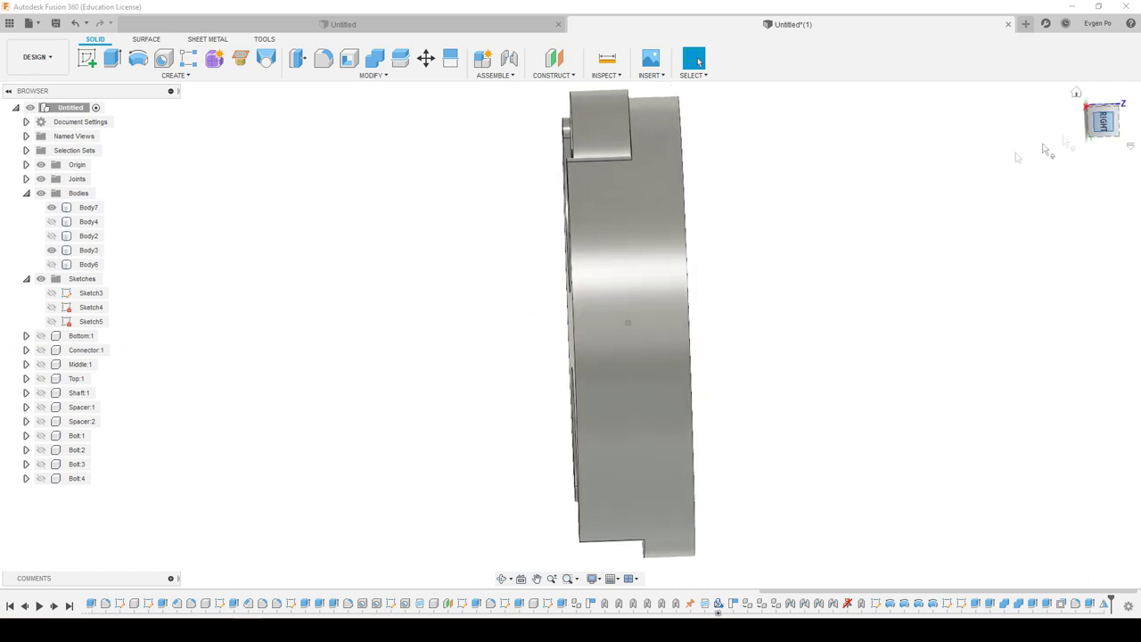
{"action": "left_click", "coordinate": [1083, 135]}
{"action": "left_click", "coordinate": [50, 250]}
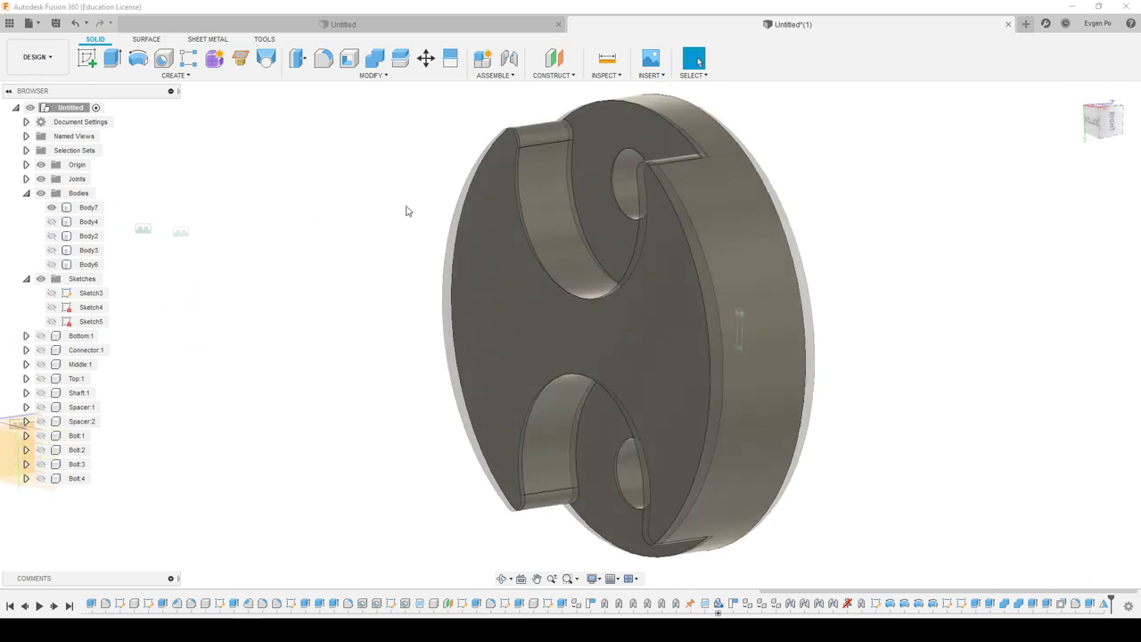
{"action": "middle_click_drag", "start_coordinate": [405, 210], "coordinate": [466, 196], "text": "shift"}
{"action": "left_click", "coordinate": [465, 195]}
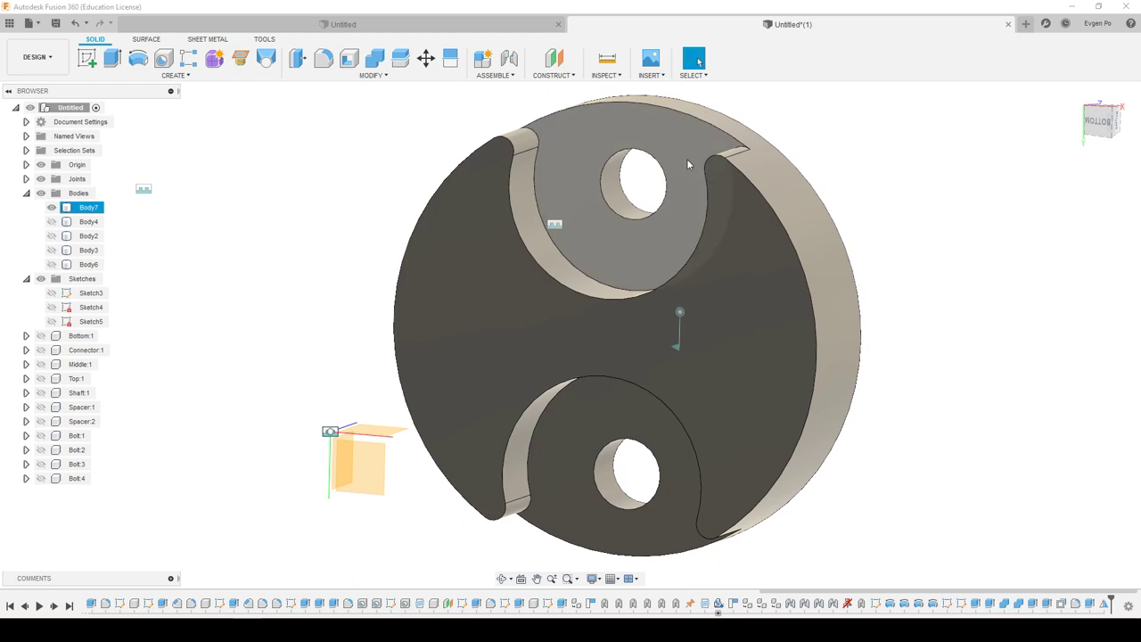
{"action": "right_click", "coordinate": [687, 161]}
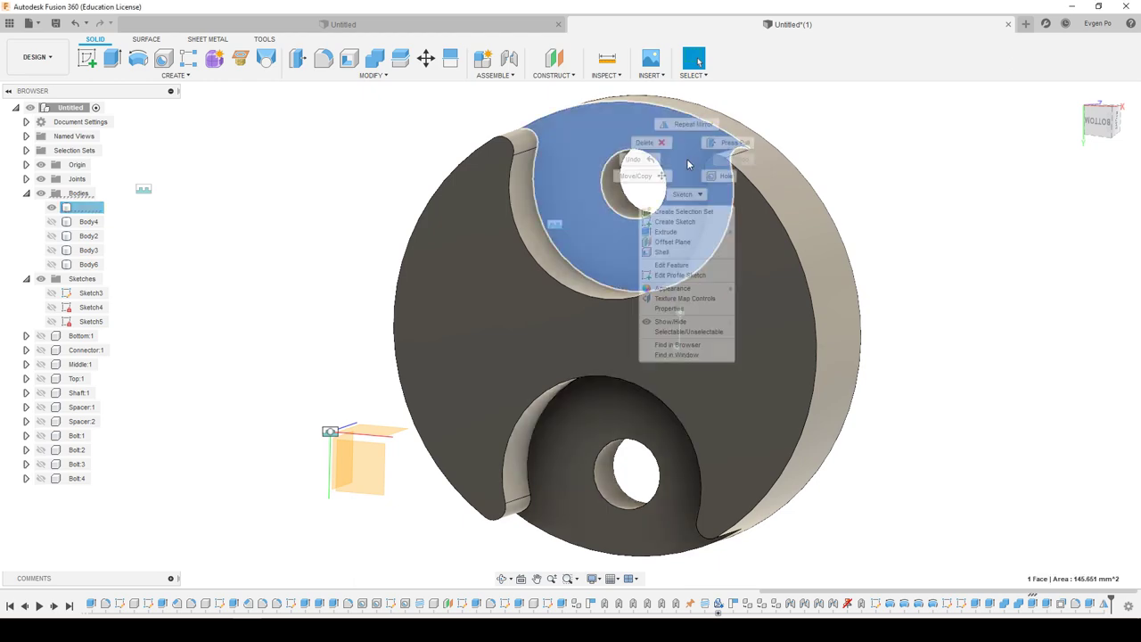
Sketch a circle around the upper hole on the slot face, dimensioned Ø8 mm.
{"action": "left_click", "coordinate": [684, 223]}
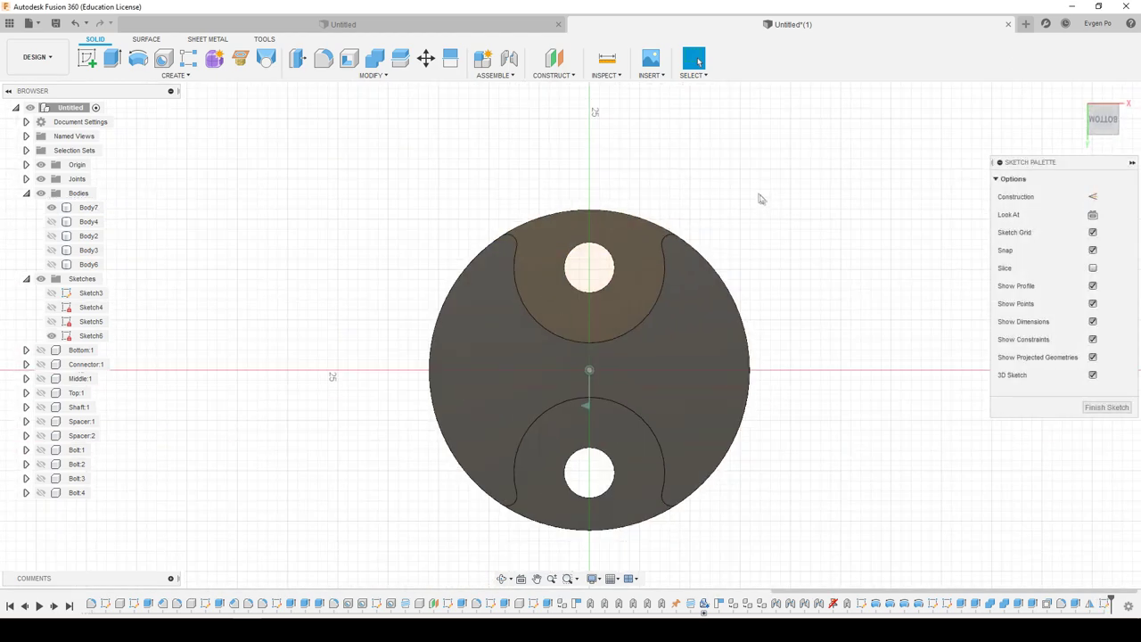
{"action": "key", "text": "c"}
{"action": "scroll", "coordinate": [591, 266], "scroll_direction": "up", "scroll_amount": 1}
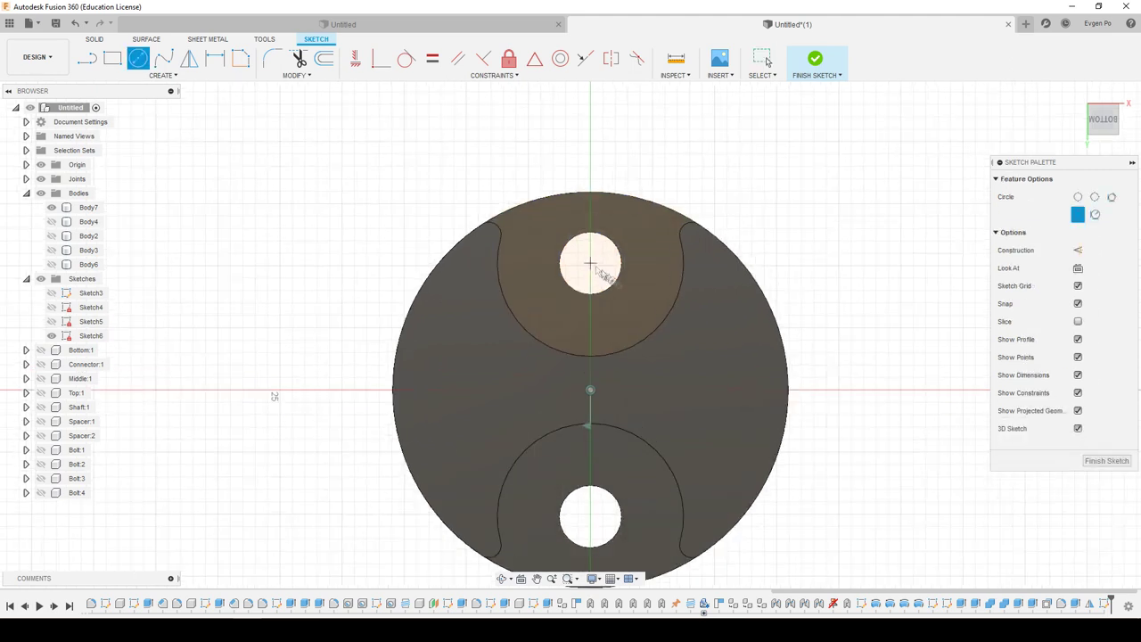
{"action": "left_click", "coordinate": [590, 264]}
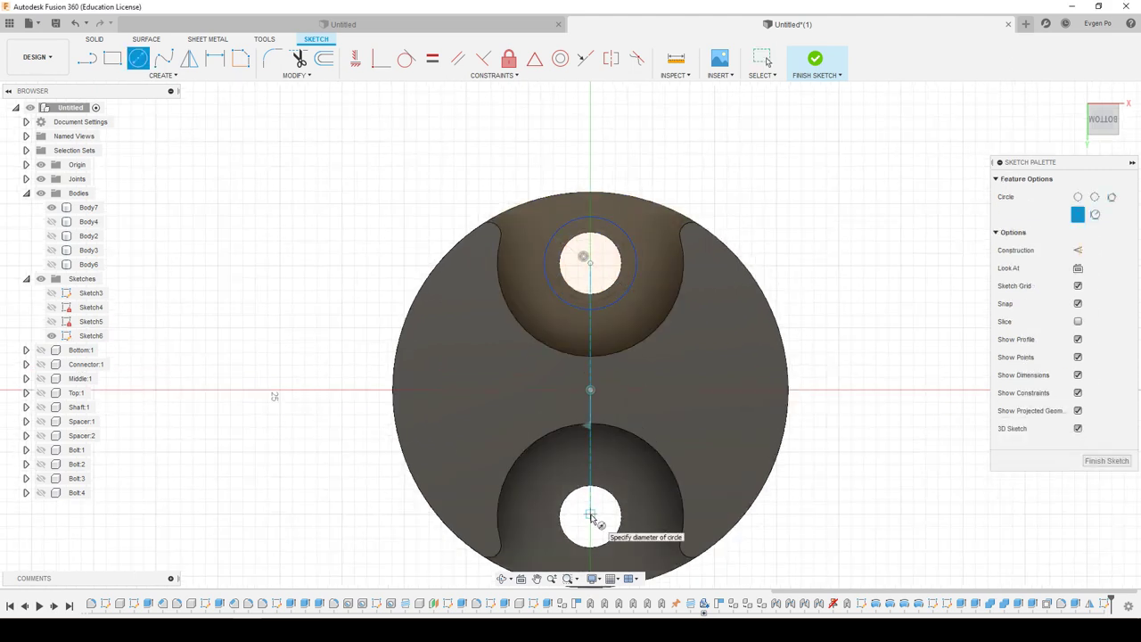
{"action": "key", "text": "Escape"}
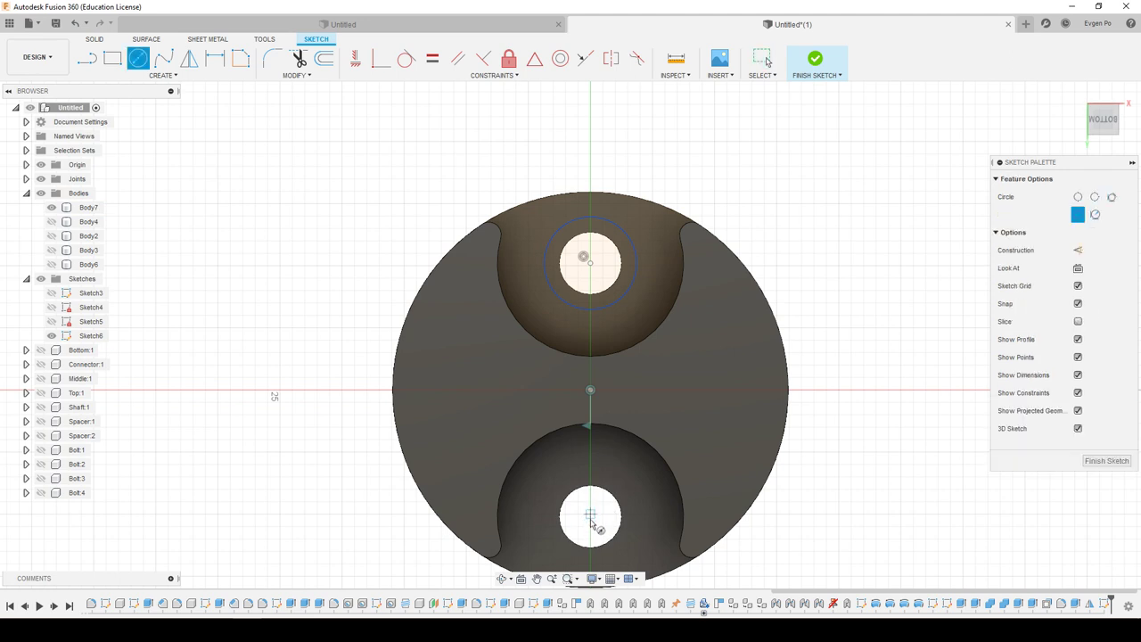
{"action": "scroll", "coordinate": [588, 512], "scroll_direction": "up", "scroll_amount": 1}
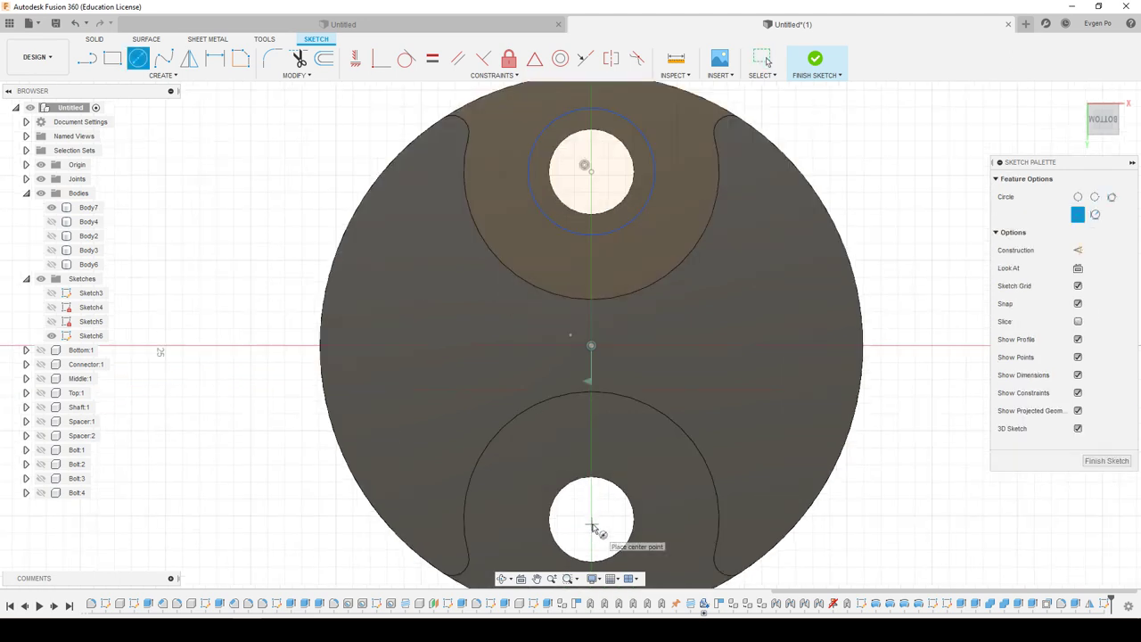
{"action": "scroll", "coordinate": [592, 524], "scroll_direction": "down", "scroll_amount": 1}
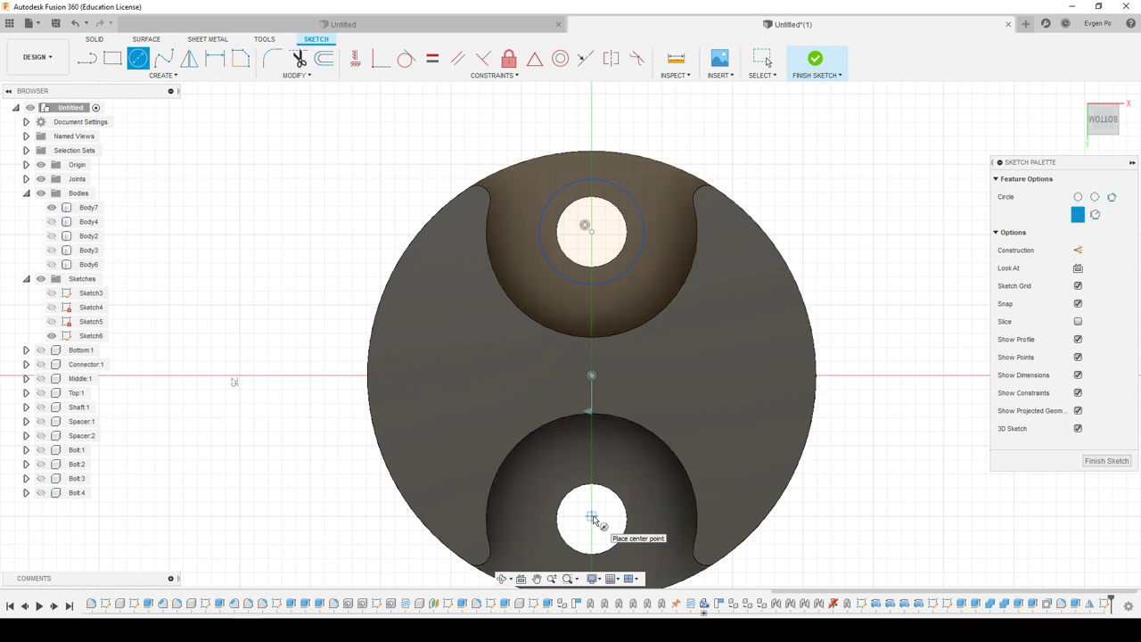
{"action": "left_click", "coordinate": [593, 519]}
{"action": "key", "text": "Escape"}
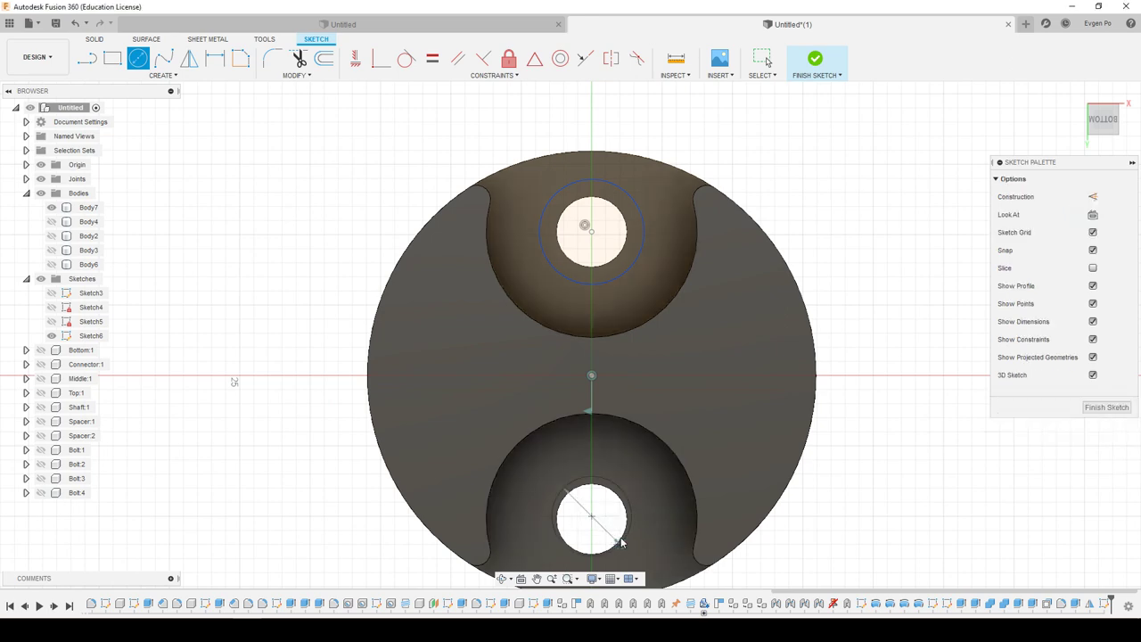
{"action": "scroll", "coordinate": [667, 468], "scroll_direction": "down", "scroll_amount": 2}
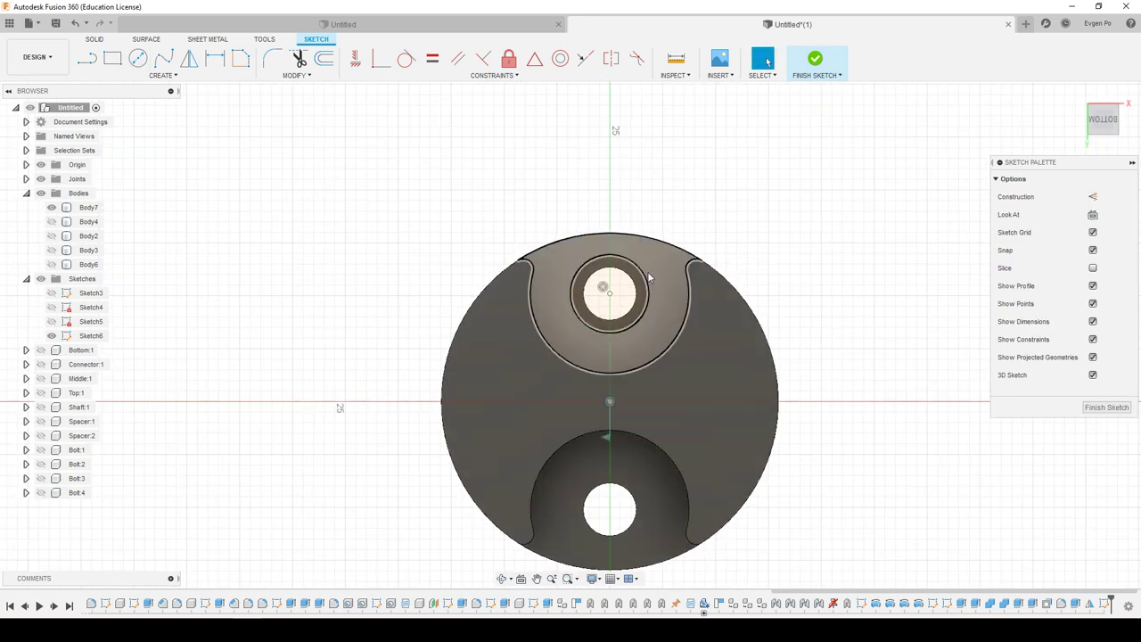
{"action": "key", "text": "d"}
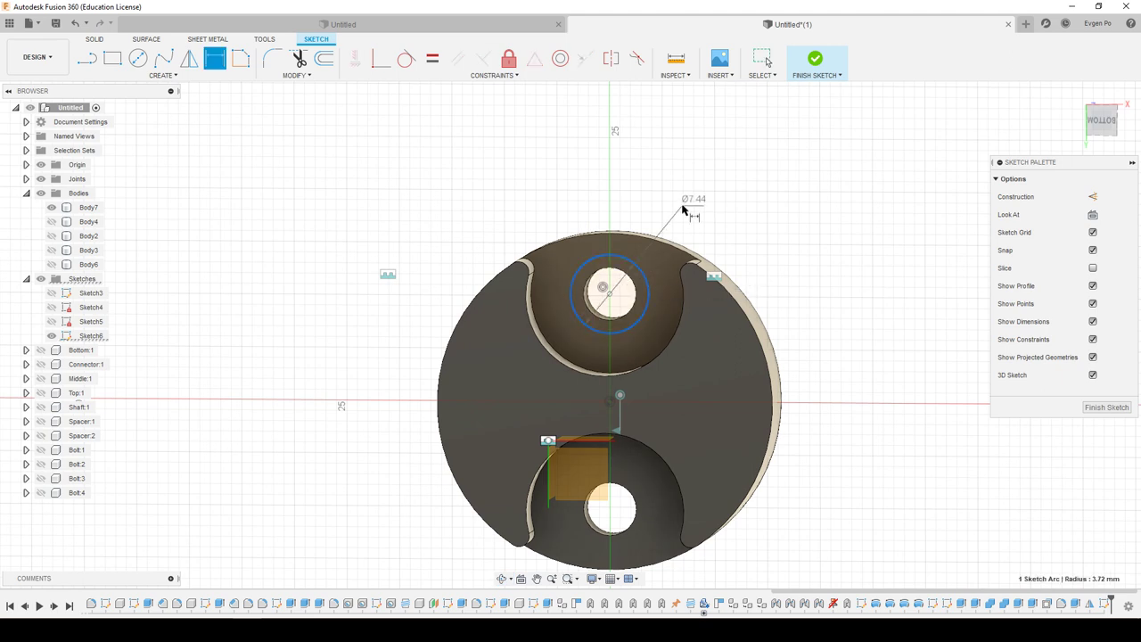
{"action": "left_click", "coordinate": [683, 210]}
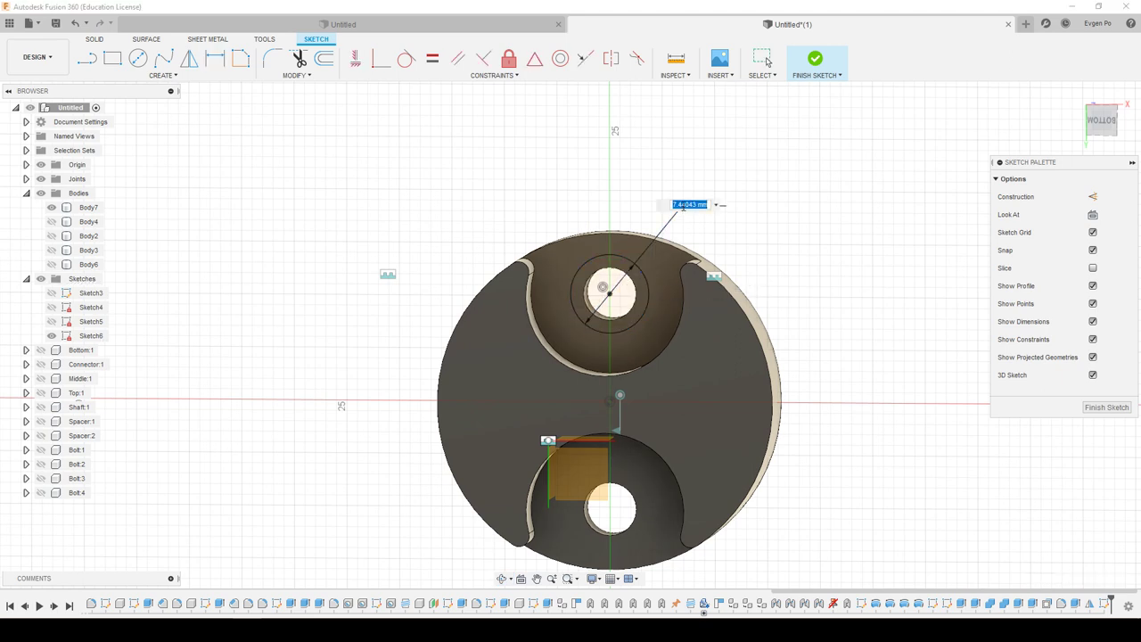
{"action": "key", "text": "Return"}
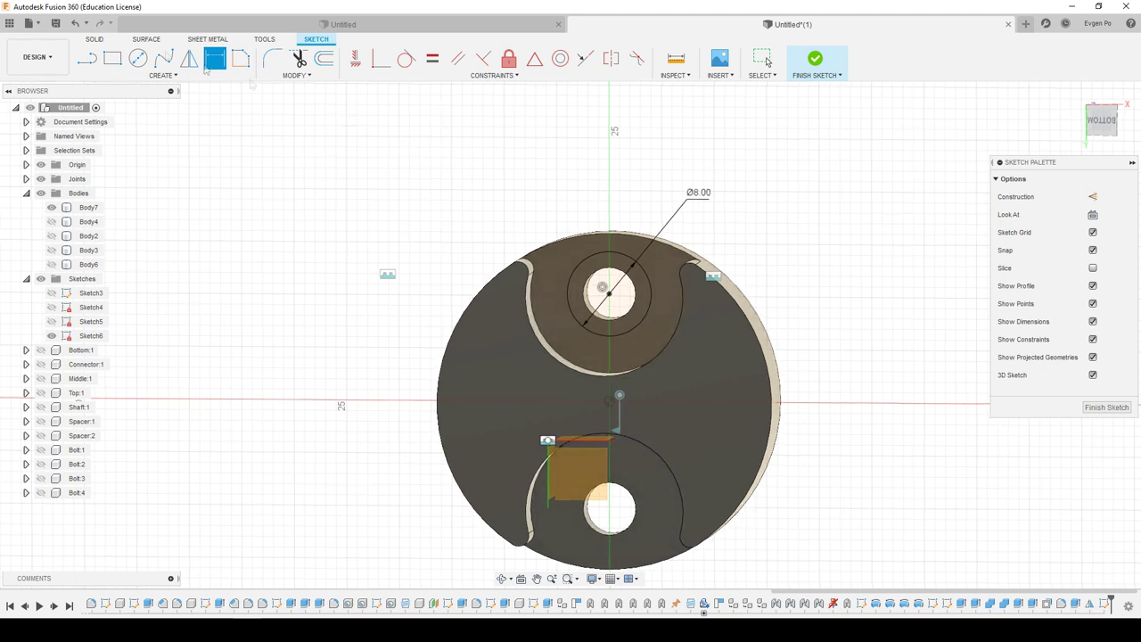
Extrude the ring around the hole 1 mm, joined to the disc.
{"action": "left_click", "coordinate": [95, 39]}
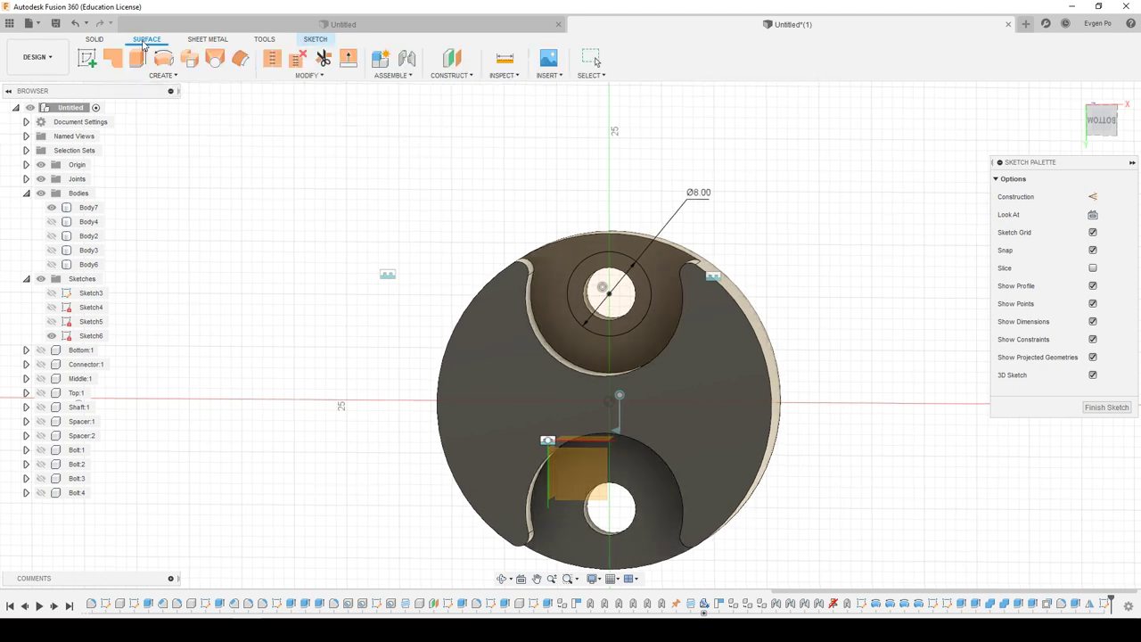
{"action": "left_click", "coordinate": [112, 58]}
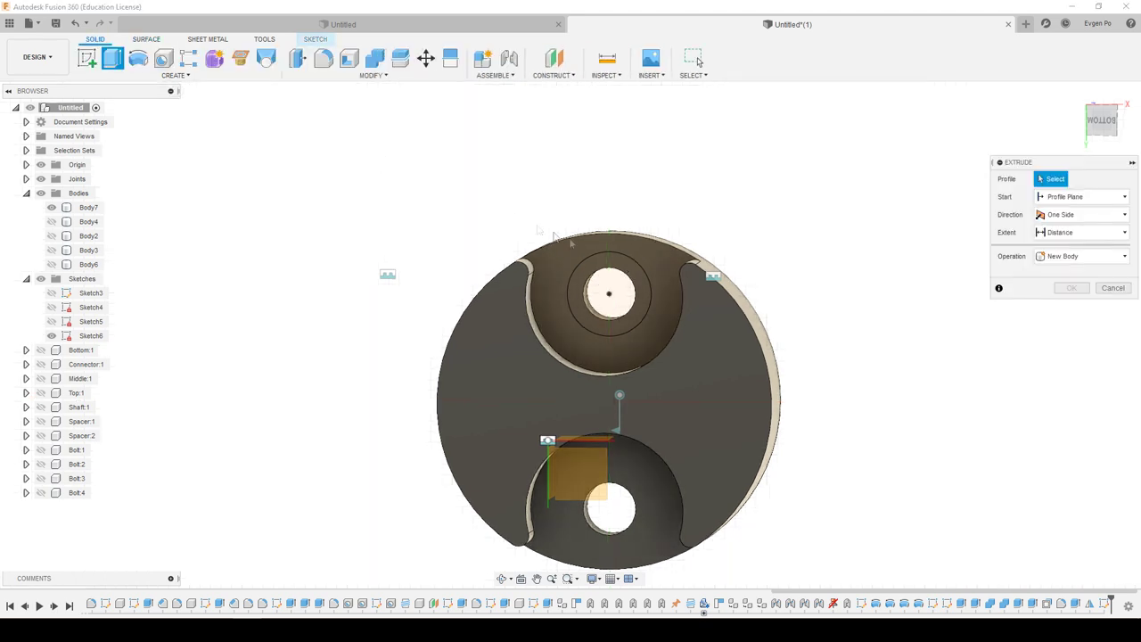
{"action": "left_click", "coordinate": [616, 263]}
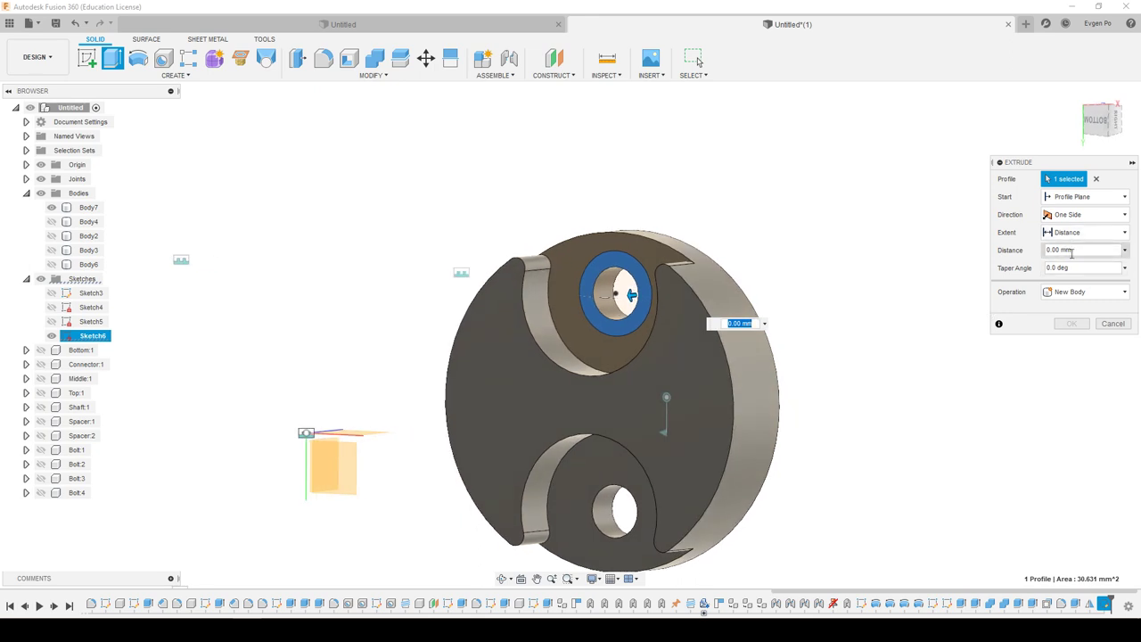
{"action": "type", "text": "1"}
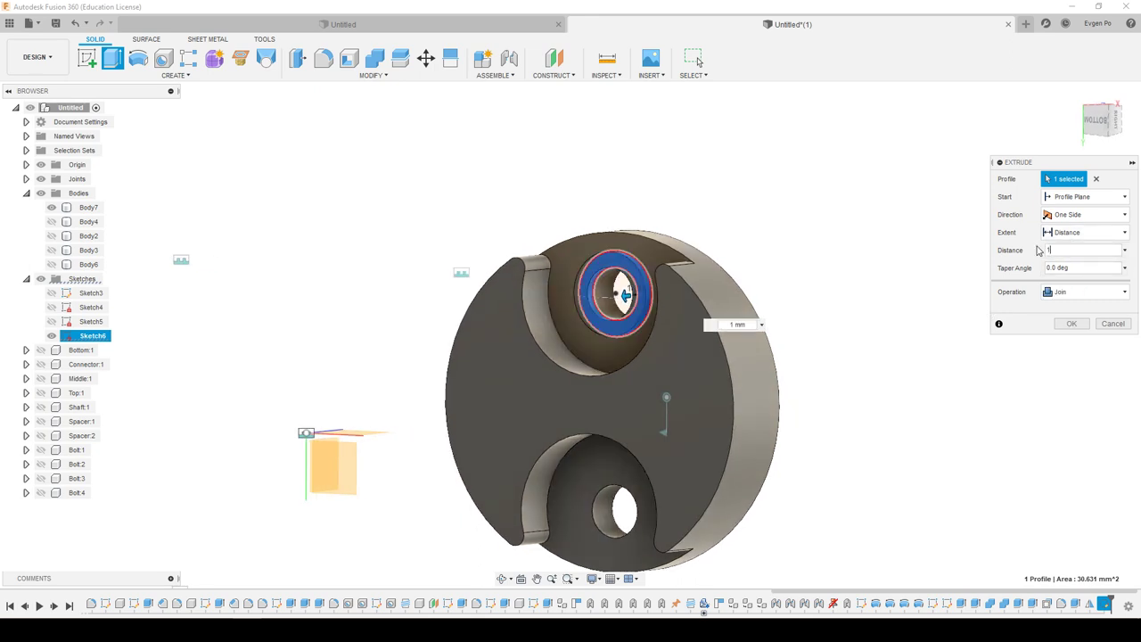
{"action": "left_click", "coordinate": [1072, 323]}
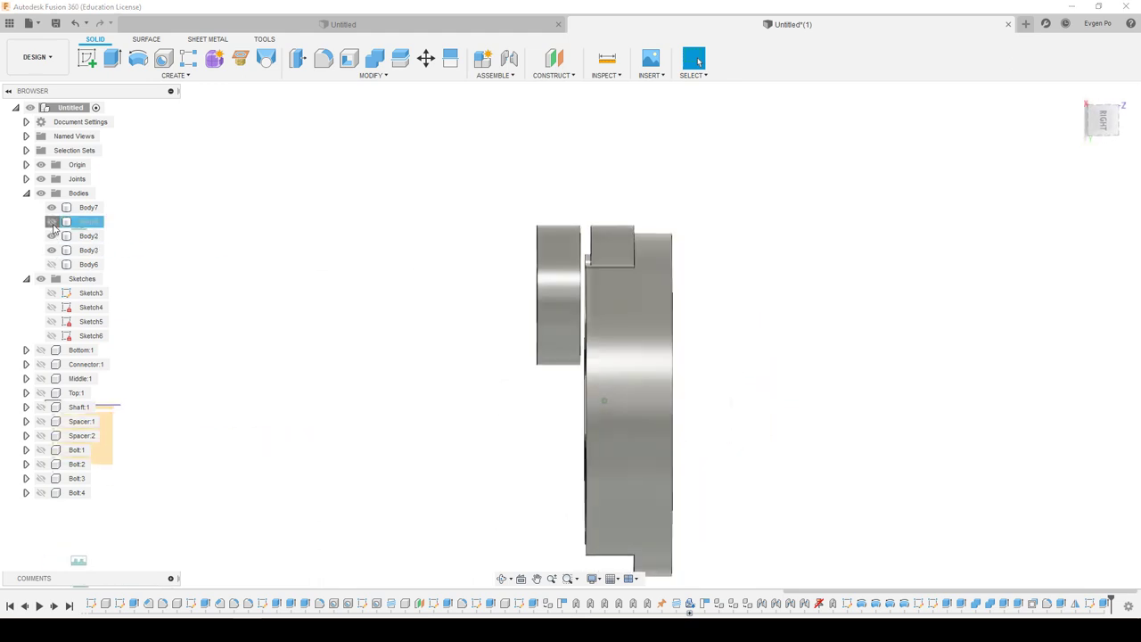
Move Body4, Body2 and Body3 −1 mm along Z, then select the exposed face below the boss.
{"action": "left_click", "coordinate": [71, 221]}
{"action": "left_click", "coordinate": [71, 235], "text": "ctrl"}
{"action": "left_click", "coordinate": [71, 249], "text": "ctrl"}
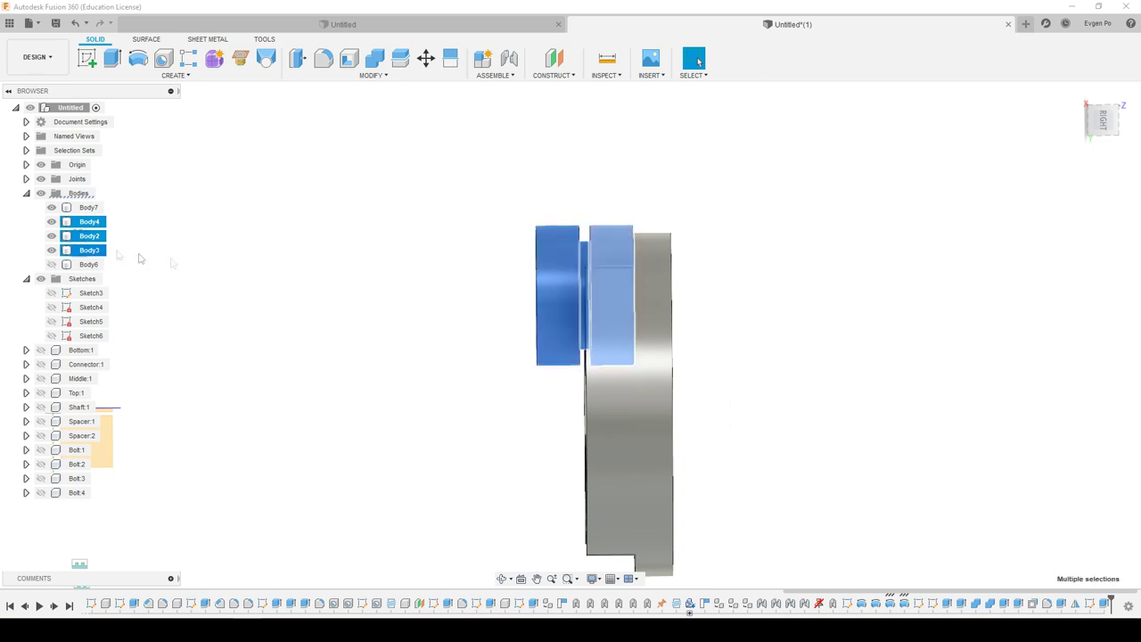
{"action": "right_click", "coordinate": [87, 229]}
{"action": "left_click", "coordinate": [116, 230]}
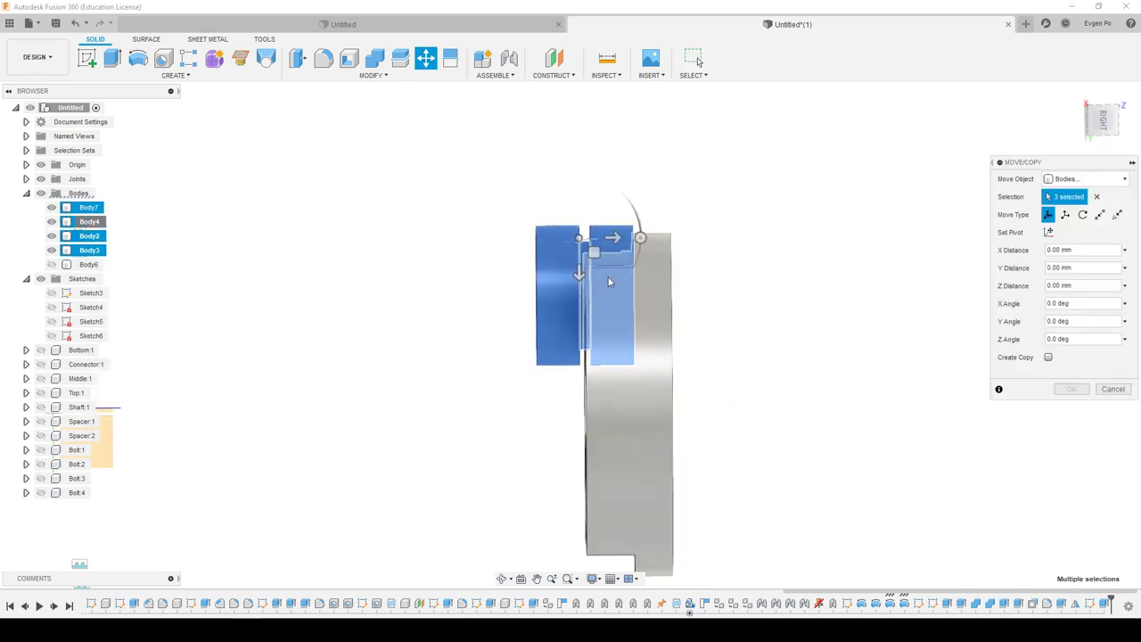
{"action": "left_click", "coordinate": [608, 230]}
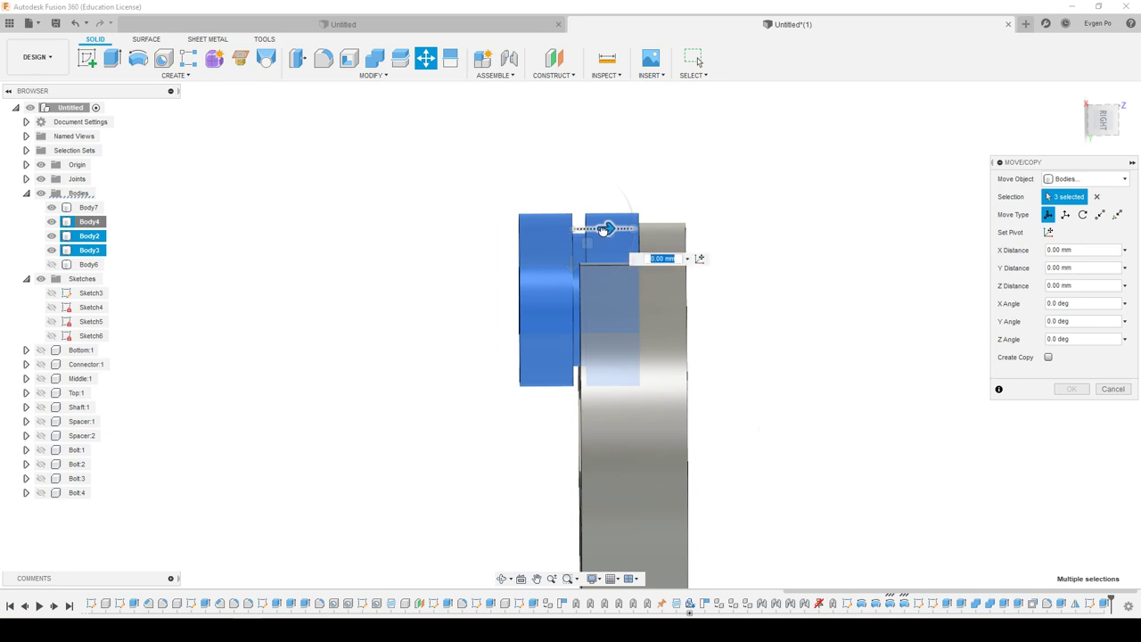
{"action": "left_click_drag", "start_coordinate": [607, 230], "coordinate": [662, 275]}
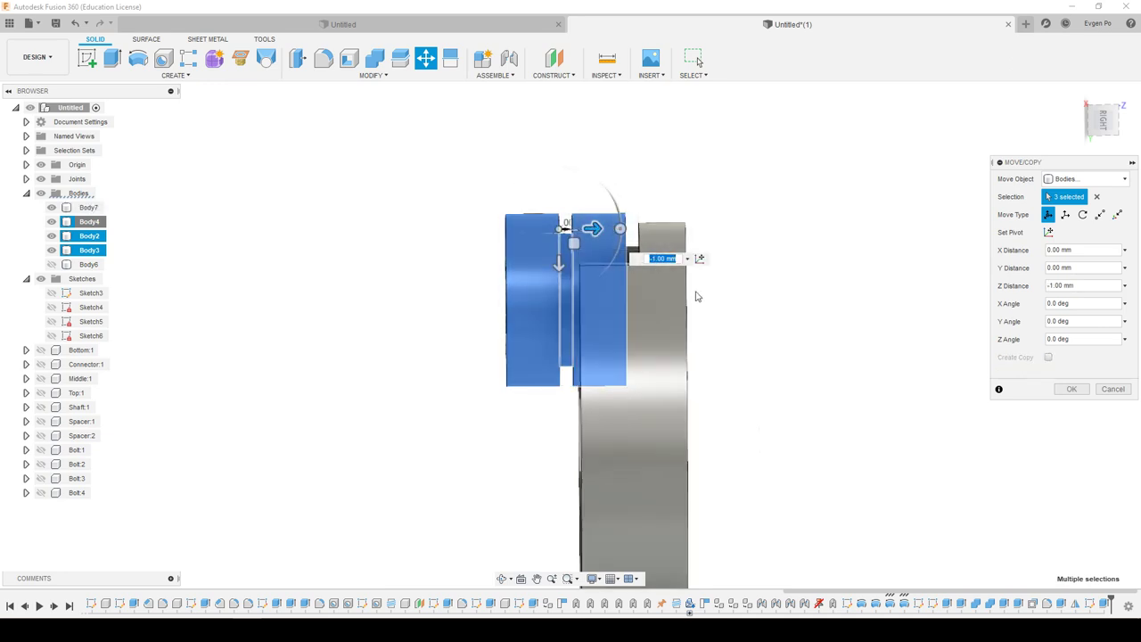
{"action": "left_click", "coordinate": [1072, 390]}
{"action": "mouse_move", "coordinate": [683, 306]}
{"action": "middle_mouse_down", "text": "shift"}
{"action": "mouse_move", "coordinate": [626, 288]}
{"action": "mouse_move", "coordinate": [598, 329]}
{"action": "mouse_move", "coordinate": [550, 487]}
{"action": "middle_mouse_up", "text": "shift"}
{"action": "left_click", "coordinate": [550, 487]}
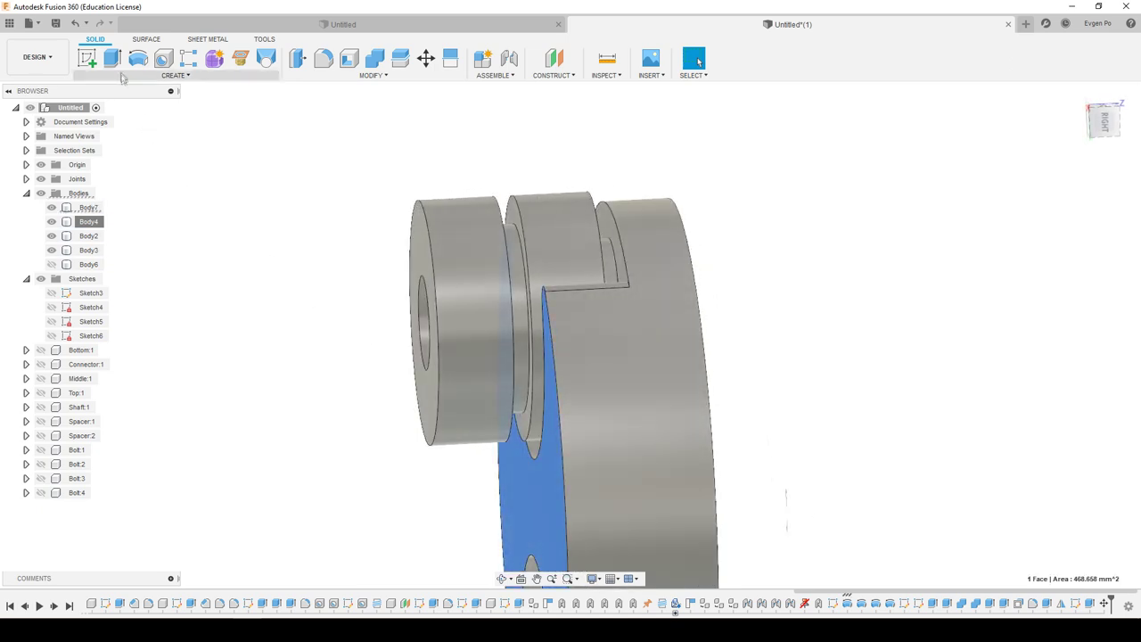
Extrude the exposed face 1 mm as a join.
{"action": "key", "text": "e"}
{"action": "type", "text": "1"}
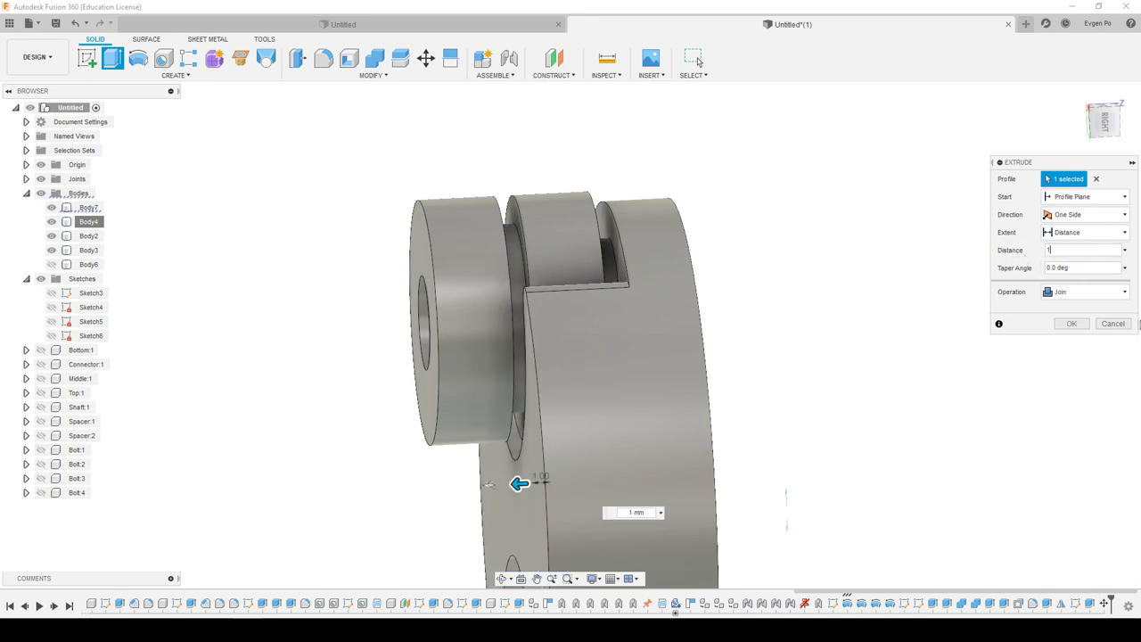
{"action": "left_click", "coordinate": [1072, 324]}
{"action": "mouse_move", "coordinate": [624, 357]}
{"action": "middle_mouse_down", "text": "shift"}
{"action": "mouse_move", "coordinate": [541, 275]}
{"action": "mouse_move", "coordinate": [276, 222]}
{"action": "middle_mouse_up", "text": "shift"}
{"action": "left_click", "coordinate": [277, 222]}
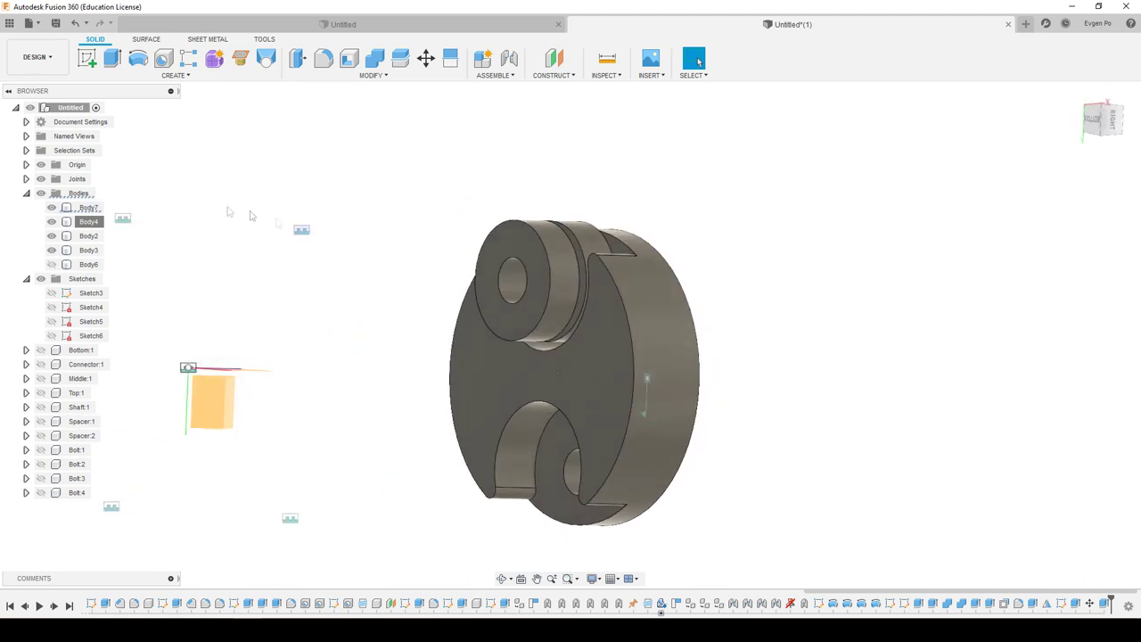
Hide Body4, Body2 and Body3 so only the slotted disc shows.
{"action": "left_click", "coordinate": [51, 235]}
{"action": "left_click", "coordinate": [52, 250]}
{"action": "left_click", "coordinate": [176, 75]}
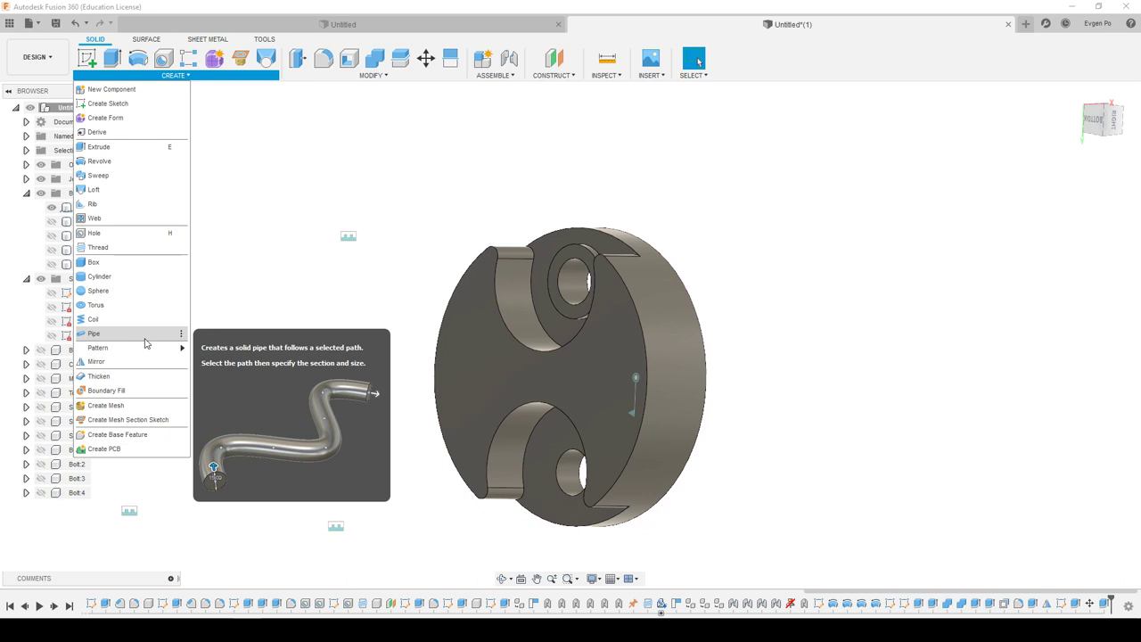
{"action": "mouse_move", "coordinate": [99, 347]}
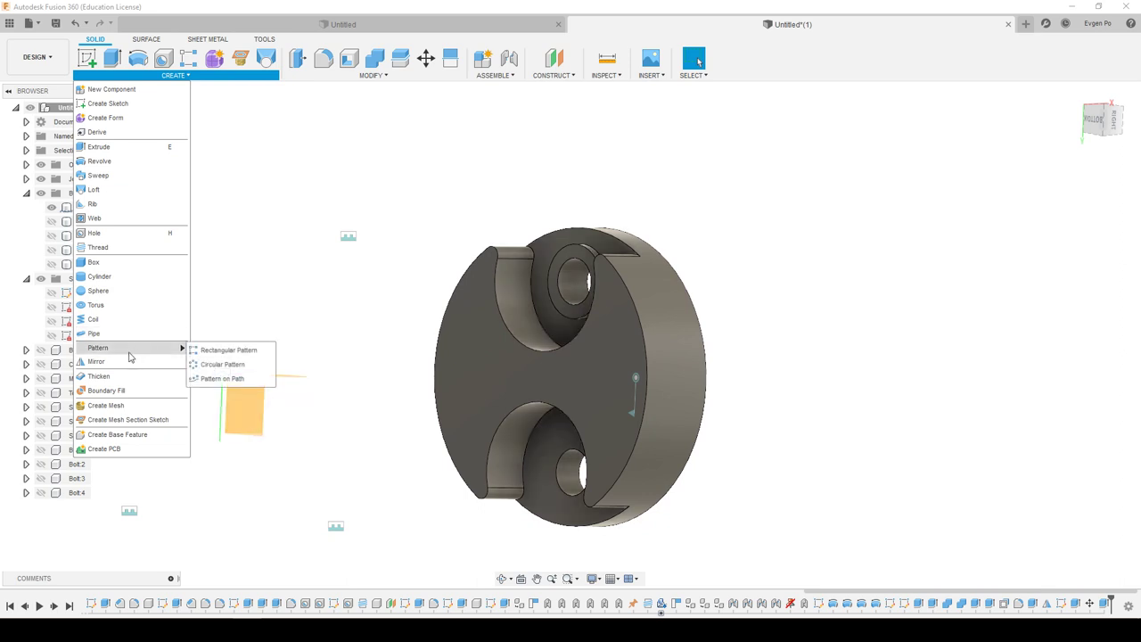
Try mirroring the upper ring boss faces across the origin plane; it fails with an error.
{"action": "left_click", "coordinate": [125, 361]}
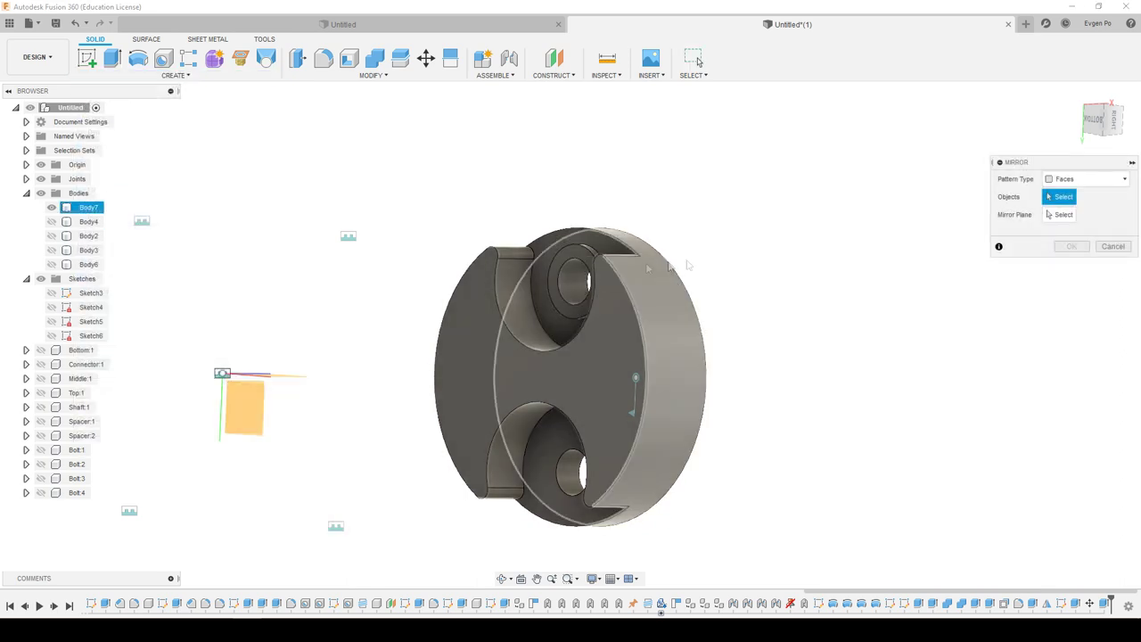
{"action": "scroll", "coordinate": [565, 279], "scroll_direction": "up", "scroll_amount": 5}
{"action": "left_click", "coordinate": [496, 243]}
{"action": "scroll", "coordinate": [497, 243], "scroll_direction": "up", "scroll_amount": 2}
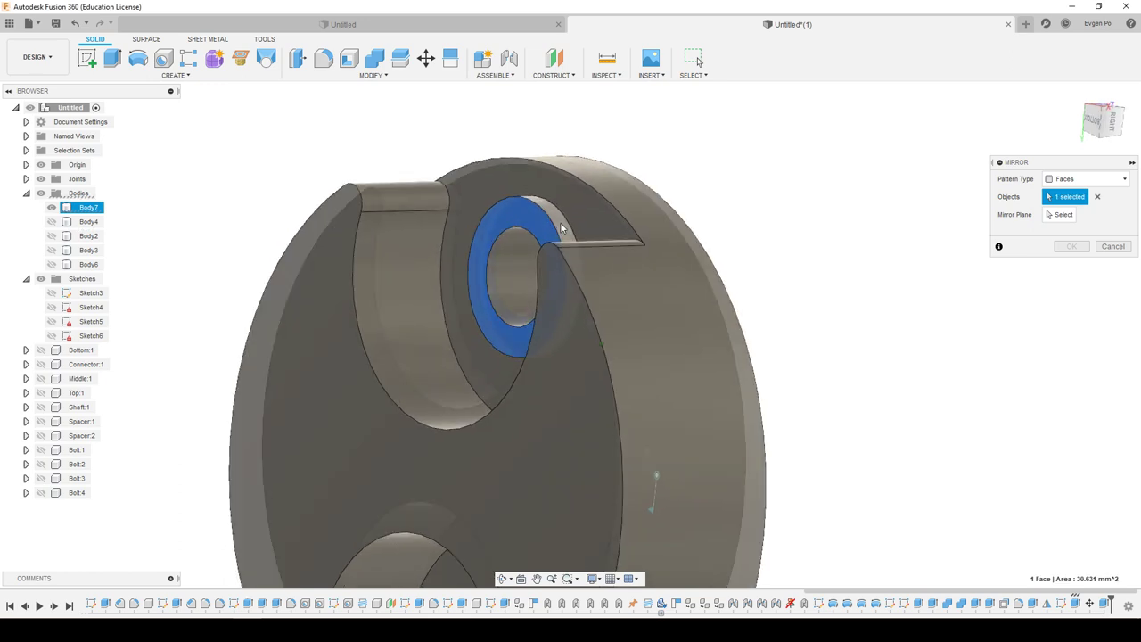
{"action": "left_click", "coordinate": [559, 223]}
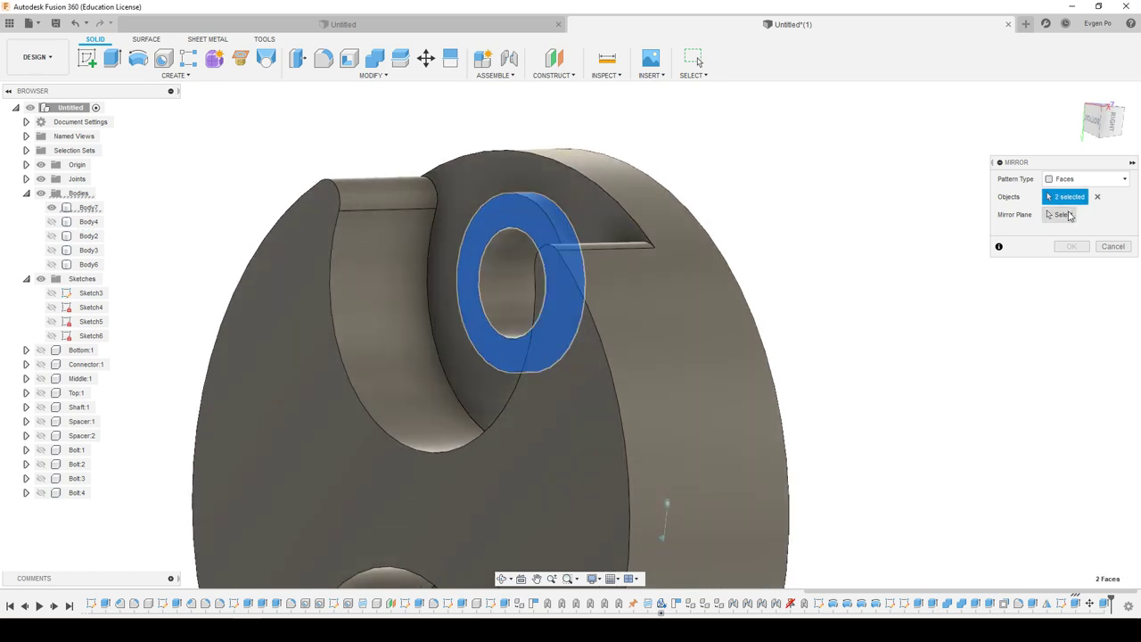
{"action": "left_click", "coordinate": [540, 272]}
{"action": "left_click", "coordinate": [1061, 215]}
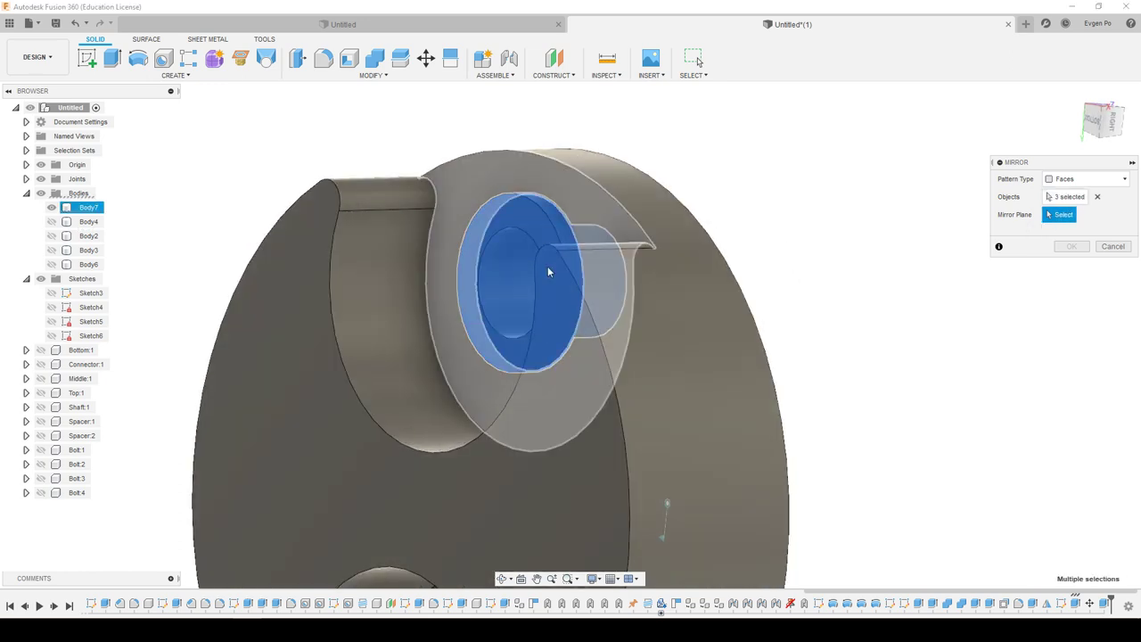
{"action": "scroll", "coordinate": [548, 272], "scroll_direction": "down", "scroll_amount": 5}
{"action": "left_click", "coordinate": [150, 400]}
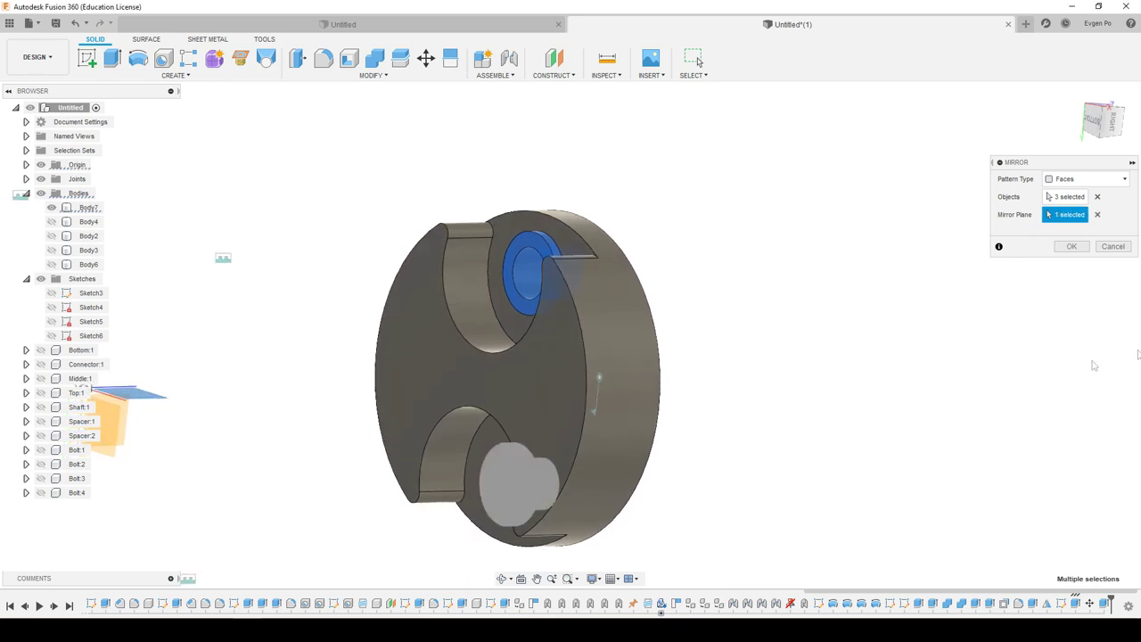
{"action": "left_click", "coordinate": [1075, 248]}
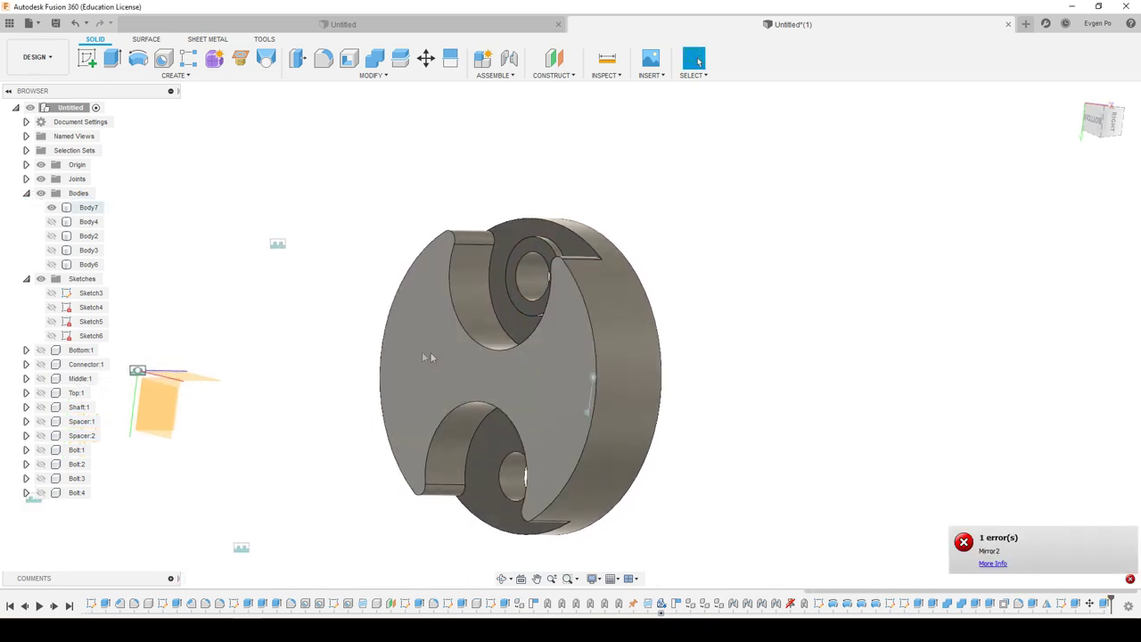
Reselect the two ring faces of the upper boss.
{"action": "left_click", "coordinate": [176, 75]}
{"action": "mouse_move", "coordinate": [98, 348]}
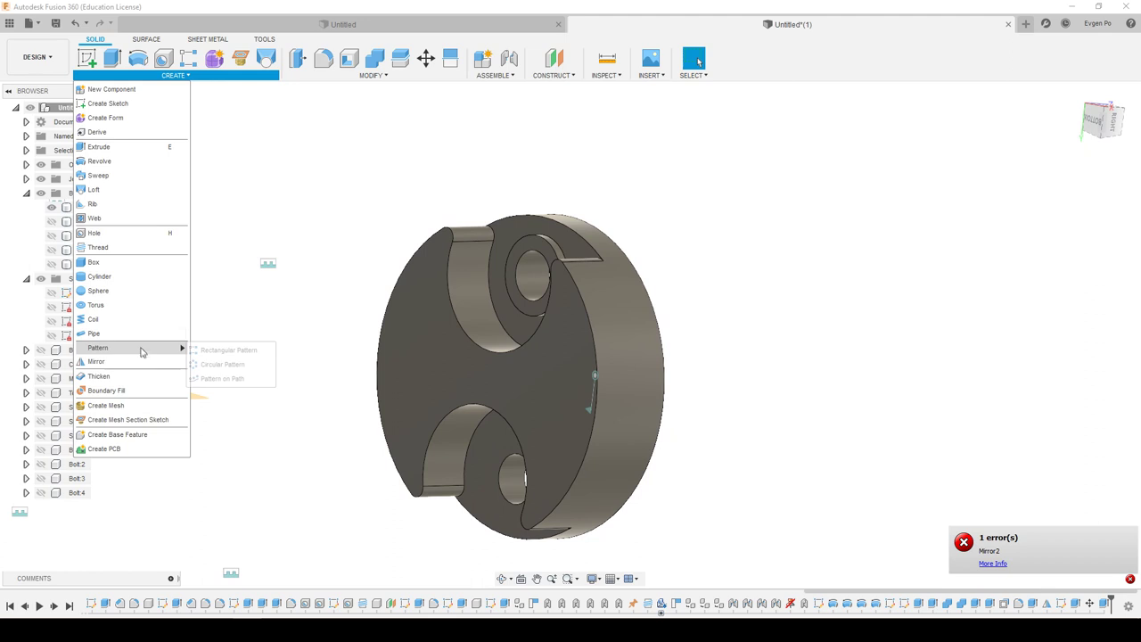
{"action": "scroll", "coordinate": [551, 263], "scroll_direction": "up", "scroll_amount": 5}
{"action": "left_click", "coordinate": [551, 263]}
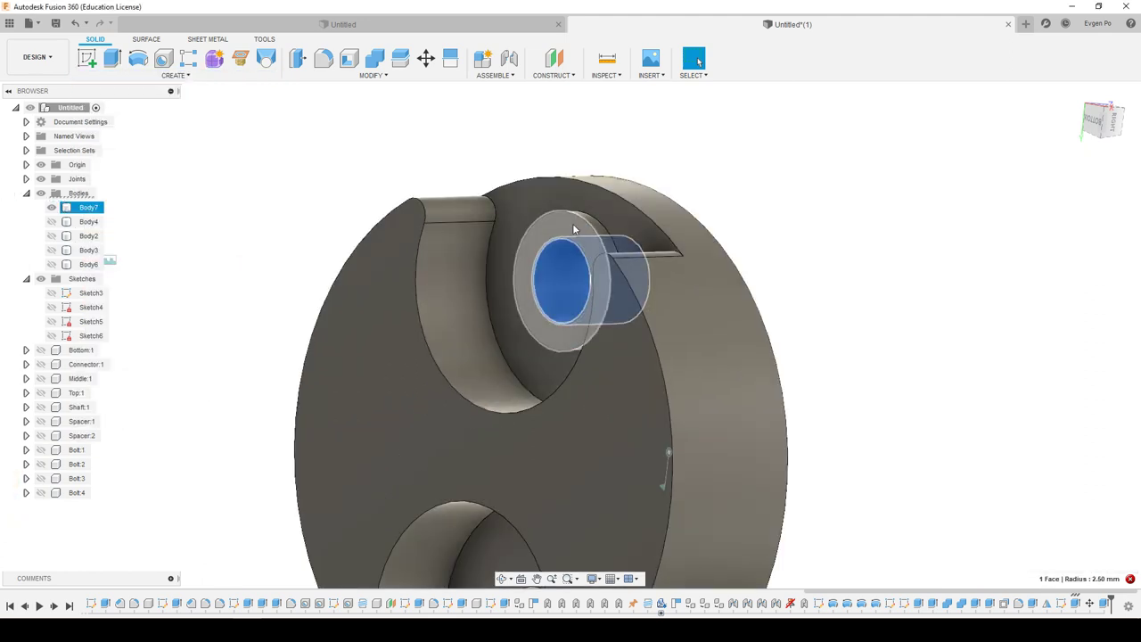
{"action": "left_click", "coordinate": [581, 221]}
{"action": "scroll", "coordinate": [585, 220], "scroll_direction": "up", "scroll_amount": 5}
{"action": "key", "text": "Escape"}
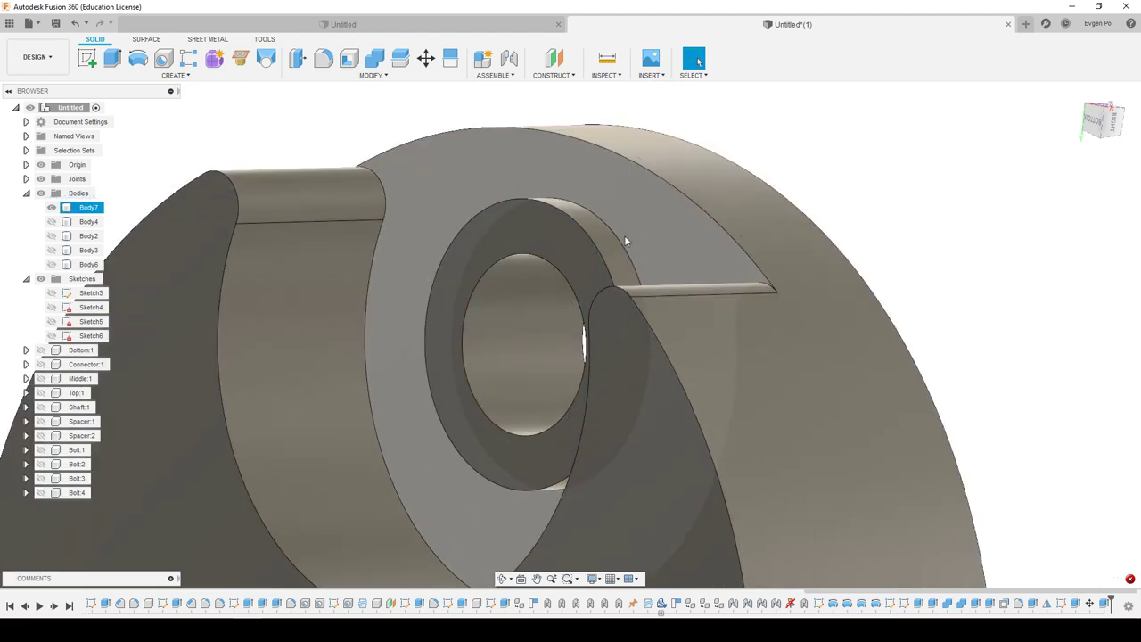
{"action": "left_click", "coordinate": [605, 239]}
Mirror the two ring faces across the origin plane onto the lower hole, then show Body3.
{"action": "left_click", "coordinate": [174, 75]}
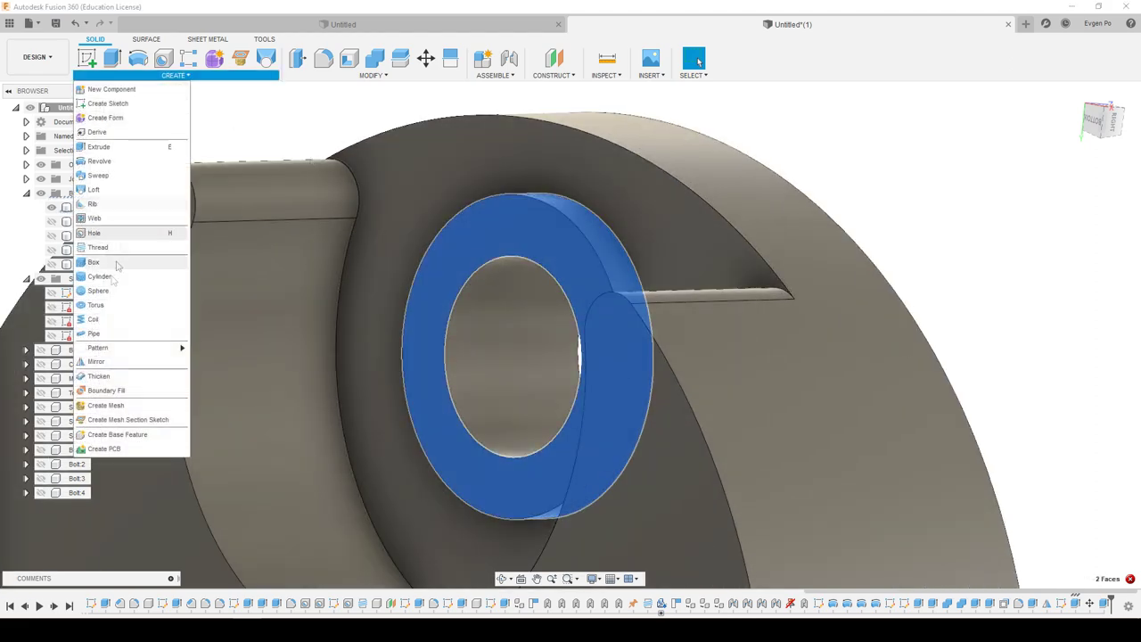
{"action": "left_click", "coordinate": [96, 361]}
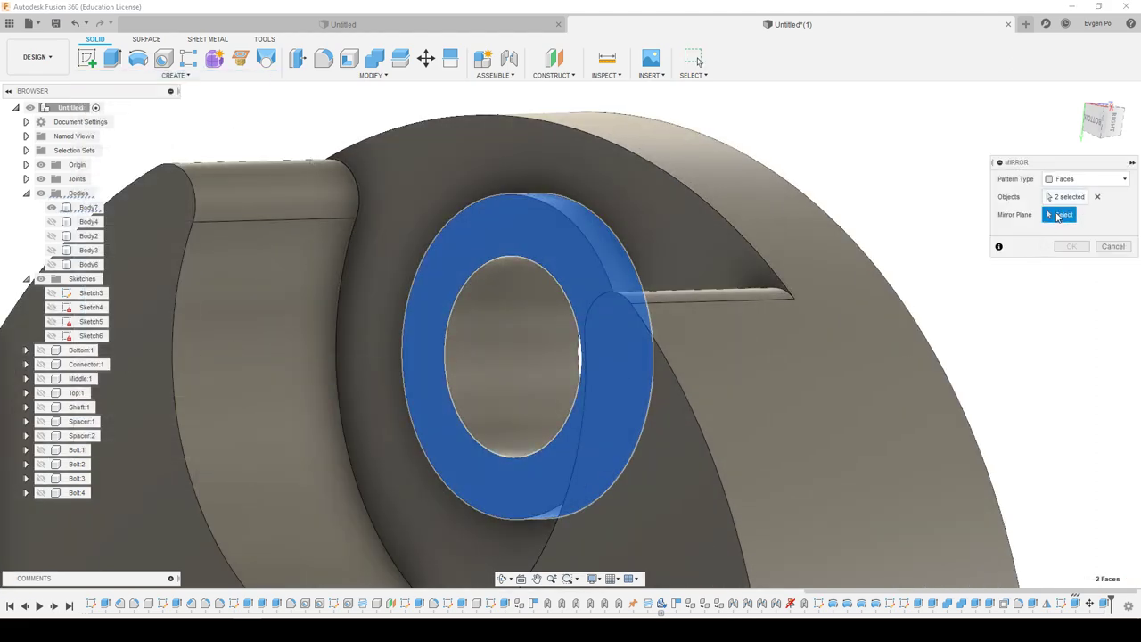
{"action": "left_click", "coordinate": [1057, 216]}
{"action": "scroll", "coordinate": [909, 223], "scroll_direction": "down", "scroll_amount": 5}
{"action": "scroll", "coordinate": [614, 372], "scroll_direction": "down", "scroll_amount": 3}
{"action": "middle_click_drag", "start_coordinate": [322, 426], "coordinate": [509, 465], "text": "shift"}
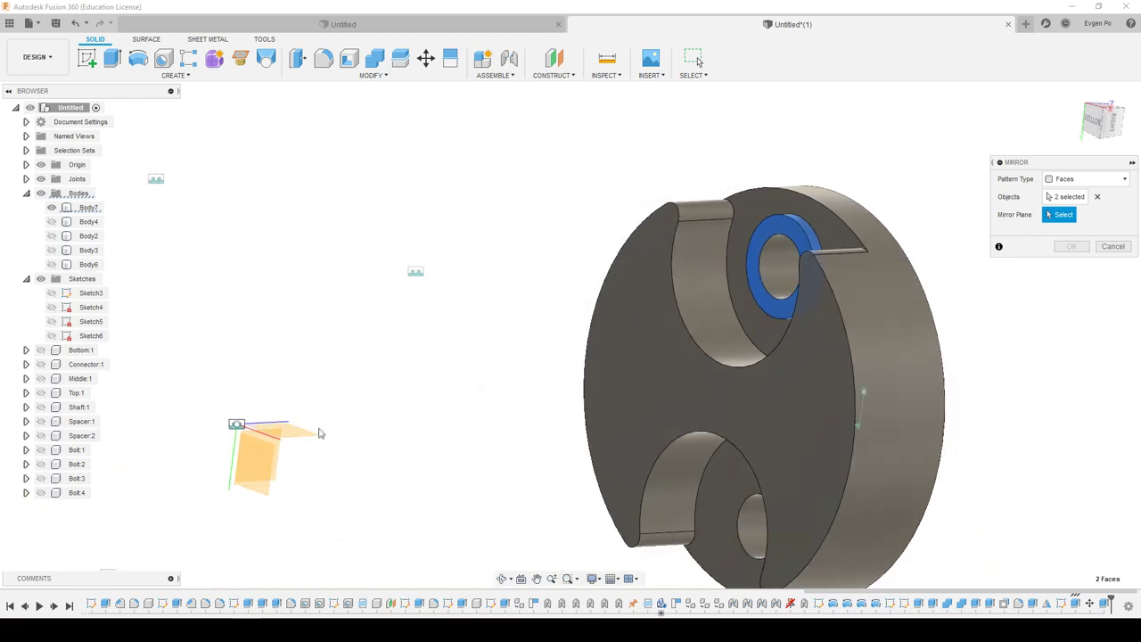
{"action": "middle_click_drag", "start_coordinate": [509, 466], "coordinate": [637, 522], "text": "shift"}
{"action": "left_click", "coordinate": [689, 526]}
{"action": "left_click", "coordinate": [1072, 246]}
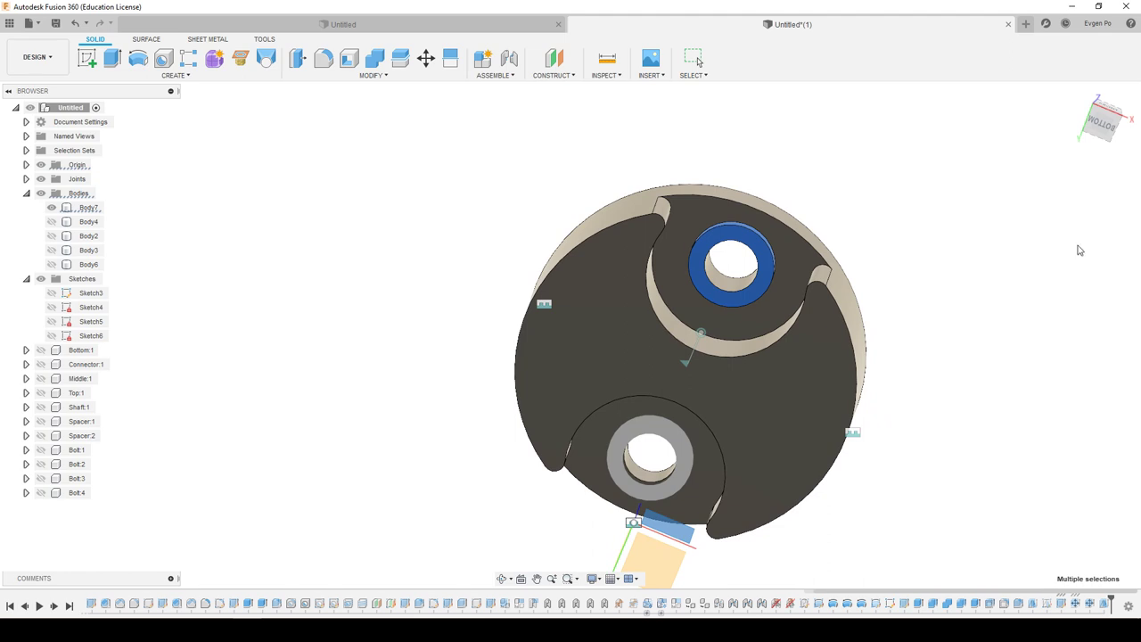
{"action": "mouse_move", "coordinate": [1071, 246]}
{"action": "middle_mouse_down", "text": "shift"}
{"action": "mouse_move", "coordinate": [907, 223]}
{"action": "mouse_move", "coordinate": [574, 233]}
{"action": "middle_mouse_up", "text": "shift"}
{"action": "left_click", "coordinate": [51, 249]}
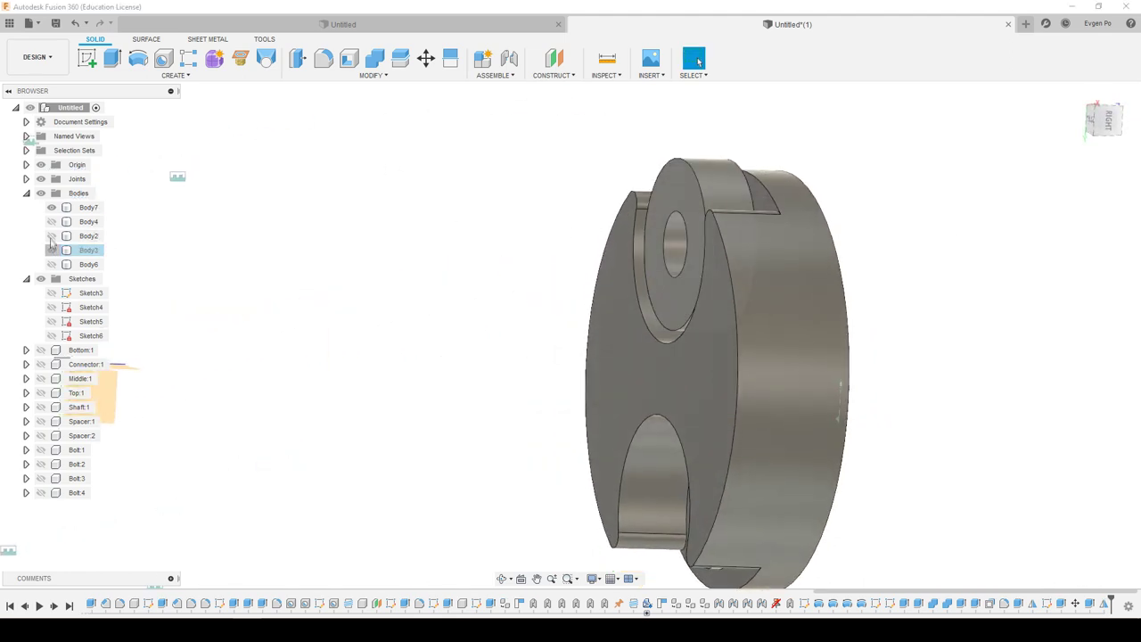
Show Body2 again, toggling the Body6 housing on and back off.
{"action": "left_click", "coordinate": [51, 235]}
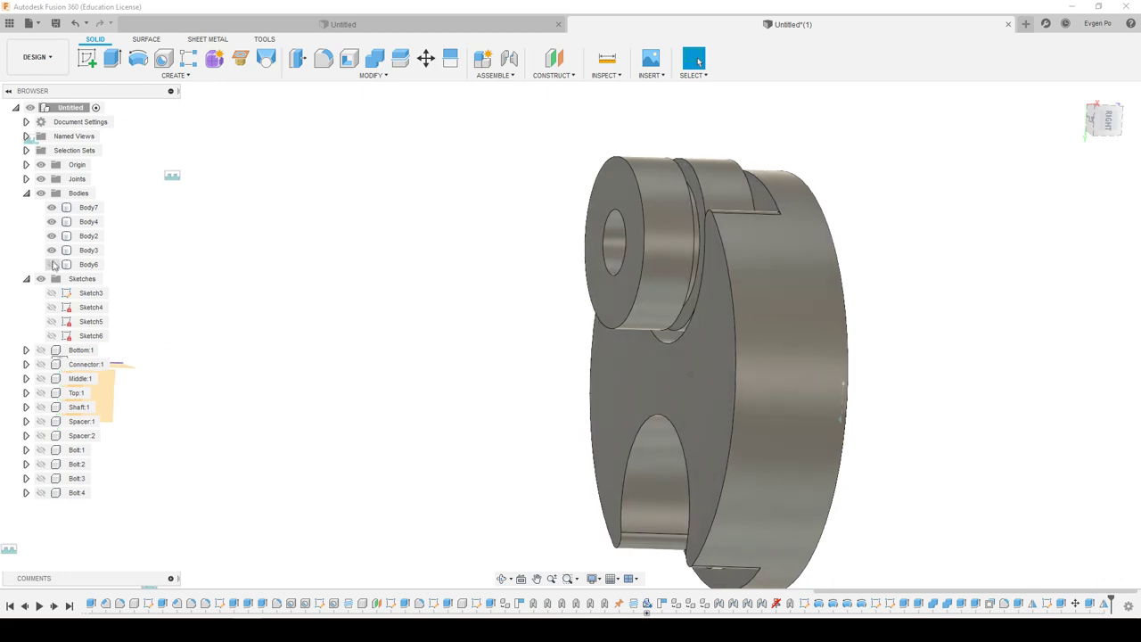
{"action": "left_click", "coordinate": [51, 264]}
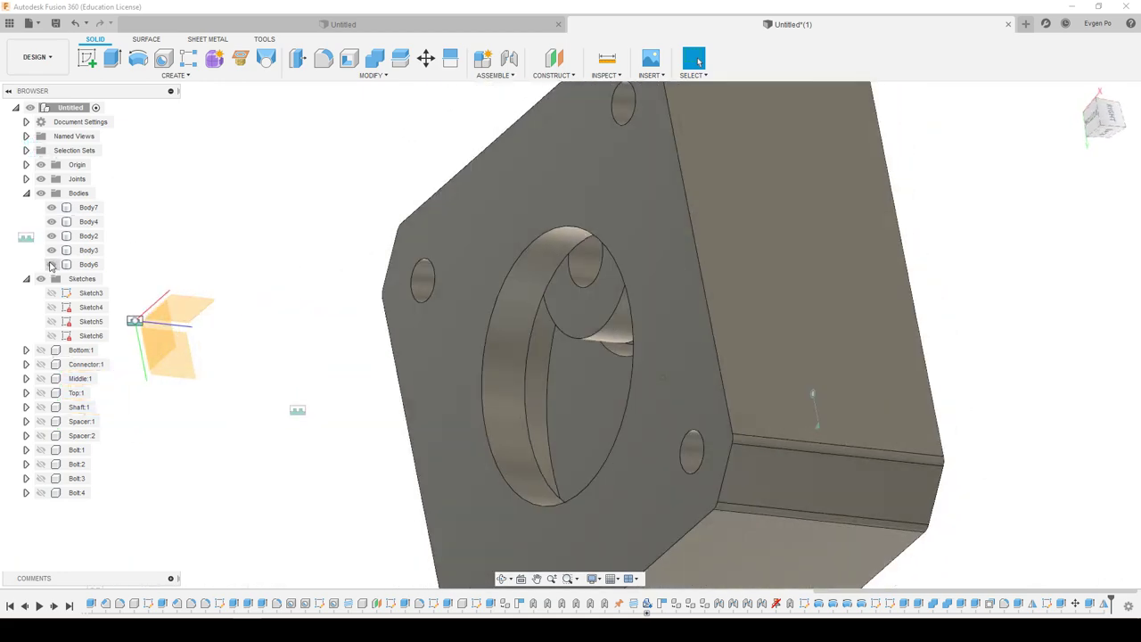
{"action": "left_click", "coordinate": [51, 263]}
{"action": "mouse_move", "coordinate": [65, 263]}
{"action": "middle_mouse_down", "text": "shift"}
{"action": "mouse_move", "coordinate": [330, 173]}
{"action": "mouse_move", "coordinate": [277, 165]}
{"action": "mouse_move", "coordinate": [330, 173]}
{"action": "middle_mouse_up", "text": "shift"}
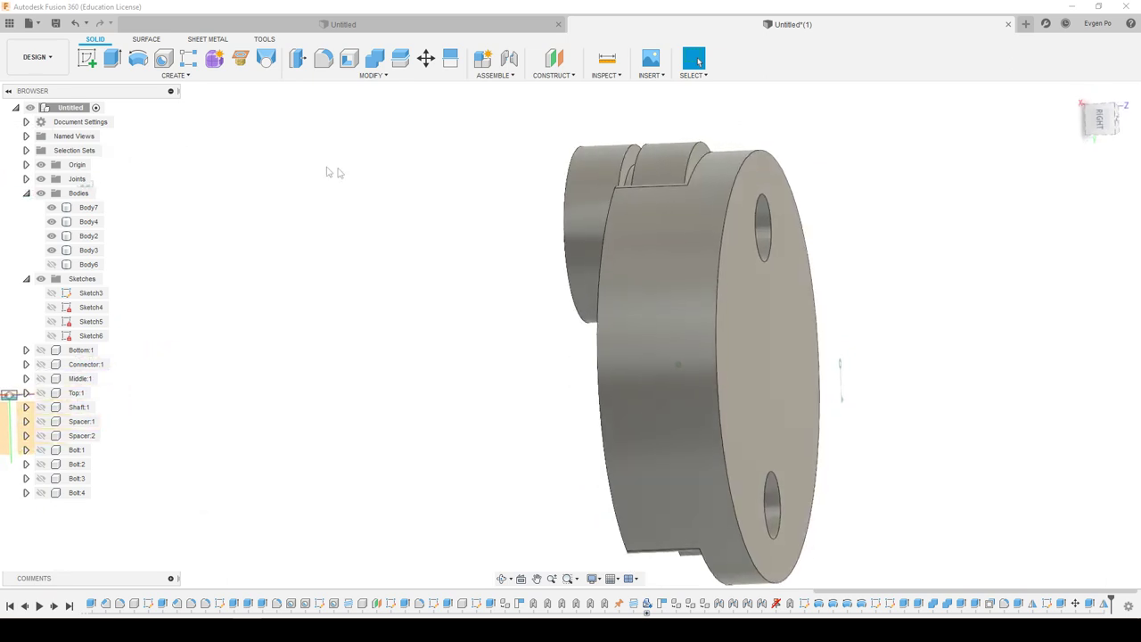
{"action": "left_click", "coordinate": [589, 188]}
{"action": "middle_click_drag", "start_coordinate": [590, 194], "coordinate": [554, 185], "text": "shift"}
View the assembly straight from the RIGHT side and start a new sketch on the YZ plane.
{"action": "mouse_move", "coordinate": [308, 118]}
{"action": "middle_mouse_down", "text": "shift"}
{"action": "mouse_move", "coordinate": [339, 112]}
{"action": "mouse_move", "coordinate": [487, 140]}
{"action": "mouse_move", "coordinate": [380, 189]}
{"action": "middle_mouse_up", "text": "shift"}
{"action": "middle_click_drag", "start_coordinate": [720, 125], "coordinate": [724, 122], "text": "shift"}
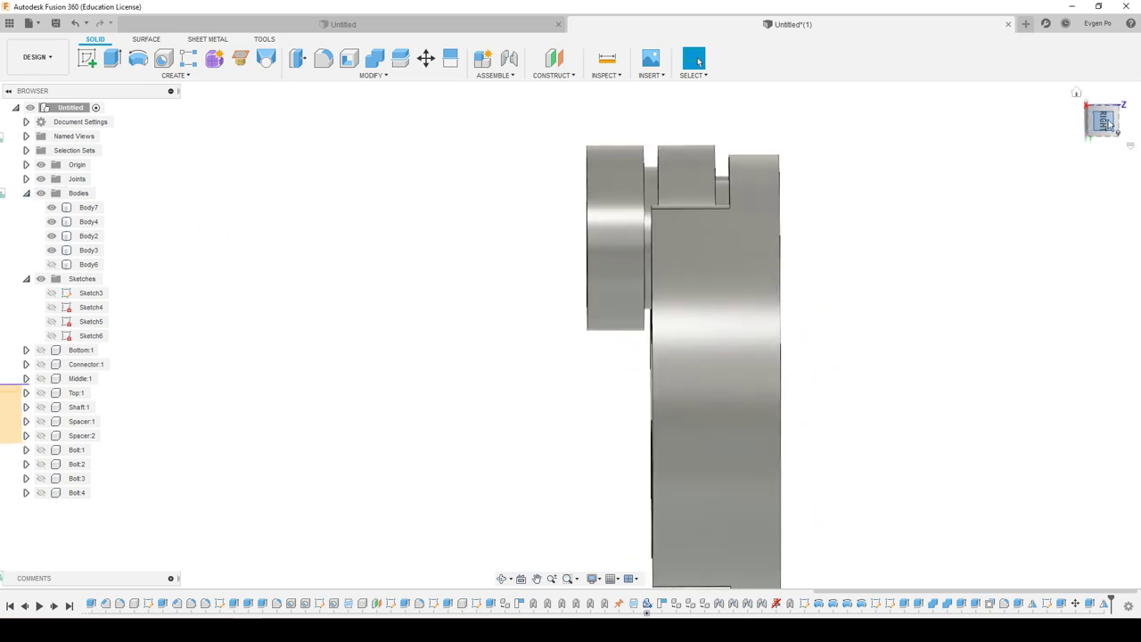
{"action": "mouse_move", "coordinate": [1108, 125]}
{"action": "middle_mouse_down", "text": "shift"}
{"action": "mouse_move", "coordinate": [721, 207]}
{"action": "mouse_move", "coordinate": [792, 201]}
{"action": "middle_mouse_up", "text": "shift"}
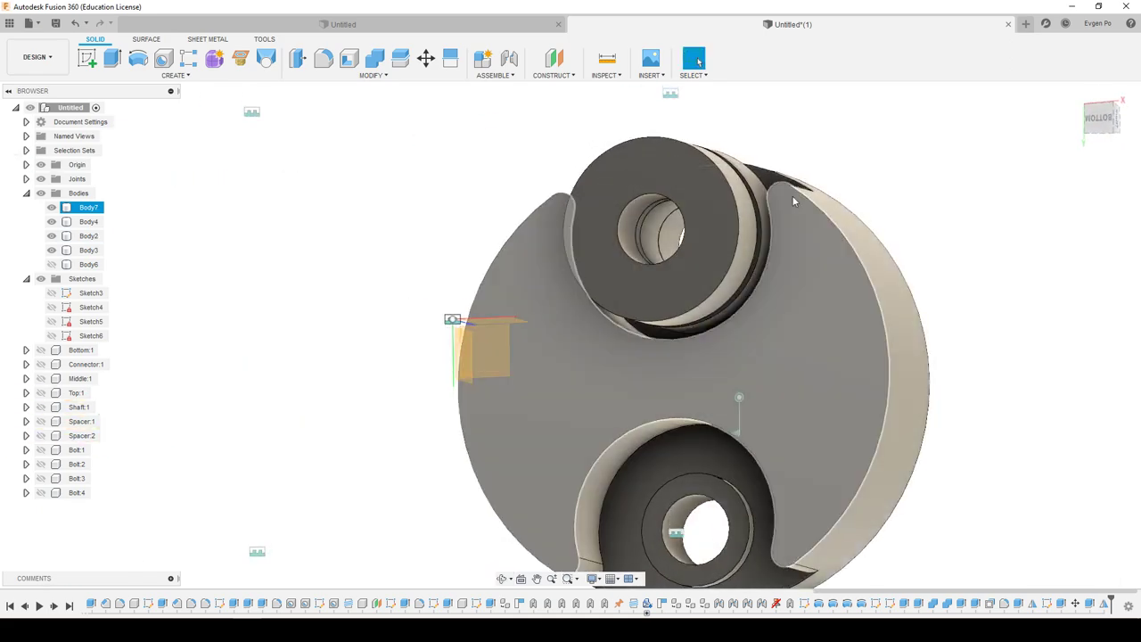
{"action": "left_click", "coordinate": [914, 181]}
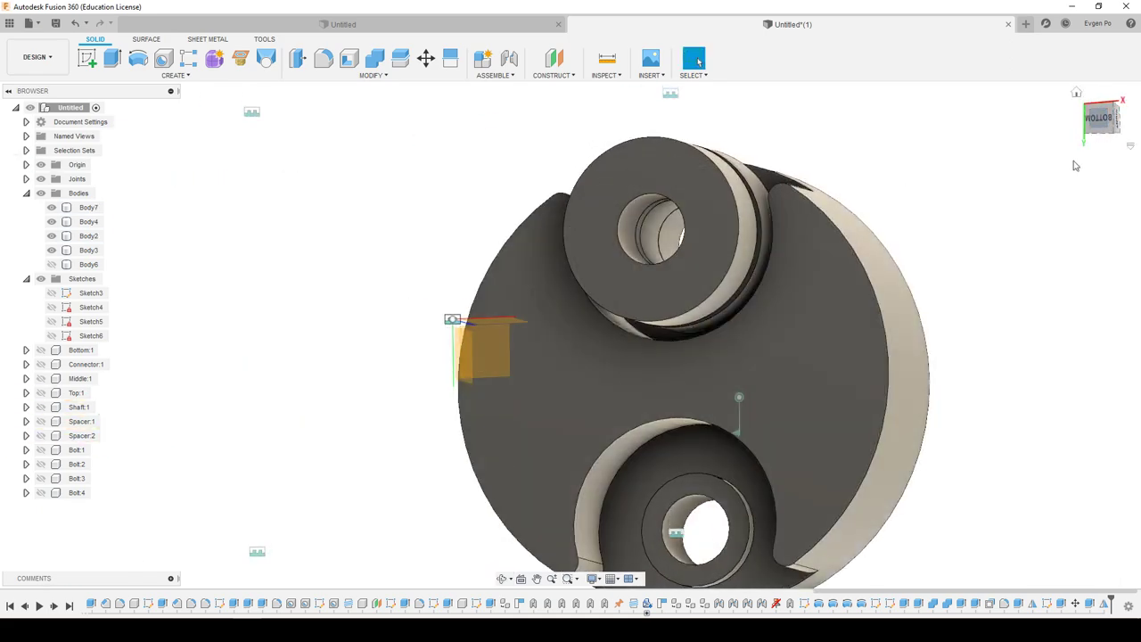
{"action": "left_click", "coordinate": [1114, 120]}
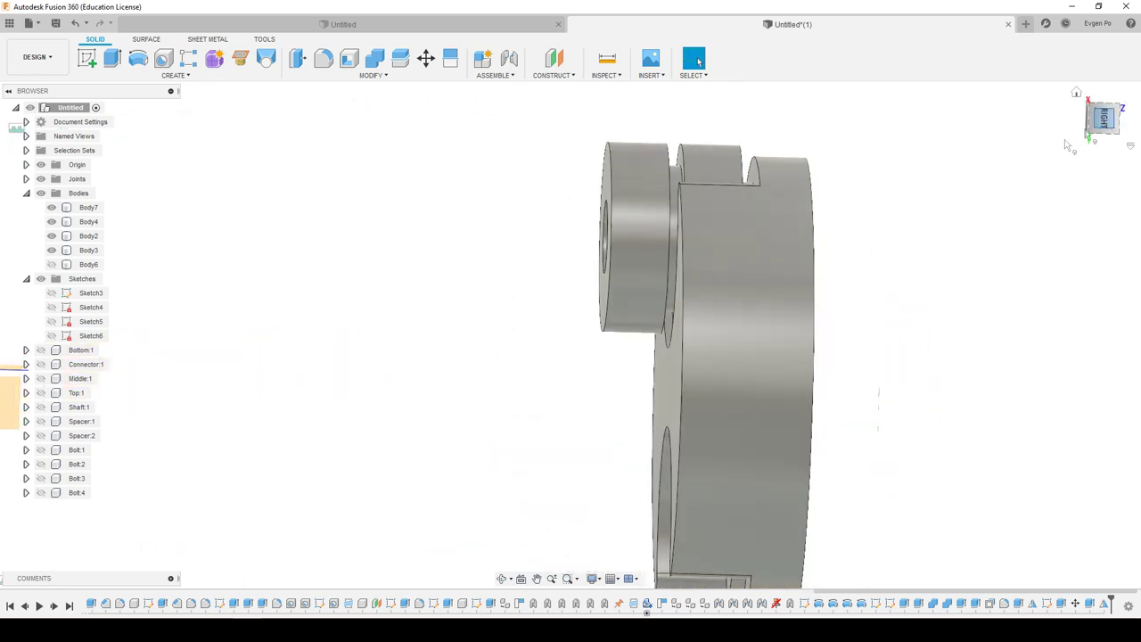
{"action": "left_click_drag", "start_coordinate": [5, 375], "coordinate": [334, 355]}
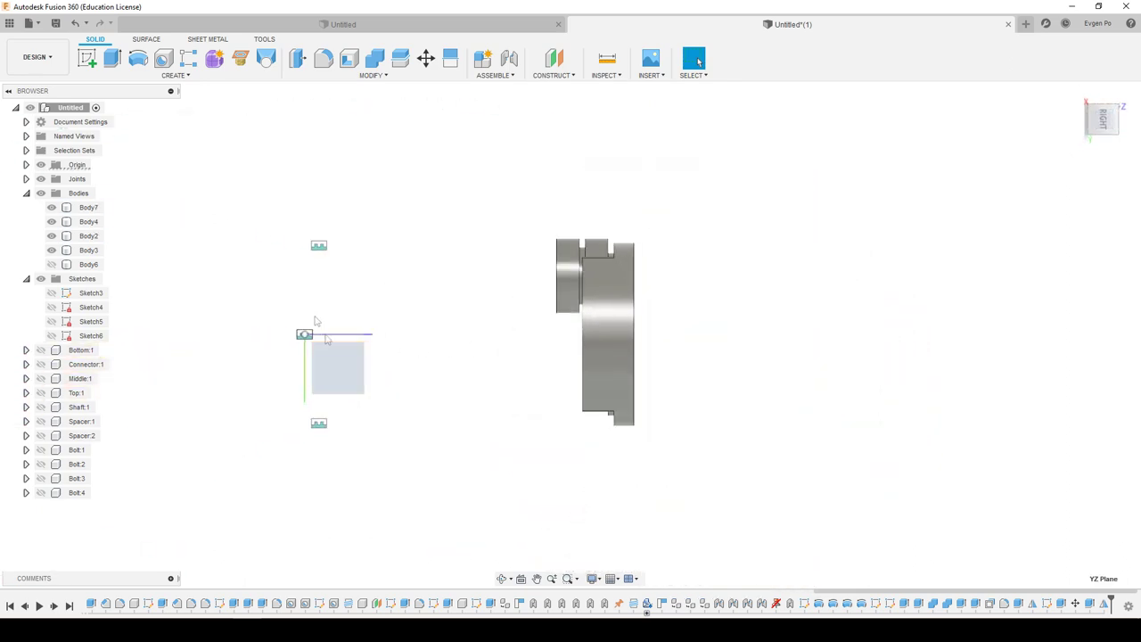
{"action": "left_click", "coordinate": [87, 58]}
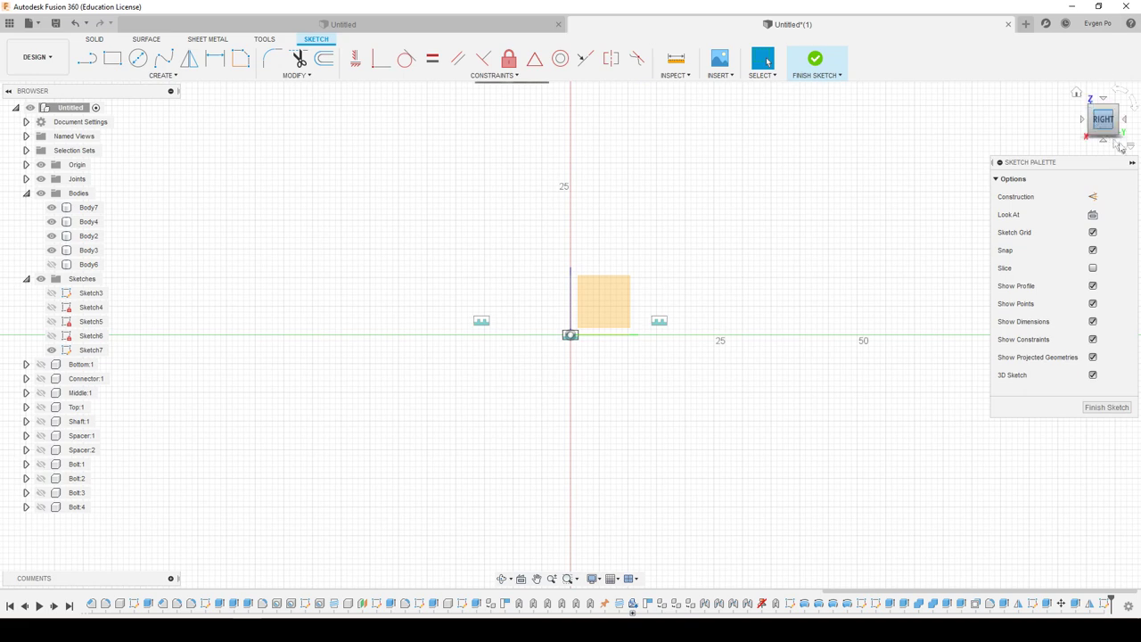
Project Body7, Body3, Body2 and Body4 into Sketch7 from the side view.
{"action": "left_click", "coordinate": [1134, 105]}
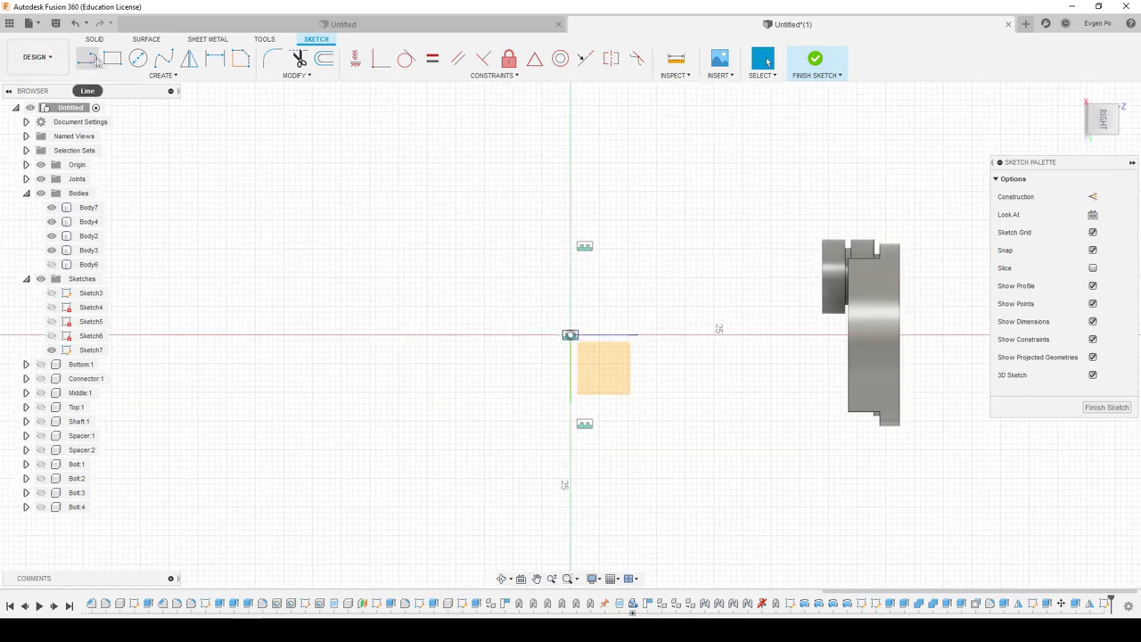
{"action": "left_click", "coordinate": [163, 75]}
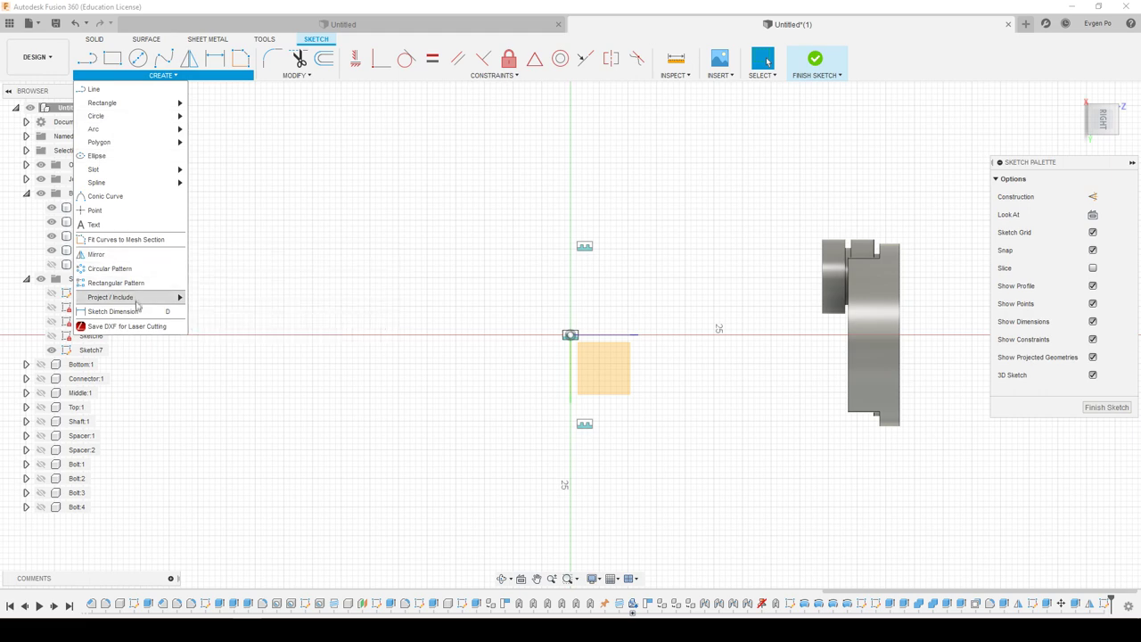
{"action": "mouse_move", "coordinate": [110, 297]}
{"action": "left_click", "coordinate": [210, 298]}
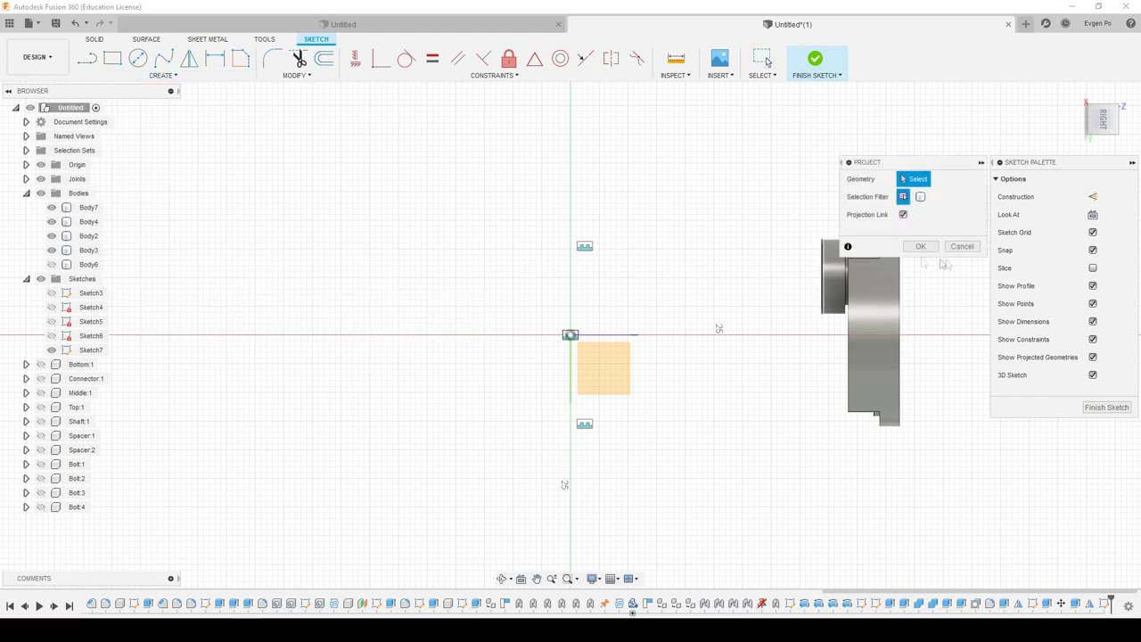
{"action": "scroll", "coordinate": [847, 316], "scroll_direction": "down", "scroll_amount": 2}
{"action": "scroll", "coordinate": [814, 304], "scroll_direction": "up", "scroll_amount": 5}
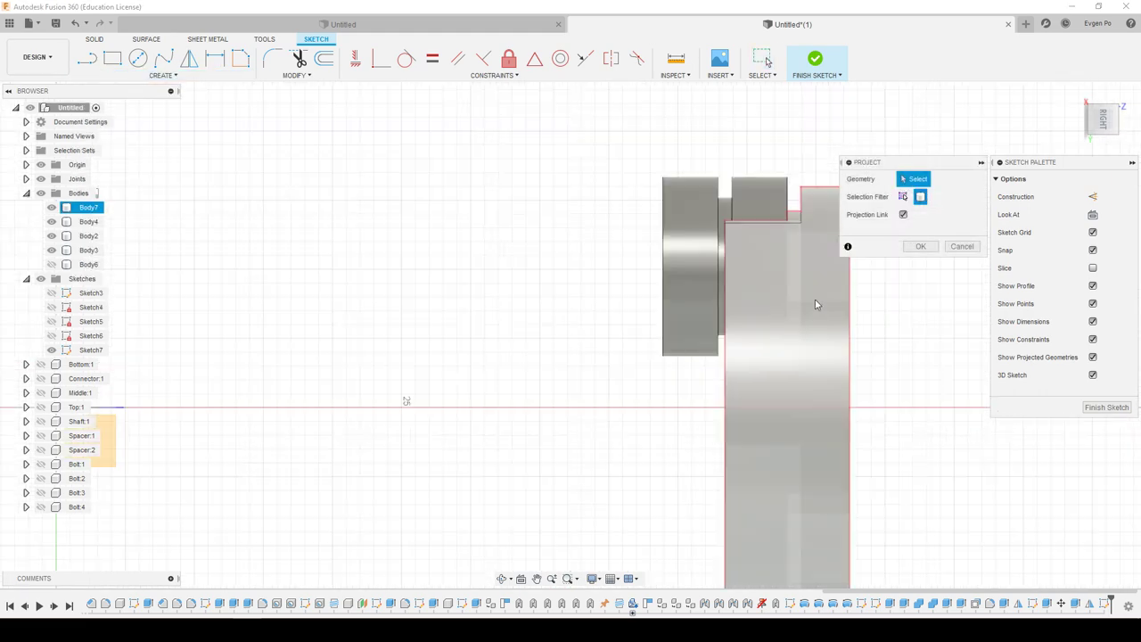
{"action": "left_click", "coordinate": [796, 244]}
{"action": "left_click", "coordinate": [758, 198]}
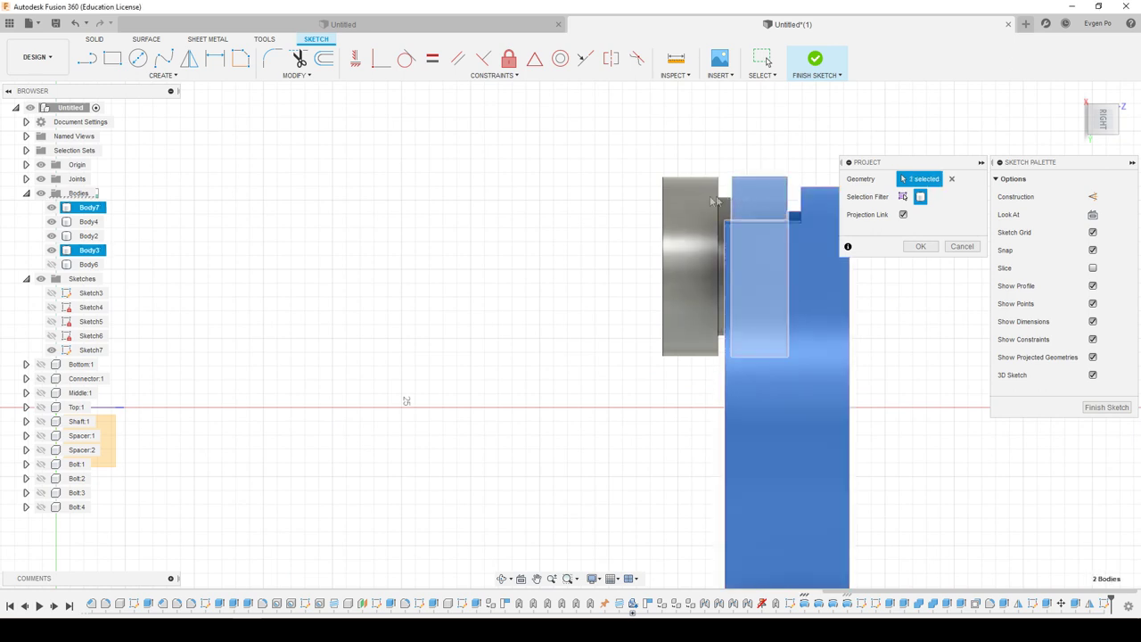
{"action": "left_click", "coordinate": [715, 203]}
{"action": "left_click", "coordinate": [715, 204]}
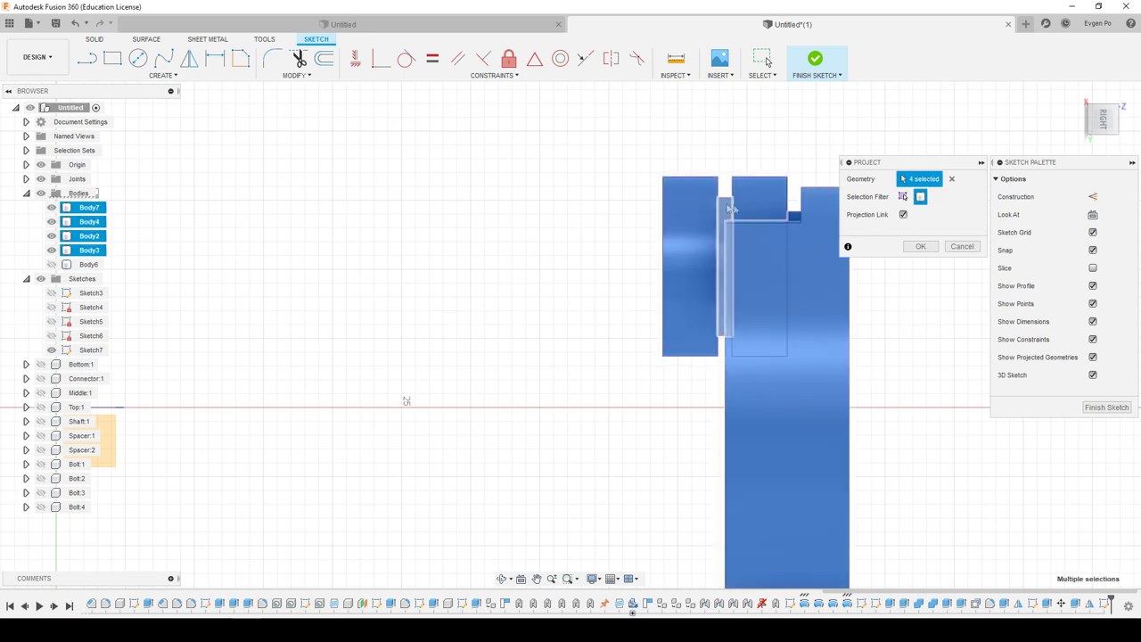
{"action": "left_click", "coordinate": [921, 248]}
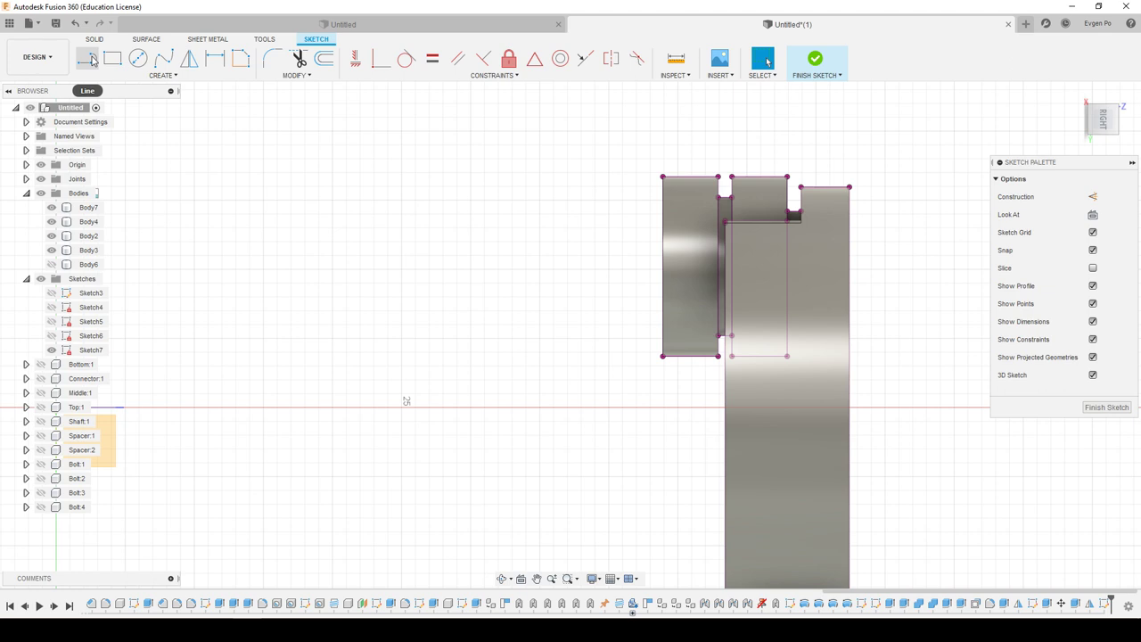
Draw a vertical line down from the projected corner.
{"action": "left_click", "coordinate": [725, 261]}
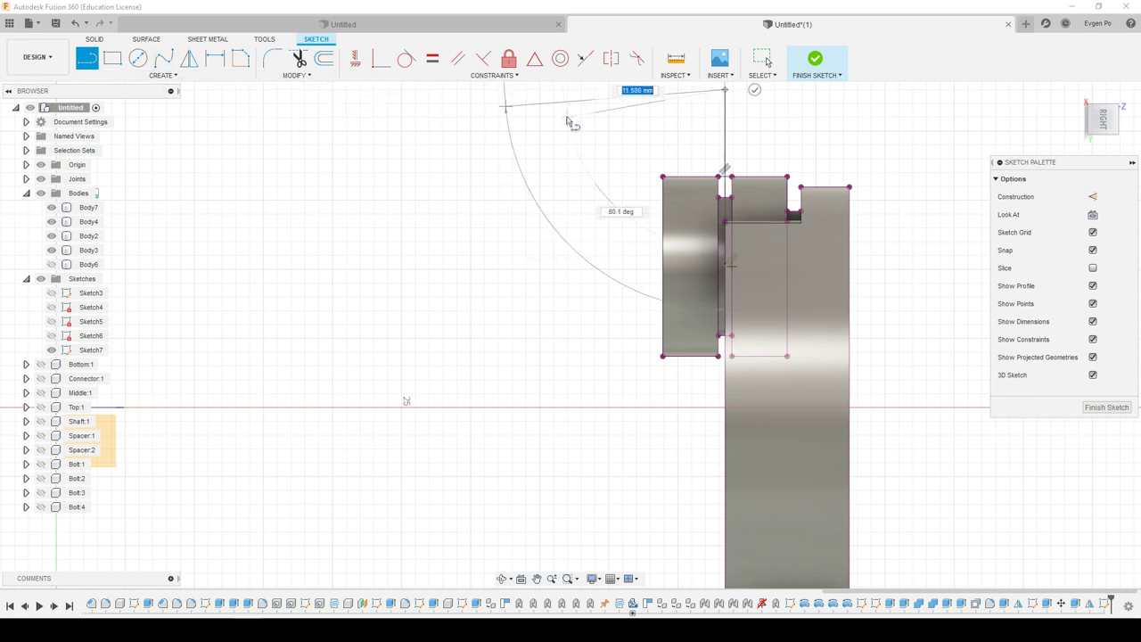
{"action": "scroll", "coordinate": [760, 107], "scroll_direction": "down", "scroll_amount": 2}
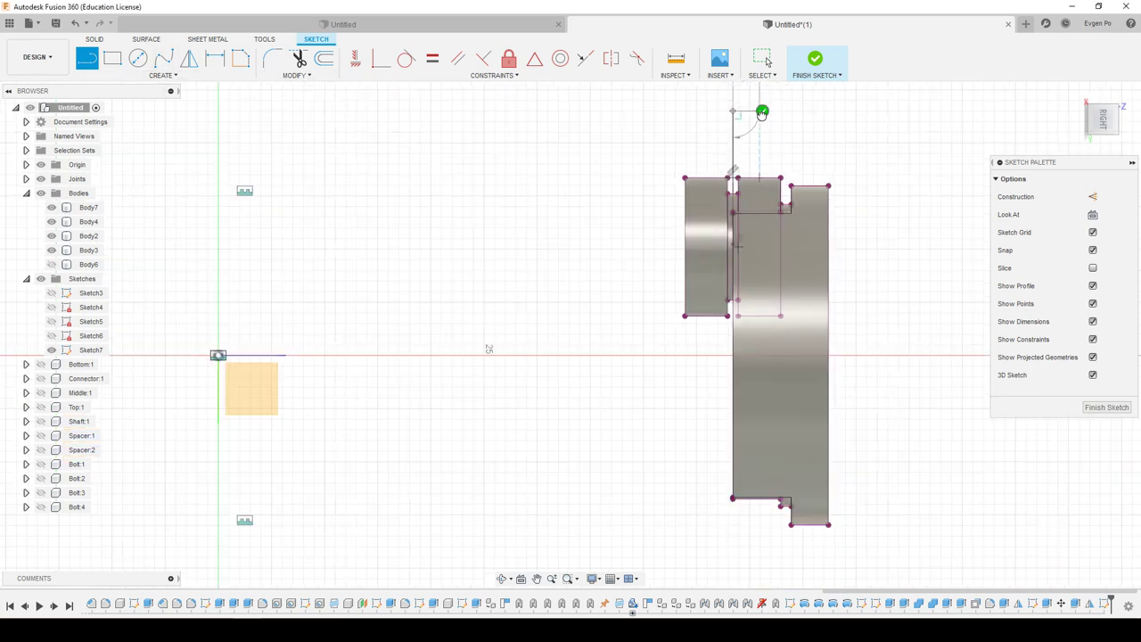
{"action": "key", "text": "Return"}
{"action": "scroll", "coordinate": [785, 229], "scroll_direction": "up", "scroll_amount": 2}
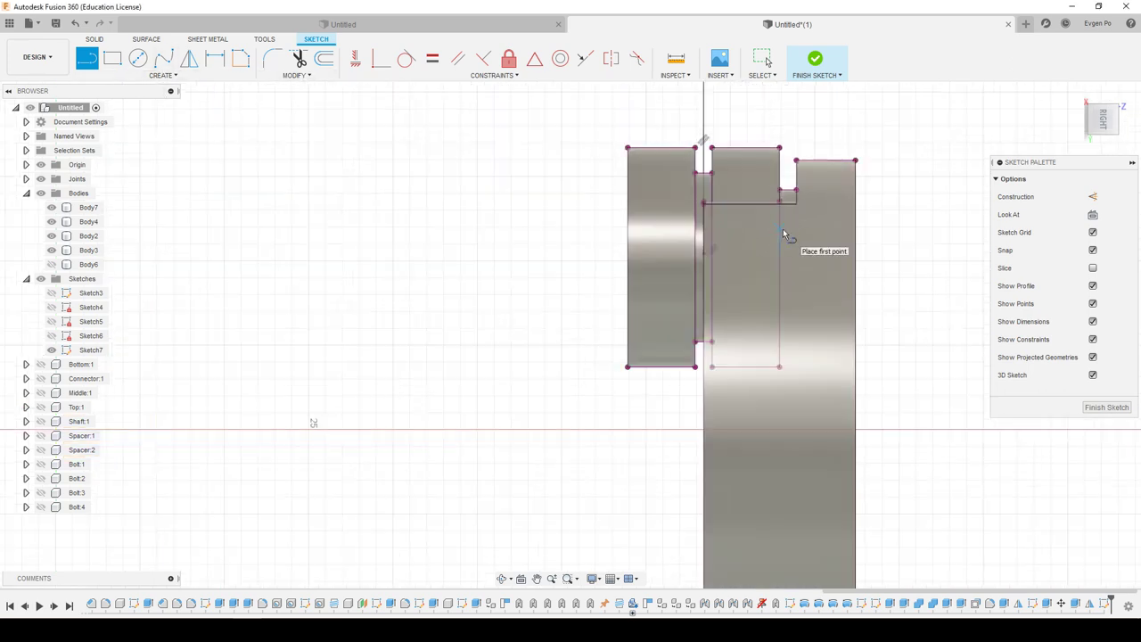
{"action": "scroll", "coordinate": [702, 232], "scroll_direction": "up", "scroll_amount": 1}
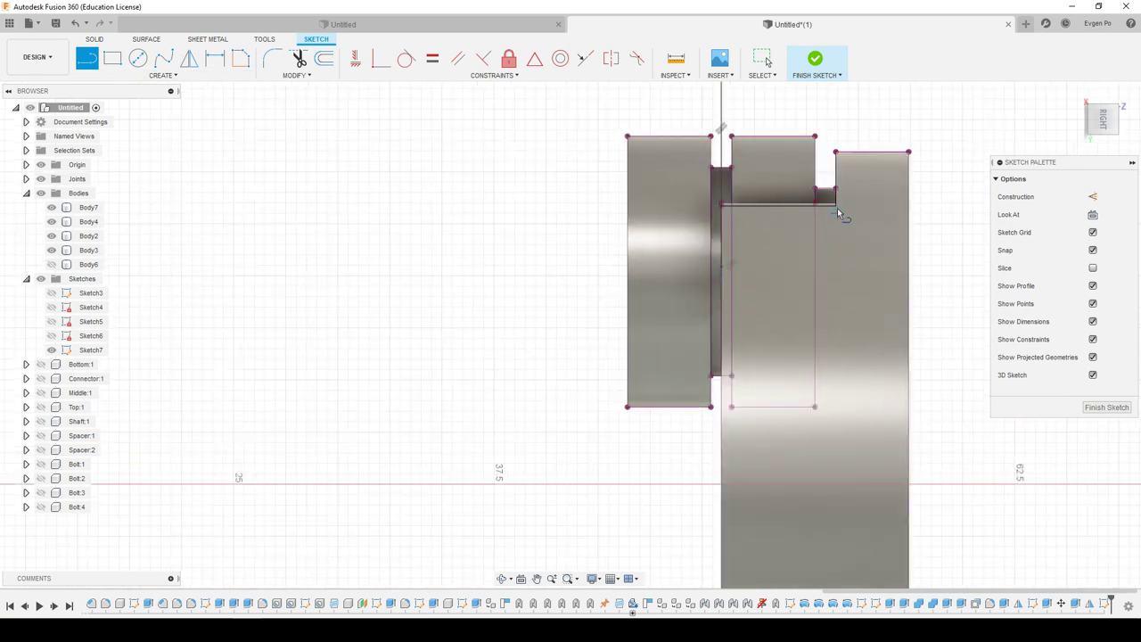
{"action": "scroll", "coordinate": [838, 212], "scroll_direction": "up", "scroll_amount": 1}
{"action": "scroll", "coordinate": [825, 245], "scroll_direction": "up", "scroll_amount": 1}
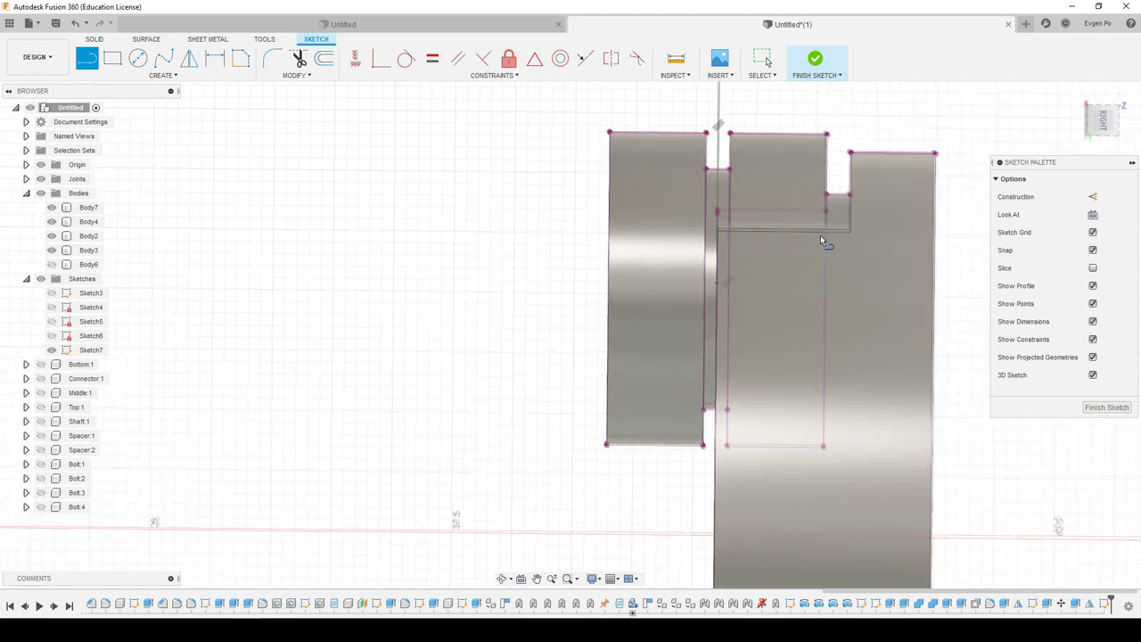
In the right-side view, draw a slanted line down from the body's corner.
{"action": "left_click", "coordinate": [1103, 122]}
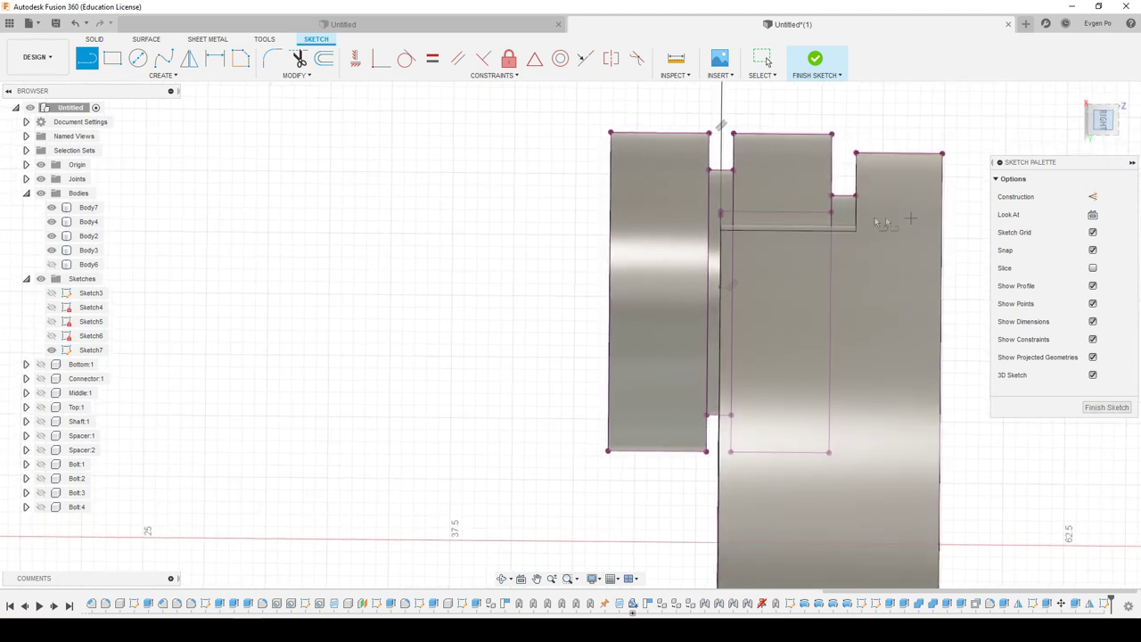
{"action": "scroll", "coordinate": [832, 214], "scroll_direction": "up", "scroll_amount": 3}
{"action": "left_click", "coordinate": [830, 209]}
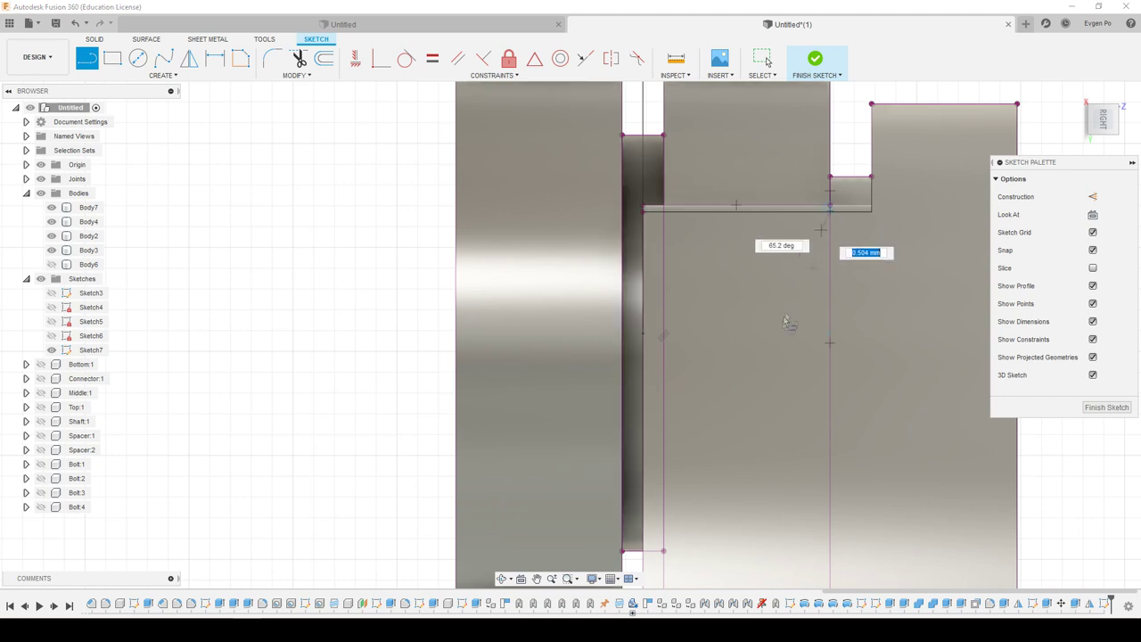
{"action": "left_click", "coordinate": [787, 357]}
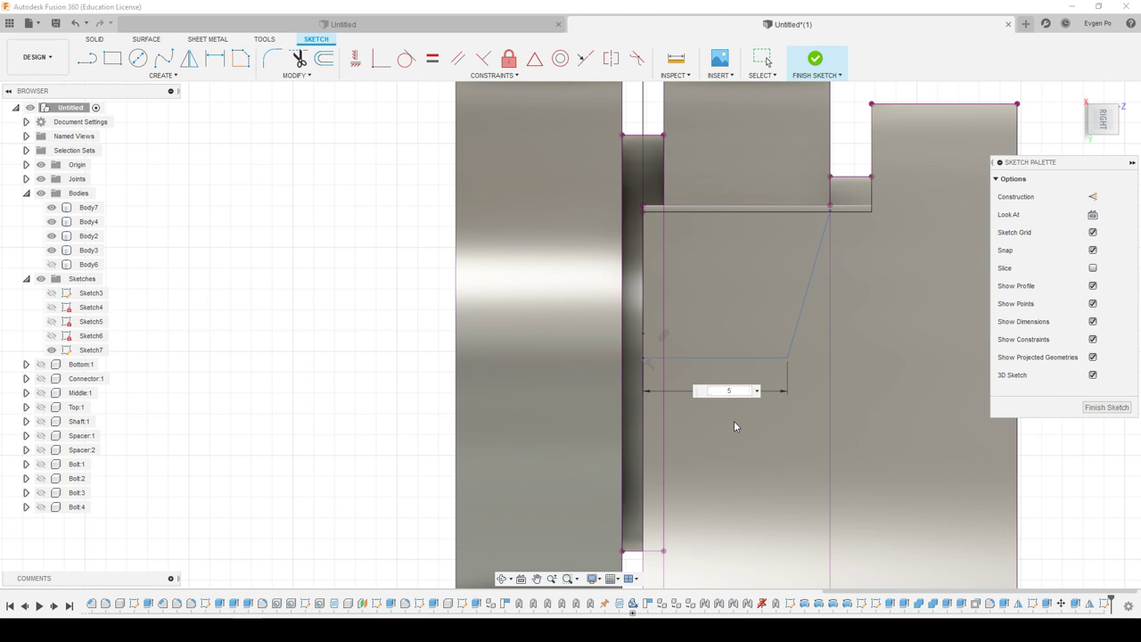
Replace the horizontal line's 5 mm dimension with 4.5 mm.
{"action": "key", "text": "Return"}
{"action": "key", "text": "Escape"}
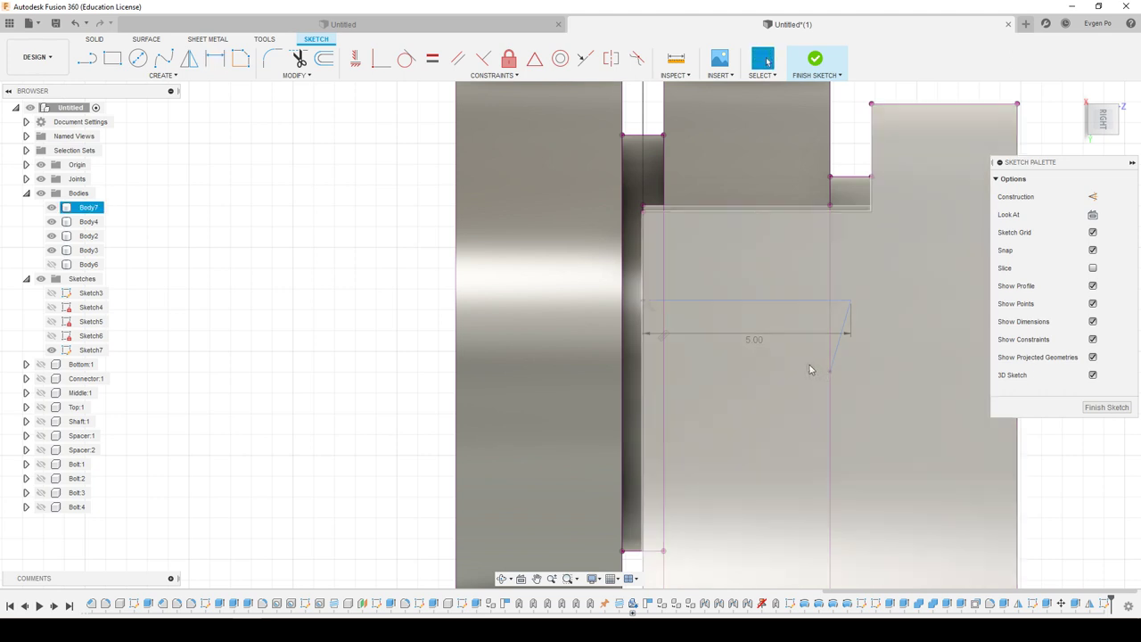
{"action": "key", "text": "ctrl+z"}
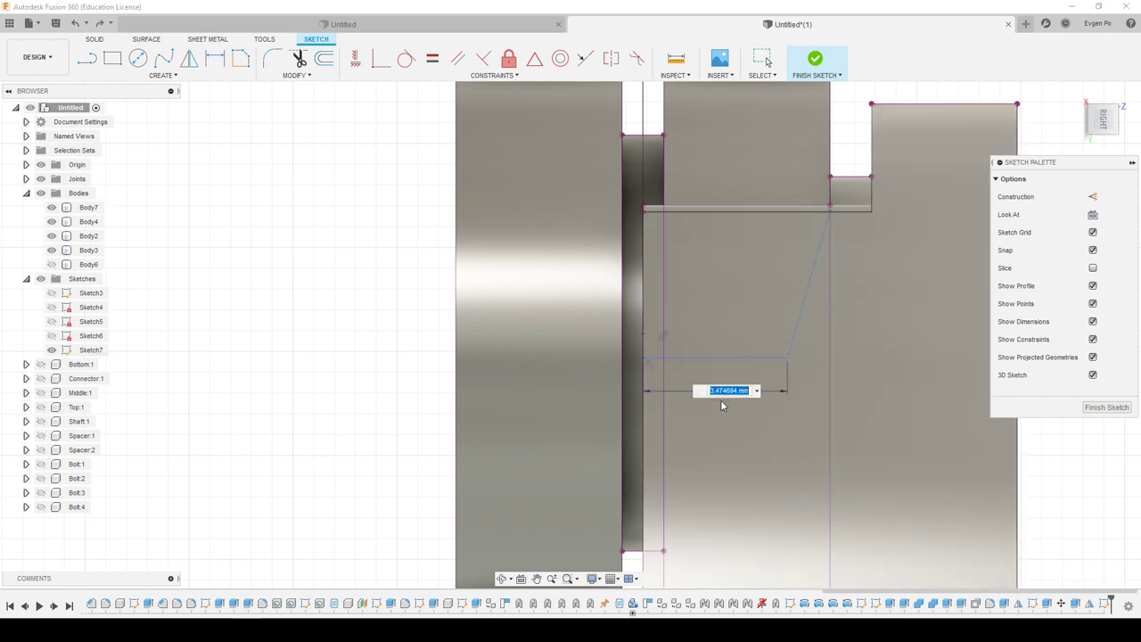
{"action": "type", "text": "4"}
{"action": "key", "text": "Return"}
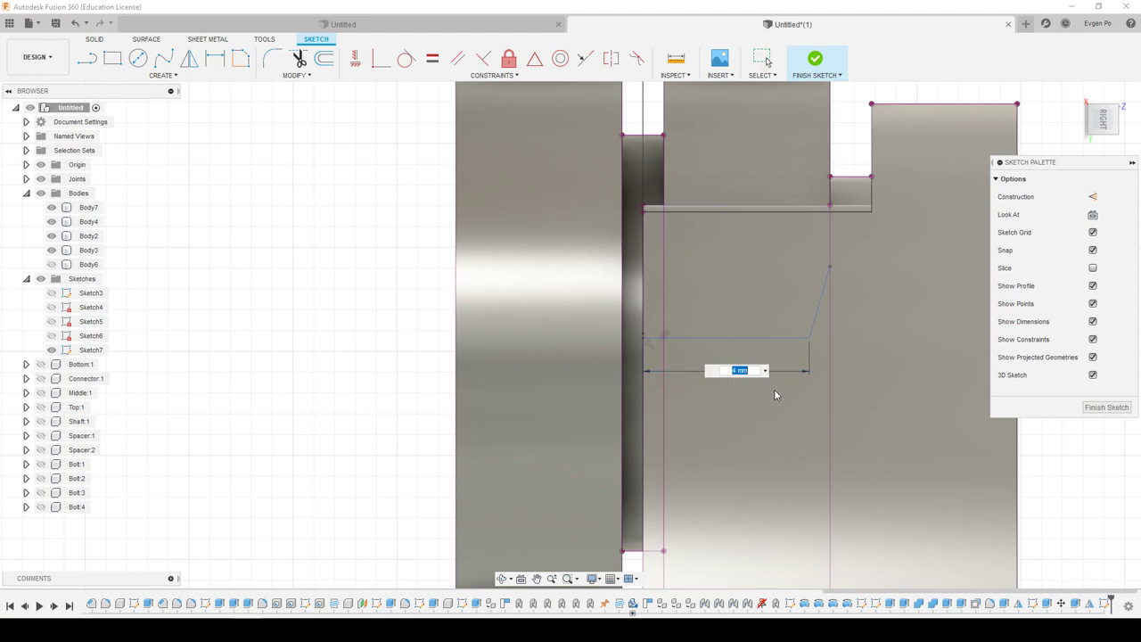
{"action": "type", "text": "4"}
{"action": "key", "text": "Return"}
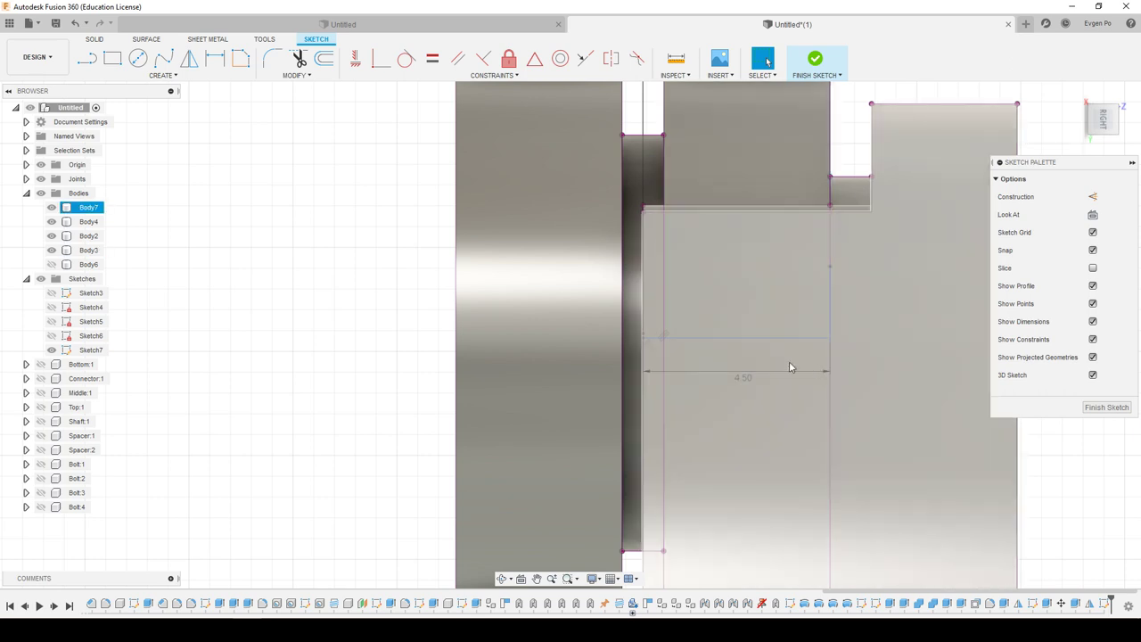
Orbit to check the bodies, return to the right view and begin another dimension.
{"action": "middle_click_drag", "start_coordinate": [789, 367], "coordinate": [796, 359], "text": "shift"}
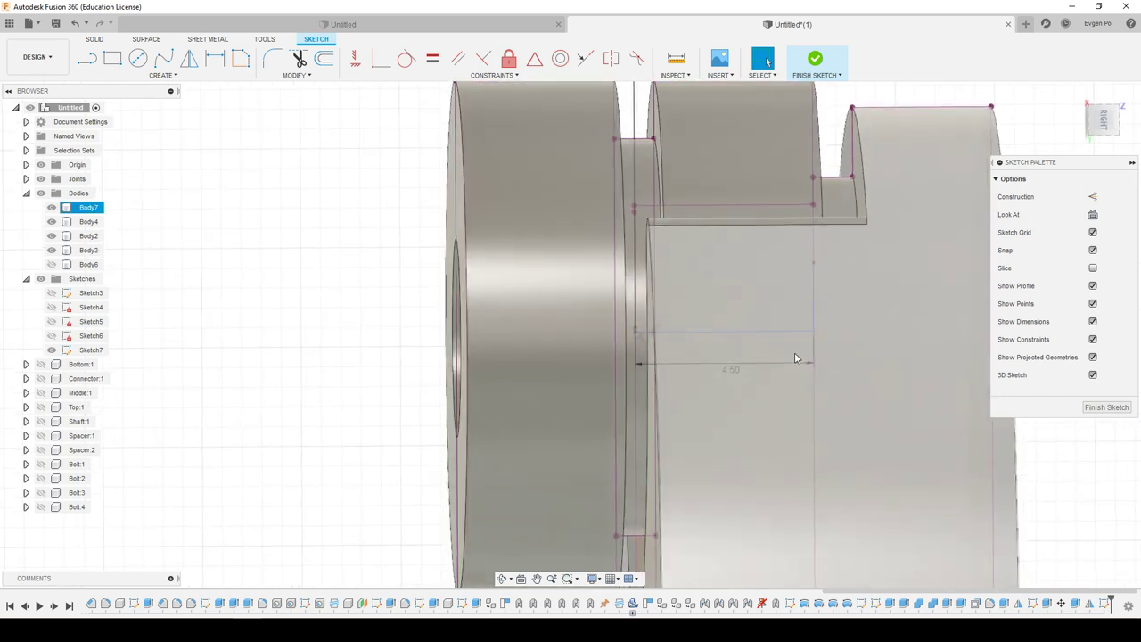
{"action": "middle_click_drag", "start_coordinate": [796, 358], "coordinate": [789, 318], "text": "shift"}
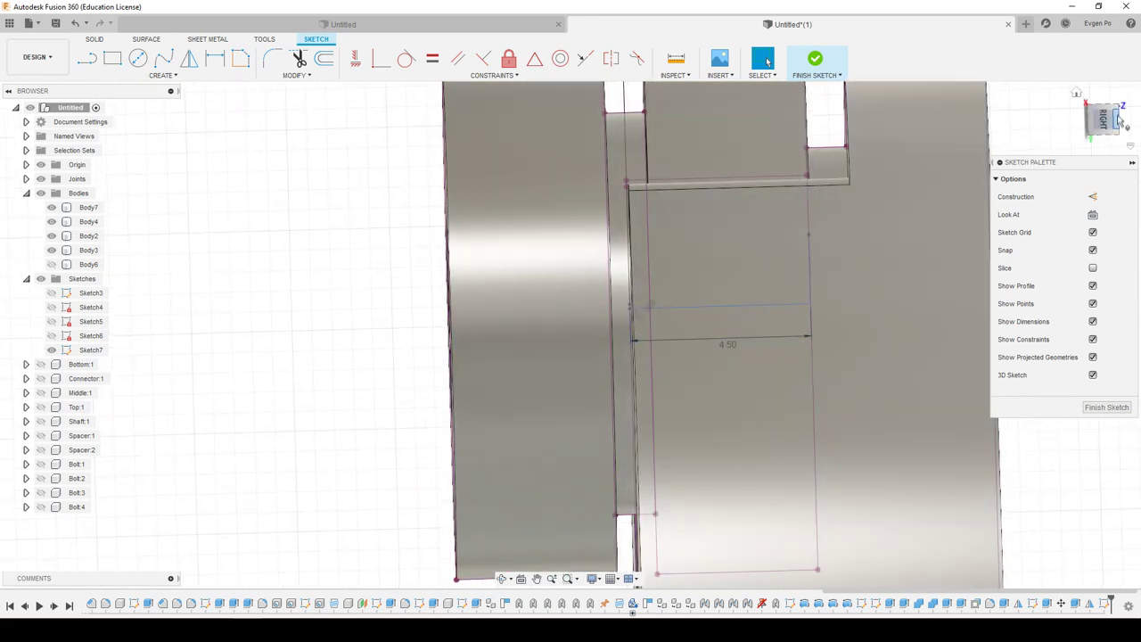
{"action": "left_click", "coordinate": [1105, 119]}
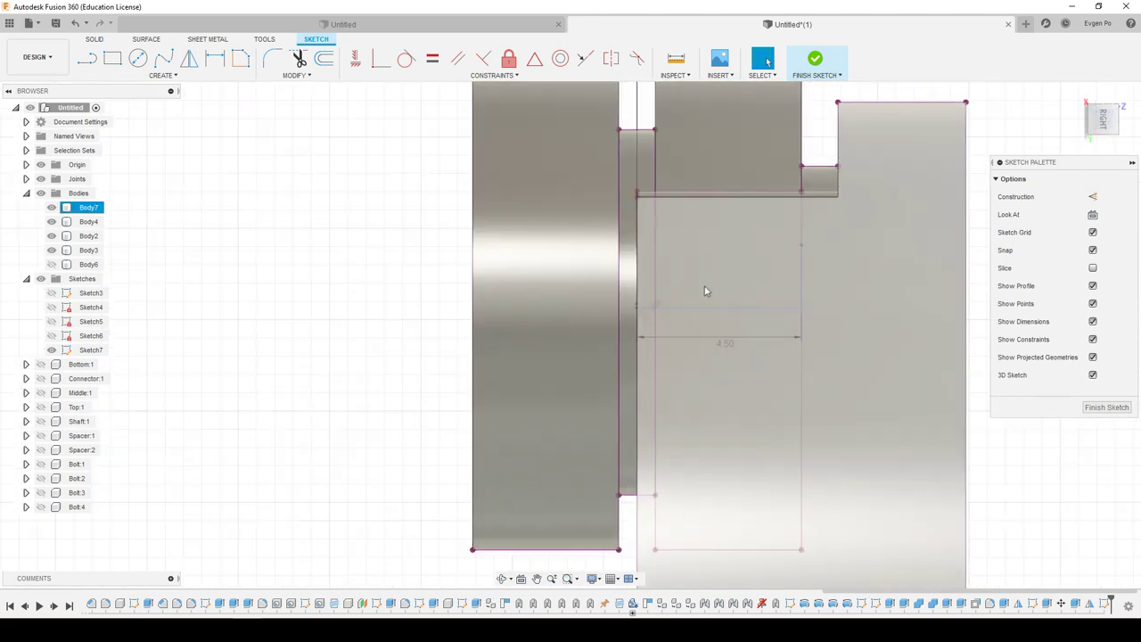
{"action": "key", "text": "d"}
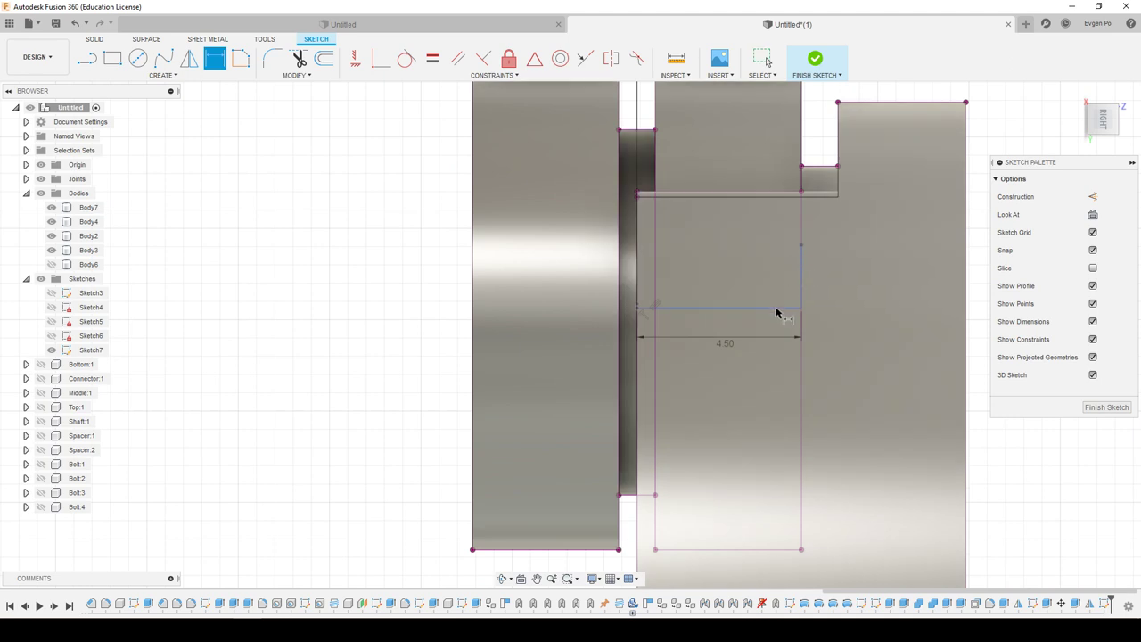
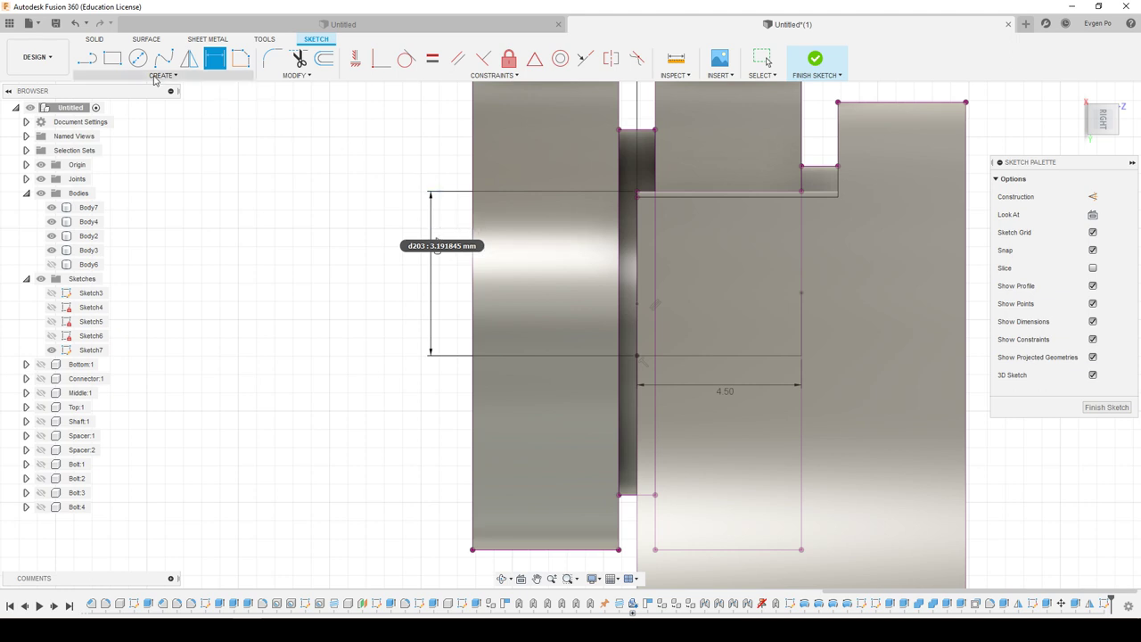
Revolve-cut the two Sketch7 profiles a full 360° around the selected axis.
{"action": "left_click", "coordinate": [96, 40]}
{"action": "left_click", "coordinate": [136, 58]}
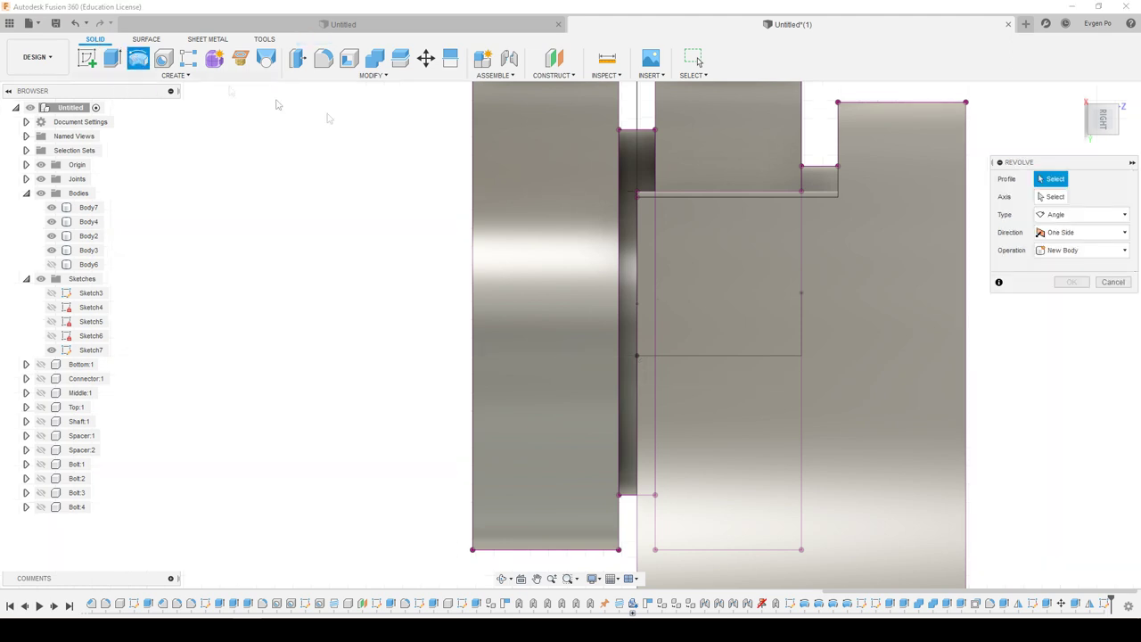
{"action": "left_click", "coordinate": [687, 259]}
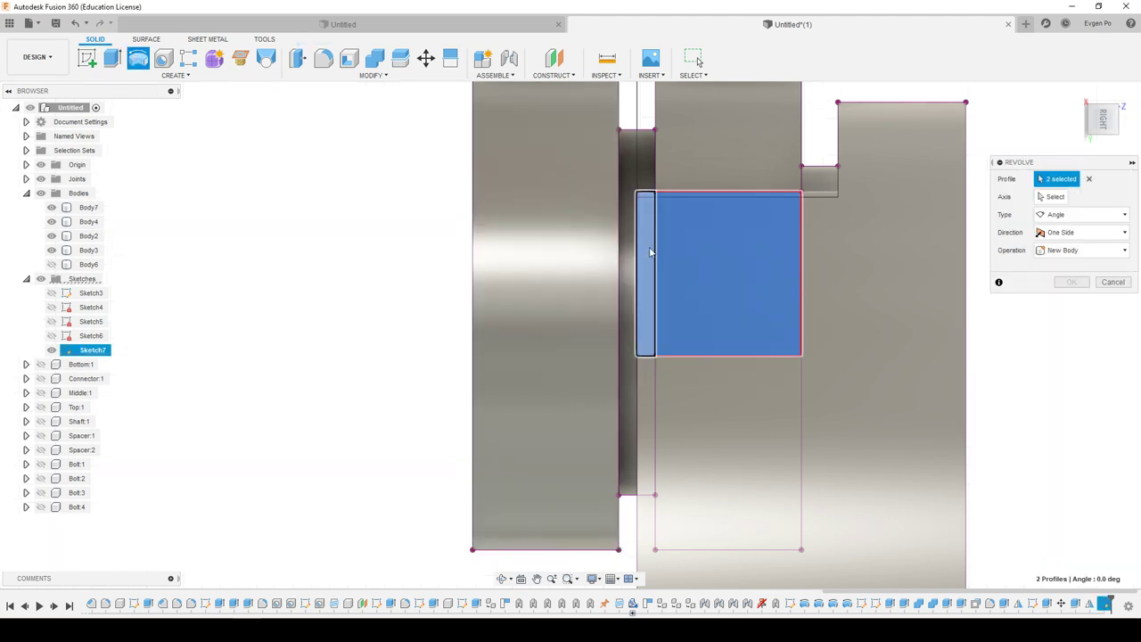
{"action": "left_click", "coordinate": [1055, 196]}
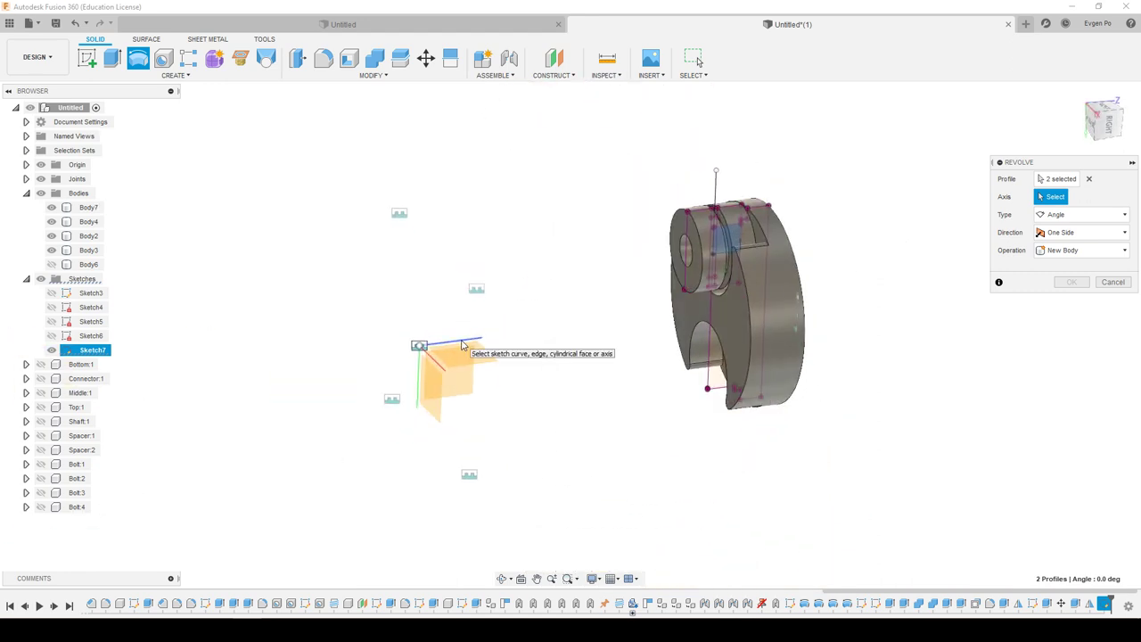
{"action": "left_click", "coordinate": [462, 344]}
{"action": "scroll", "coordinate": [755, 278], "scroll_direction": "up", "scroll_amount": 2}
{"action": "scroll", "coordinate": [753, 276], "scroll_direction": "up", "scroll_amount": 3}
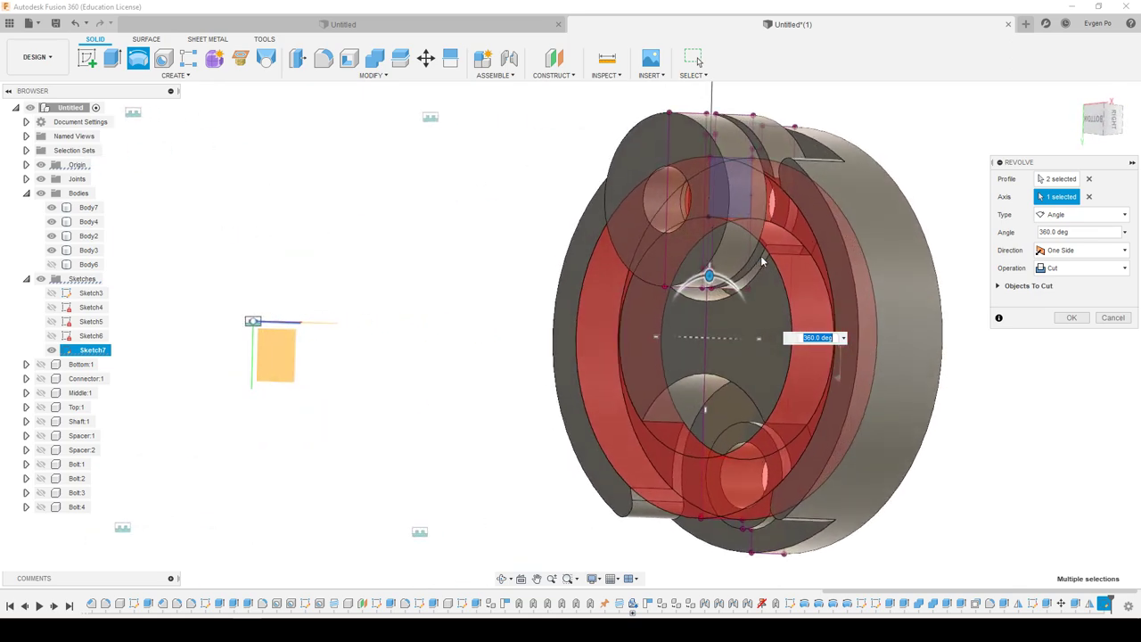
{"action": "left_click", "coordinate": [1069, 318]}
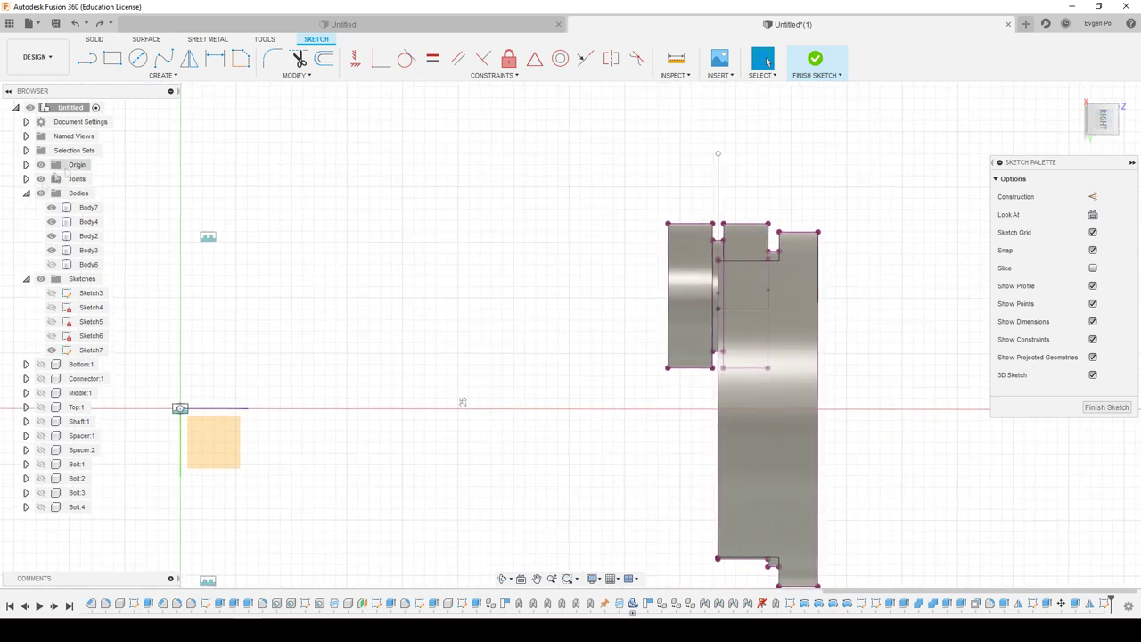
Hide Body3 and begin a revolve from the square profile.
{"action": "left_click", "coordinate": [52, 250]}
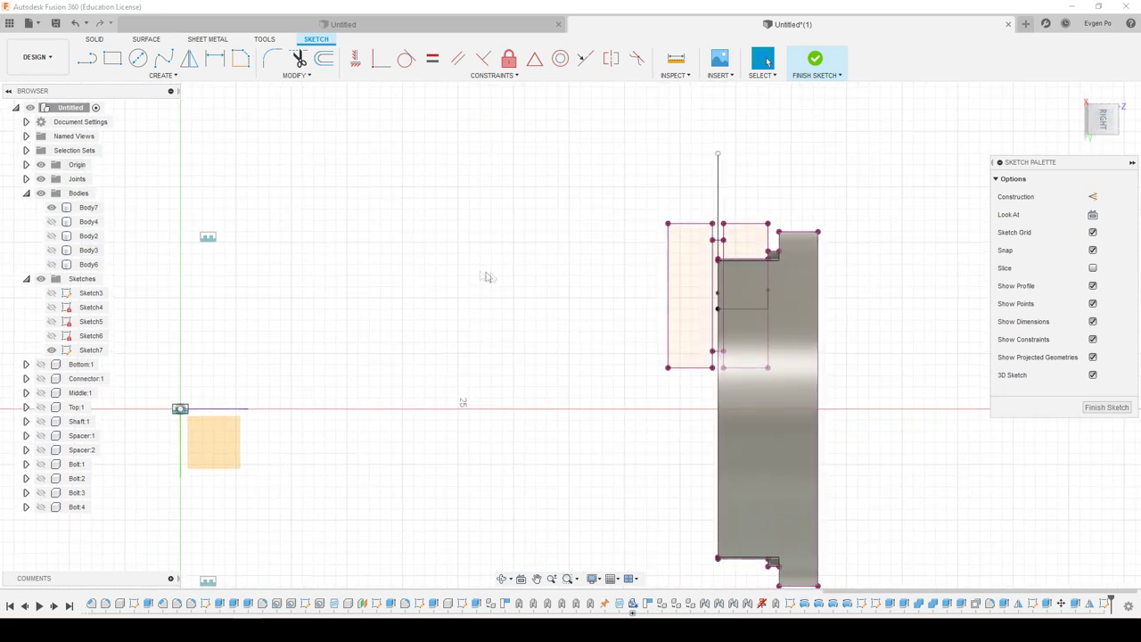
{"action": "left_click", "coordinate": [95, 39]}
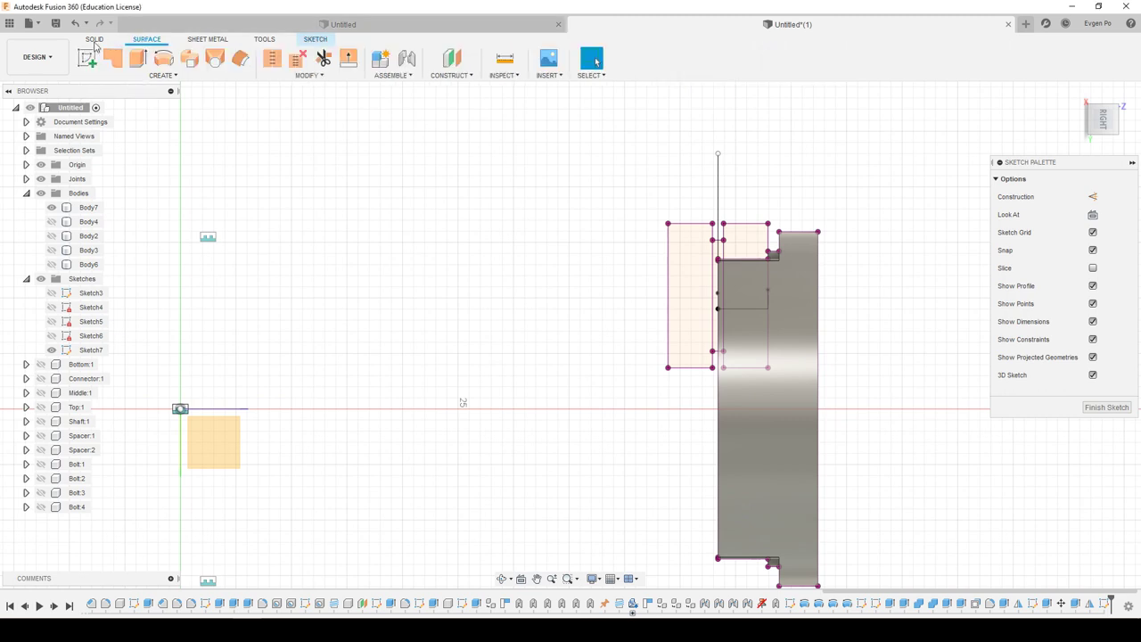
{"action": "left_click", "coordinate": [136, 58]}
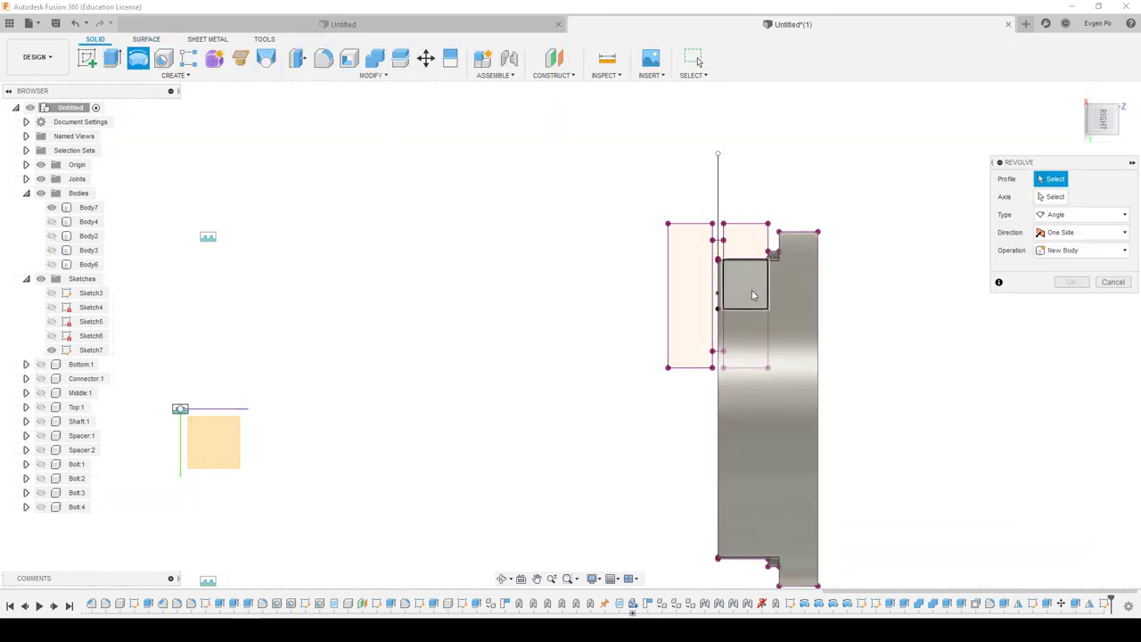
{"action": "scroll", "coordinate": [747, 262], "scroll_direction": "up", "scroll_amount": 4}
{"action": "left_click", "coordinate": [753, 239]}
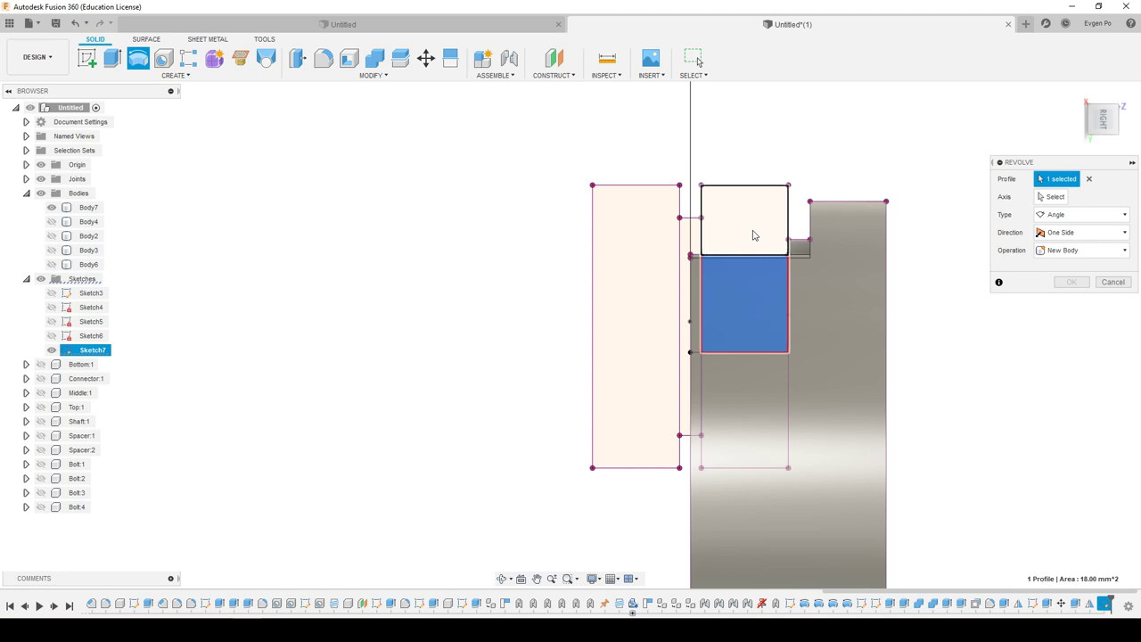
{"action": "left_click", "coordinate": [1113, 282]}
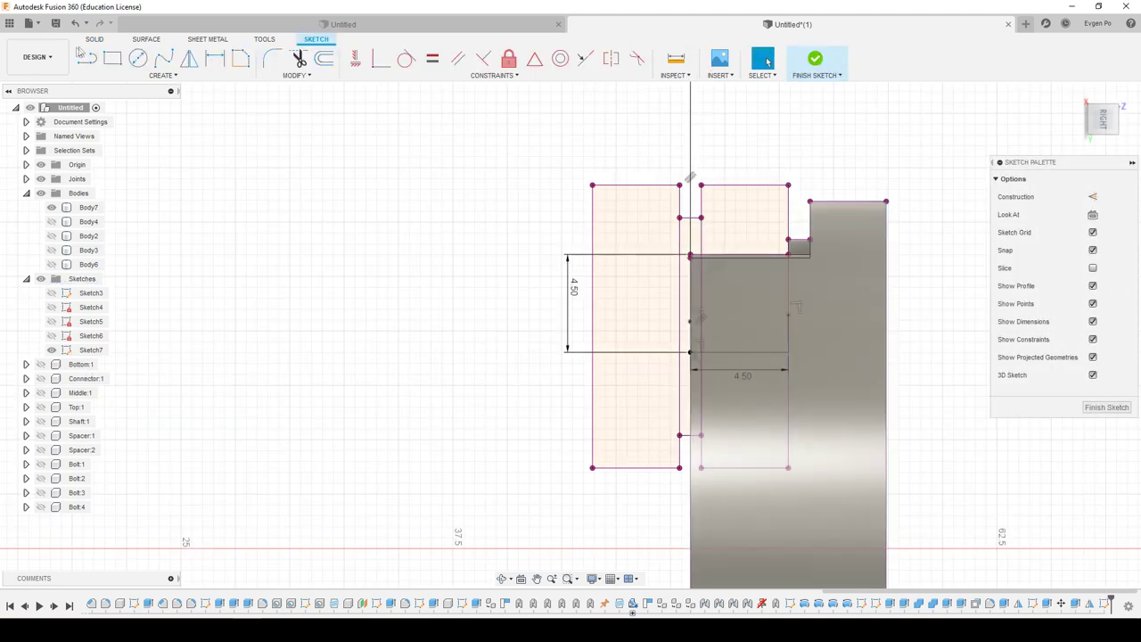
Revolve-cut the lower and upper square profiles 360° around the axis.
{"action": "key", "text": "Return"}
{"action": "left_click", "coordinate": [736, 289]}
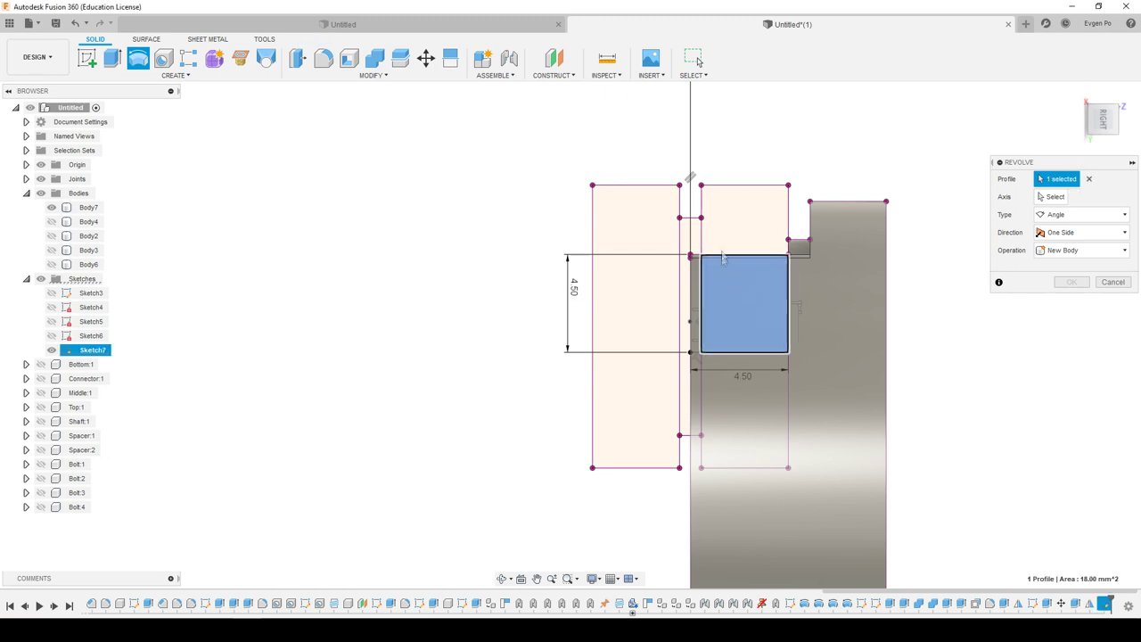
{"action": "left_click", "coordinate": [723, 237]}
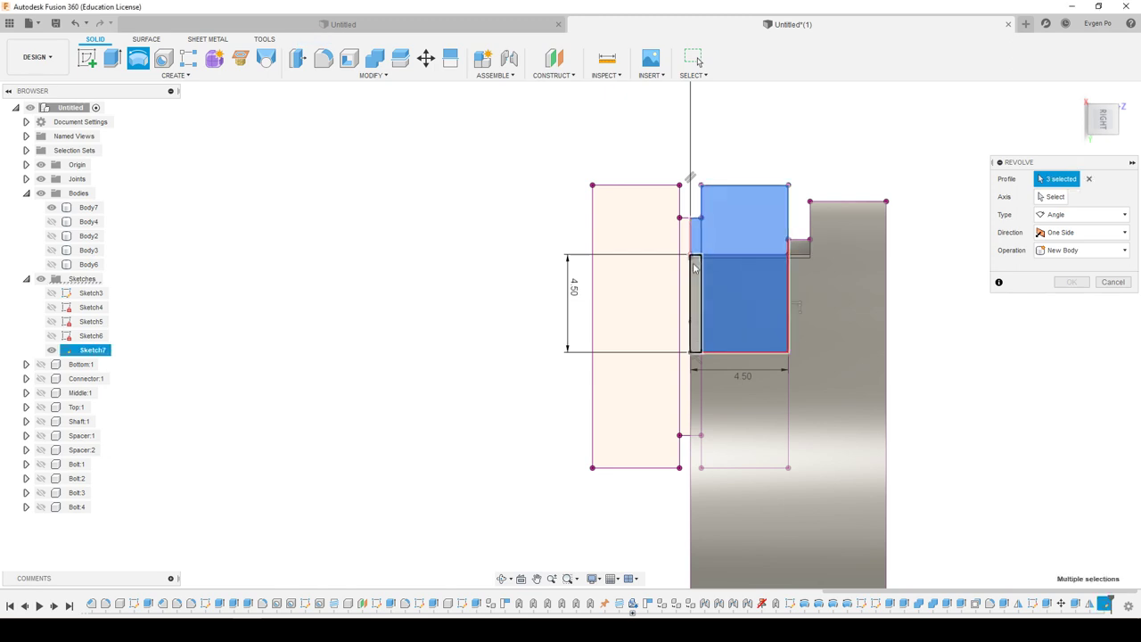
{"action": "left_click", "coordinate": [1054, 197]}
{"action": "scroll", "coordinate": [678, 258], "scroll_direction": "down", "scroll_amount": 5}
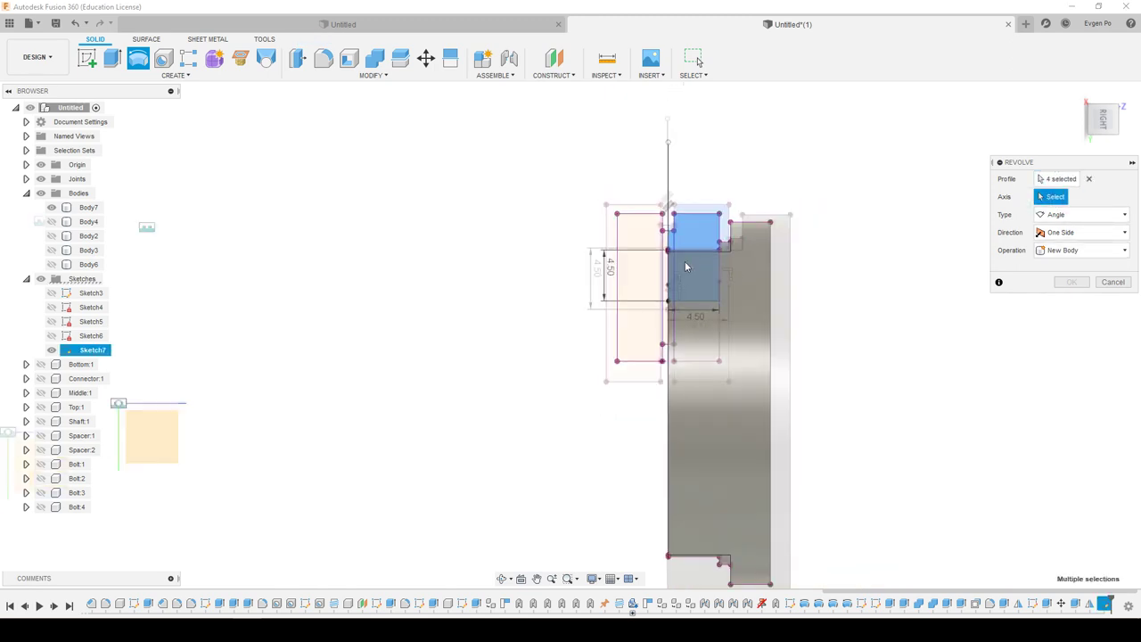
{"action": "left_click", "coordinate": [678, 343]}
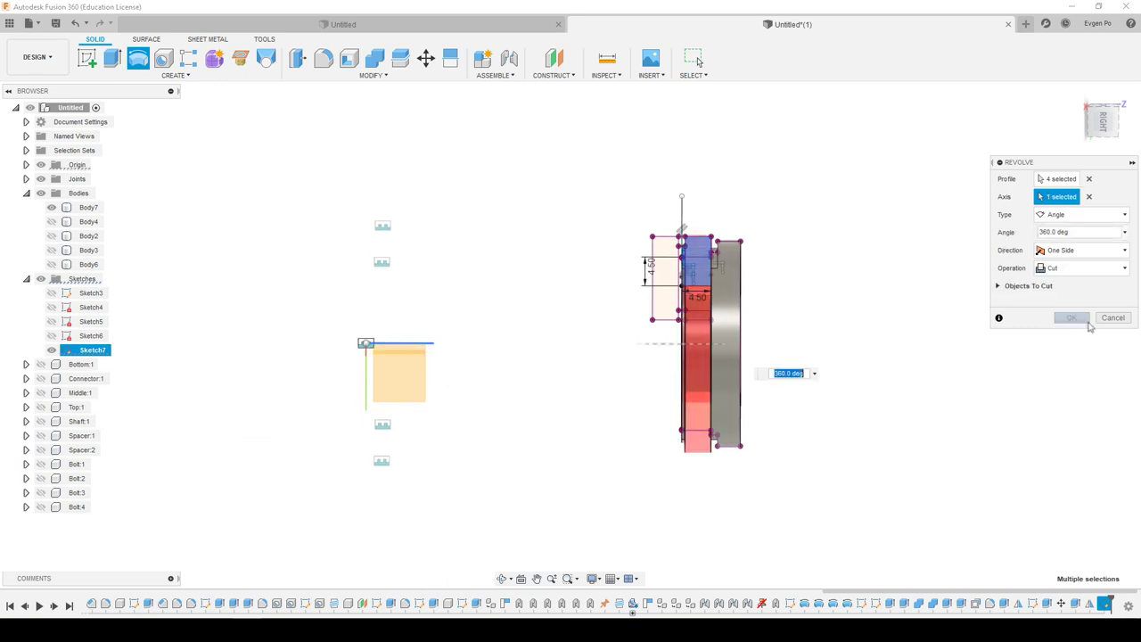
{"action": "left_click", "coordinate": [1072, 316]}
{"action": "middle_click_drag", "start_coordinate": [1052, 321], "coordinate": [932, 333], "text": "shift"}
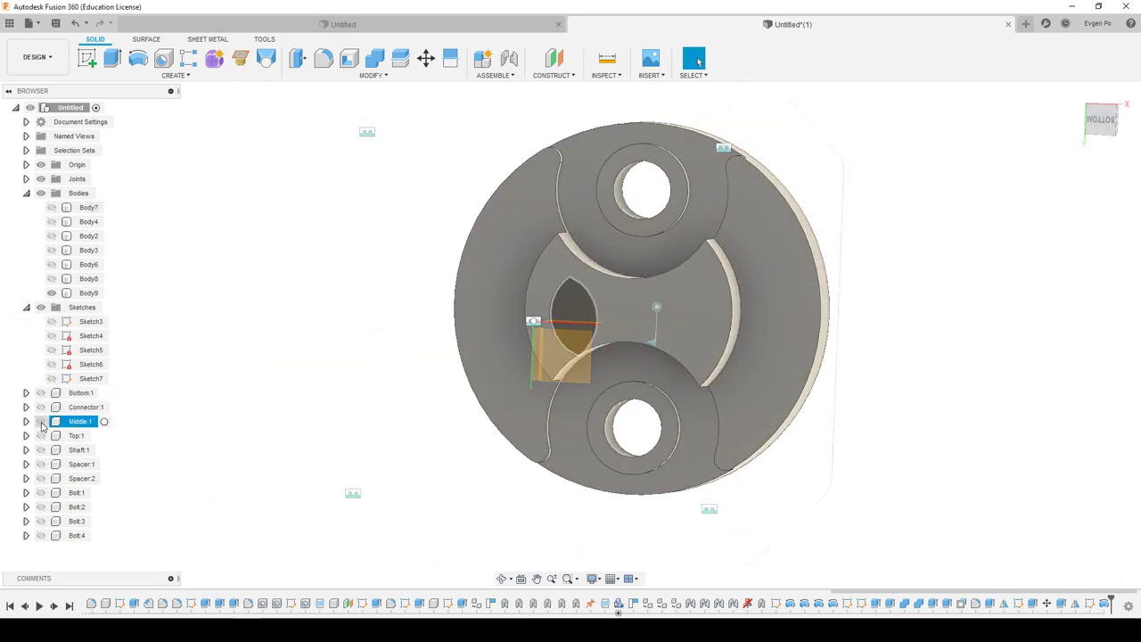
Show Shaft:1 and offset the first curved face by 0.5 mm with Press Pull.
{"action": "left_click", "coordinate": [40, 449]}
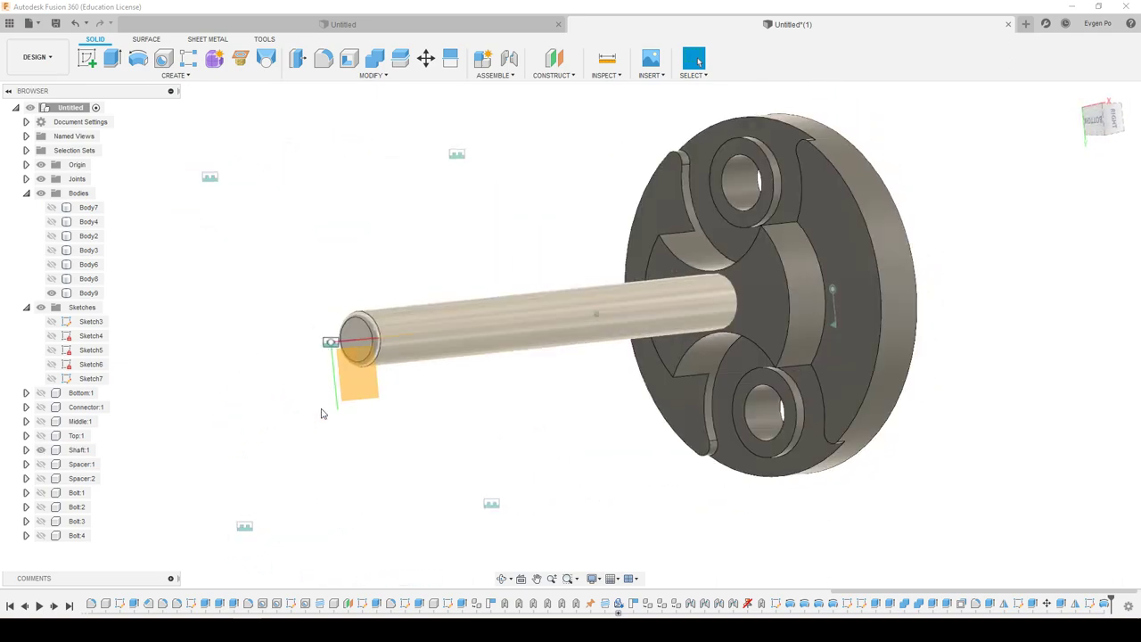
{"action": "scroll", "coordinate": [757, 285], "scroll_direction": "up", "scroll_amount": 5}
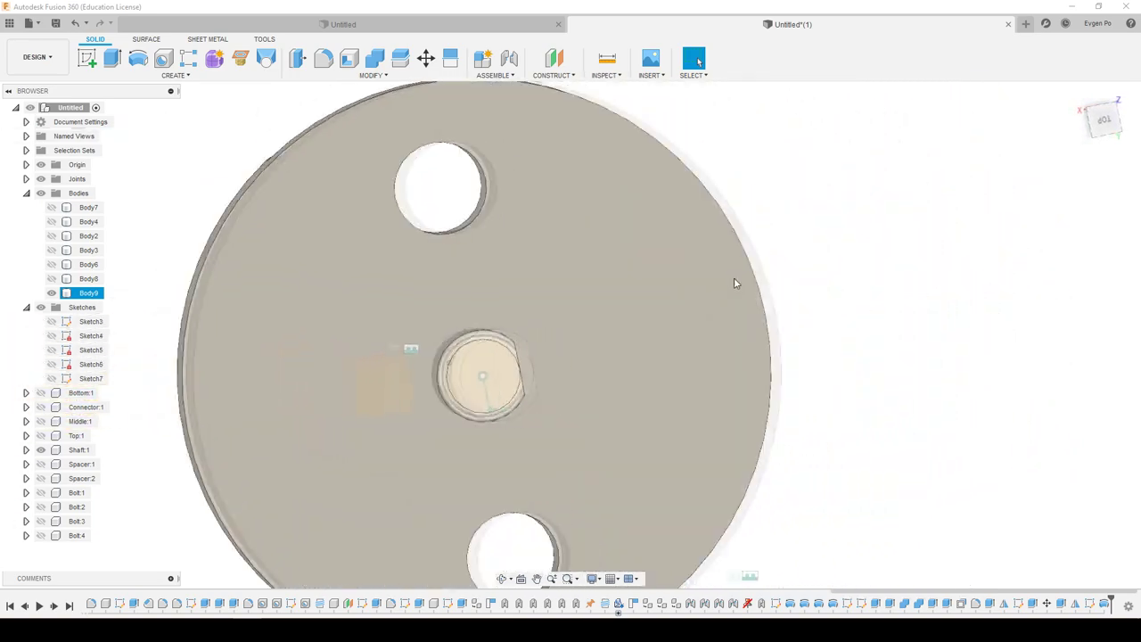
{"action": "key", "text": "q"}
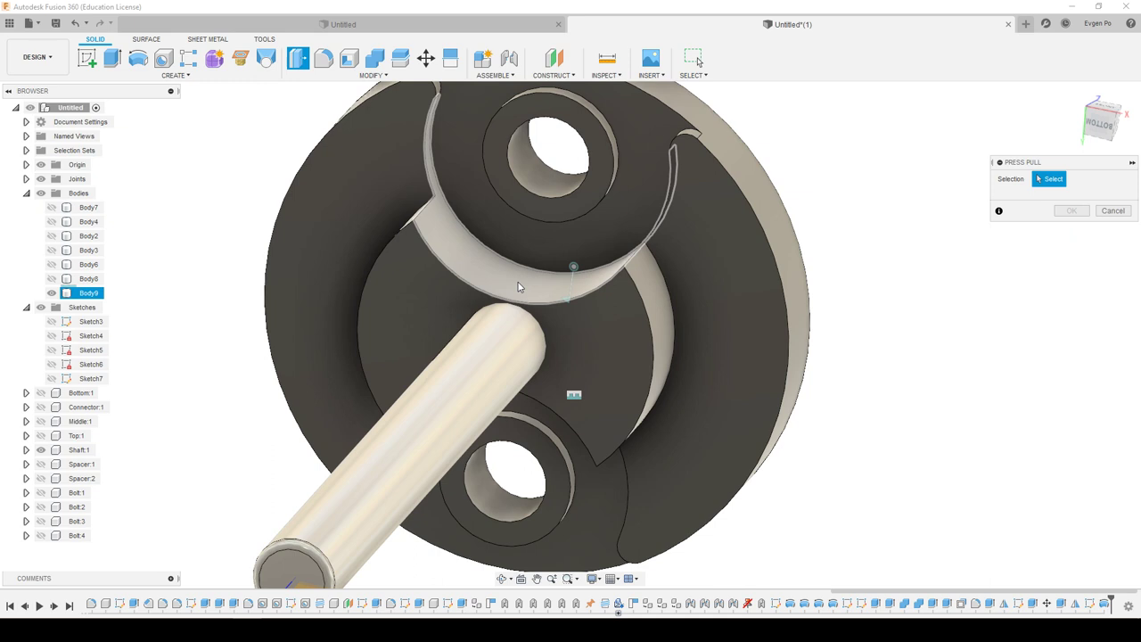
{"action": "left_click", "coordinate": [519, 286]}
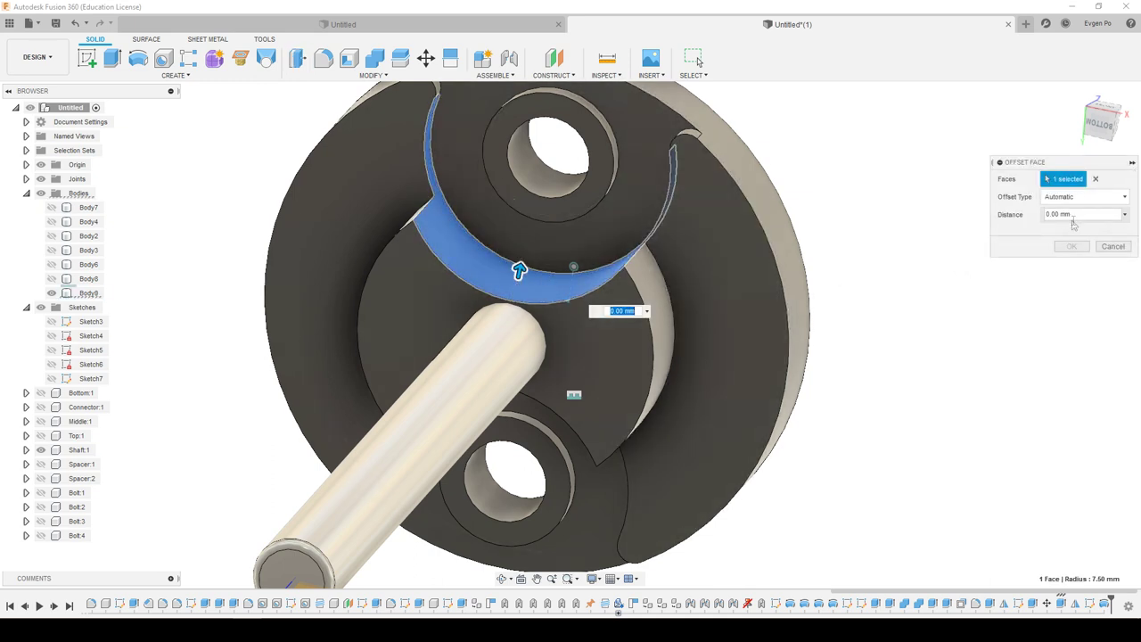
{"action": "type", "text": "0.5"}
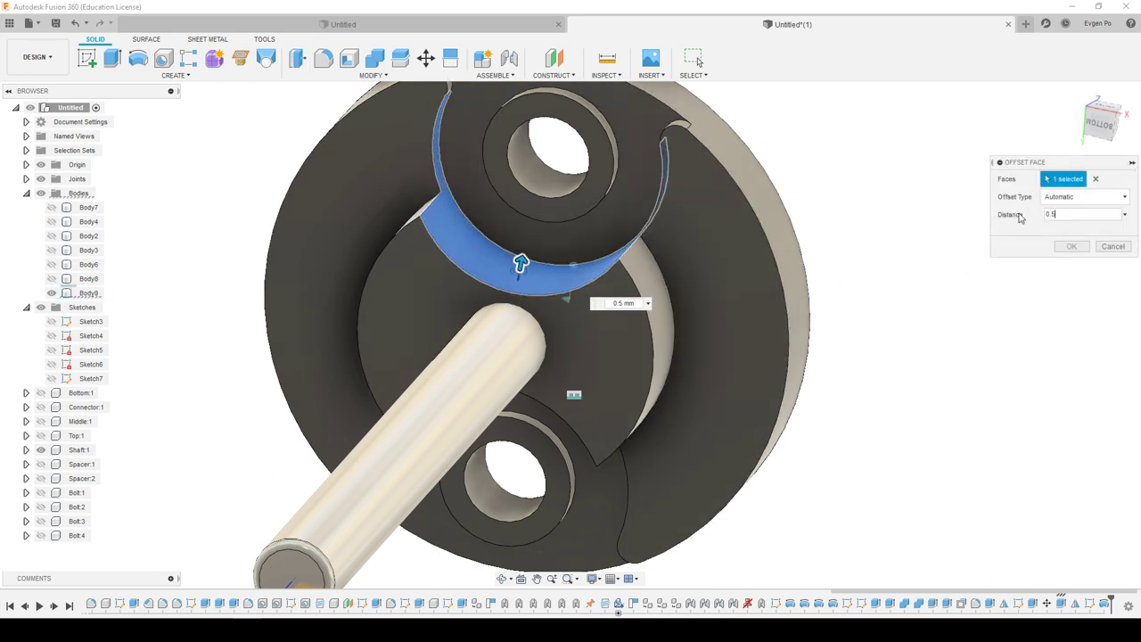
{"action": "left_click", "coordinate": [1073, 247]}
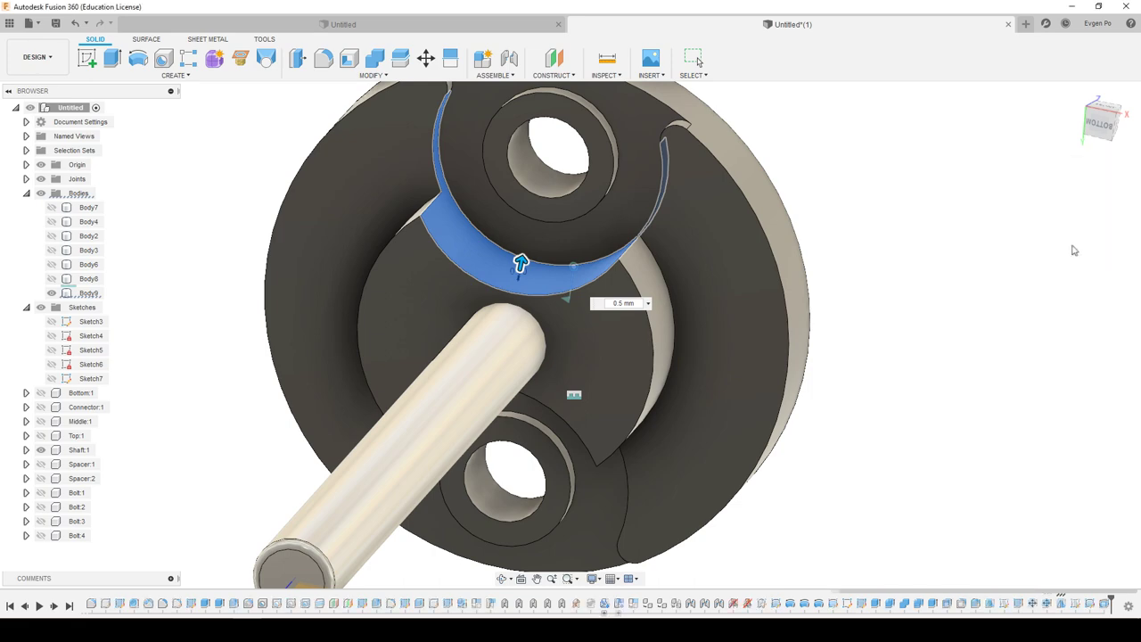
Show Body4 and offset the disc's lower curved face by 0.5 mm.
{"action": "left_click", "coordinate": [51, 222]}
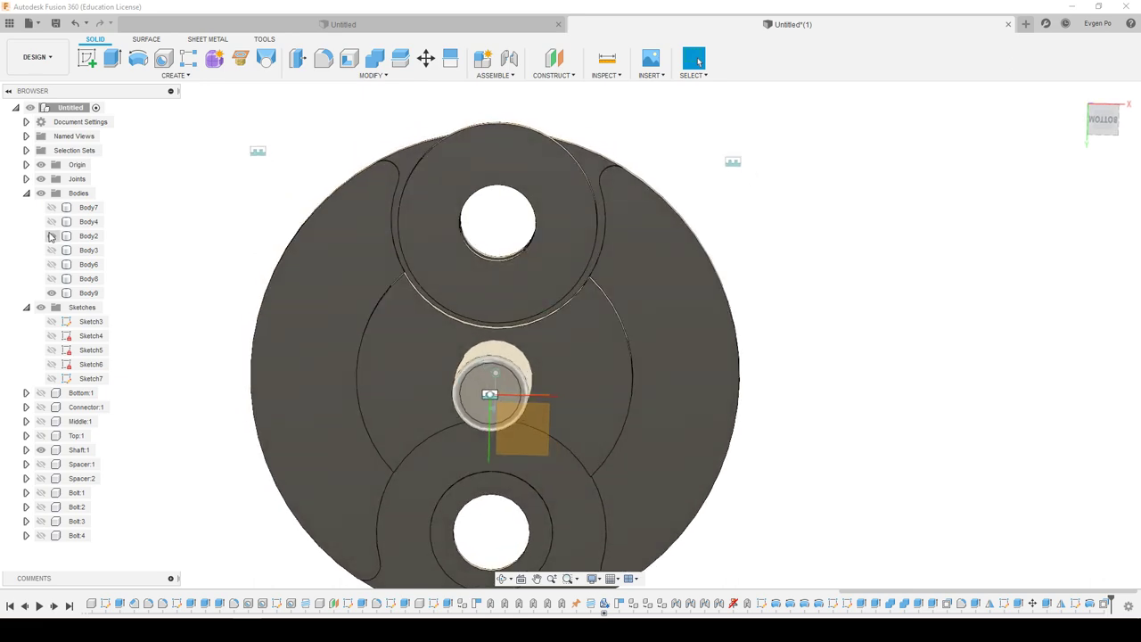
{"action": "left_click", "coordinate": [477, 274]}
{"action": "middle_click_drag", "start_coordinate": [477, 274], "coordinate": [539, 459], "text": "shift"}
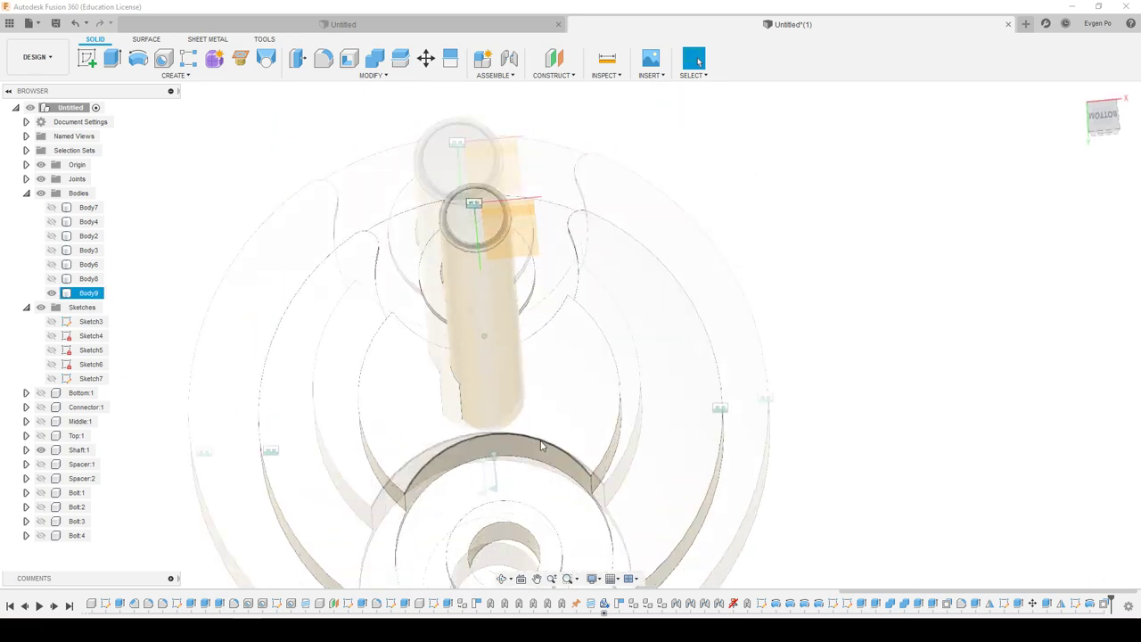
{"action": "left_click", "coordinate": [538, 459]}
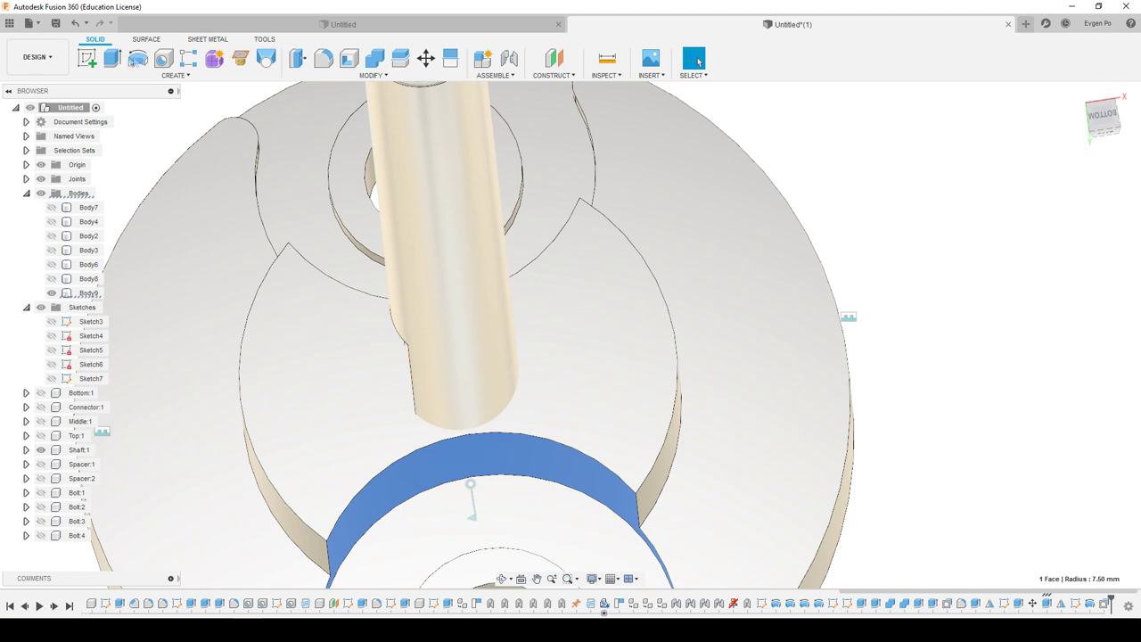
{"action": "key", "text": "q"}
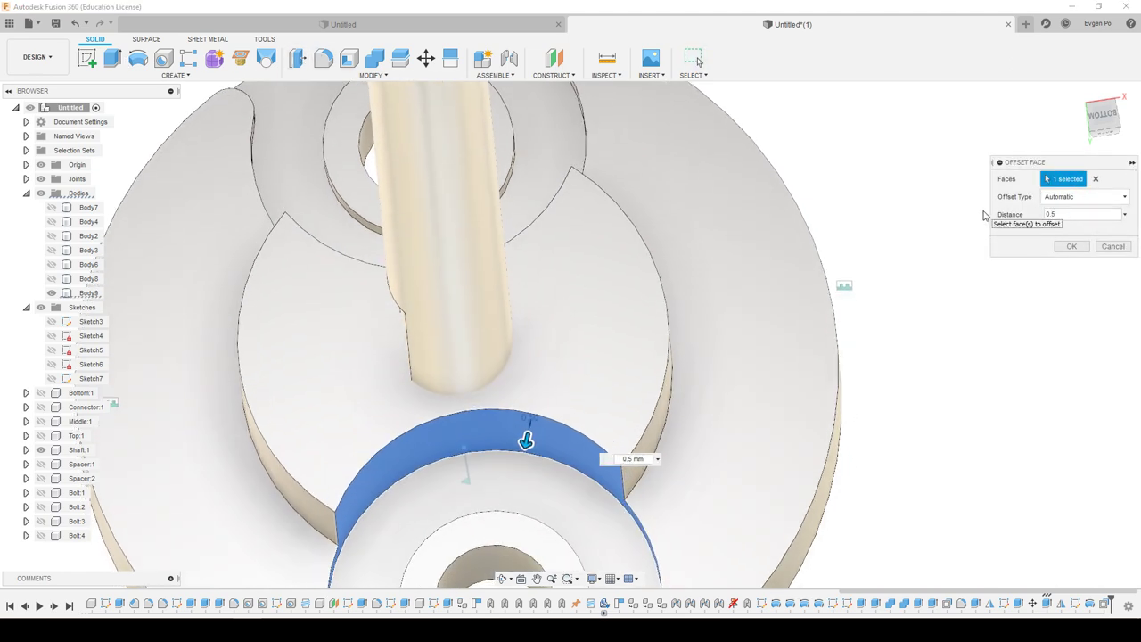
{"action": "left_click", "coordinate": [1072, 247]}
{"action": "middle_click_drag", "start_coordinate": [1082, 249], "coordinate": [113, 241], "text": "shift"}
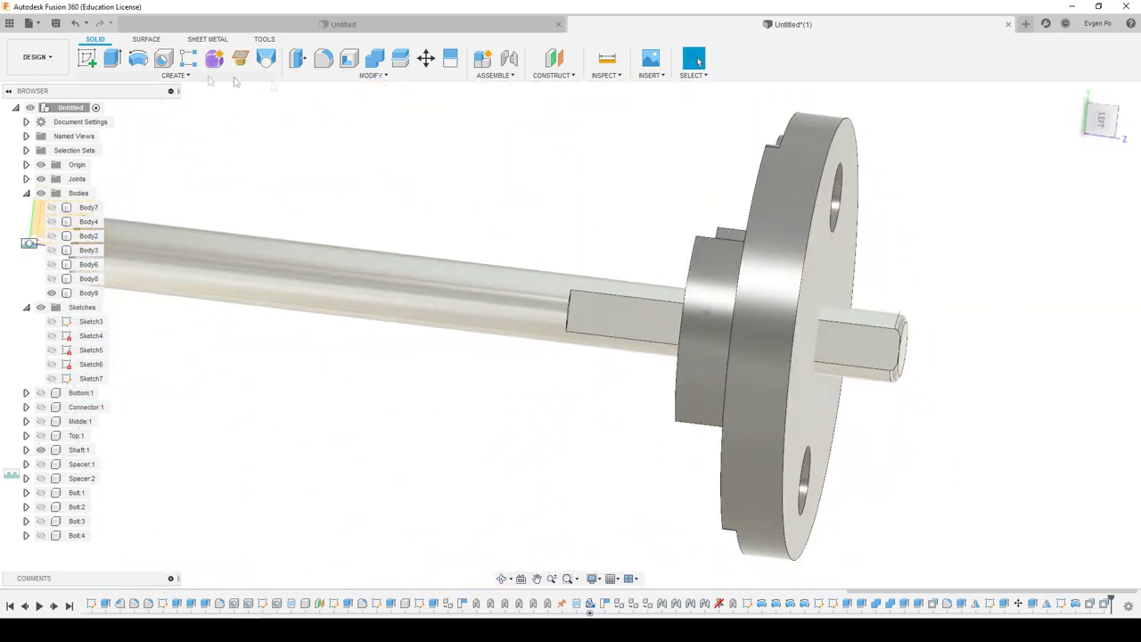
{"action": "left_click", "coordinate": [374, 59]}
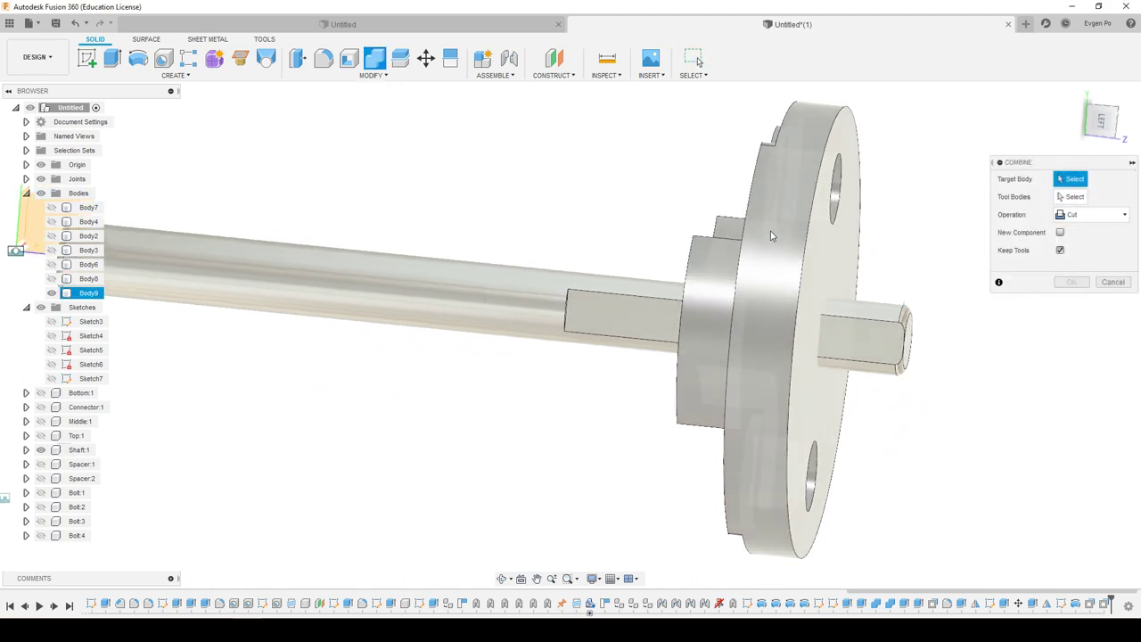
Cut the shaft out of the flange body with Combine, keeping the shaft.
{"action": "left_click", "coordinate": [784, 267]}
{"action": "left_click", "coordinate": [530, 293]}
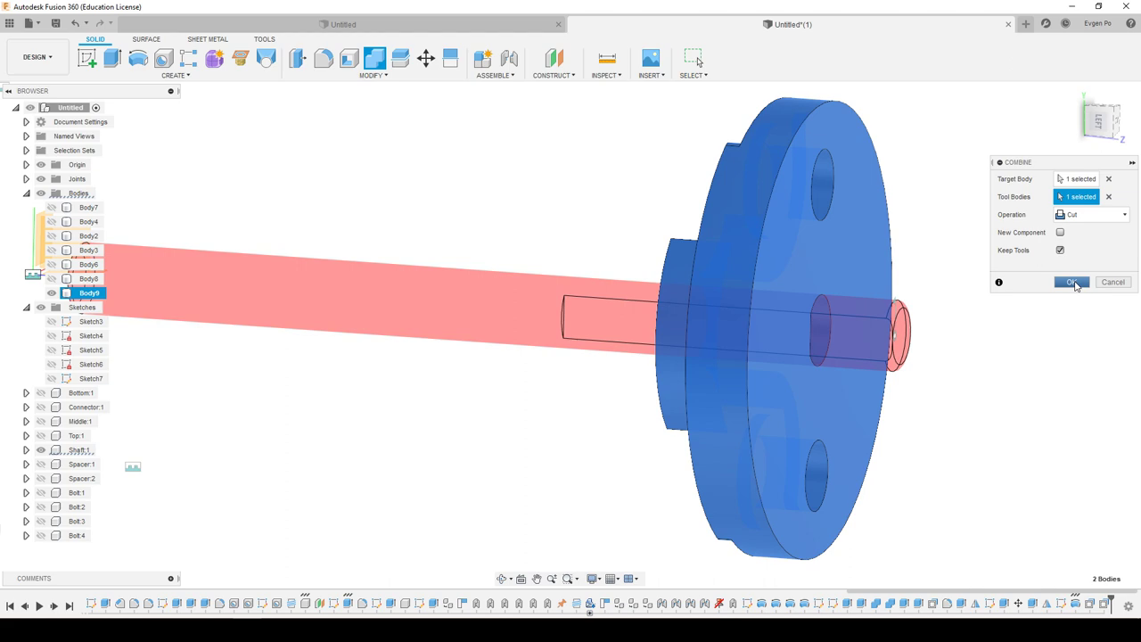
{"action": "left_click", "coordinate": [1074, 283]}
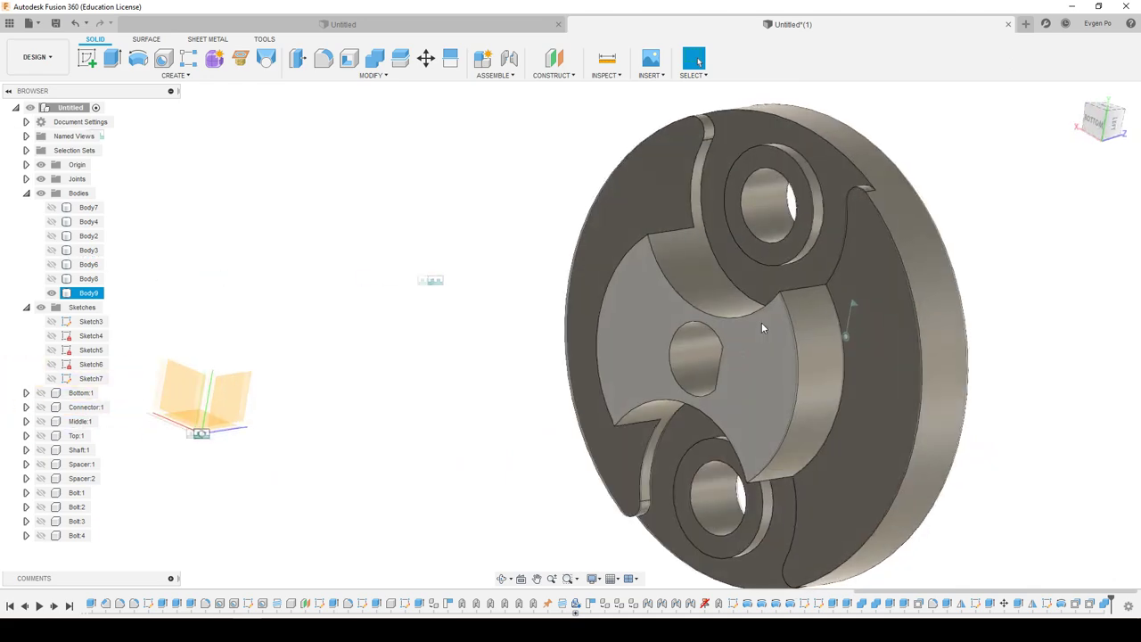
Show Body4 and Body2 again, leaving the square plate and Body7 hidden.
{"action": "left_click", "coordinate": [51, 221]}
{"action": "left_click", "coordinate": [51, 235]}
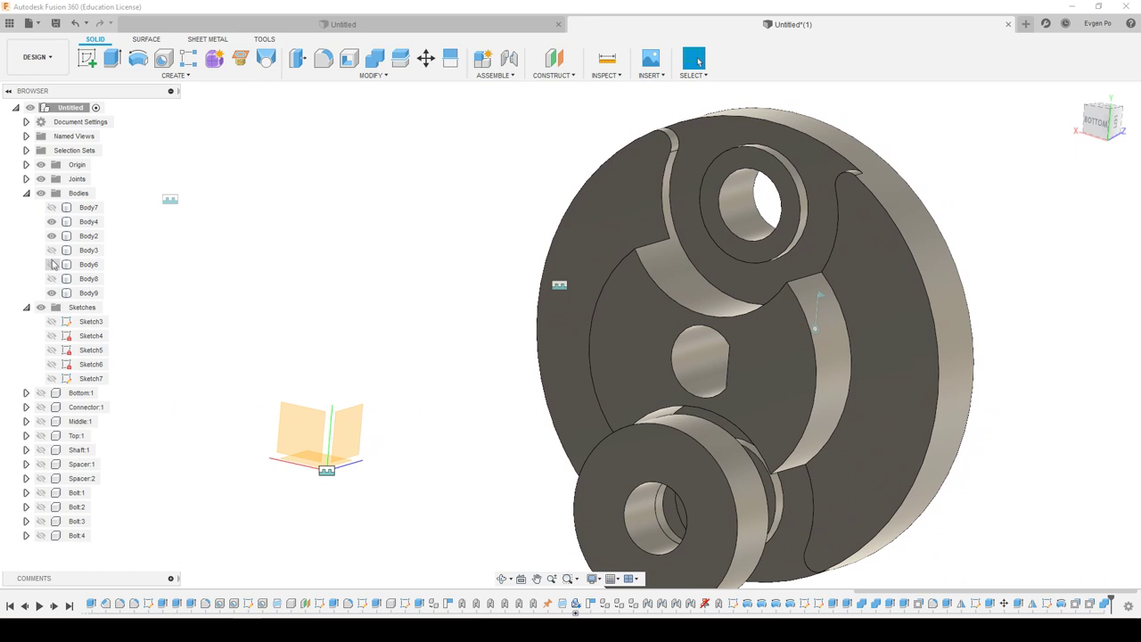
{"action": "left_click", "coordinate": [51, 264]}
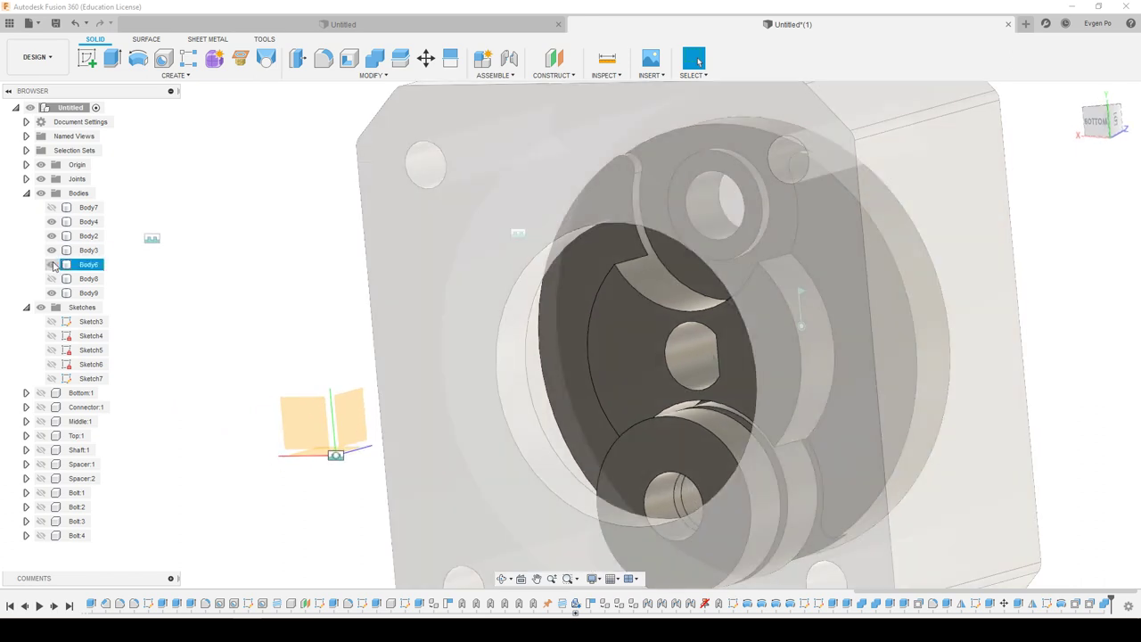
{"action": "left_click", "coordinate": [50, 264]}
{"action": "left_click", "coordinate": [50, 207]}
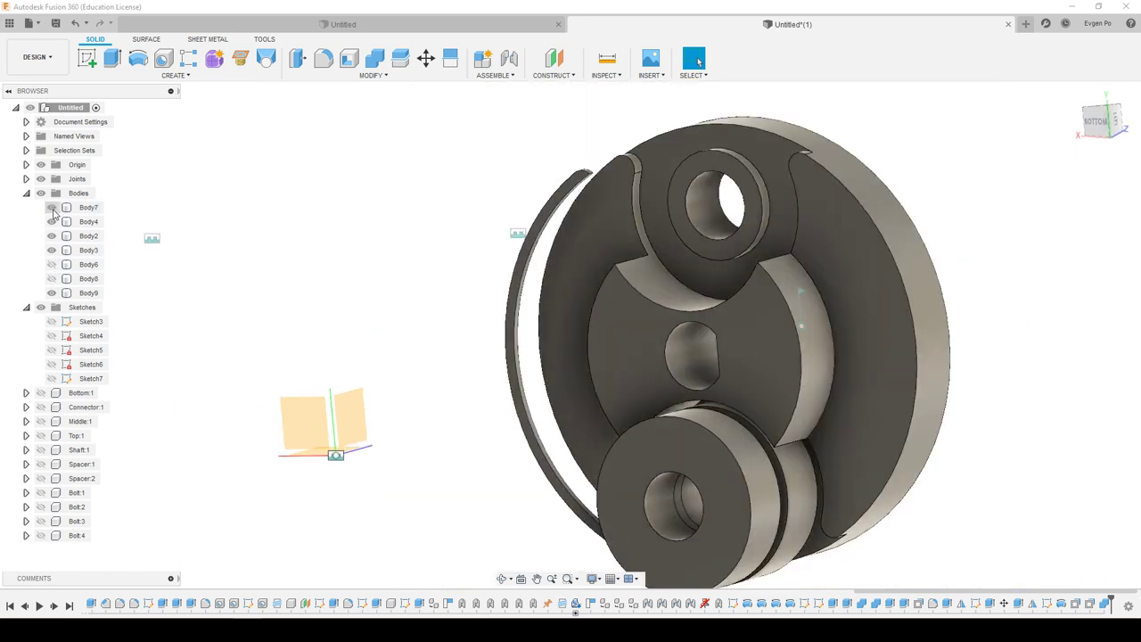
{"action": "left_click", "coordinate": [50, 208]}
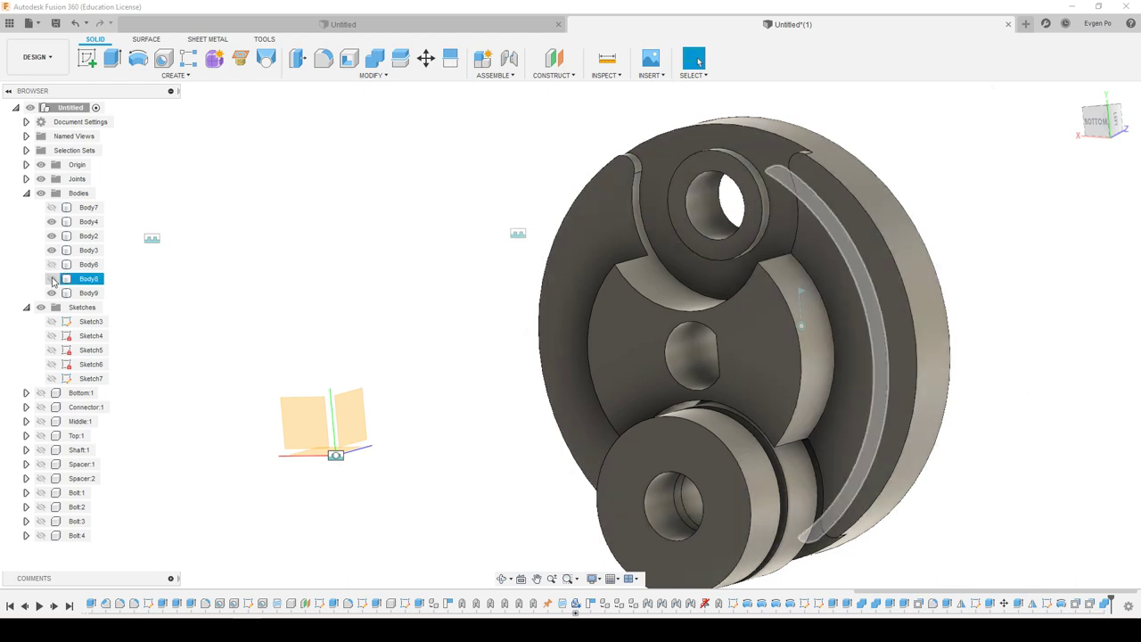
Mirror Body4, Body2 and Body3 across an origin plane, creating Body10–Body12.
{"action": "left_click", "coordinate": [555, 244]}
{"action": "middle_click_drag", "start_coordinate": [554, 249], "coordinate": [197, 229], "text": "shift"}
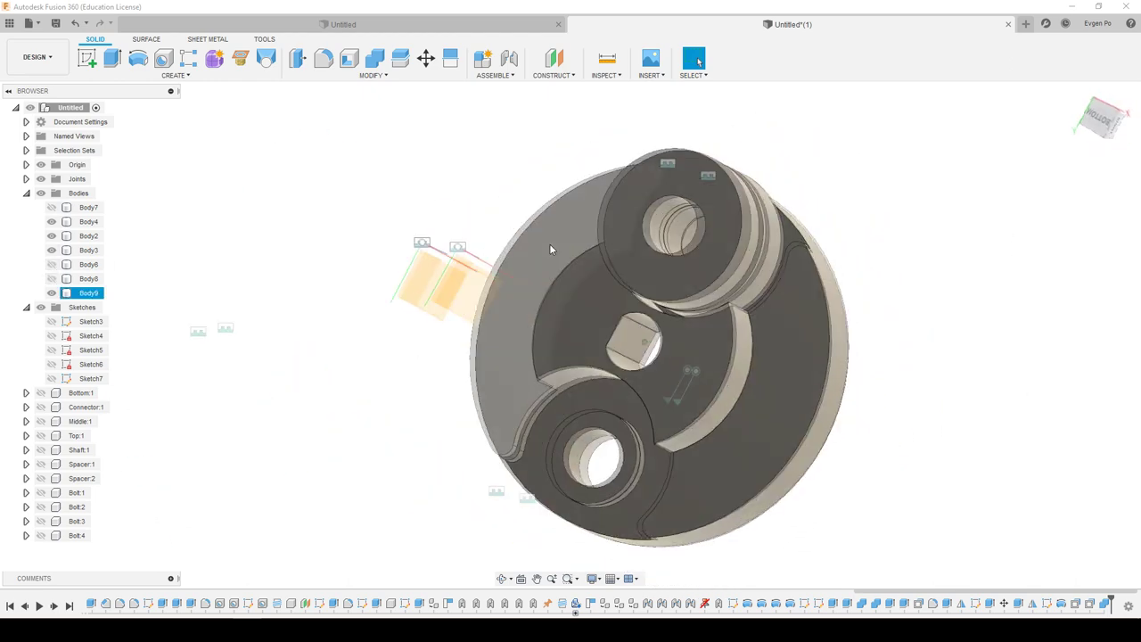
{"action": "left_click", "coordinate": [89, 236], "text": "ctrl"}
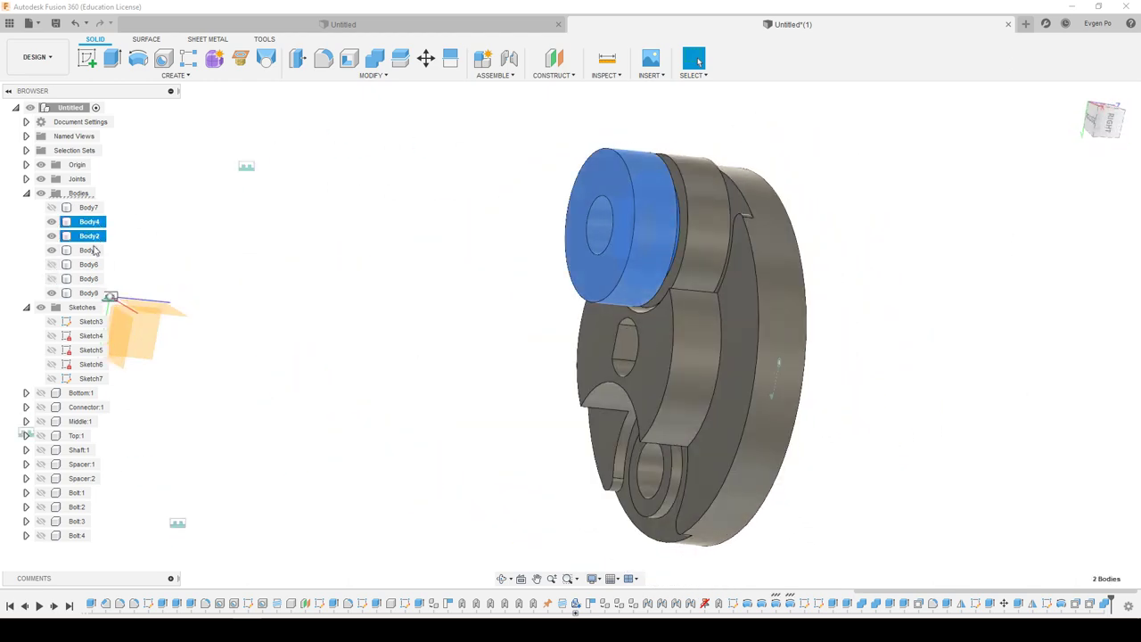
{"action": "left_click", "coordinate": [89, 250], "text": "ctrl"}
{"action": "left_click", "coordinate": [187, 75]}
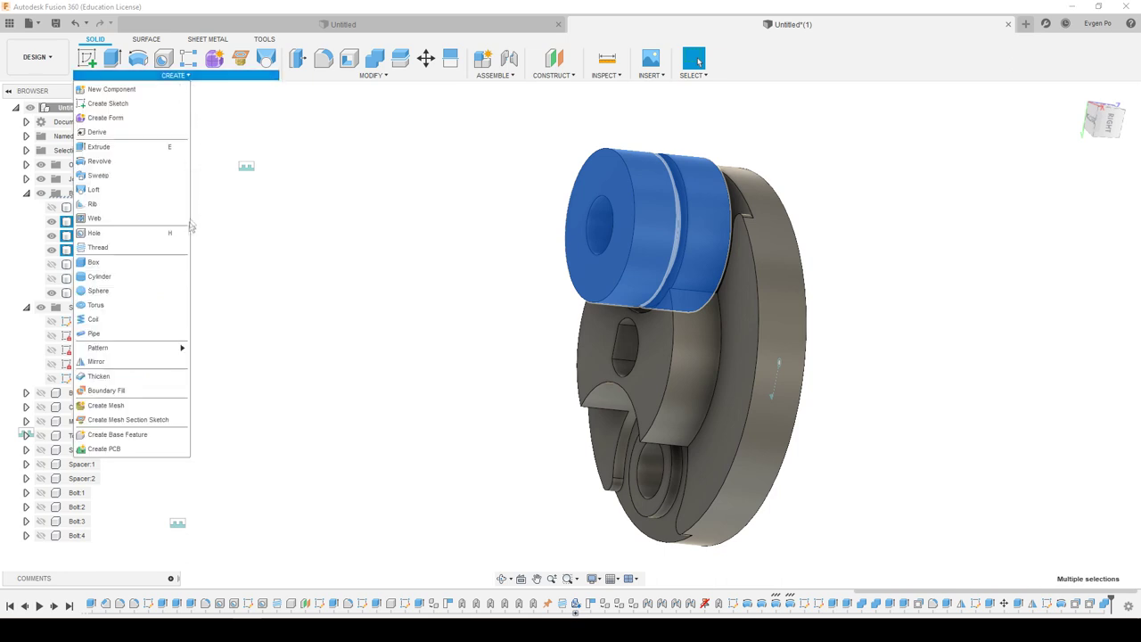
{"action": "left_click", "coordinate": [133, 361]}
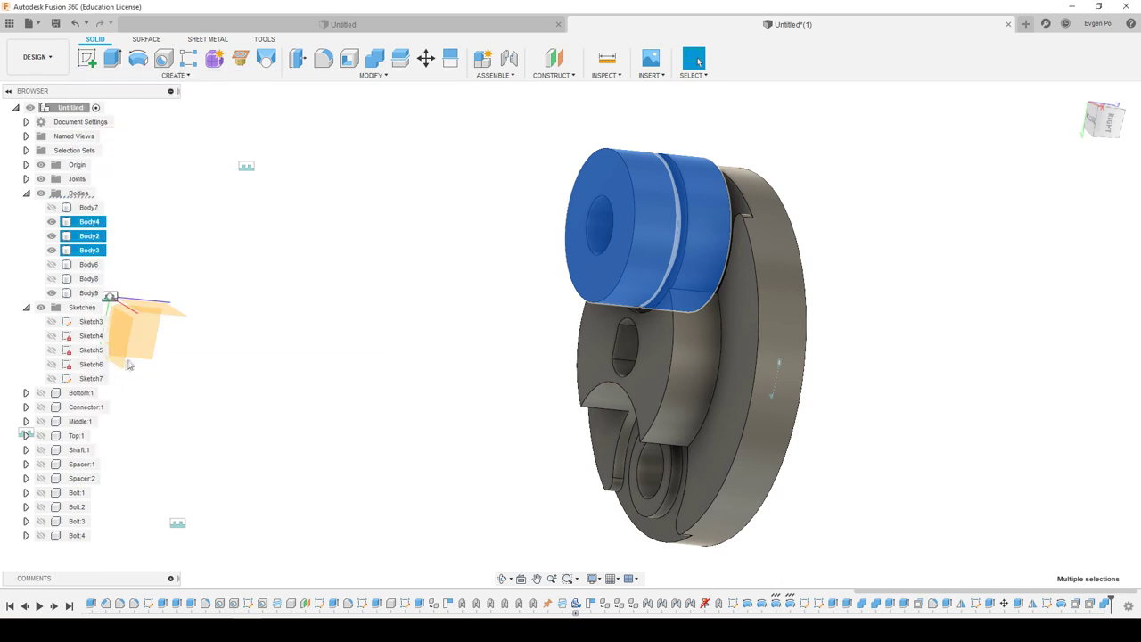
{"action": "left_click", "coordinate": [1061, 214]}
{"action": "scroll", "coordinate": [793, 356], "scroll_direction": "down", "scroll_amount": 3}
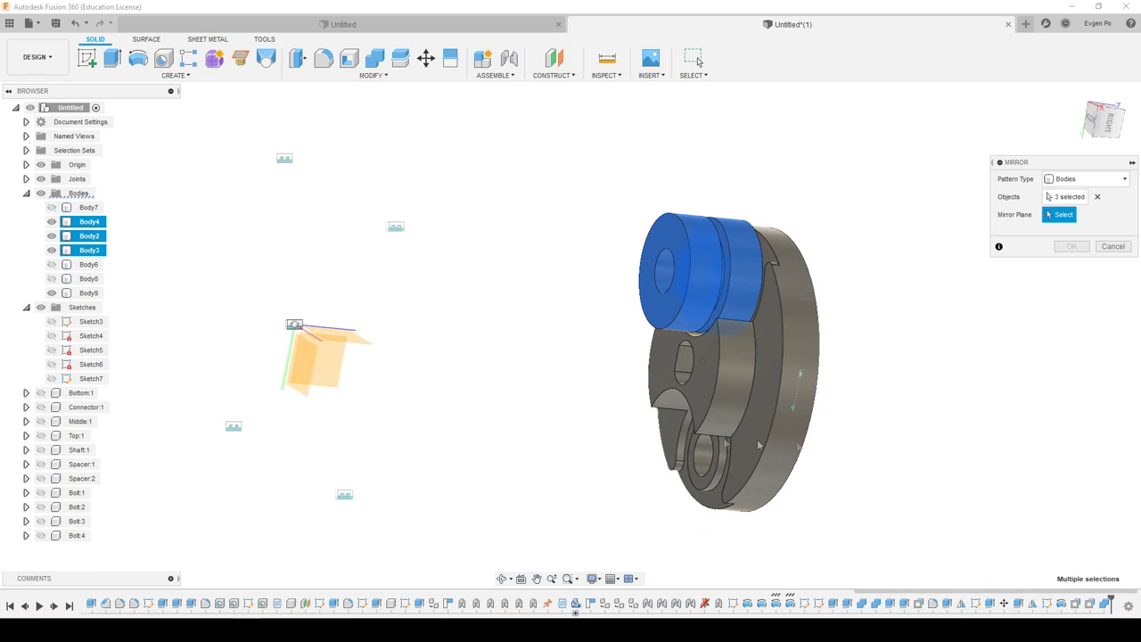
{"action": "left_click", "coordinate": [330, 361]}
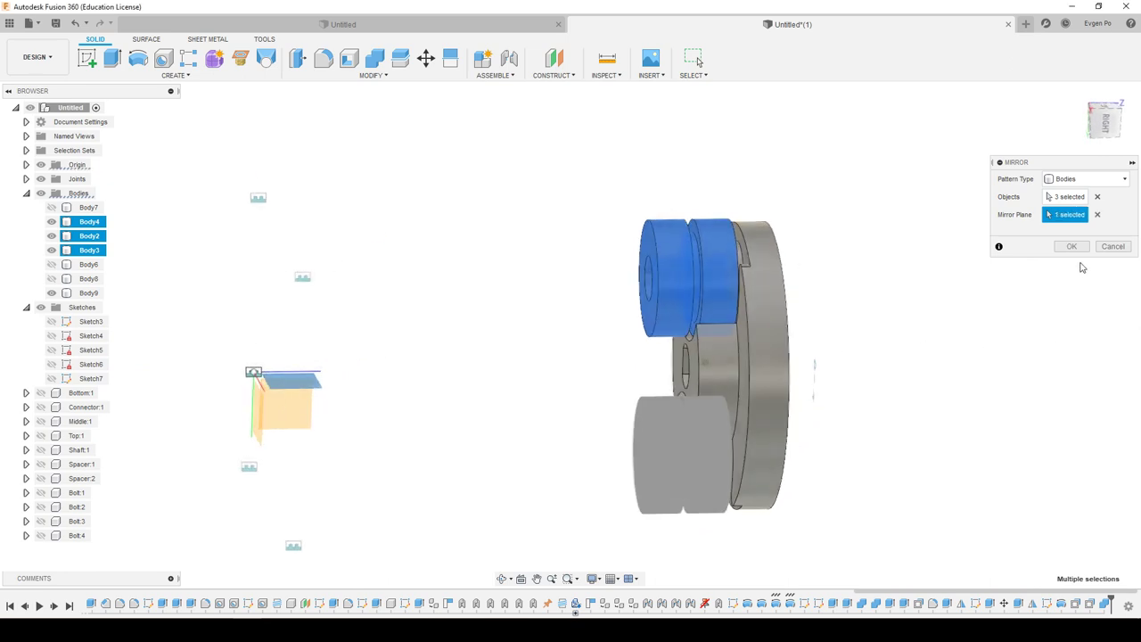
{"action": "left_click", "coordinate": [1072, 246]}
Measure the gap between two housing faces, then hide Body9.
{"action": "middle_click_drag", "start_coordinate": [864, 361], "coordinate": [838, 361], "text": "shift"}
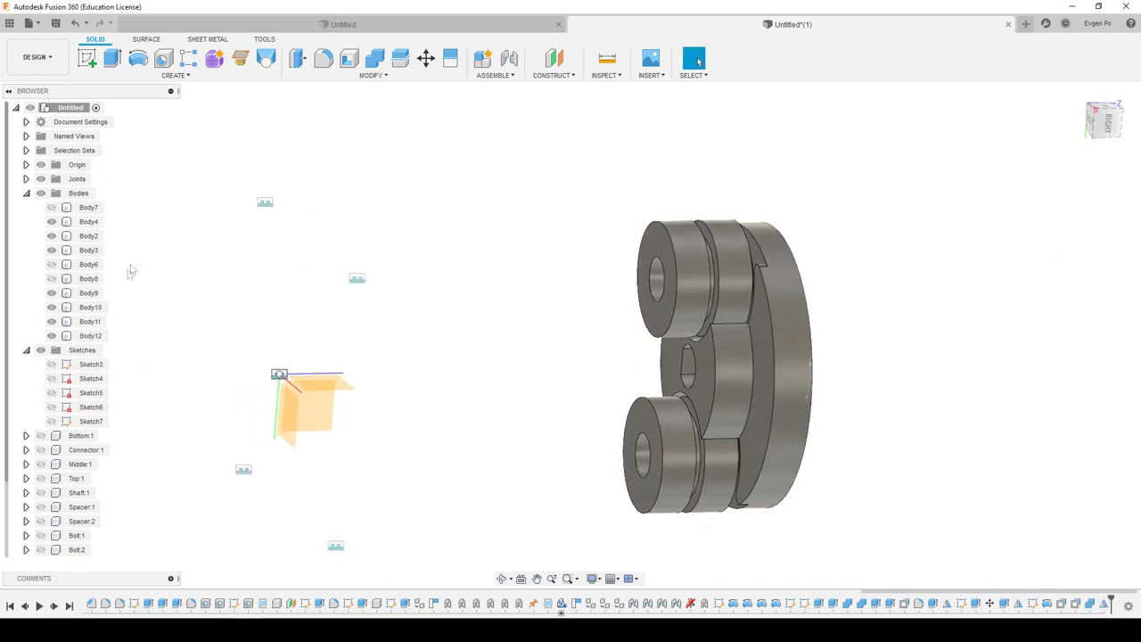
{"action": "key", "text": "i"}
{"action": "left_click", "coordinate": [882, 300]}
{"action": "left_click", "coordinate": [813, 351]}
{"action": "key", "text": "v"}
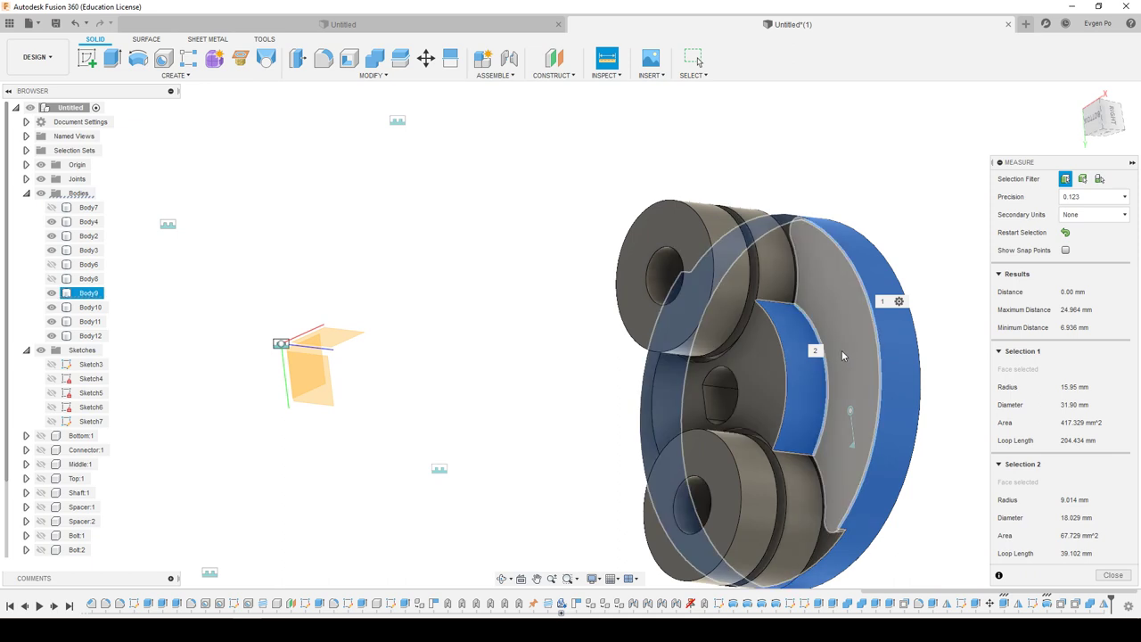
Measure the 6.936 mm minimum gap between the outer and inner arc edges.
{"action": "left_click", "coordinate": [948, 368]}
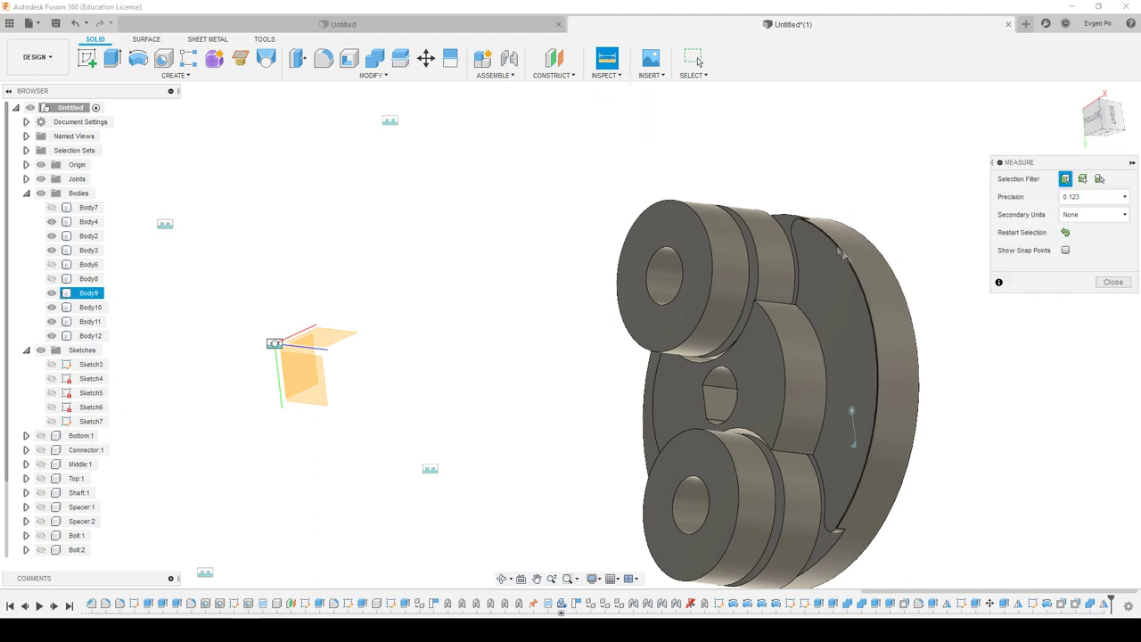
{"action": "left_click", "coordinate": [863, 294]}
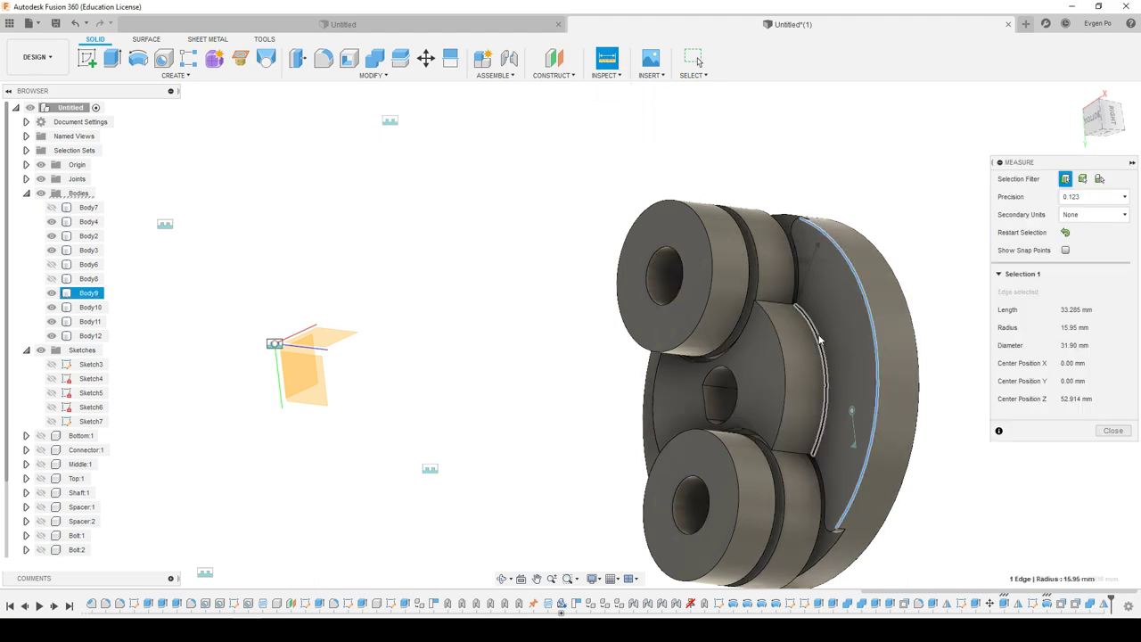
{"action": "left_click", "coordinate": [820, 338]}
{"action": "scroll", "coordinate": [818, 264], "scroll_direction": "up", "scroll_amount": 3}
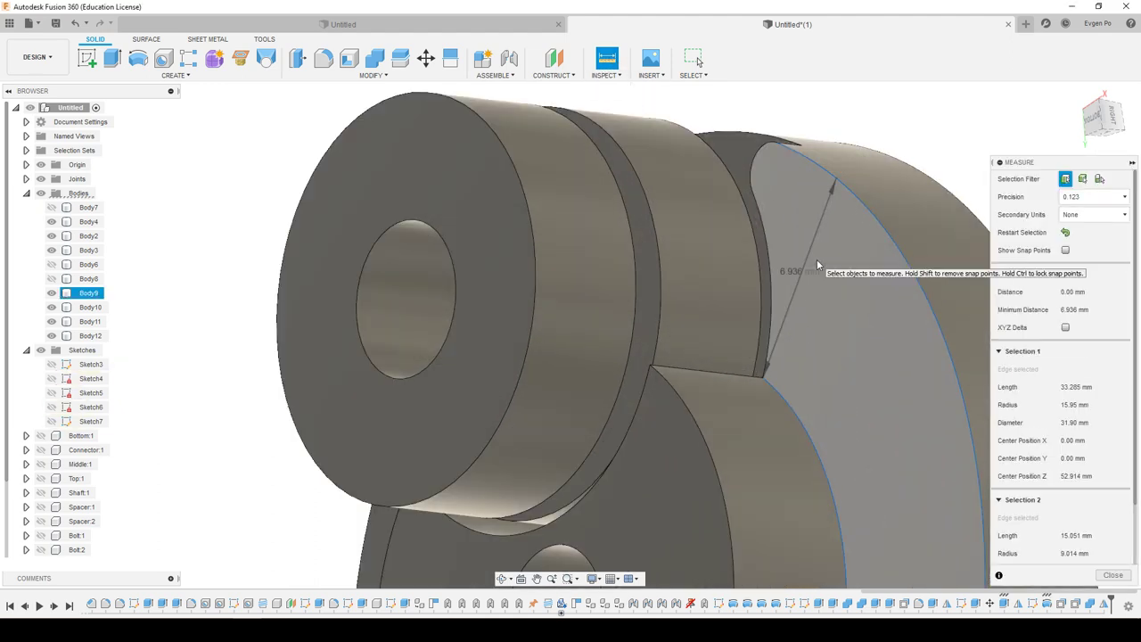
{"action": "scroll", "coordinate": [800, 287], "scroll_direction": "down", "scroll_amount": 2}
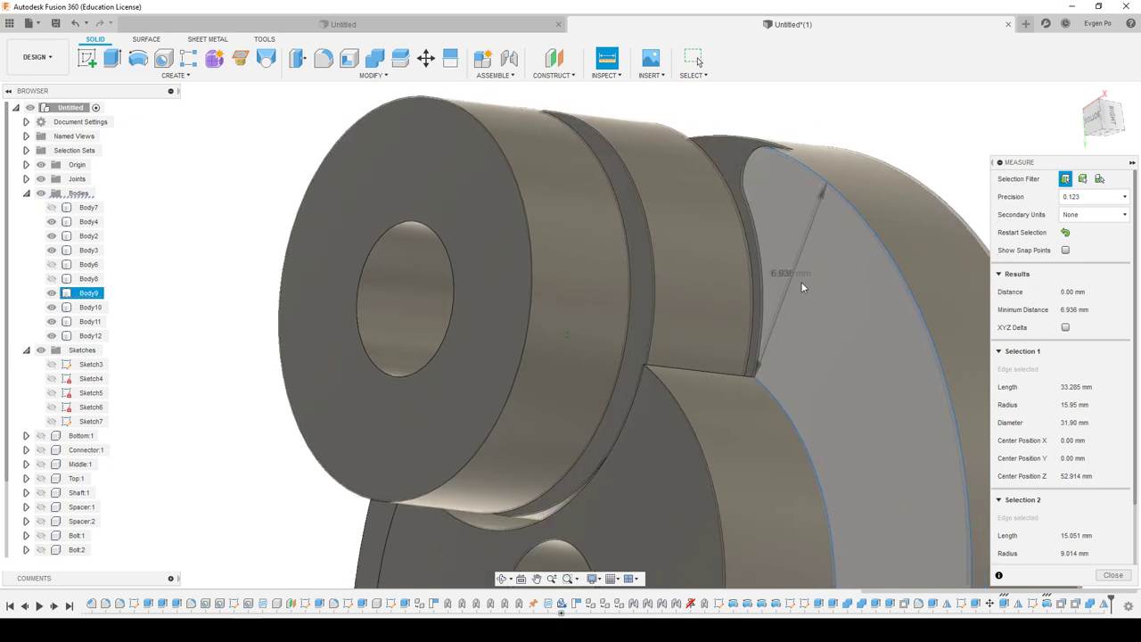
{"action": "scroll", "coordinate": [807, 288], "scroll_direction": "down", "scroll_amount": 2}
{"action": "scroll", "coordinate": [809, 303], "scroll_direction": "down", "scroll_amount": 2}
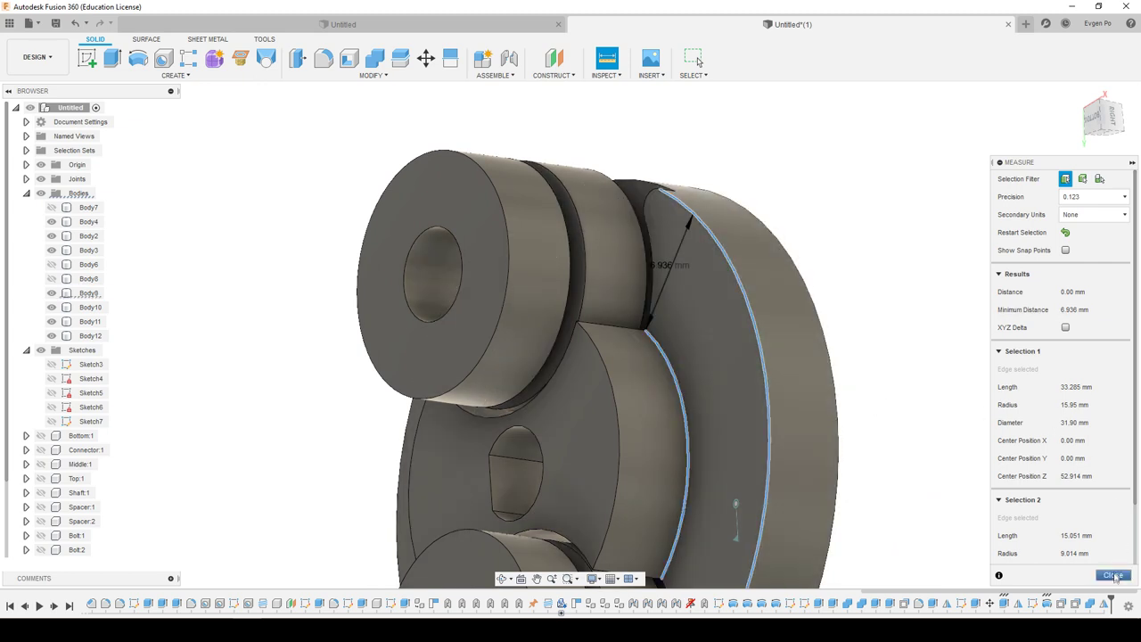
{"action": "left_click", "coordinate": [1115, 576]}
{"action": "left_click", "coordinate": [668, 413]}
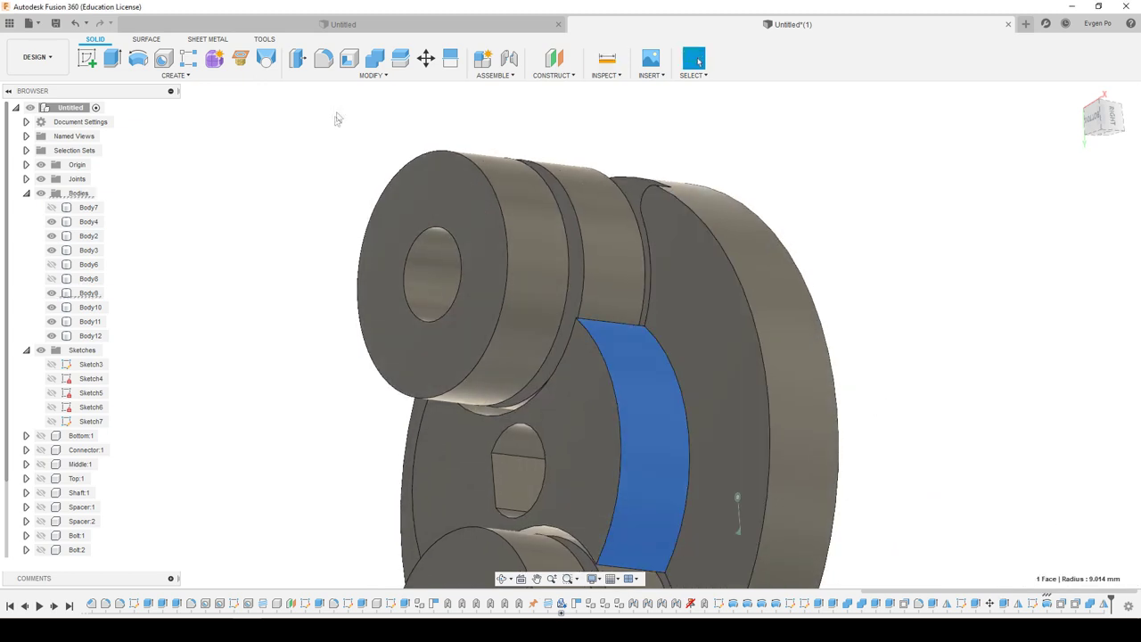
{"action": "left_click", "coordinate": [303, 61]}
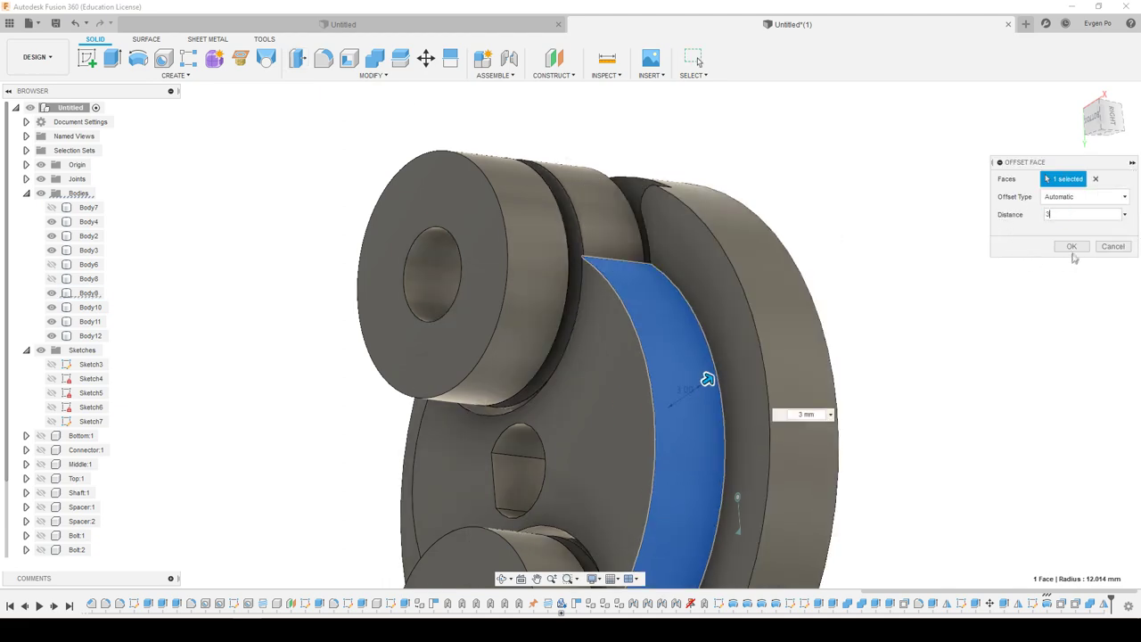
Offset the curved inner faces on both sides by 3 mm.
{"action": "left_click", "coordinate": [1072, 247]}
{"action": "mouse_move", "coordinate": [965, 324]}
{"action": "middle_mouse_down", "text": "shift"}
{"action": "mouse_move", "coordinate": [267, 357]}
{"action": "mouse_move", "coordinate": [876, 309]}
{"action": "mouse_move", "coordinate": [688, 395]}
{"action": "middle_mouse_up", "text": "shift"}
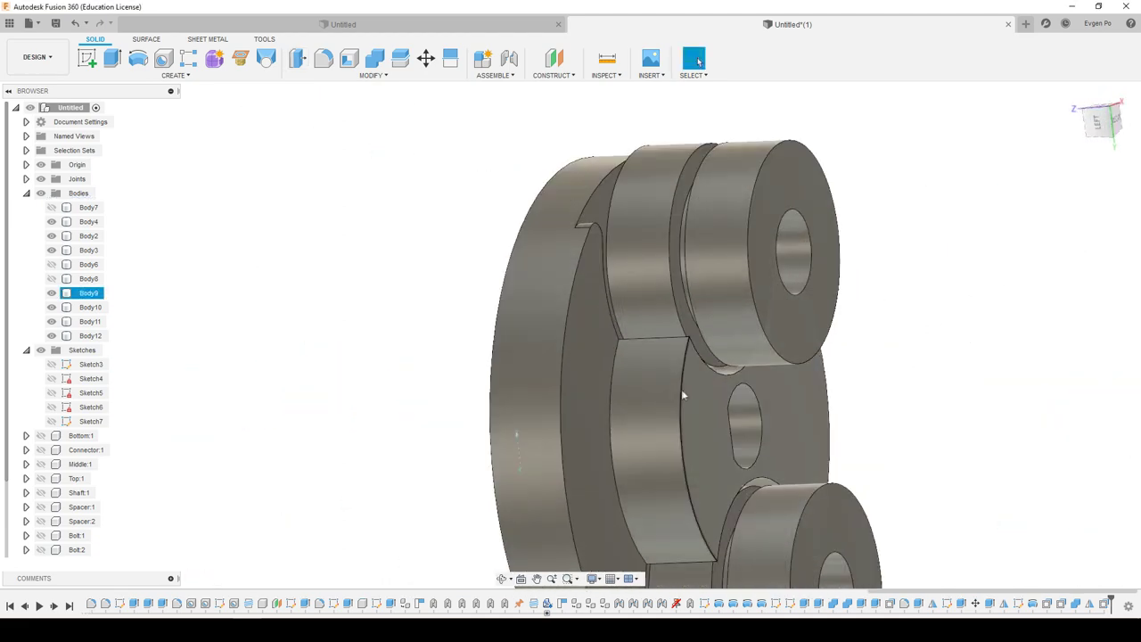
{"action": "left_click", "coordinate": [659, 385]}
{"action": "left_click", "coordinate": [298, 62]}
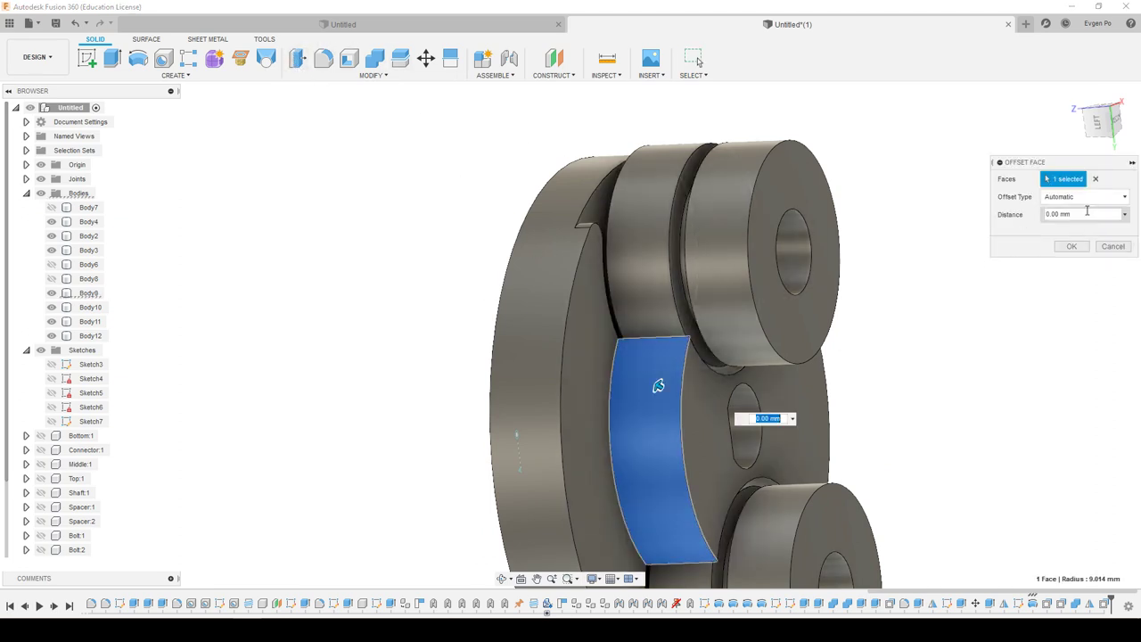
{"action": "left_click", "coordinate": [1072, 246]}
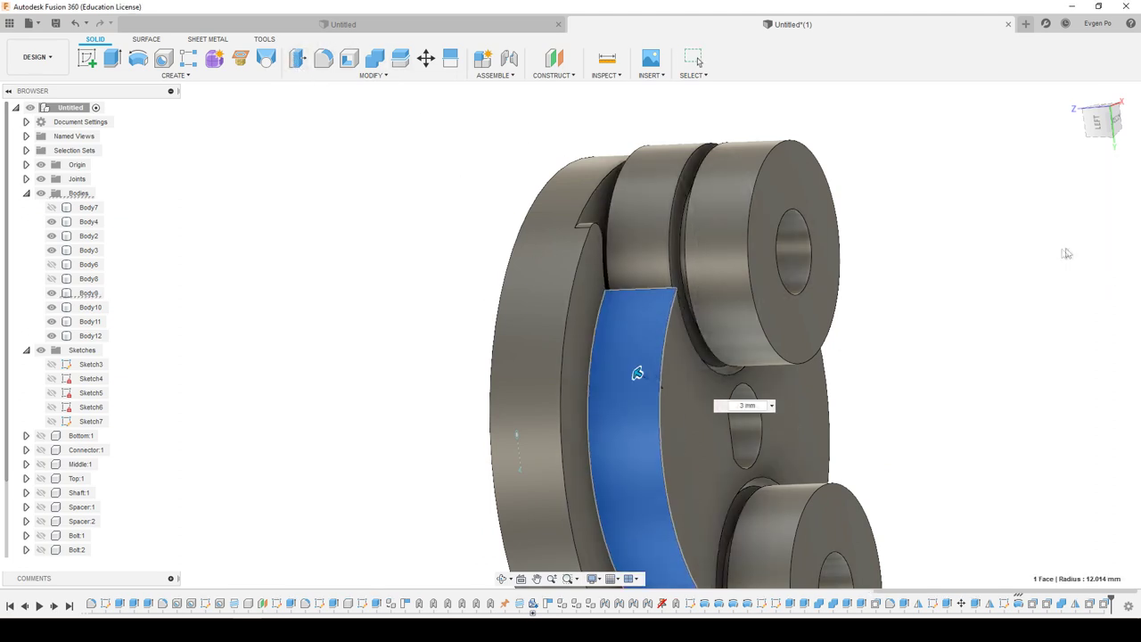
Re-measure the arc edges, now 3.936 mm apart, and select the left arc edge.
{"action": "left_click", "coordinate": [605, 59]}
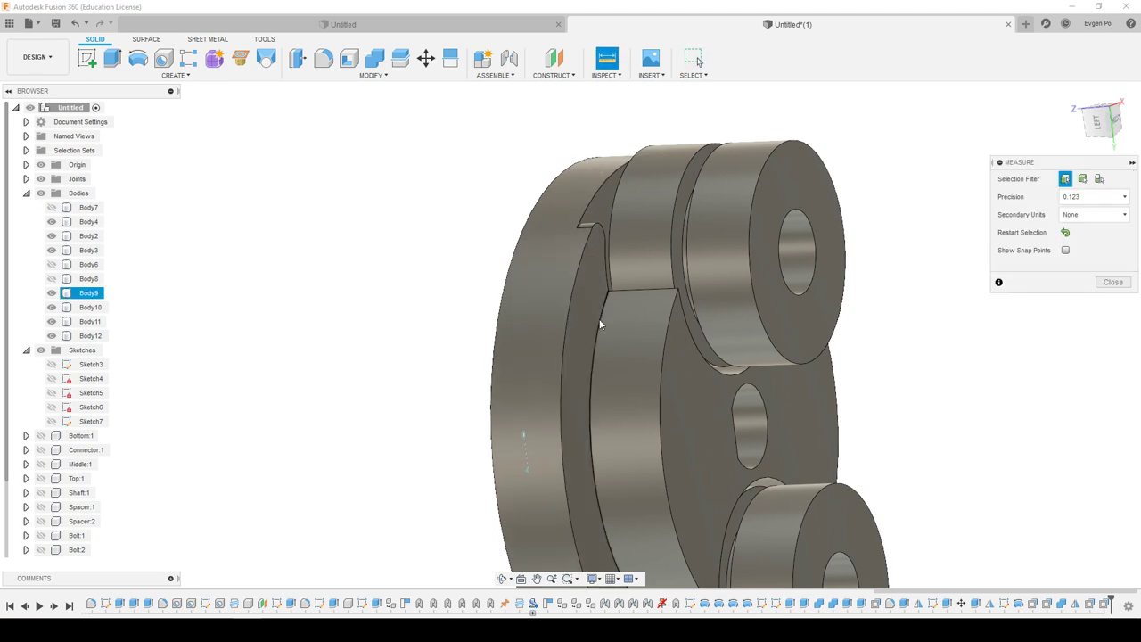
{"action": "left_click", "coordinate": [585, 322]}
{"action": "left_click", "coordinate": [564, 326]}
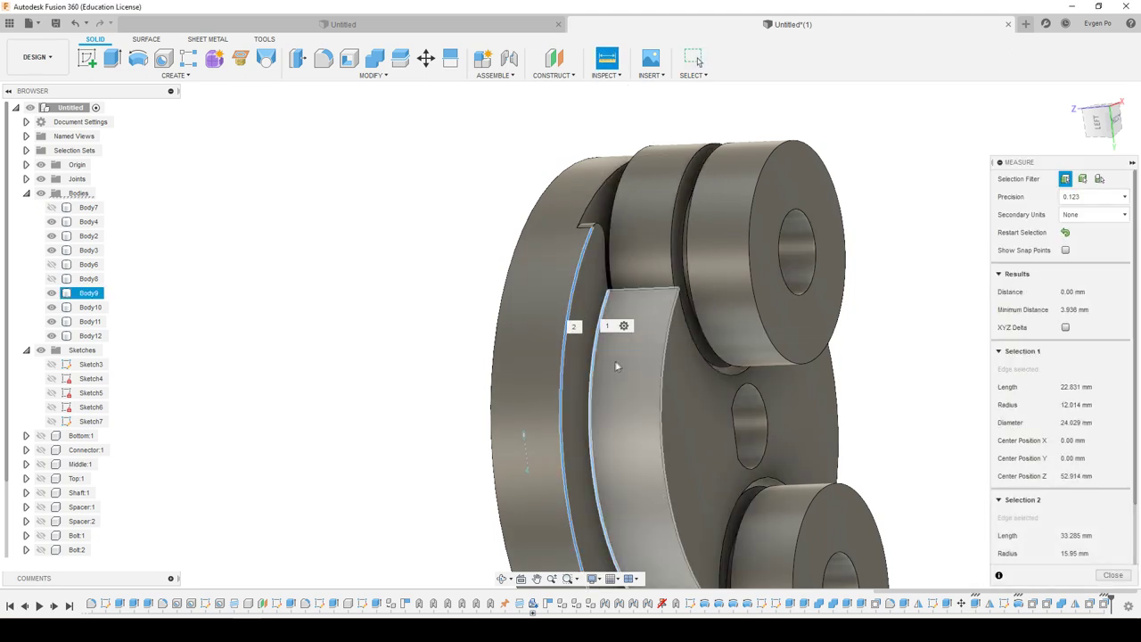
{"action": "middle_click_drag", "start_coordinate": [628, 359], "coordinate": [612, 516], "text": "shift"}
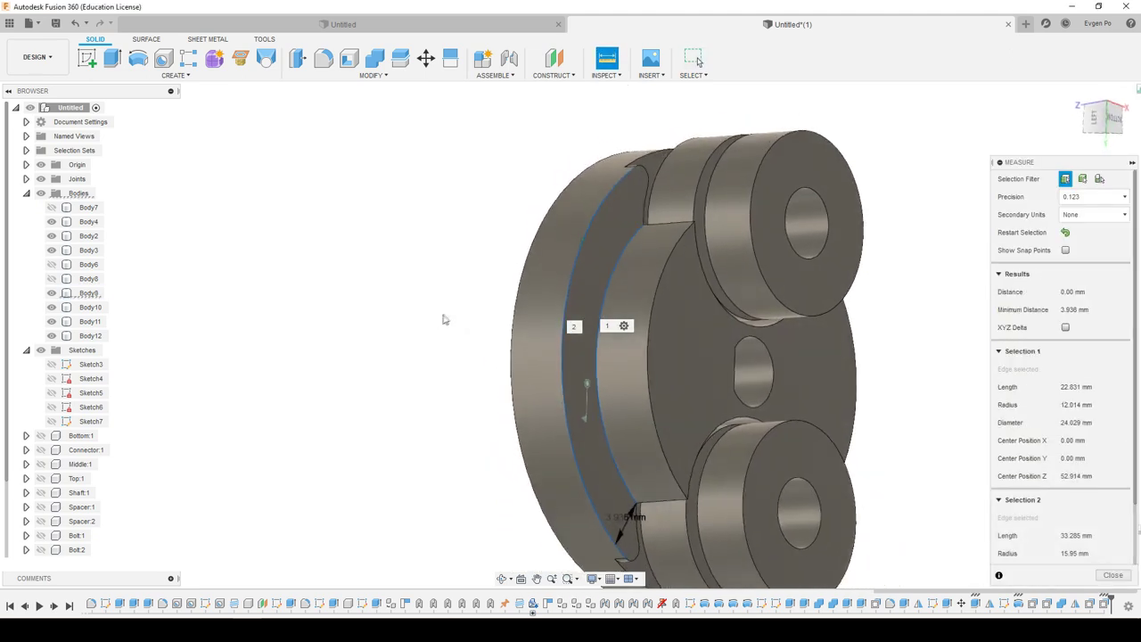
{"action": "scroll", "coordinate": [613, 508], "scroll_direction": "up", "scroll_amount": 3}
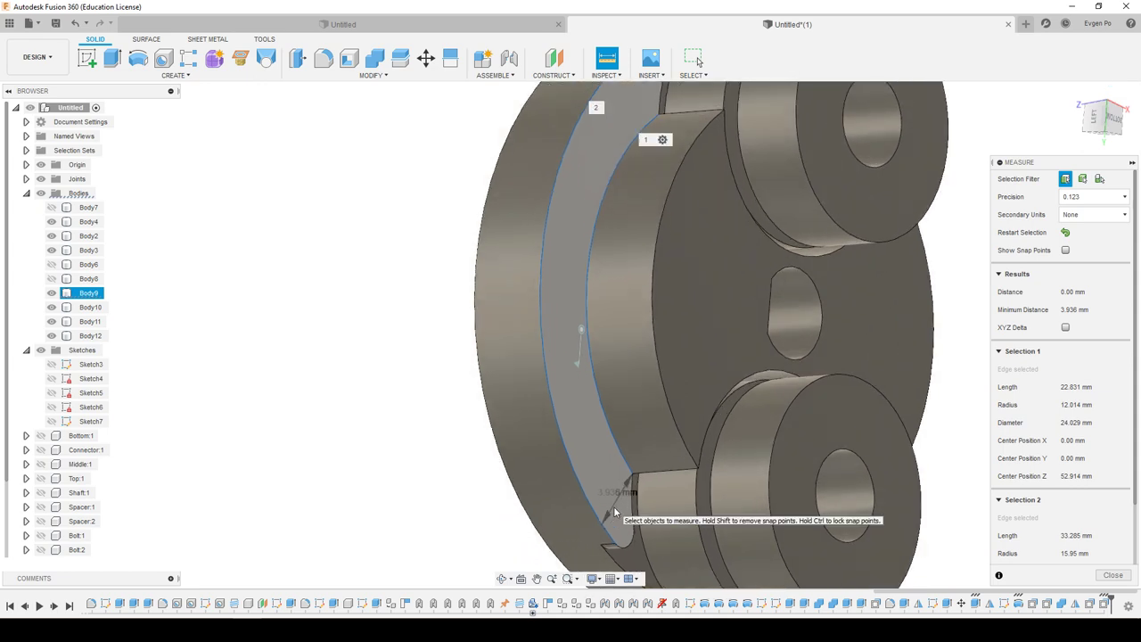
{"action": "middle_click_drag", "start_coordinate": [614, 507], "coordinate": [609, 435], "text": "shift"}
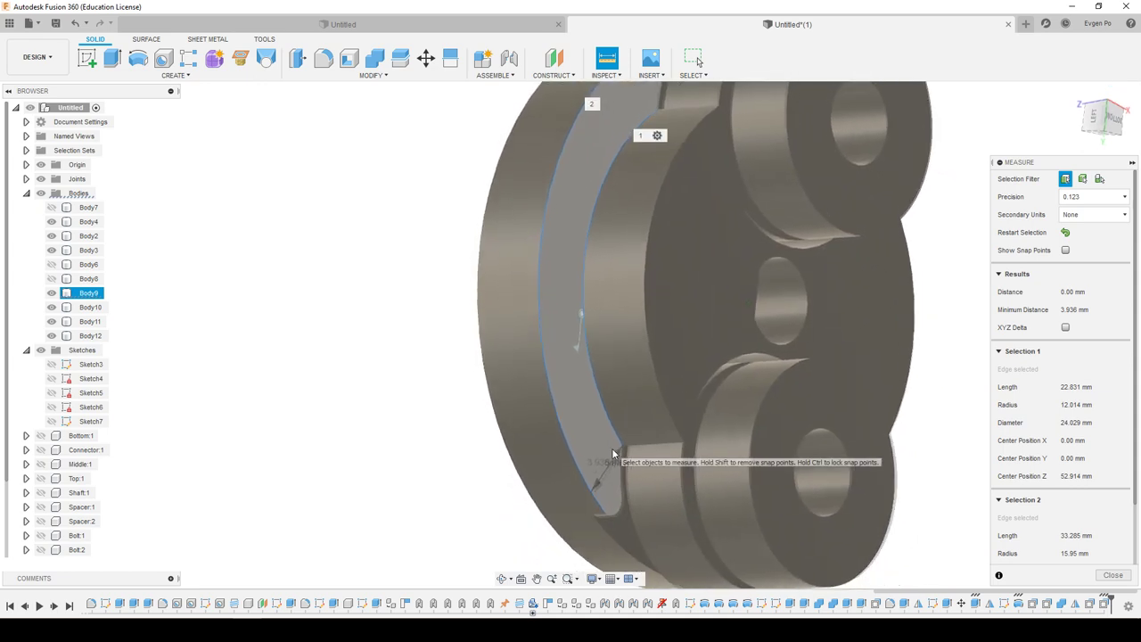
{"action": "mouse_move", "coordinate": [609, 435]}
{"action": "middle_mouse_down", "text": "shift"}
{"action": "mouse_move", "coordinate": [541, 343]}
{"action": "mouse_move", "coordinate": [571, 367]}
{"action": "mouse_move", "coordinate": [518, 343]}
{"action": "middle_mouse_up", "text": "shift"}
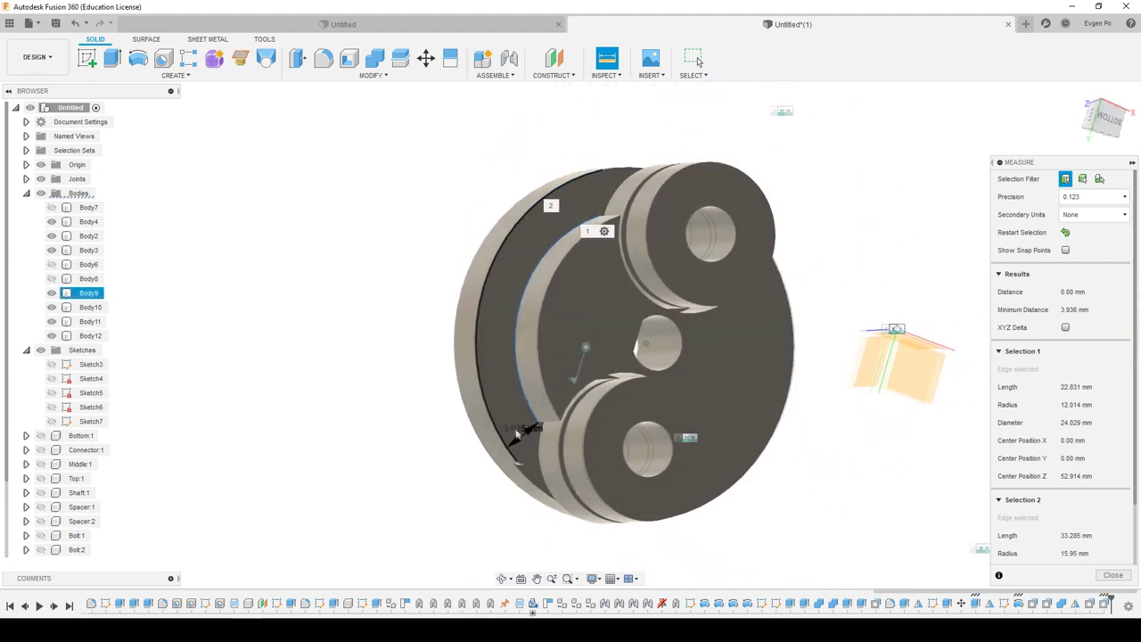
{"action": "mouse_move", "coordinate": [518, 343]}
{"action": "middle_mouse_down", "text": "shift"}
{"action": "mouse_move", "coordinate": [858, 470]}
{"action": "mouse_move", "coordinate": [785, 407]}
{"action": "mouse_move", "coordinate": [769, 340]}
{"action": "mouse_move", "coordinate": [702, 321]}
{"action": "mouse_move", "coordinate": [755, 314]}
{"action": "mouse_move", "coordinate": [529, 350]}
{"action": "middle_mouse_up", "text": "shift"}
{"action": "key", "text": "Escape"}
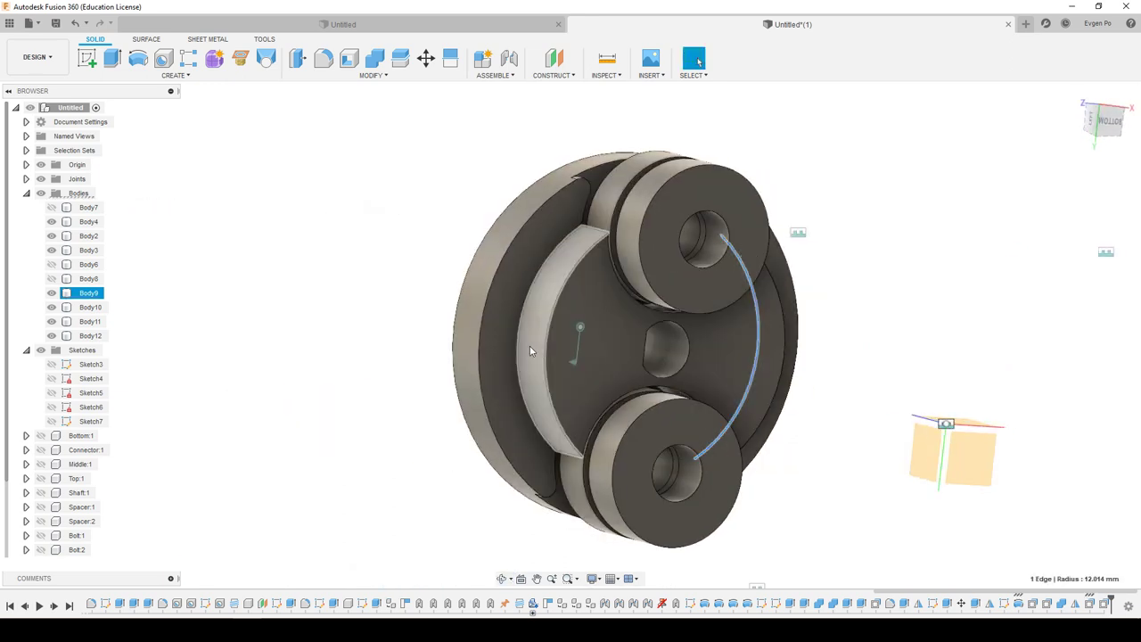
{"action": "left_click", "coordinate": [519, 350]}
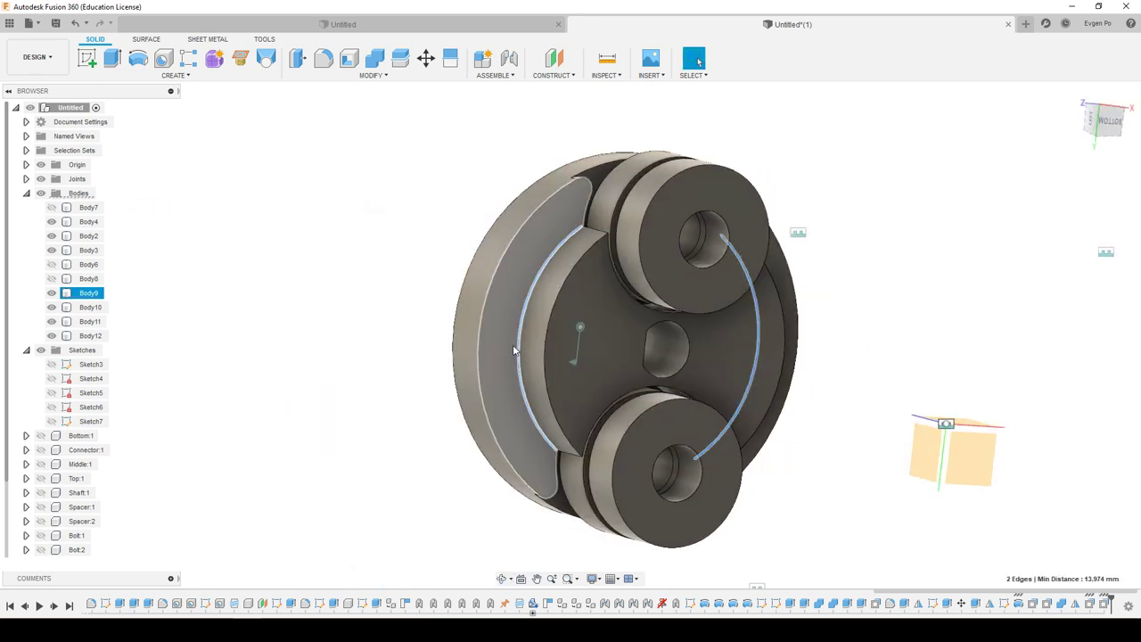
Fillet the two selected arc edges.
{"action": "key", "text": "f"}
{"action": "middle_click_drag", "start_coordinate": [515, 351], "coordinate": [638, 322], "text": "shift"}
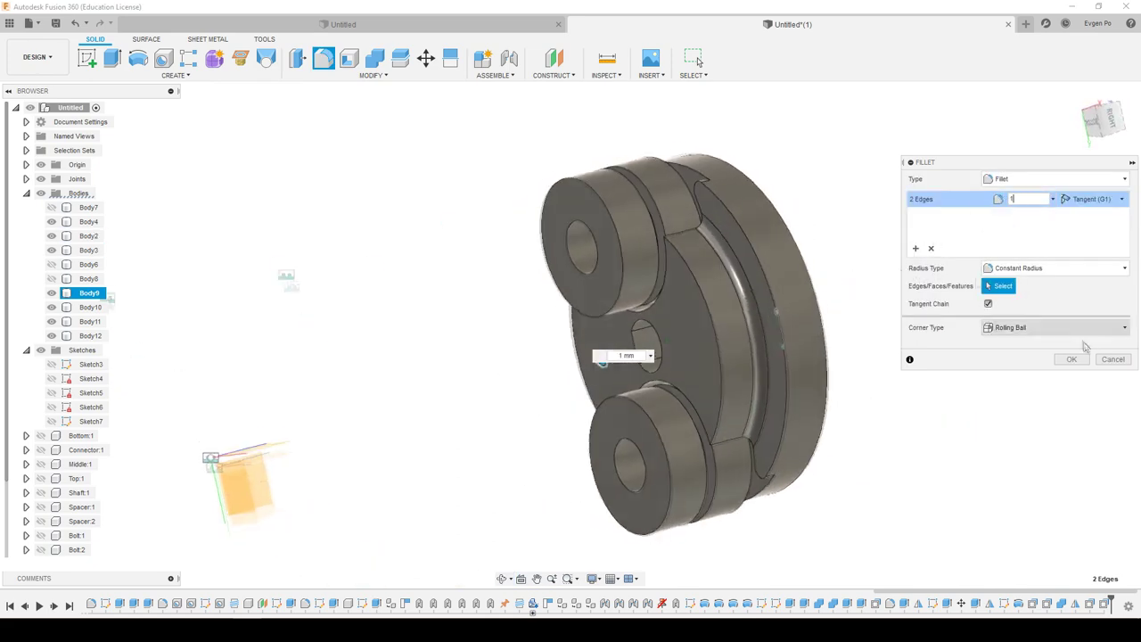
{"action": "left_click", "coordinate": [1073, 359]}
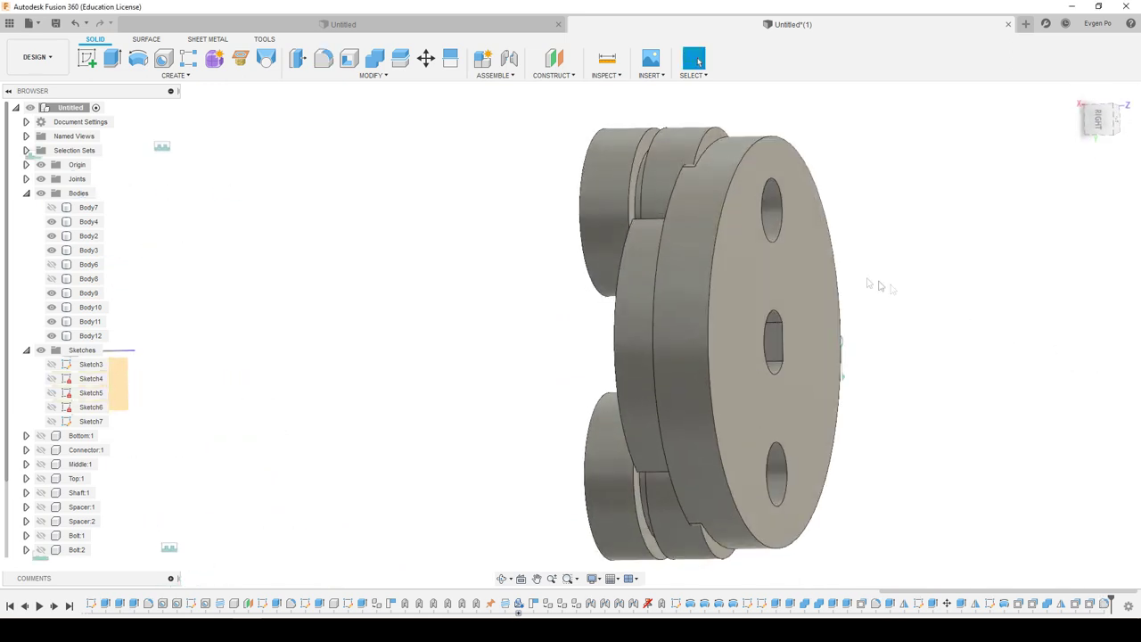
Round the large disc's front outer edge with a 2 mm fillet.
{"action": "key", "text": "f"}
{"action": "left_click", "coordinate": [711, 269]}
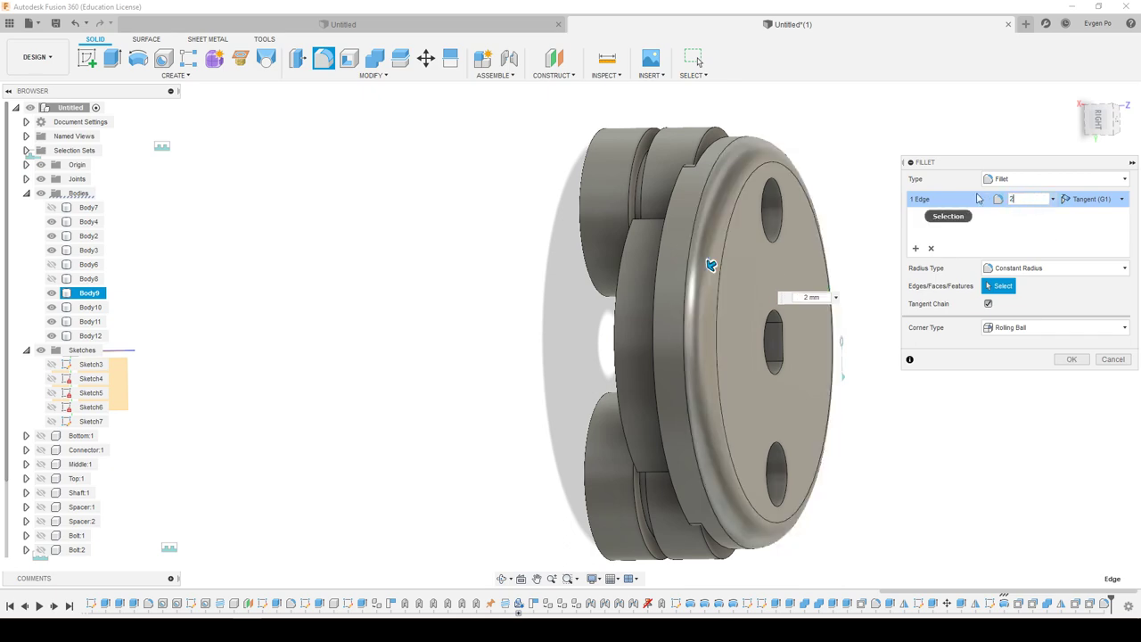
{"action": "mouse_move", "coordinate": [978, 198]}
{"action": "middle_mouse_down", "text": "shift"}
{"action": "mouse_move", "coordinate": [1067, 275]}
{"action": "mouse_move", "coordinate": [1073, 295]}
{"action": "middle_mouse_up", "text": "shift"}
{"action": "left_click", "coordinate": [1072, 359]}
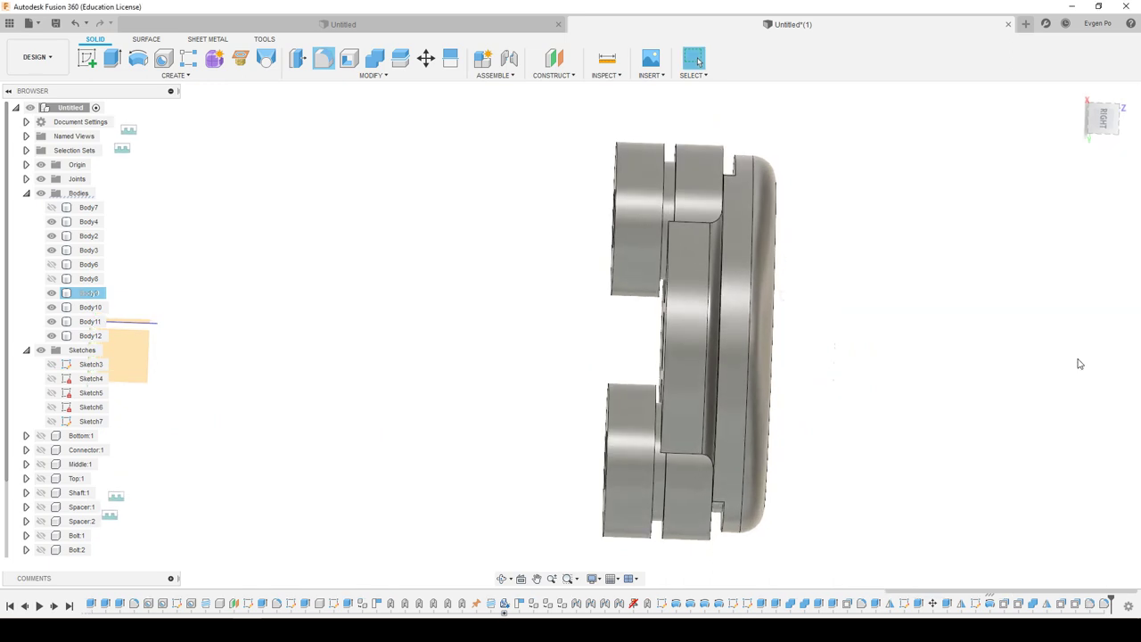
{"action": "left_click", "coordinate": [210, 78]}
{"action": "left_click", "coordinate": [141, 363]}
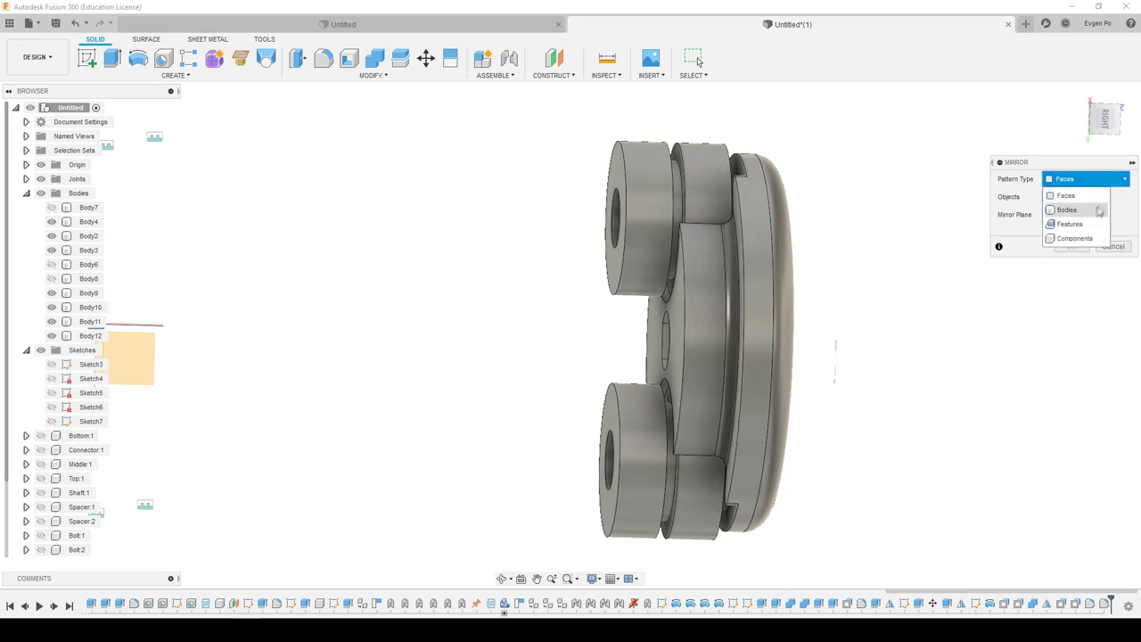
Mirror the large disc Body9 across the plane, creating Body13.
{"action": "left_click", "coordinate": [740, 263]}
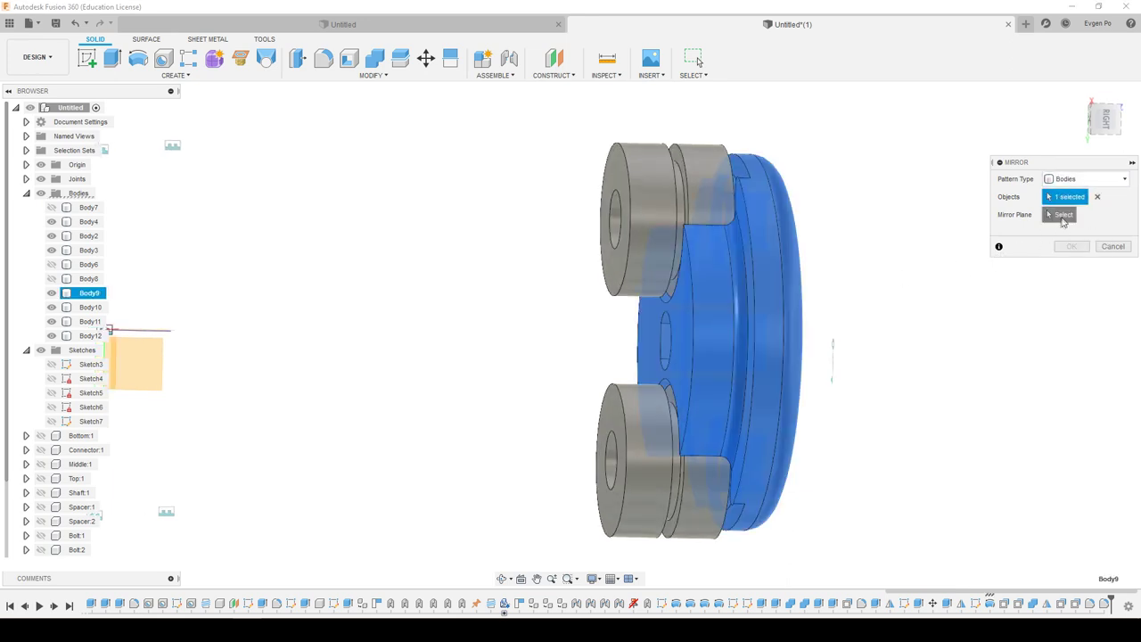
{"action": "left_click", "coordinate": [724, 339]}
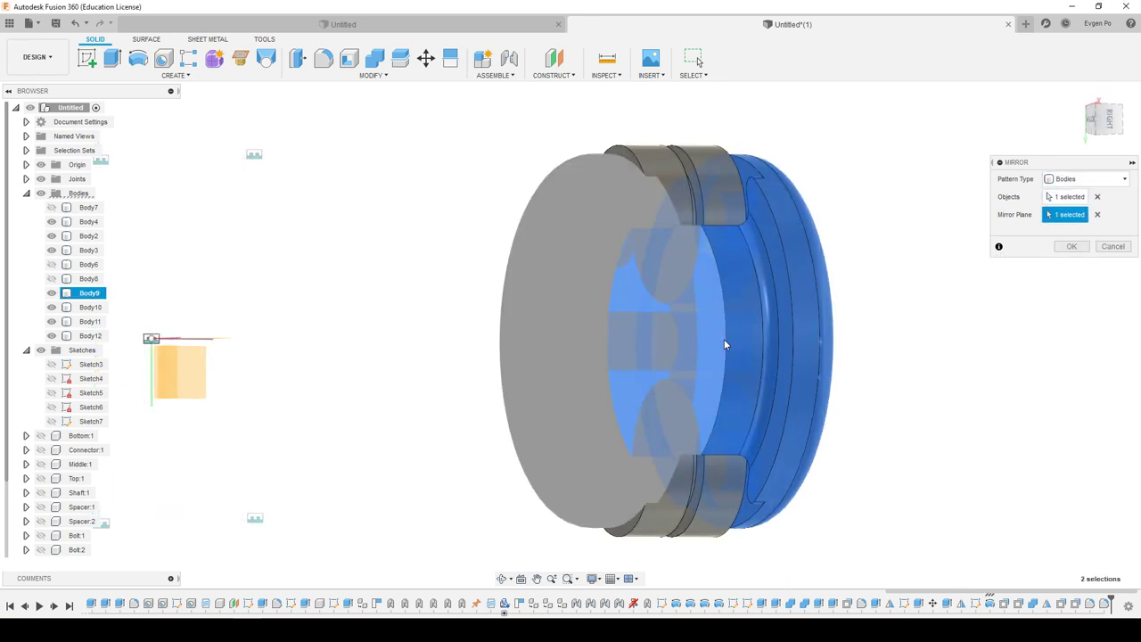
{"action": "left_click", "coordinate": [1071, 247]}
{"action": "mouse_move", "coordinate": [1079, 254]}
{"action": "middle_mouse_down", "text": "shift"}
{"action": "mouse_move", "coordinate": [1028, 328]}
{"action": "mouse_move", "coordinate": [930, 394]}
{"action": "mouse_move", "coordinate": [782, 456]}
{"action": "middle_mouse_up", "text": "shift"}
{"action": "left_click_drag", "start_coordinate": [790, 458], "coordinate": [560, 188]}
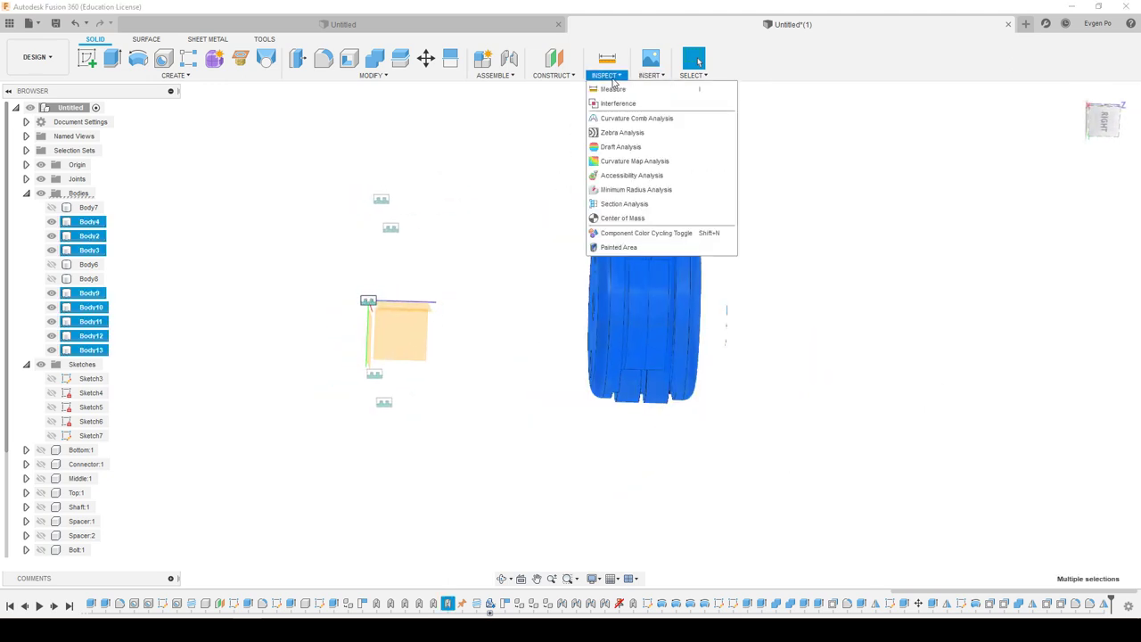
Run an interference check on the coupling bodies (none found) and rename a body.
{"action": "left_click", "coordinate": [624, 104]}
{"action": "left_click", "coordinate": [1079, 216]}
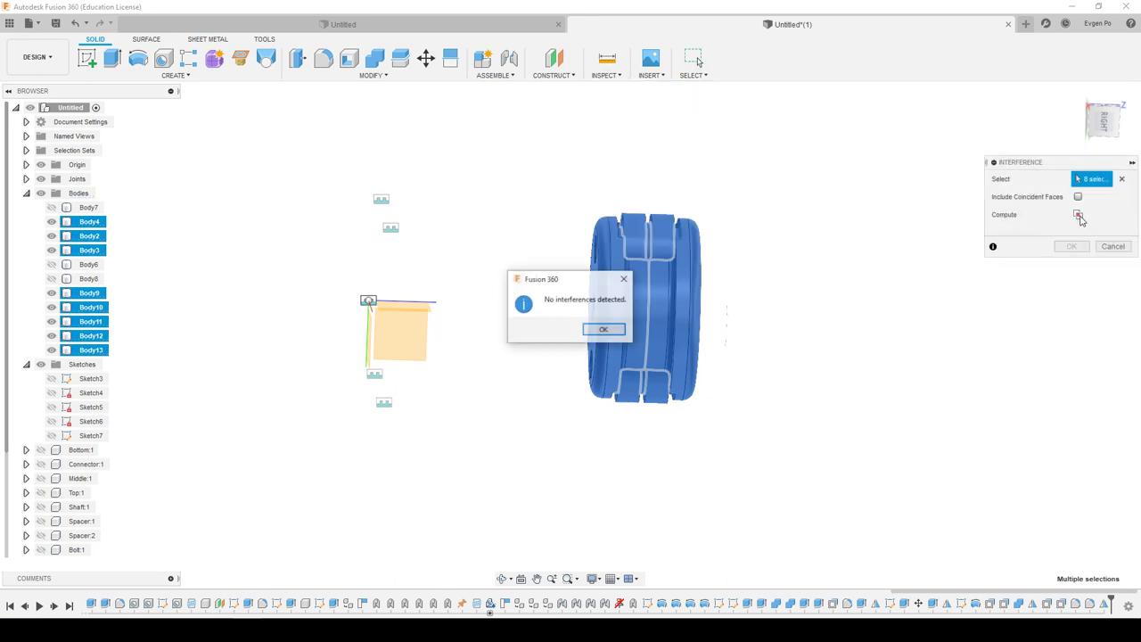
{"action": "left_click", "coordinate": [604, 330]}
{"action": "left_click", "coordinate": [1110, 248]}
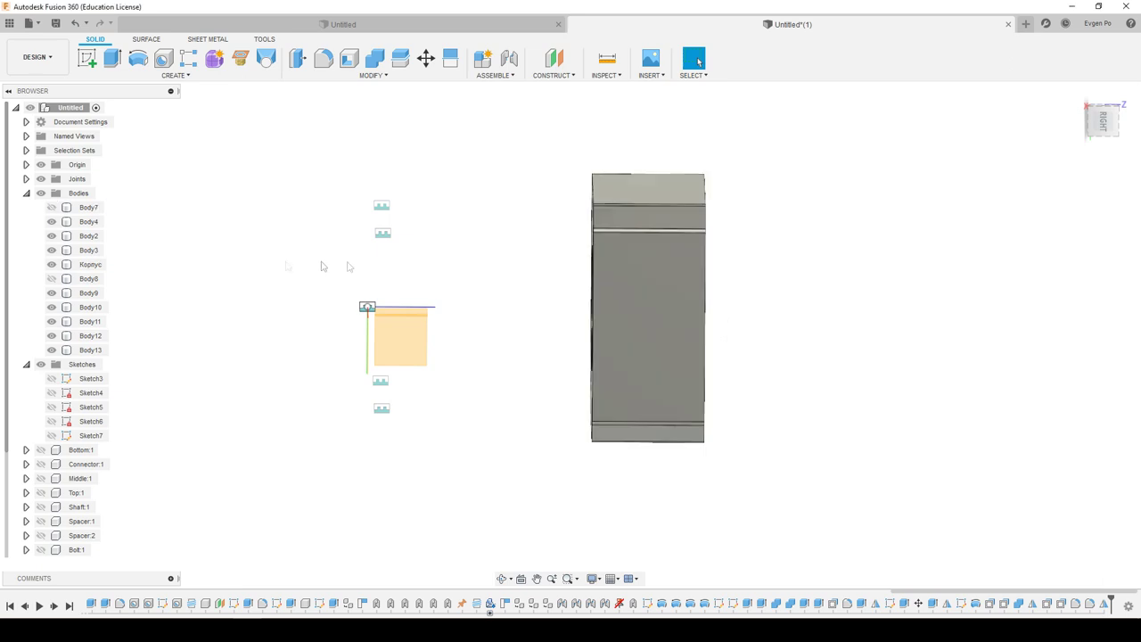
{"action": "middle_click_drag", "start_coordinate": [376, 256], "coordinate": [125, 284], "text": "shift"}
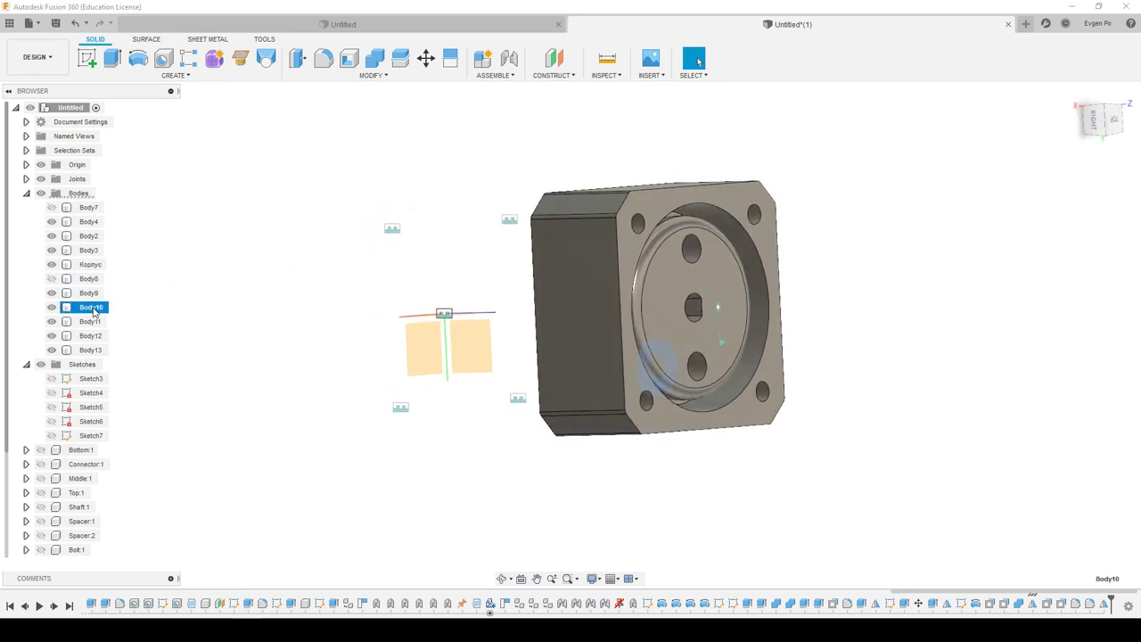
{"action": "type", "text": "ш1"}
{"action": "key", "text": "Return"}
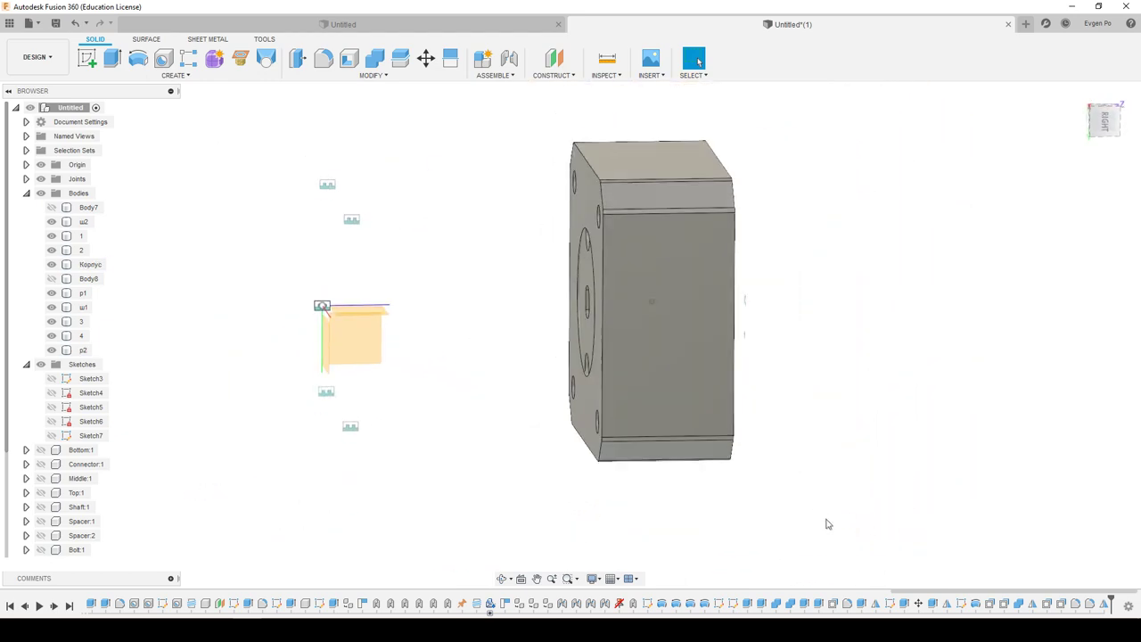
Re-run interference with the housing included, finding one 1426.11 mm³ overlap between Корпус and p2.
{"action": "left_click_drag", "start_coordinate": [827, 524], "coordinate": [482, 120]}
{"action": "left_click", "coordinate": [607, 76]}
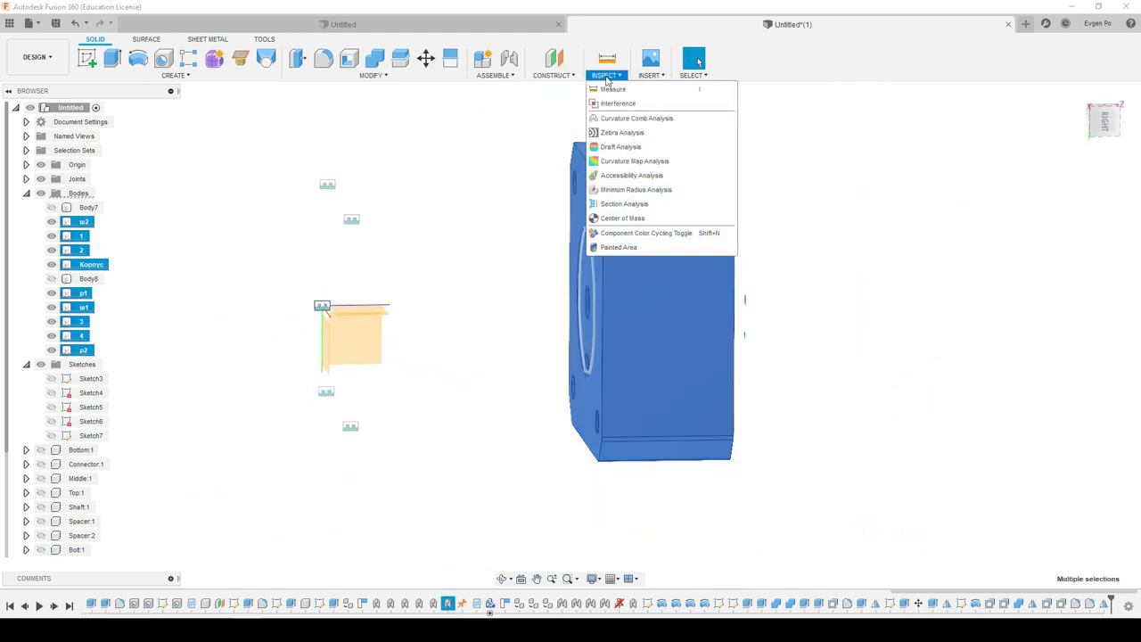
{"action": "left_click", "coordinate": [624, 101]}
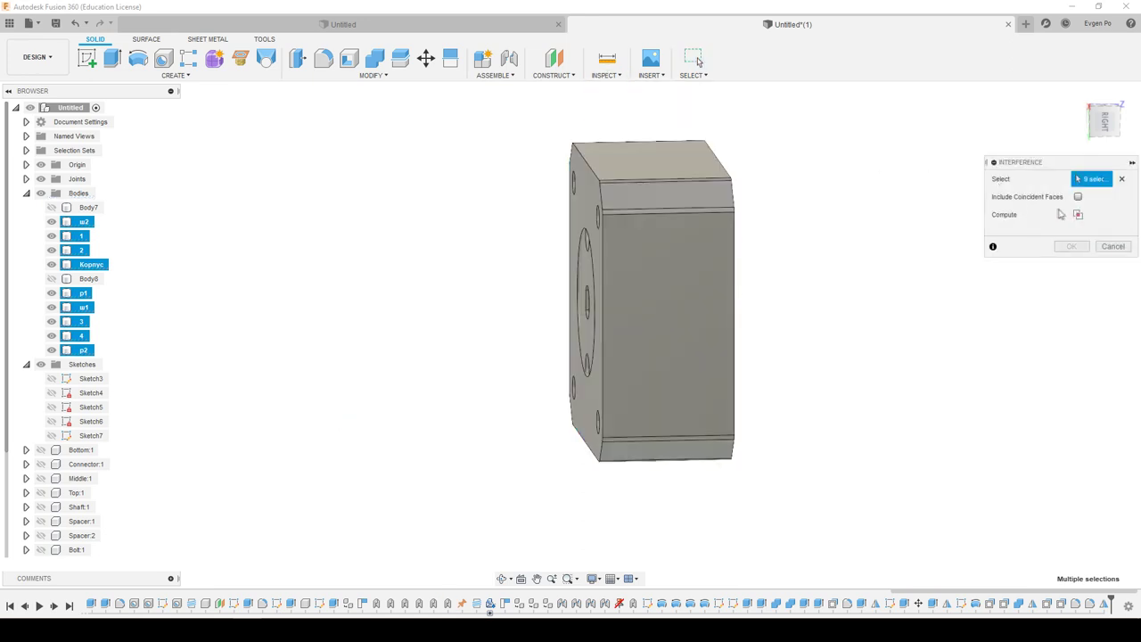
{"action": "left_click", "coordinate": [1078, 215]}
{"action": "left_click_drag", "start_coordinate": [679, 216], "coordinate": [372, 164]}
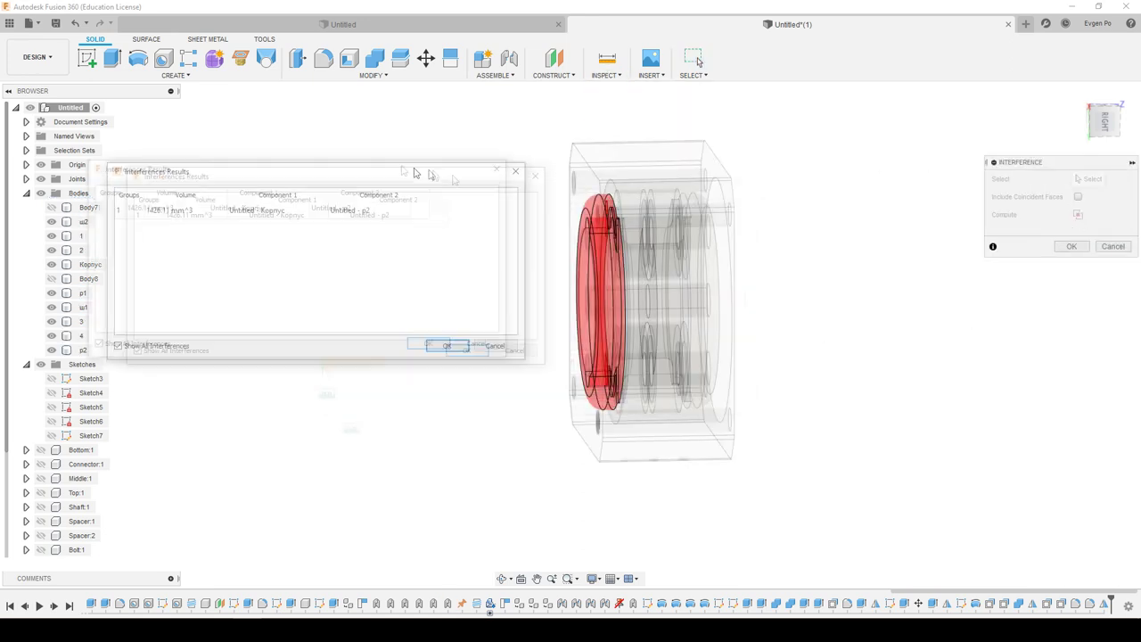
{"action": "left_click", "coordinate": [1093, 126]}
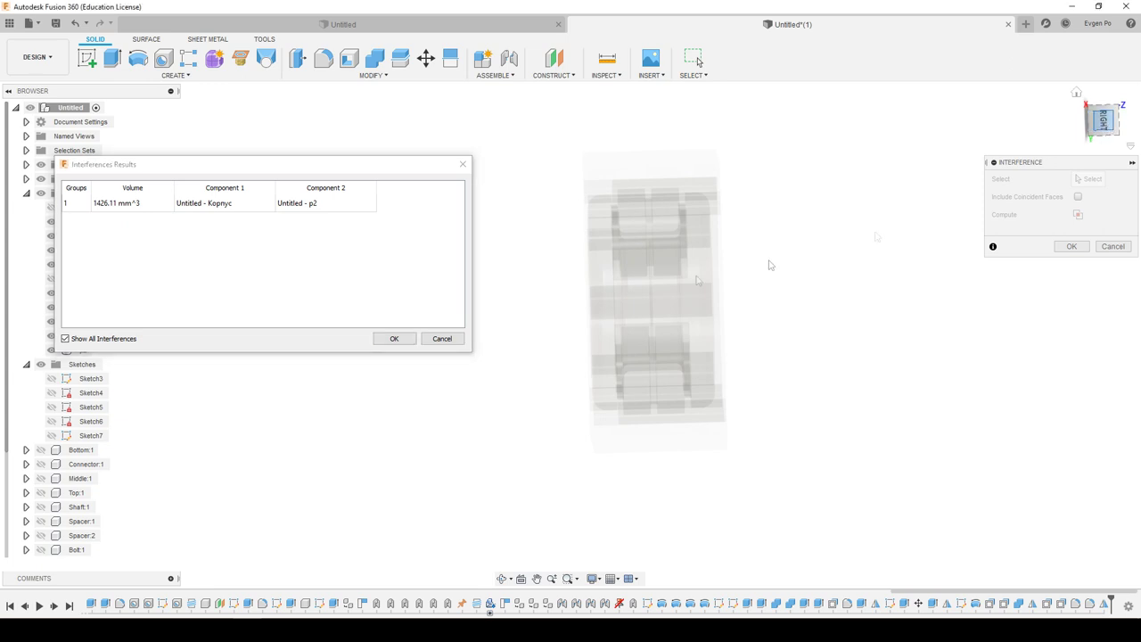
{"action": "key", "text": "Escape"}
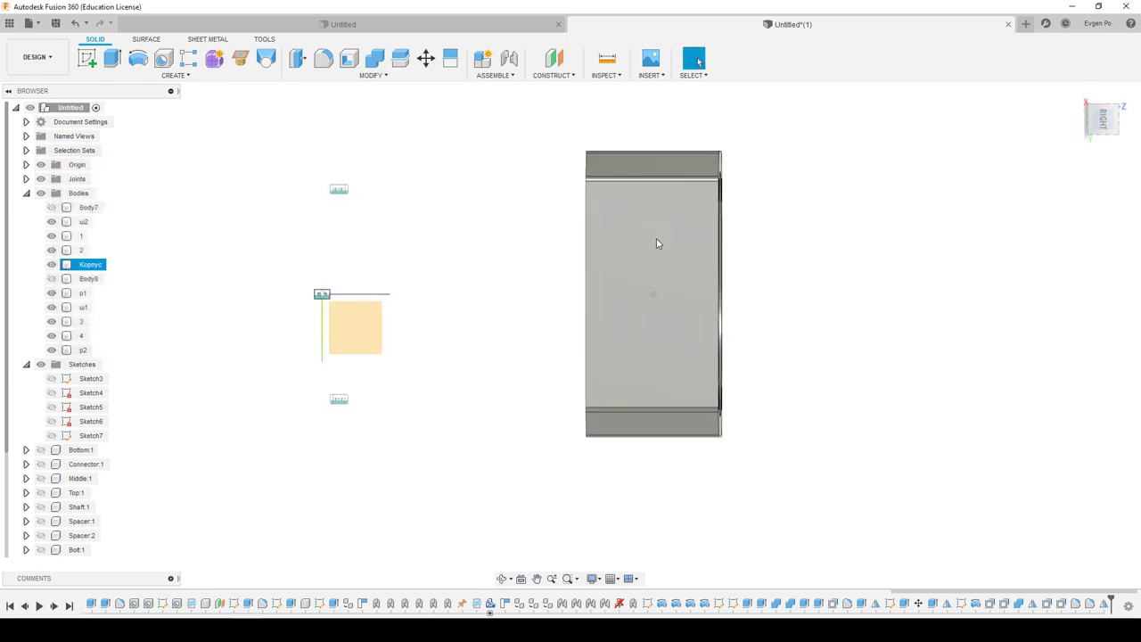
{"action": "left_click", "coordinate": [606, 76]}
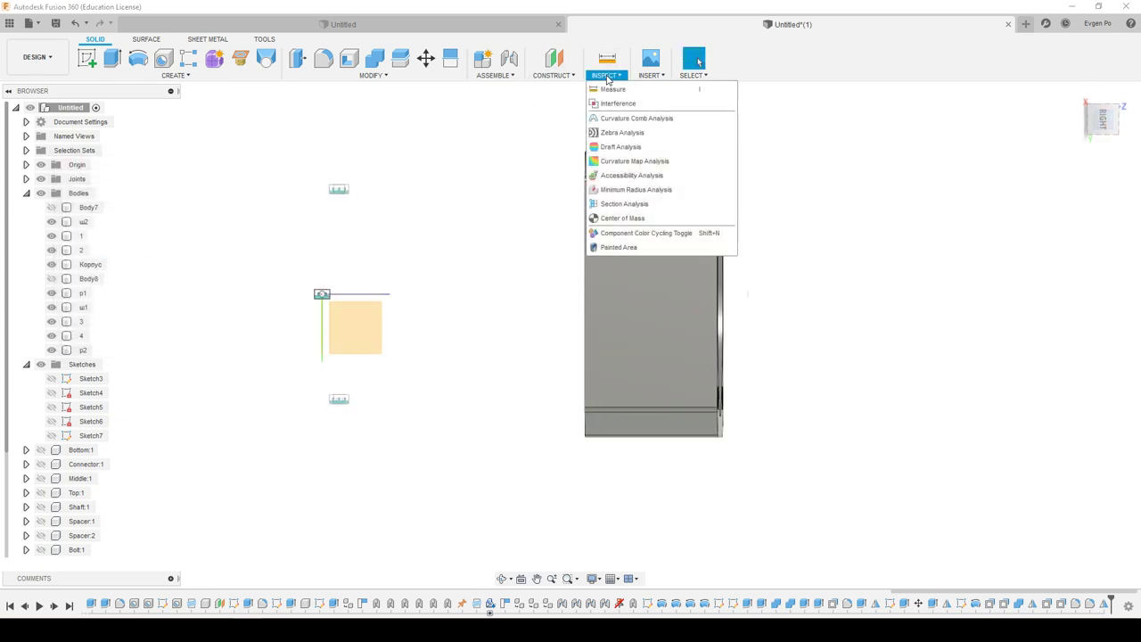
Cut a hatched section through the Корпус housing face at a -21.00 mm Y distance.
{"action": "left_click", "coordinate": [624, 204]}
{"action": "left_click", "coordinate": [624, 254]}
{"action": "left_click_drag", "start_coordinate": [573, 257], "coordinate": [629, 266]}
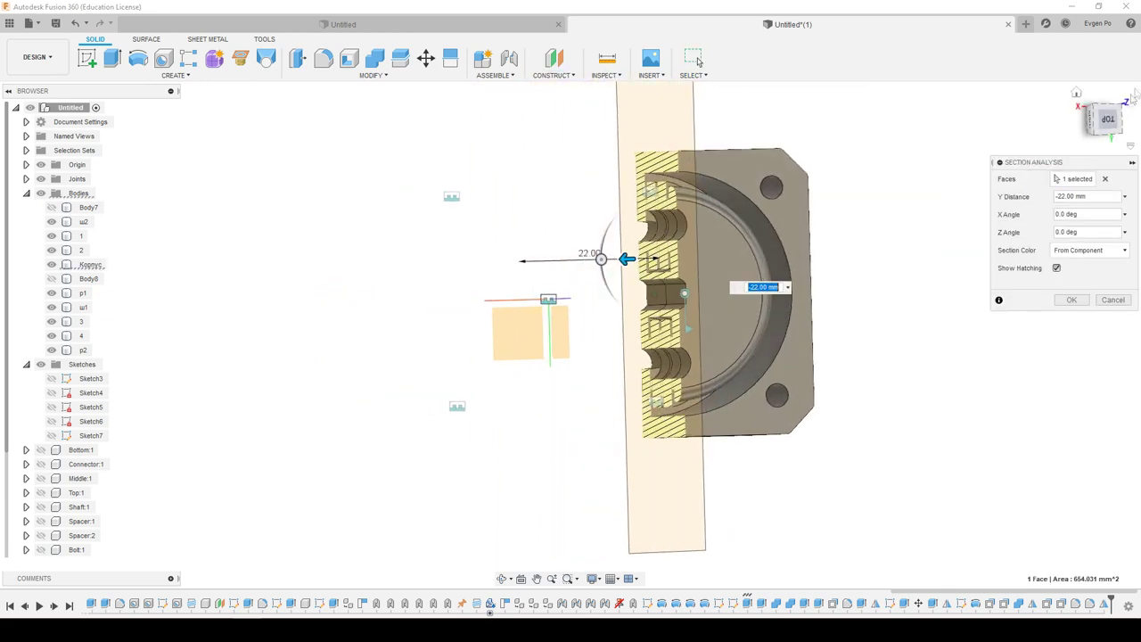
{"action": "left_click", "coordinate": [1108, 118]}
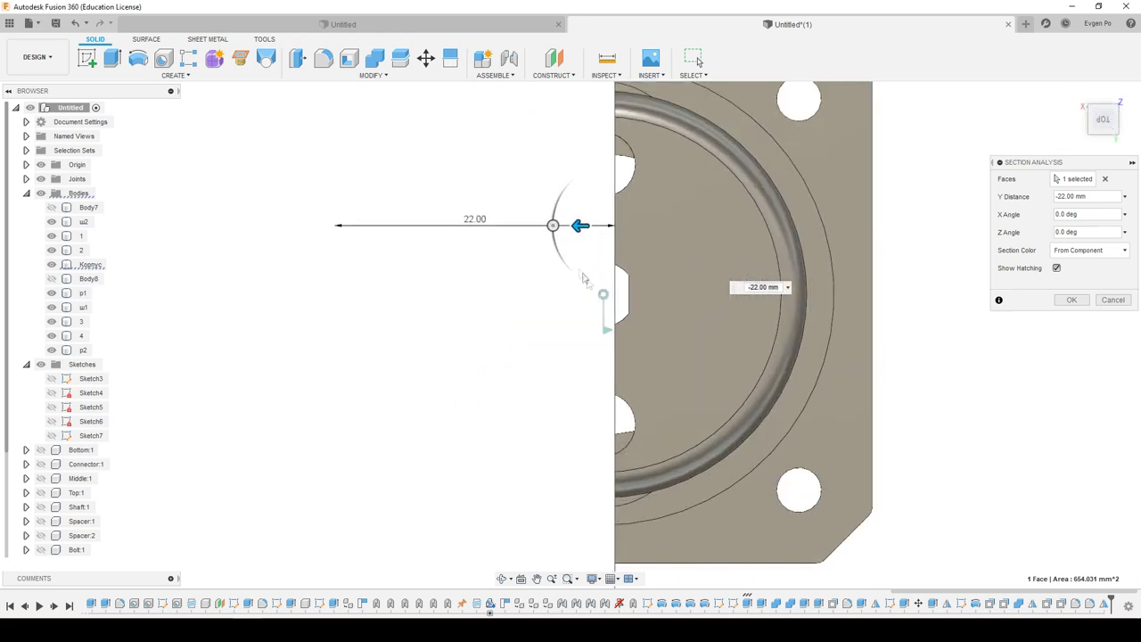
{"action": "left_click_drag", "start_coordinate": [580, 226], "coordinate": [567, 224]}
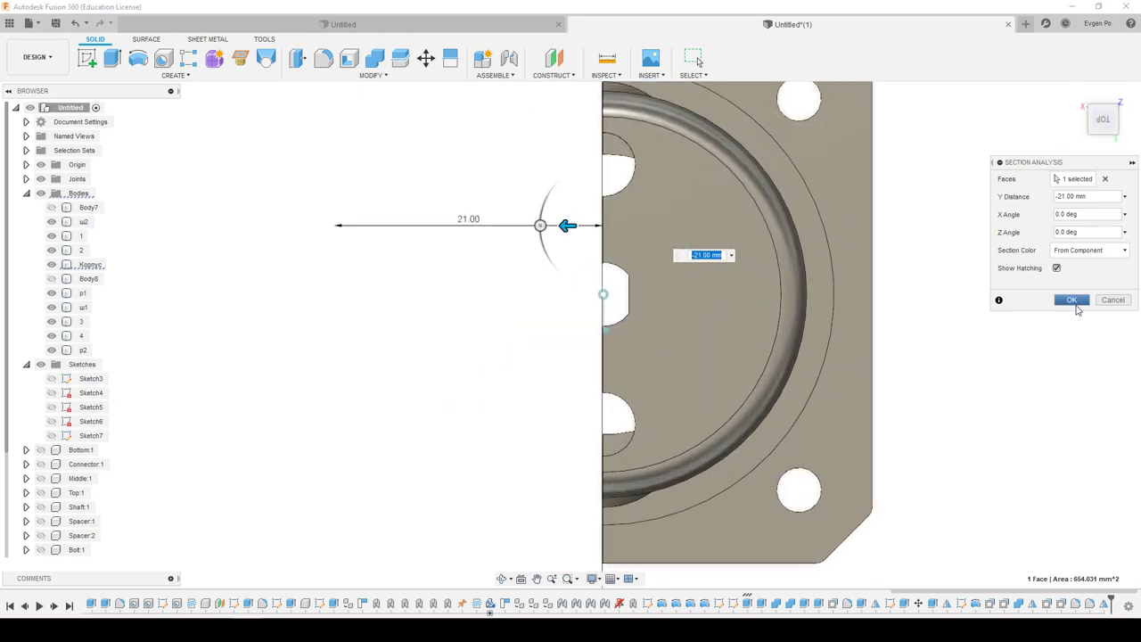
{"action": "left_click", "coordinate": [1072, 300]}
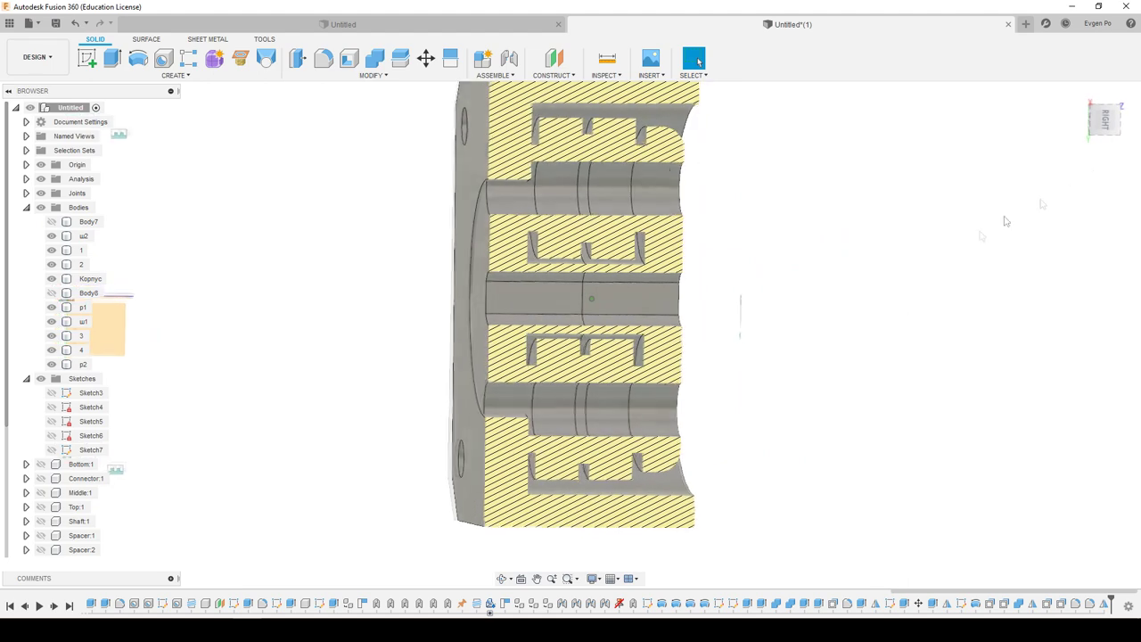
Move the eight selected coupling bodies 5.00 mm along Z into the housing.
{"action": "right_click", "coordinate": [82, 252]}
{"action": "key", "text": "Escape"}
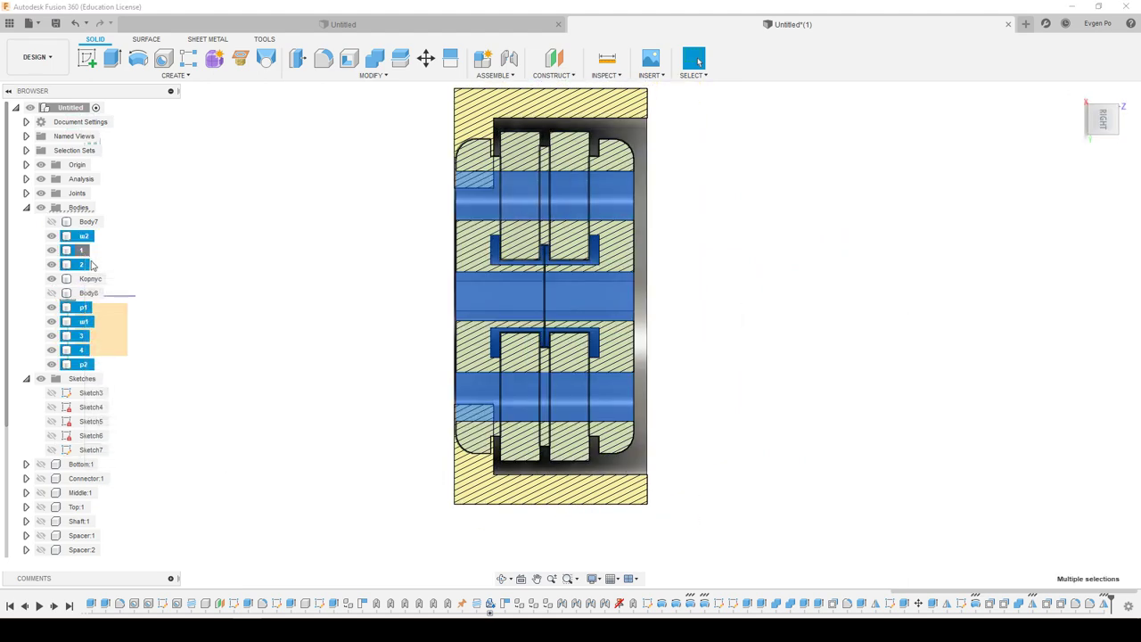
{"action": "key", "text": "m"}
{"action": "left_click_drag", "start_coordinate": [578, 147], "coordinate": [624, 153]}
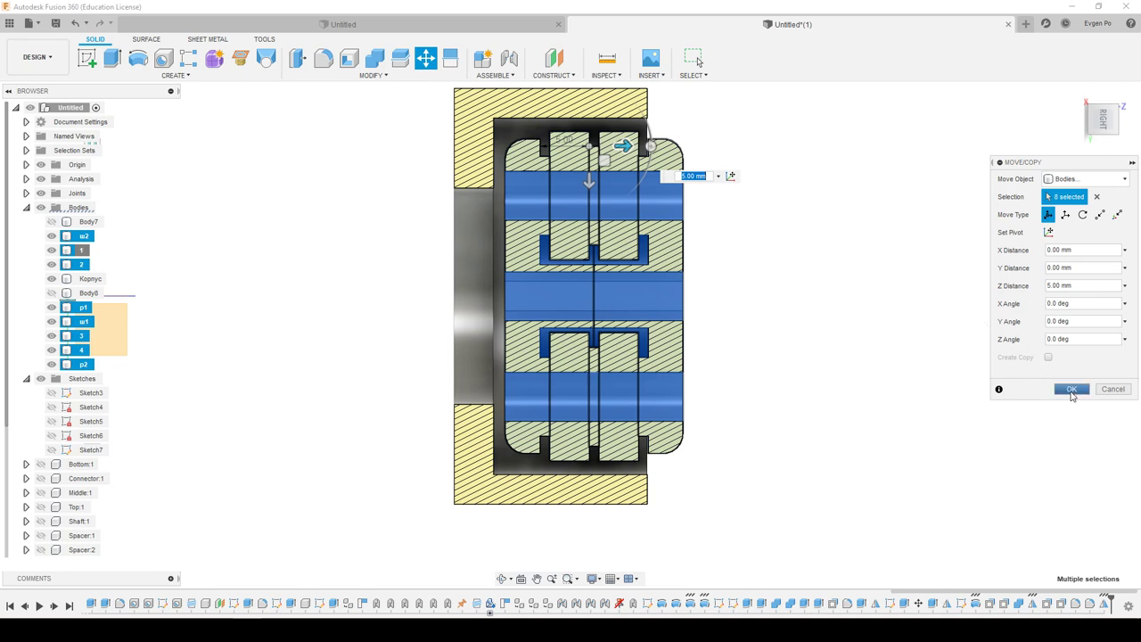
{"action": "left_click", "coordinate": [1072, 390]}
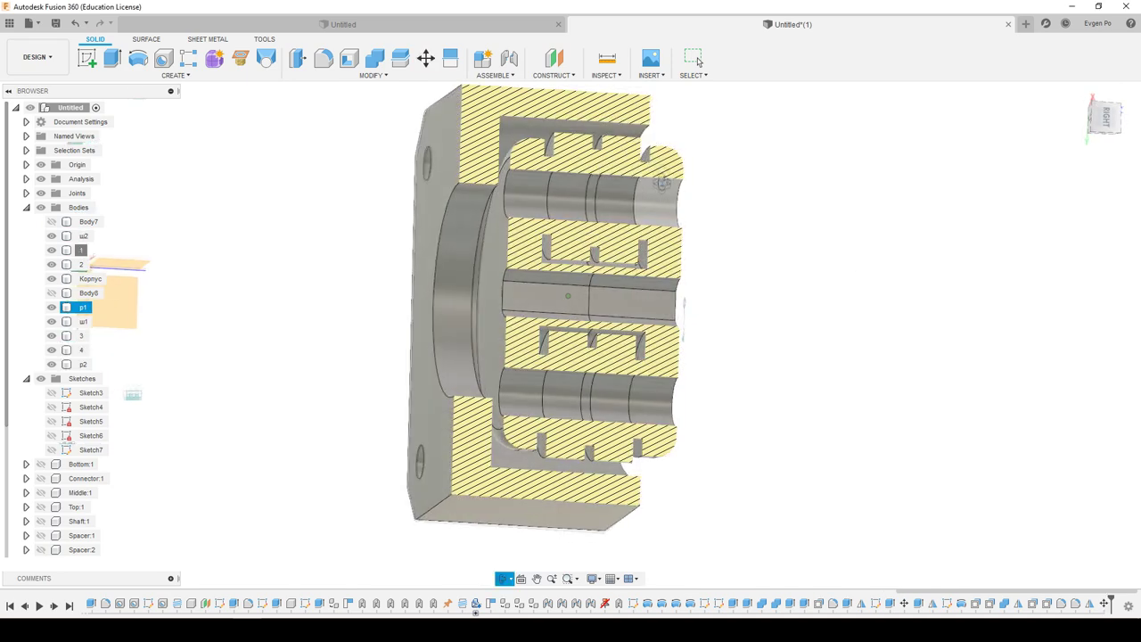
Measure the coupling-to-housing face gap at 1.214 mm and view the section from the right.
{"action": "left_click", "coordinate": [607, 59]}
{"action": "scroll", "coordinate": [530, 181], "scroll_direction": "up", "scroll_amount": 5}
{"action": "left_click", "coordinate": [530, 182]}
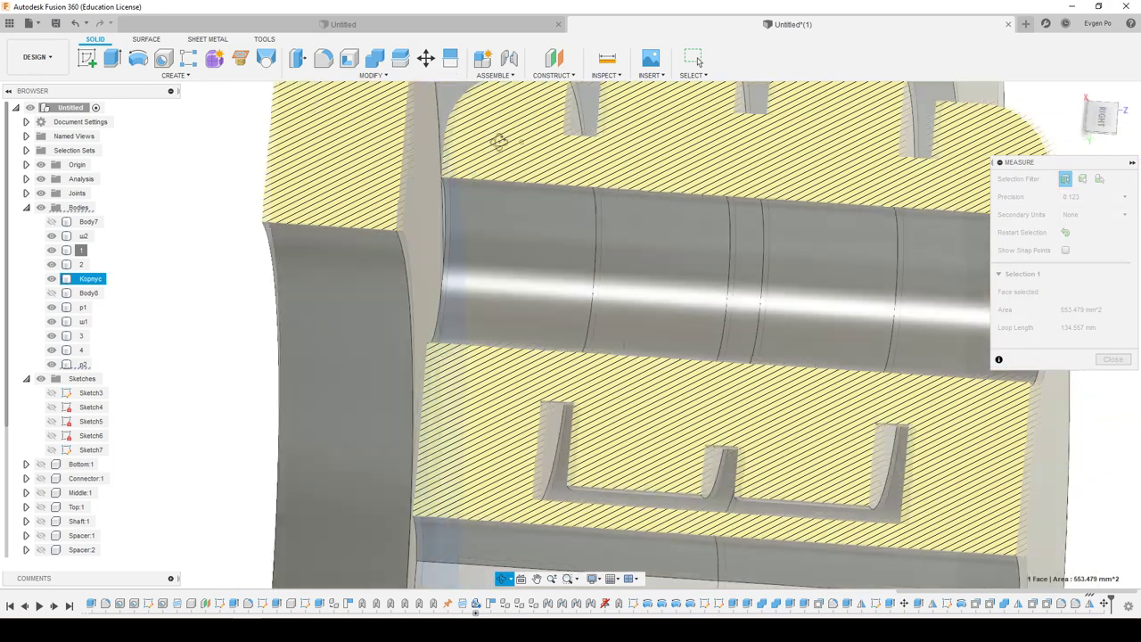
{"action": "middle_click_drag", "start_coordinate": [529, 181], "coordinate": [361, 192]}
{"action": "left_click", "coordinate": [348, 204]}
{"action": "scroll", "coordinate": [458, 216], "scroll_direction": "down", "scroll_amount": 5}
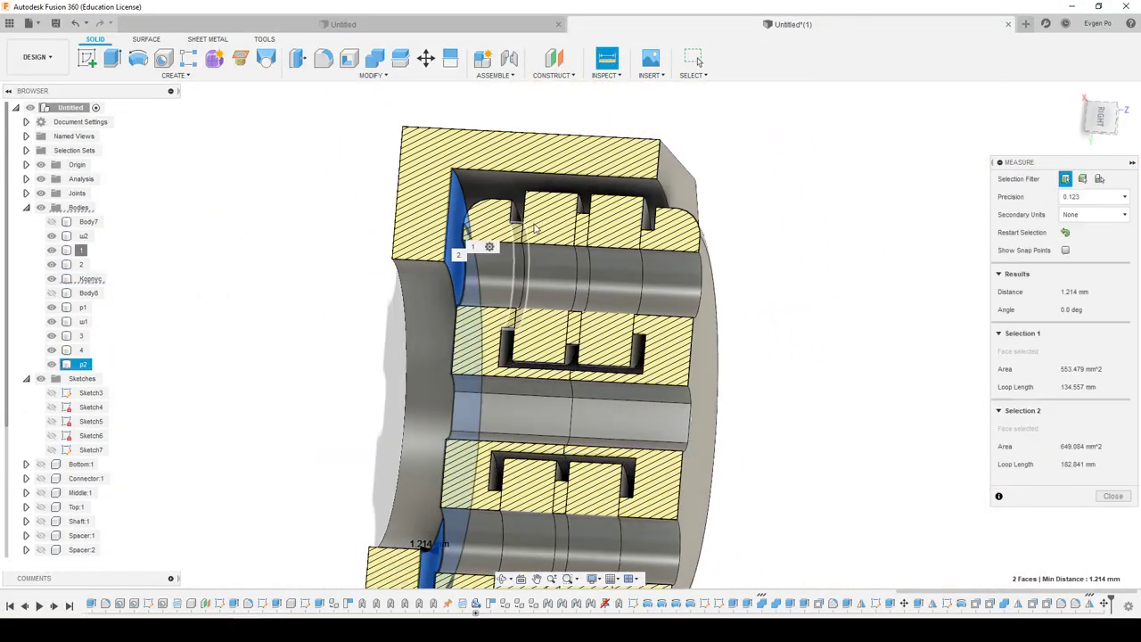
{"action": "left_click", "coordinate": [1102, 116]}
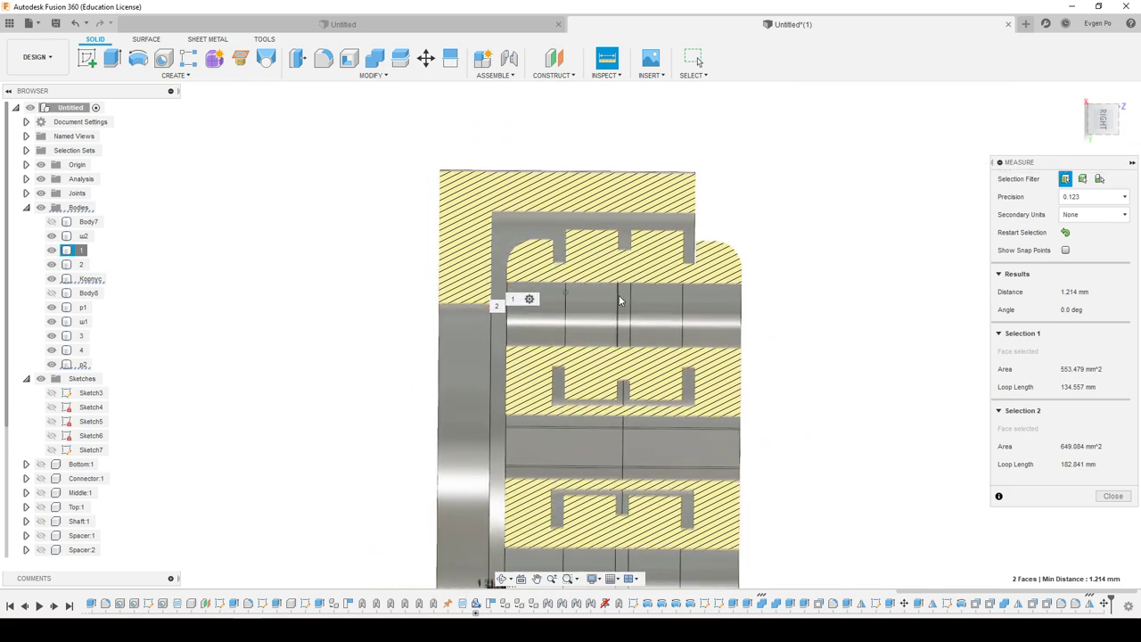
{"action": "scroll", "coordinate": [599, 259], "scroll_direction": "down", "scroll_amount": 3}
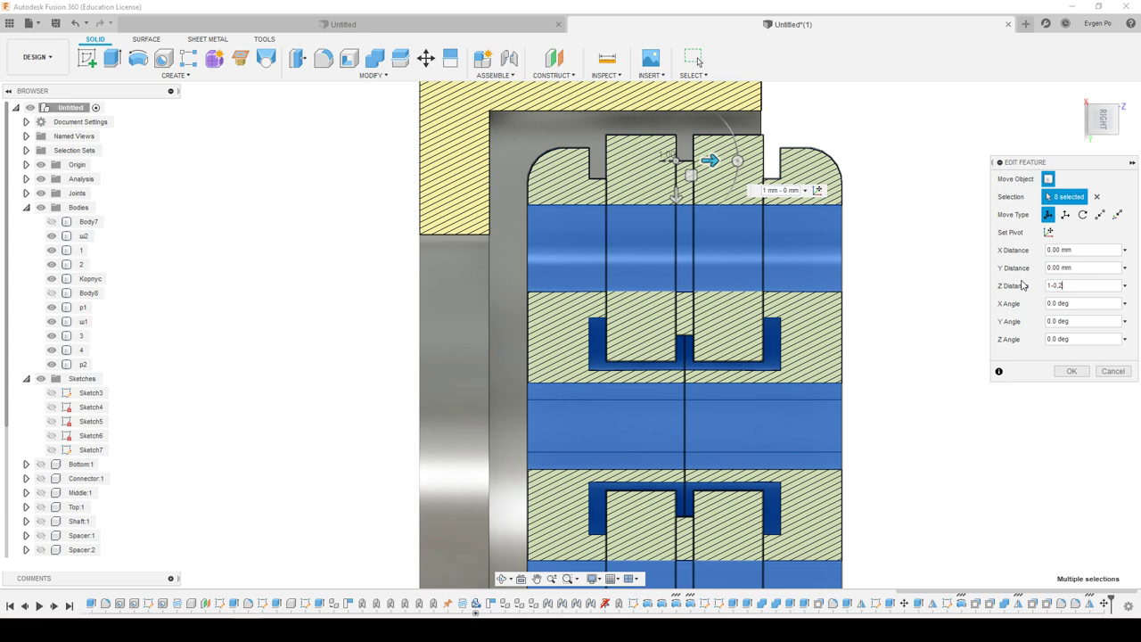
{"action": "type", "text": "1-0,214"}
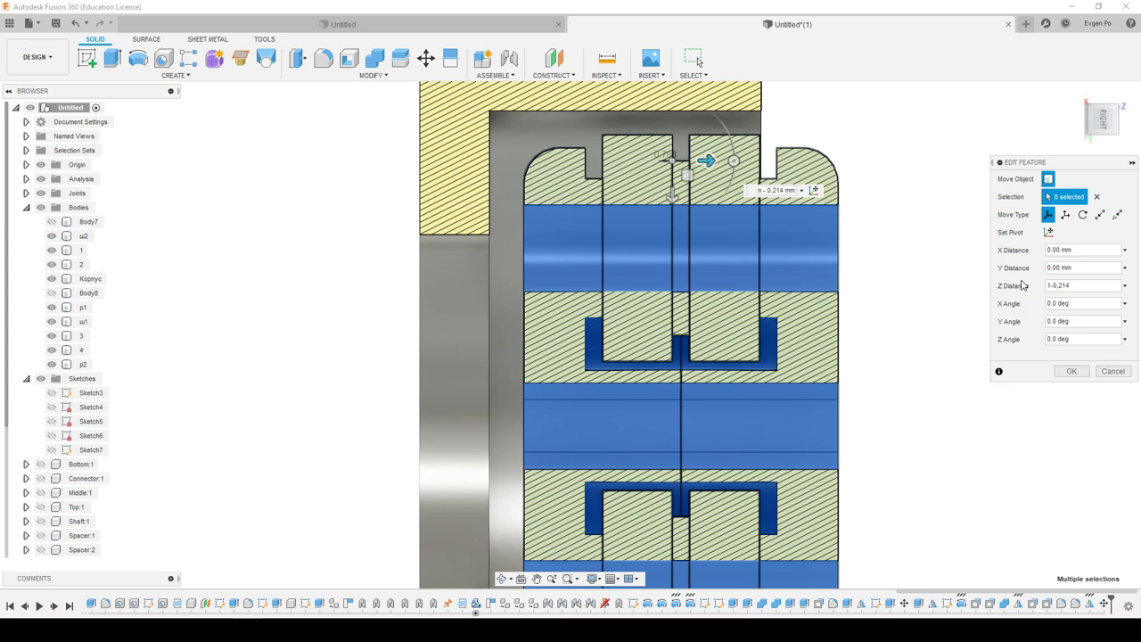
{"action": "left_click", "coordinate": [1071, 370]}
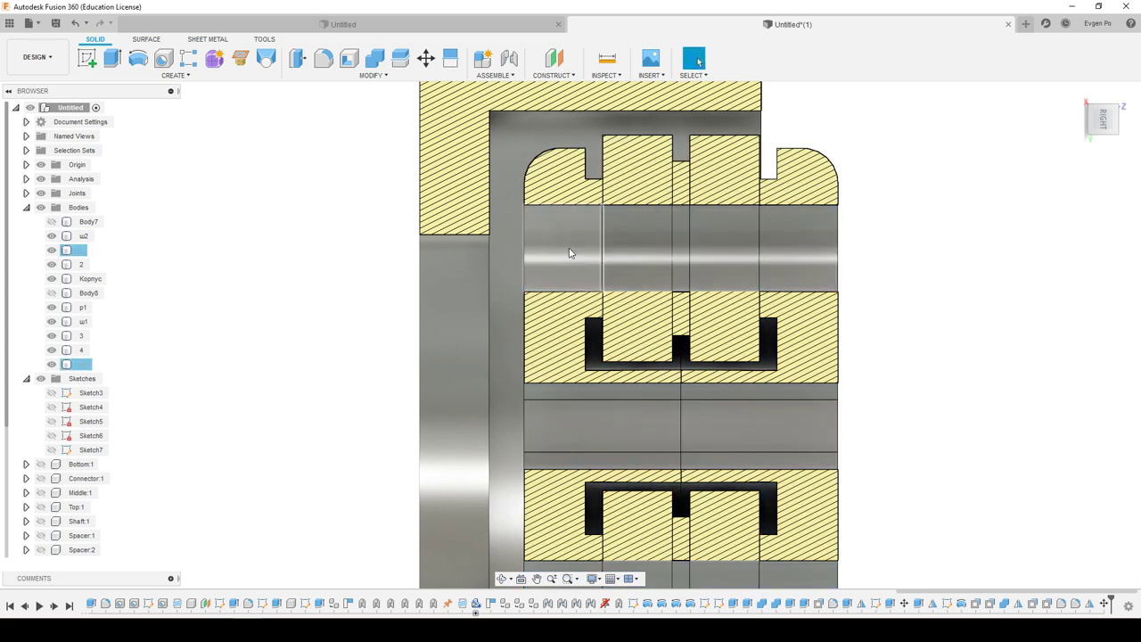
{"action": "left_click", "coordinate": [607, 60]}
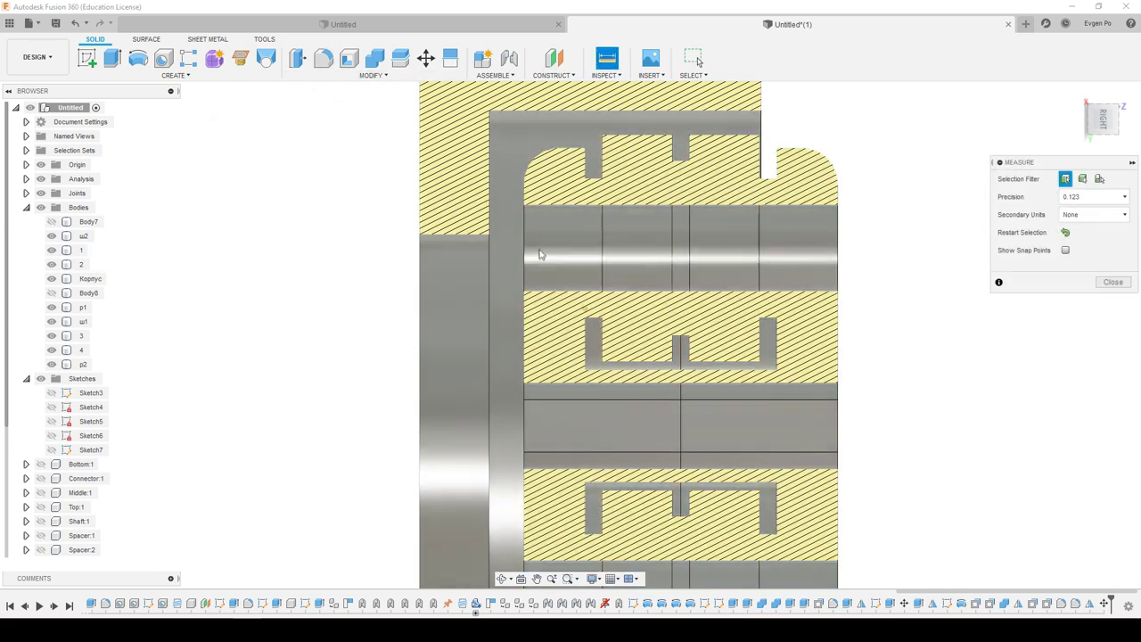
{"action": "middle_click_drag", "start_coordinate": [535, 255], "coordinate": [500, 205], "text": "shift"}
{"action": "left_click", "coordinate": [499, 205]}
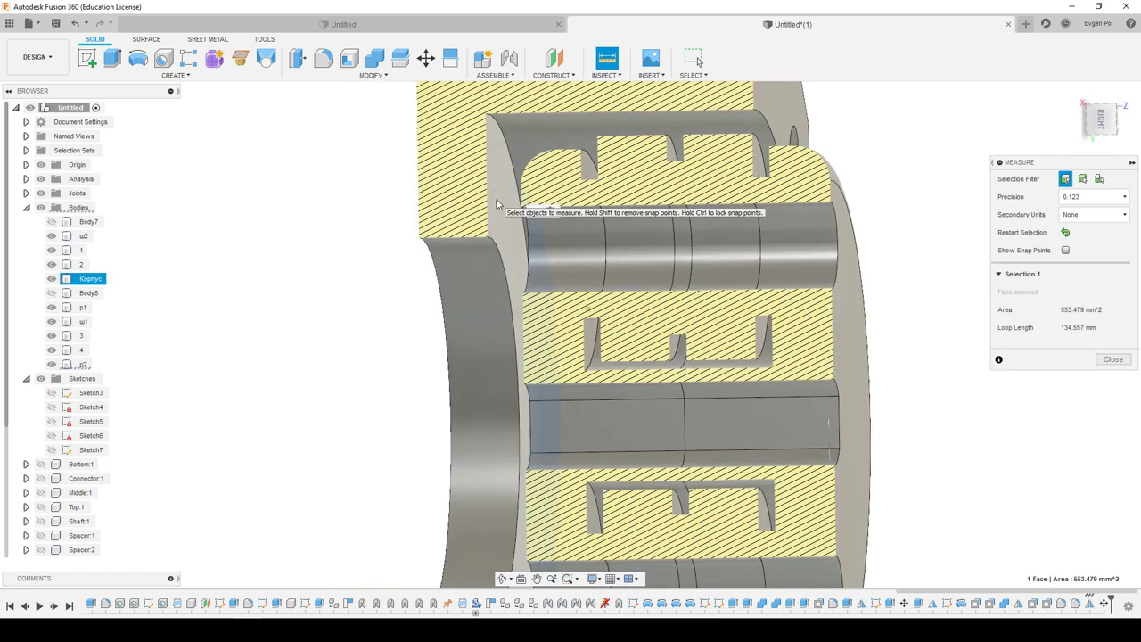
{"action": "left_click", "coordinate": [497, 204]}
{"action": "middle_click_drag", "start_coordinate": [497, 205], "coordinate": [607, 214], "text": "shift"}
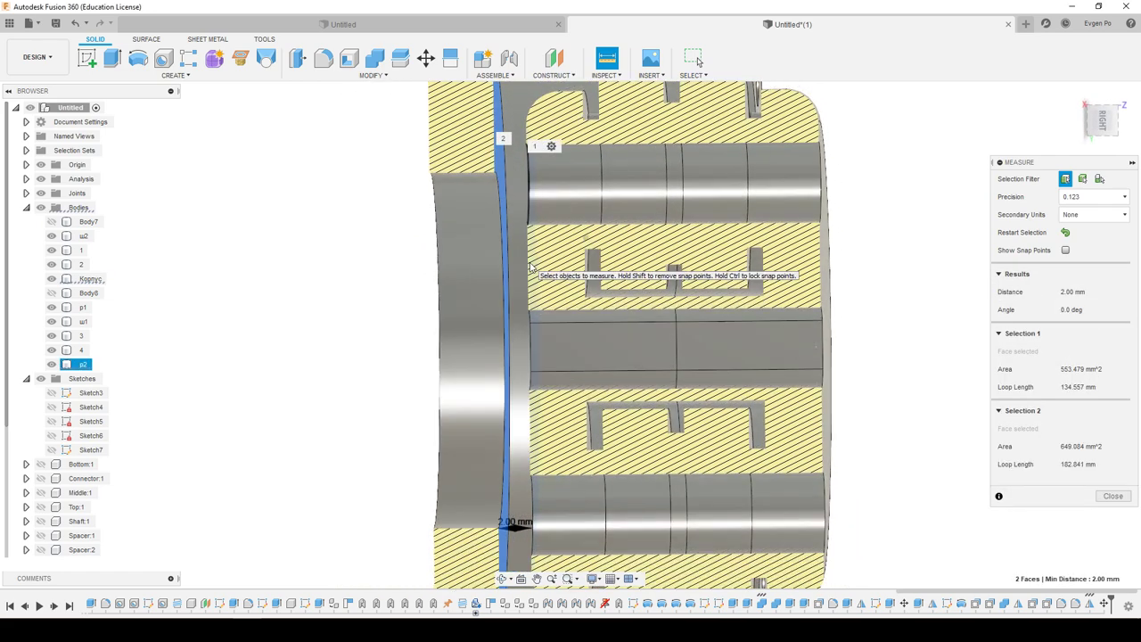
{"action": "left_click", "coordinate": [1110, 496]}
{"action": "mouse_move", "coordinate": [803, 419]}
{"action": "middle_mouse_down", "text": "shift"}
{"action": "mouse_move", "coordinate": [762, 384]}
{"action": "mouse_move", "coordinate": [795, 428]}
{"action": "middle_mouse_up", "text": "shift"}
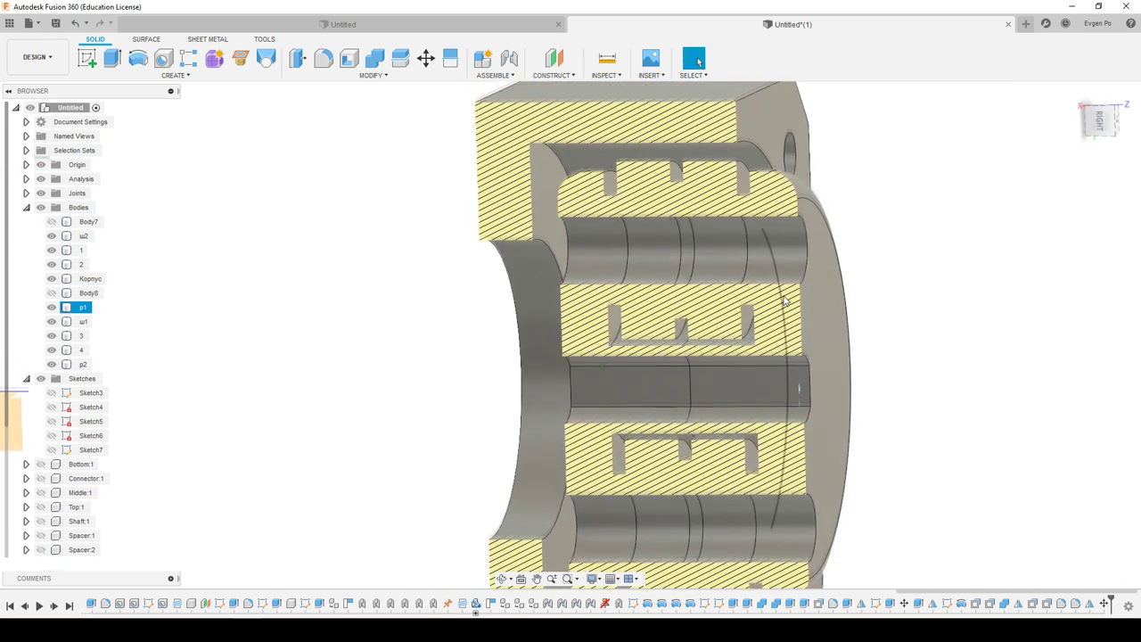
{"action": "left_click", "coordinate": [606, 59]}
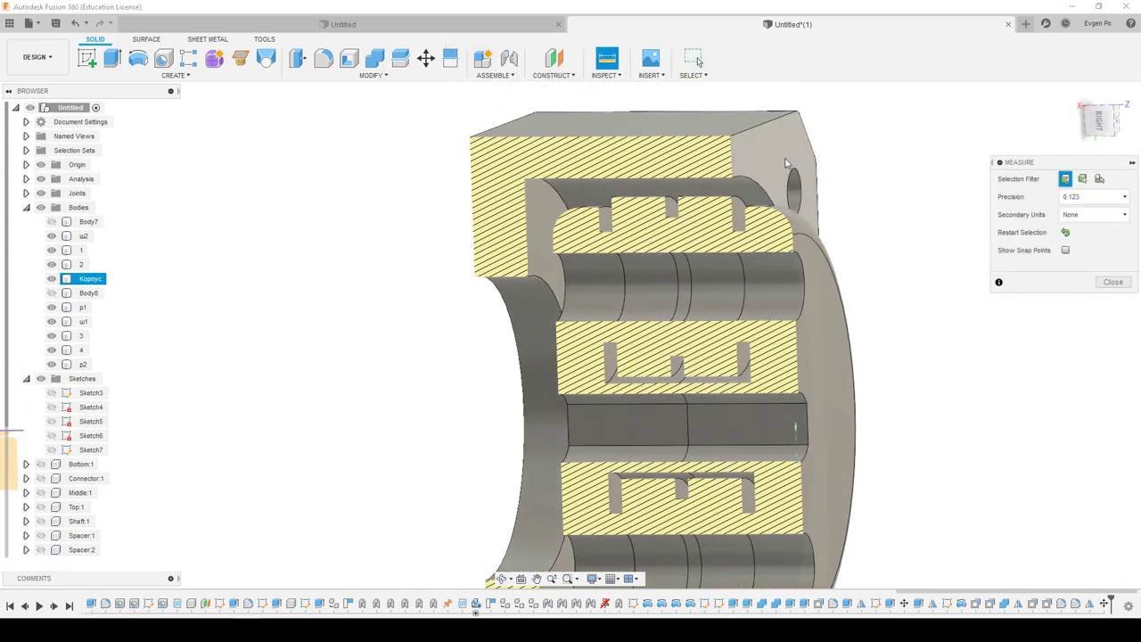
{"action": "left_click", "coordinate": [795, 170]}
{"action": "left_click", "coordinate": [815, 283]}
{"action": "middle_click_drag", "start_coordinate": [851, 345], "coordinate": [838, 382], "text": "shift"}
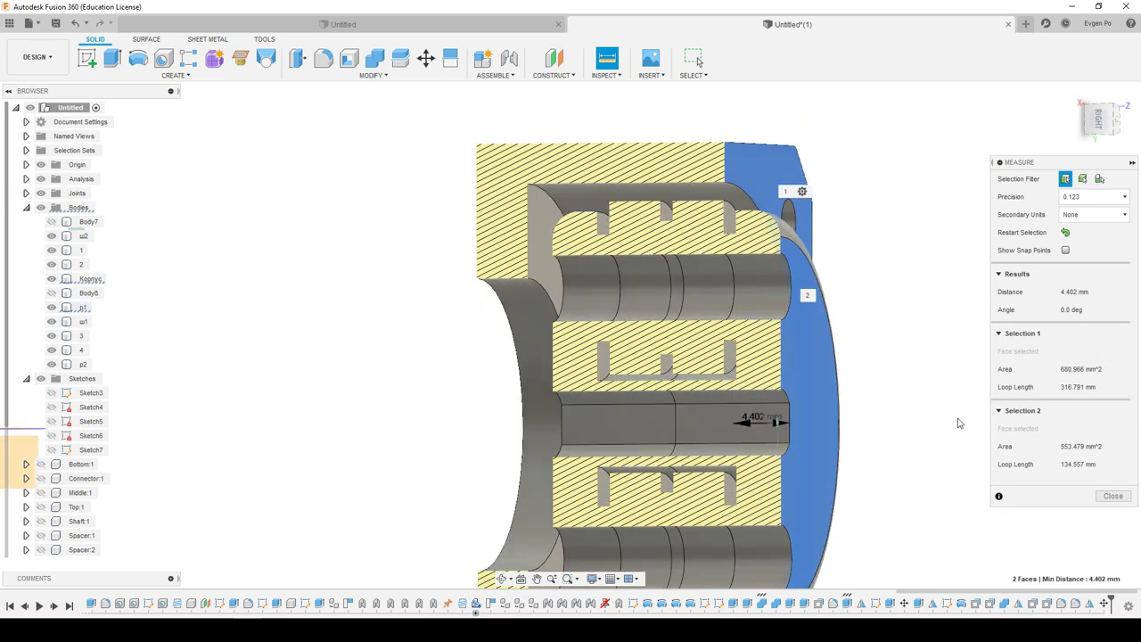
{"action": "middle_click_drag", "start_coordinate": [955, 423], "coordinate": [1130, 482], "text": "shift"}
{"action": "left_click", "coordinate": [1111, 496]}
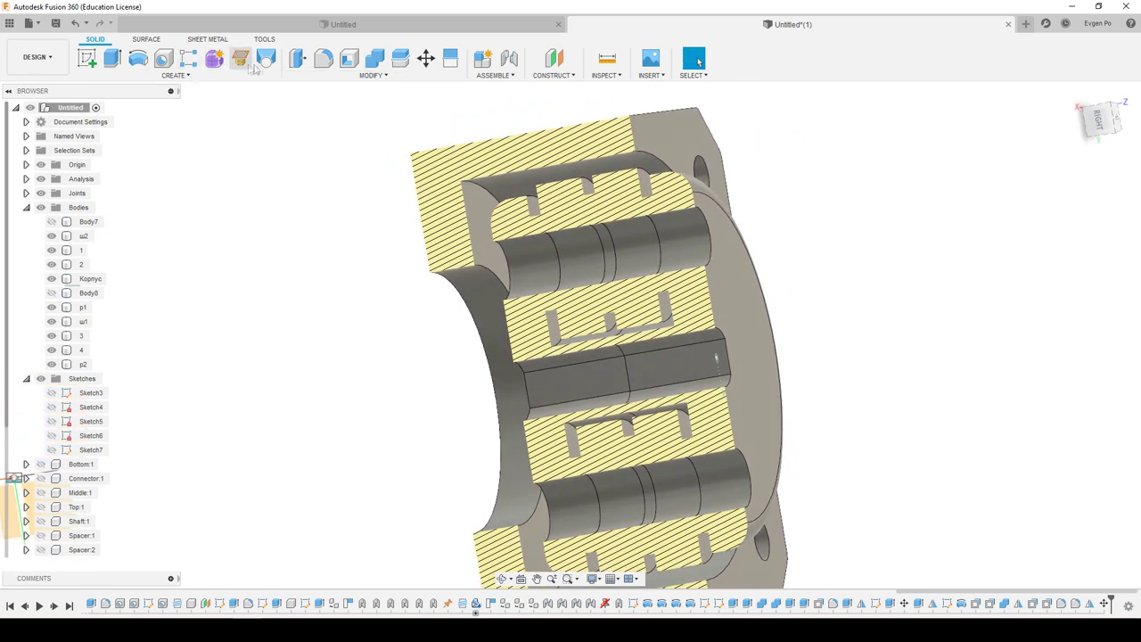
Extrude the flange face 1.402 mm as a Join.
{"action": "left_click", "coordinate": [113, 58]}
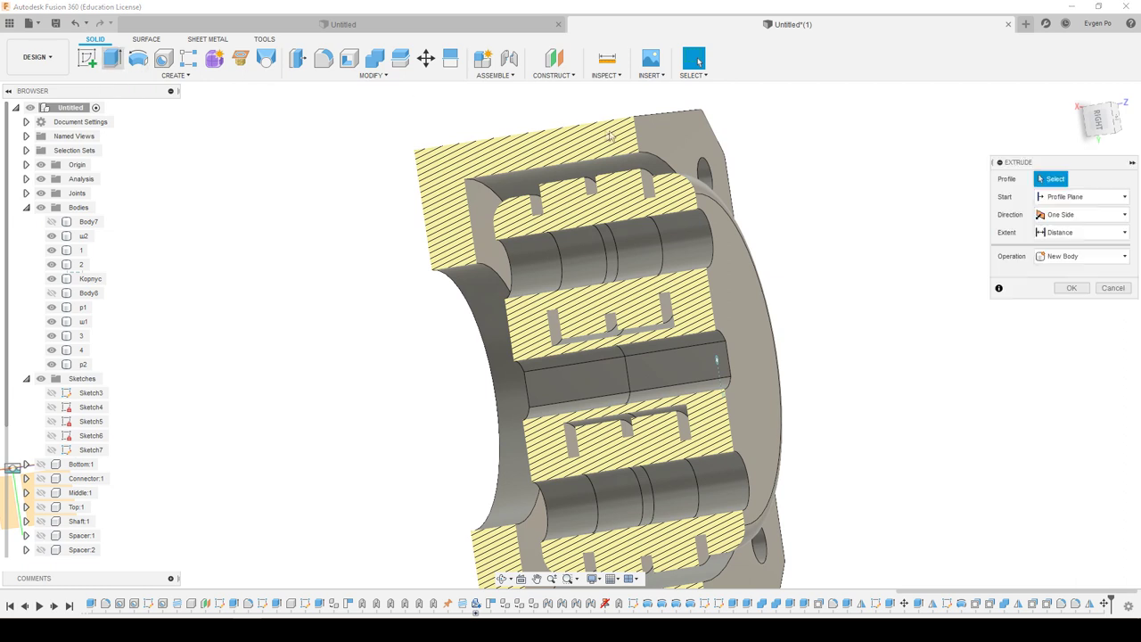
{"action": "left_click", "coordinate": [682, 156]}
{"action": "type", "text": "1.402"}
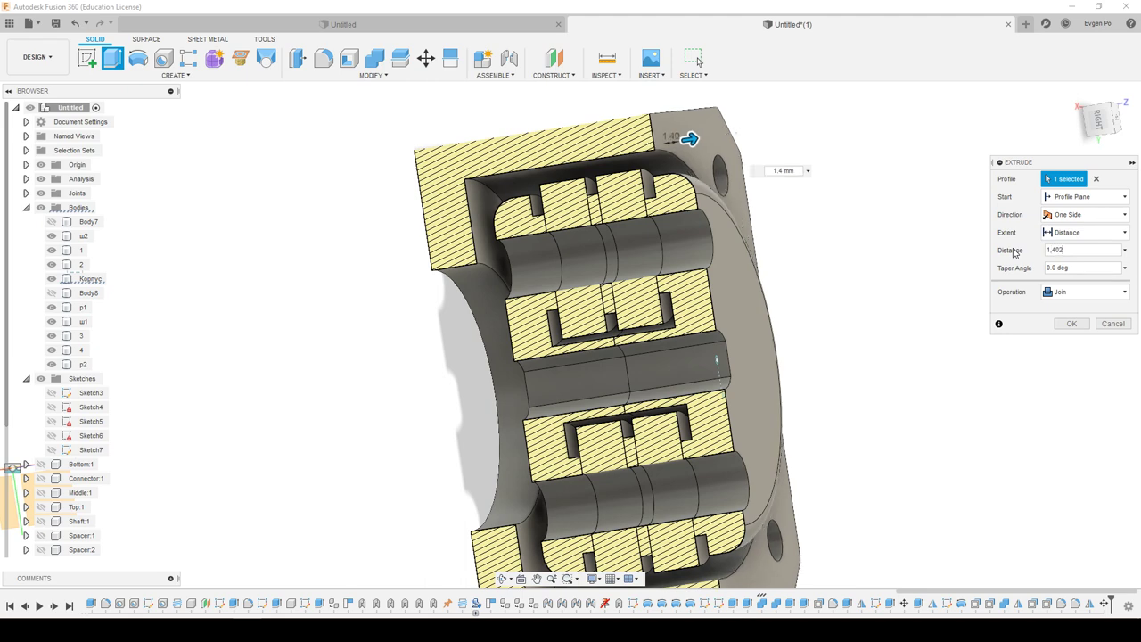
{"action": "key", "text": "Return"}
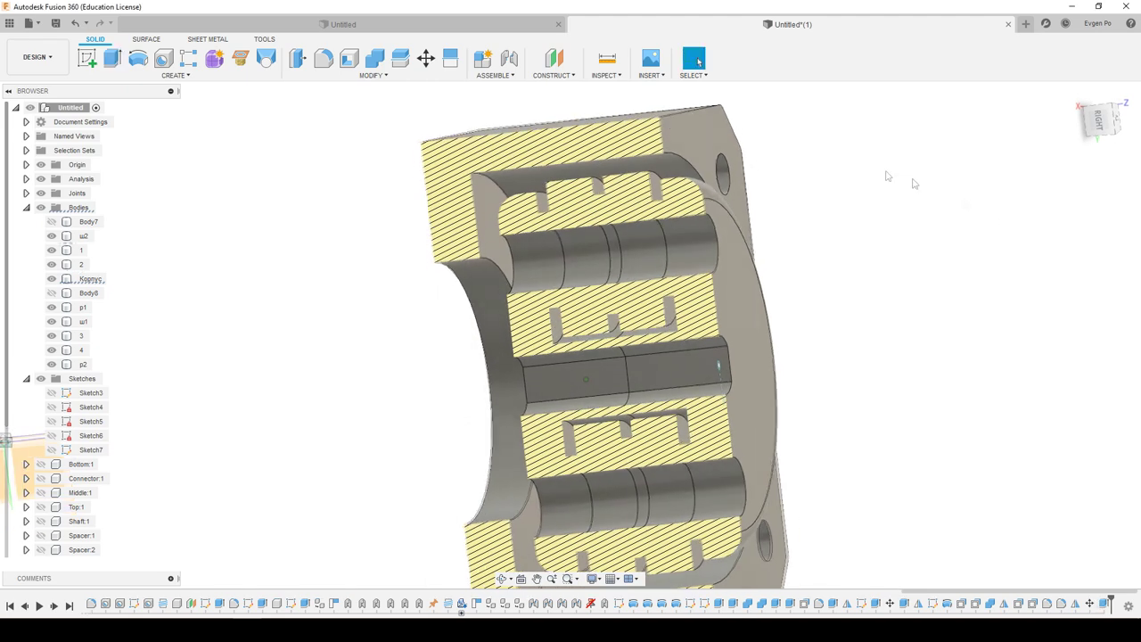
Measure between the flange face and the curved face, confirming a 3.00 mm gap.
{"action": "key", "text": "i"}
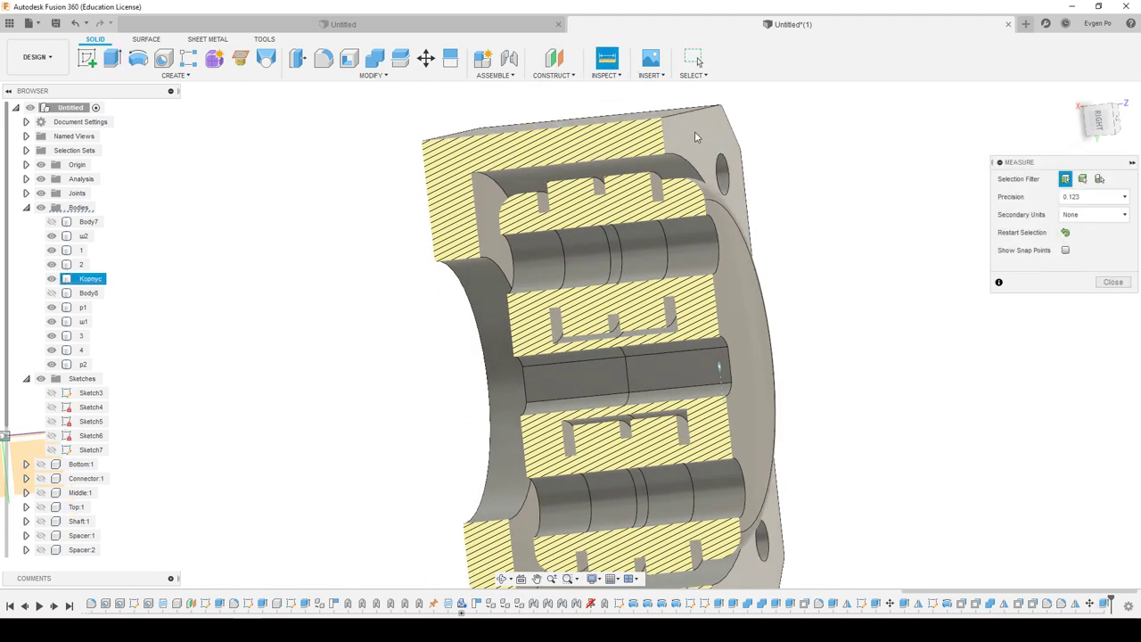
{"action": "left_click", "coordinate": [694, 131]}
{"action": "left_click", "coordinate": [727, 276]}
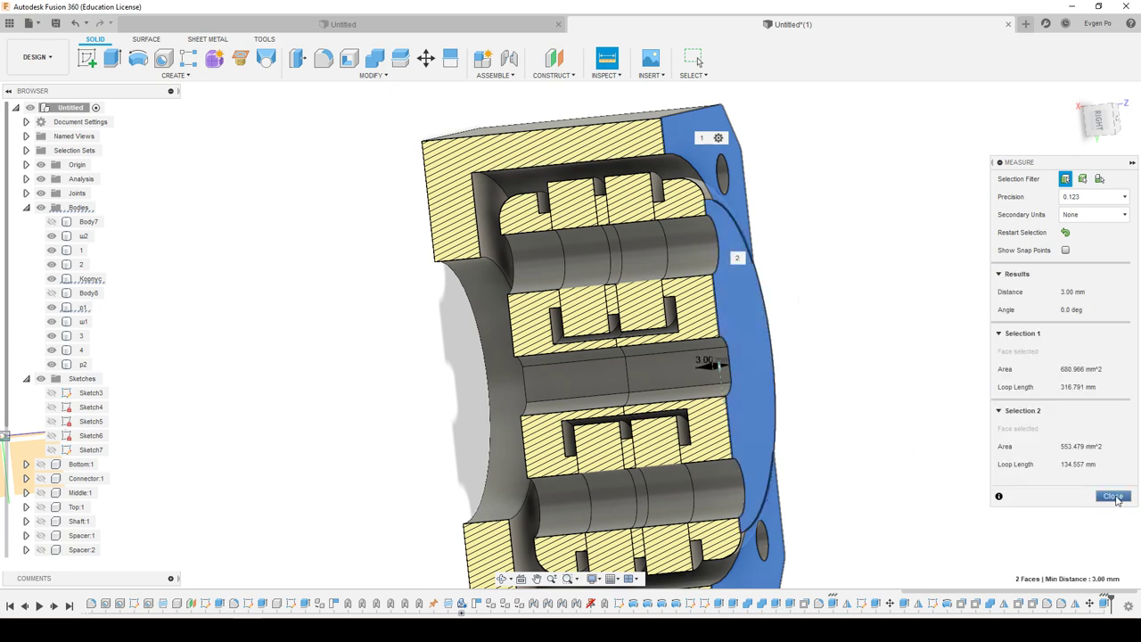
{"action": "left_click", "coordinate": [1113, 497]}
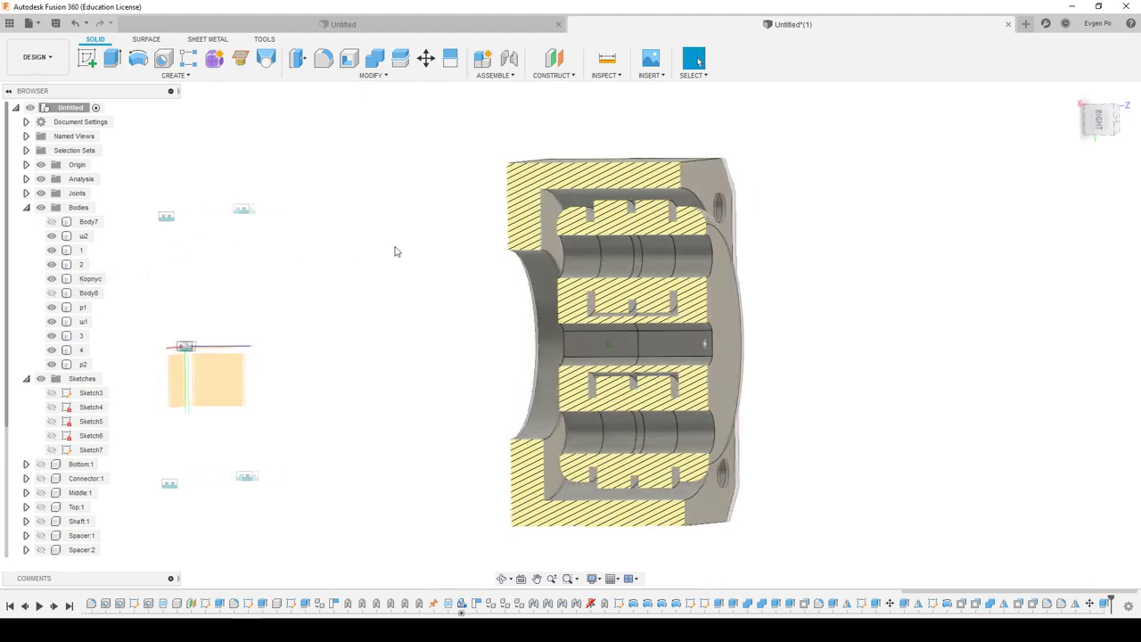
Hide the section cut and extrude the housing's top face 3 mm as new Body14.
{"action": "left_click", "coordinate": [40, 178]}
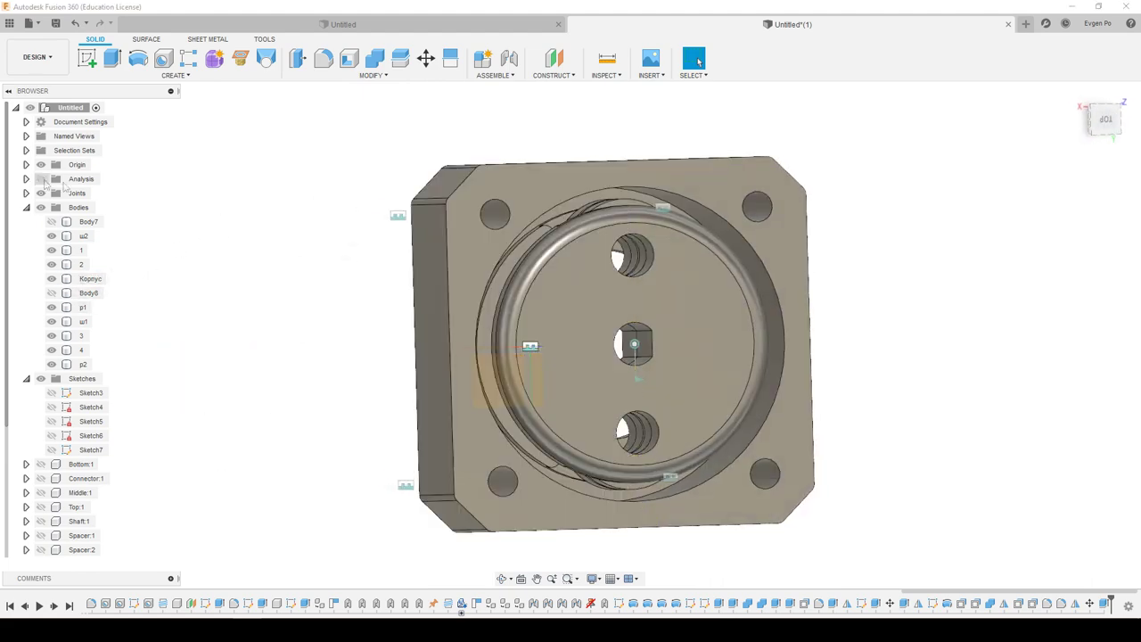
{"action": "left_click", "coordinate": [546, 198]}
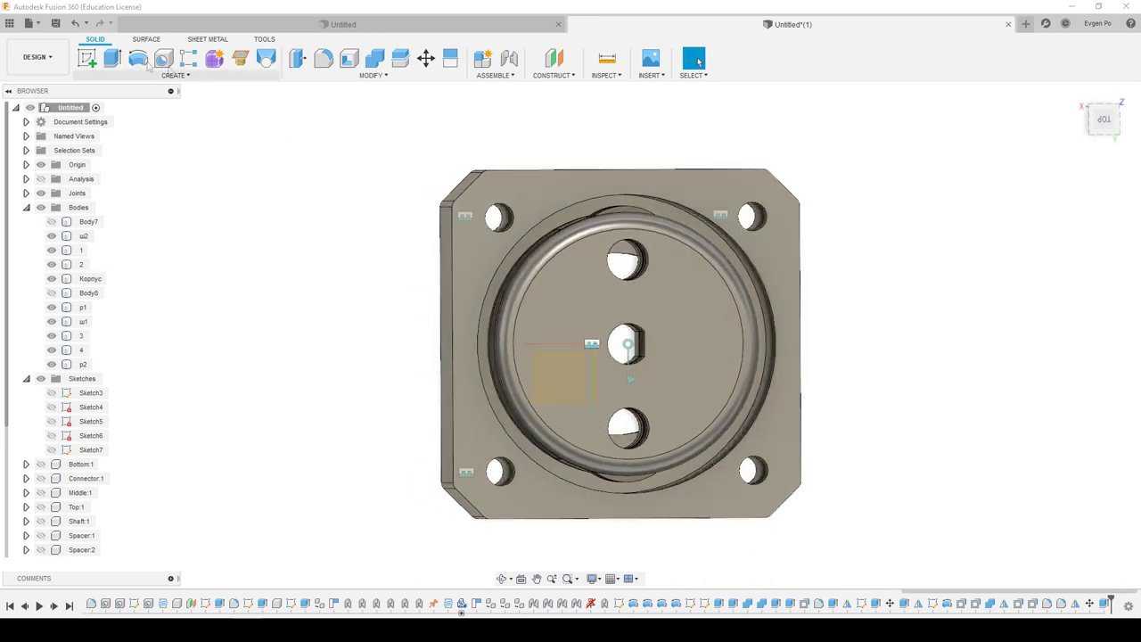
{"action": "left_click", "coordinate": [111, 56]}
{"action": "left_click", "coordinate": [481, 187]}
{"action": "type", "text": "3"}
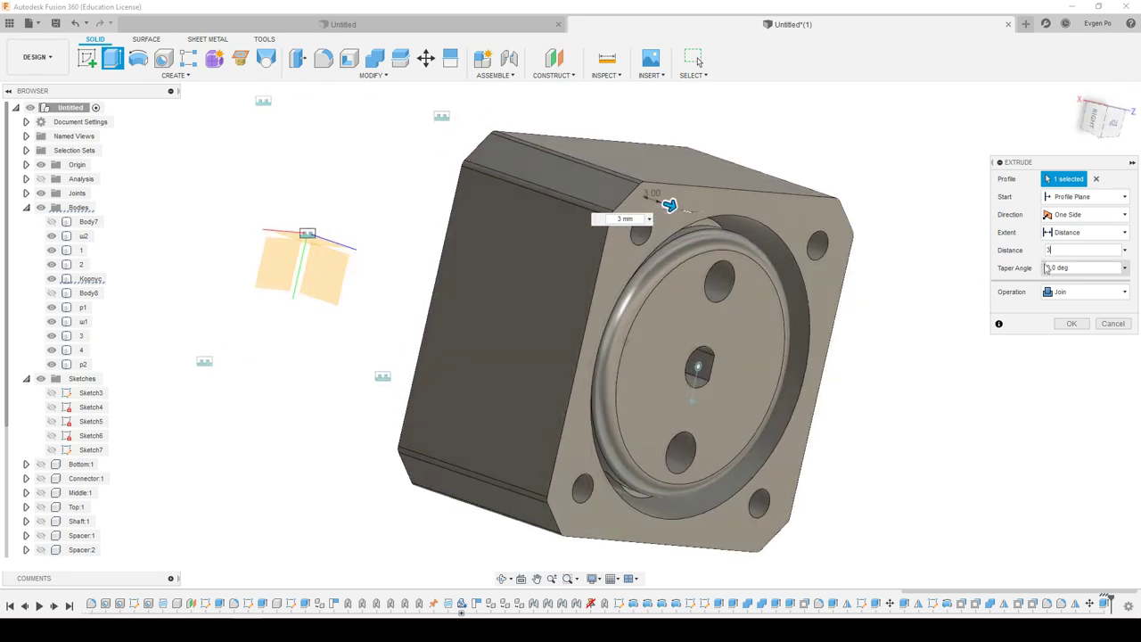
{"action": "left_click", "coordinate": [1072, 352]}
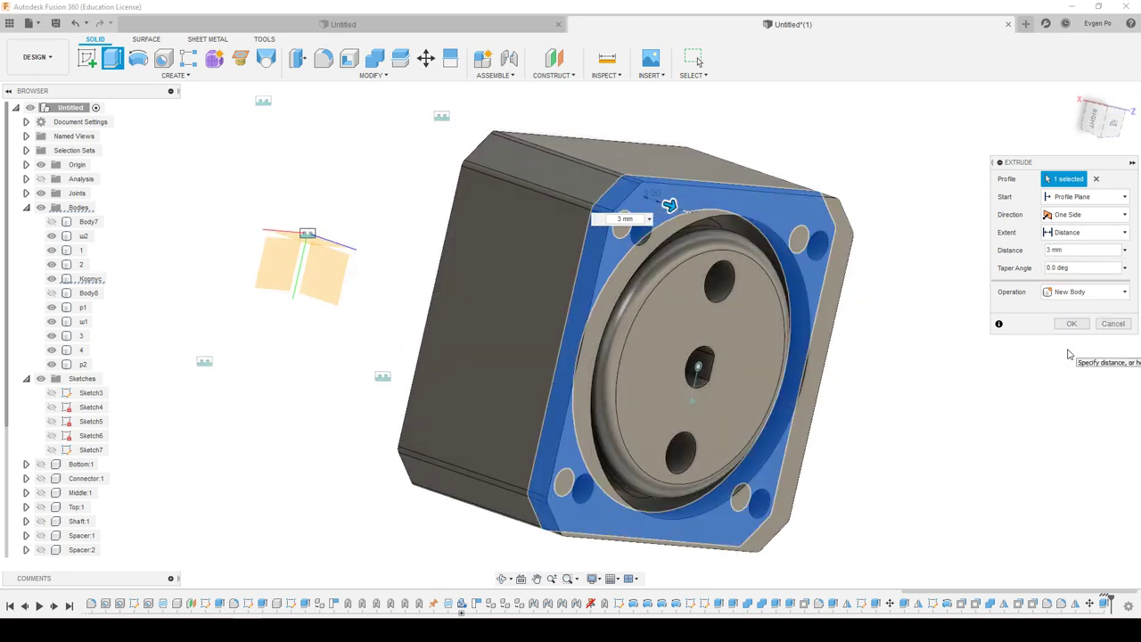
{"action": "left_click", "coordinate": [1074, 323]}
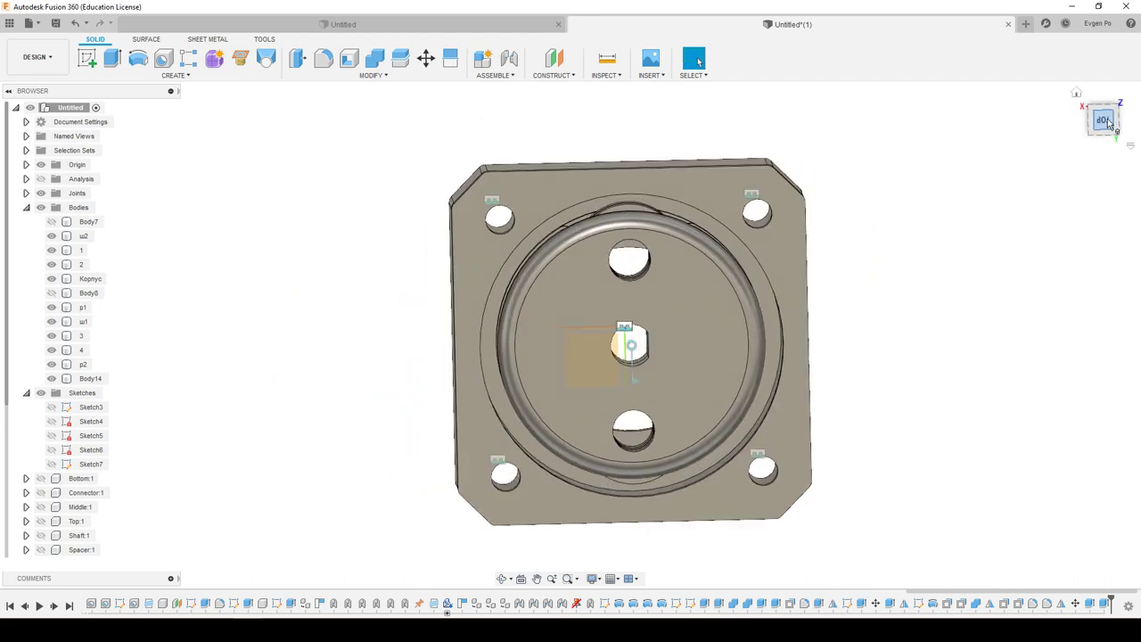
Offset the recess ring face by 1.5 mm, then show the section cut again.
{"action": "scroll", "coordinate": [694, 166], "scroll_direction": "up", "scroll_amount": 5}
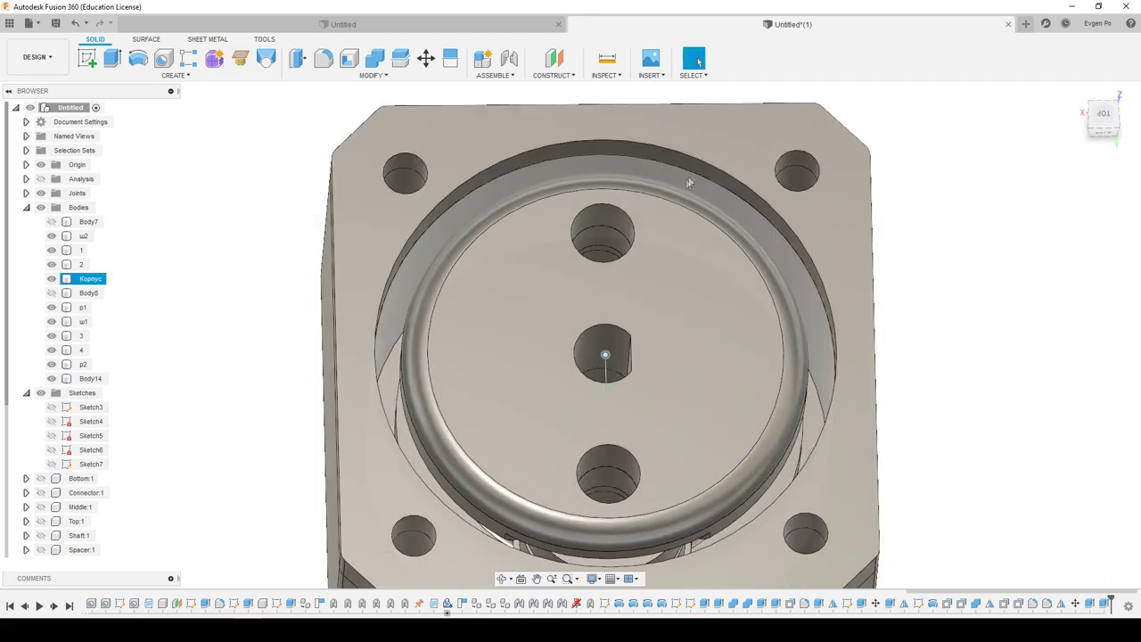
{"action": "left_click", "coordinate": [696, 169]}
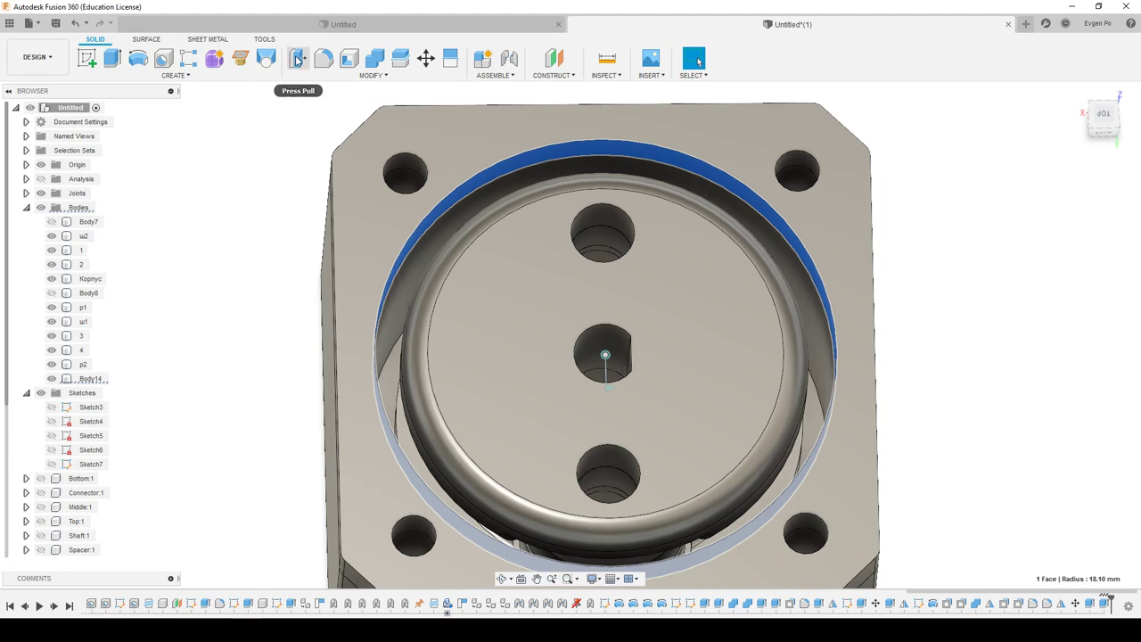
{"action": "left_click", "coordinate": [297, 60]}
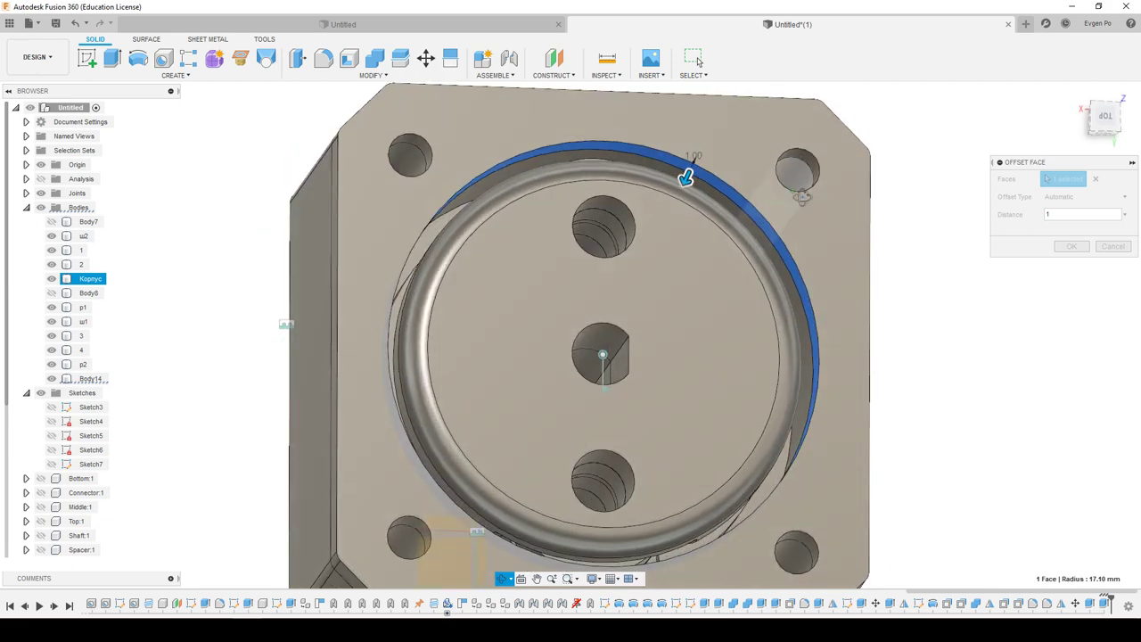
{"action": "left_click_drag", "start_coordinate": [686, 177], "coordinate": [580, 400]}
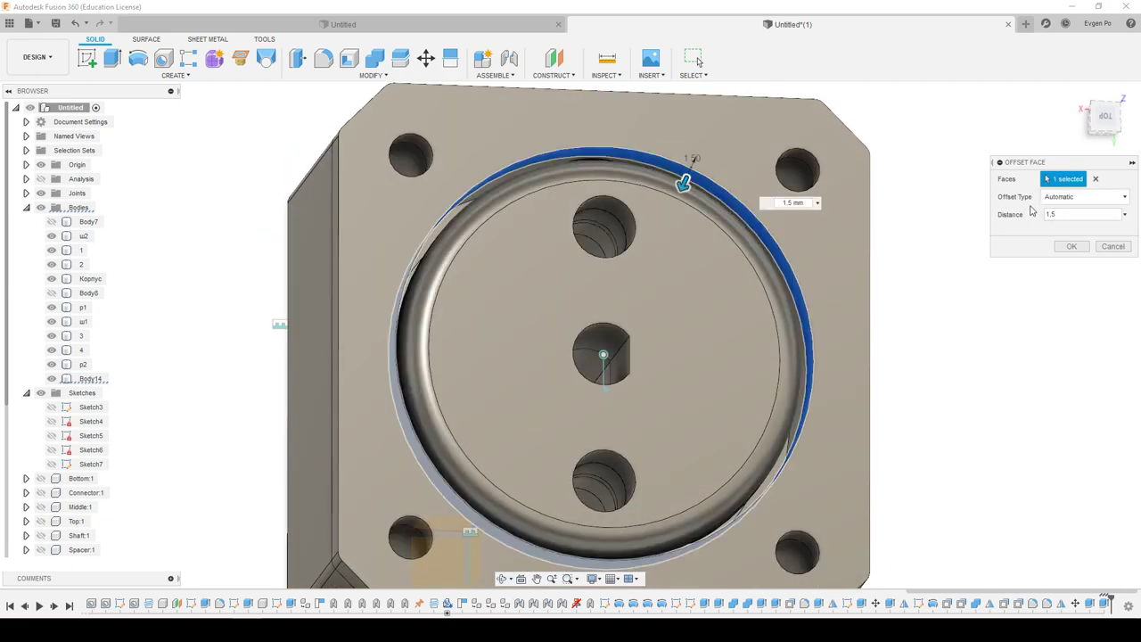
{"action": "mouse_move", "coordinate": [1050, 234]}
{"action": "middle_mouse_down", "text": "shift"}
{"action": "mouse_move", "coordinate": [1137, 134]}
{"action": "mouse_move", "coordinate": [1105, 120]}
{"action": "middle_mouse_up", "text": "shift"}
{"action": "left_click", "coordinate": [1103, 119]}
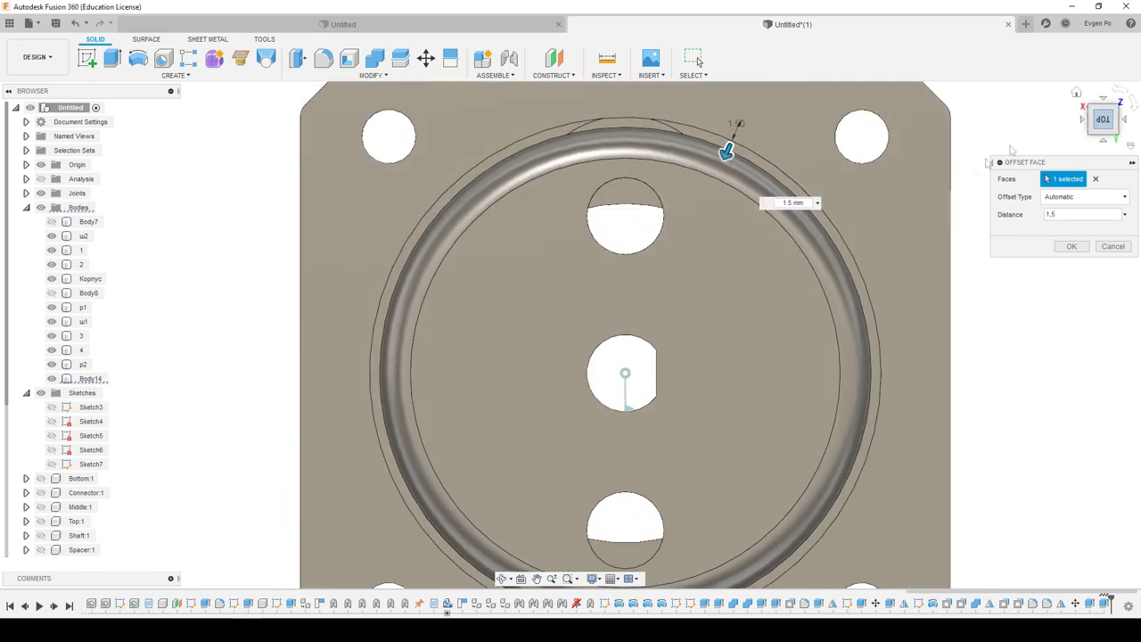
{"action": "left_click", "coordinate": [1069, 246]}
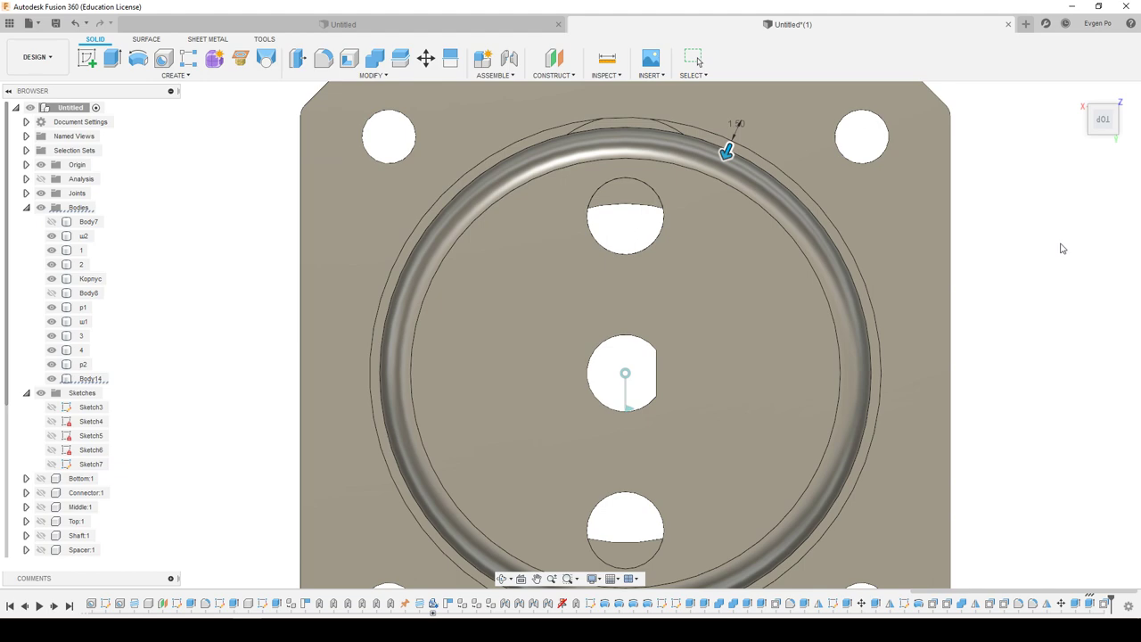
{"action": "middle_click_drag", "start_coordinate": [893, 289], "coordinate": [530, 247], "text": "shift"}
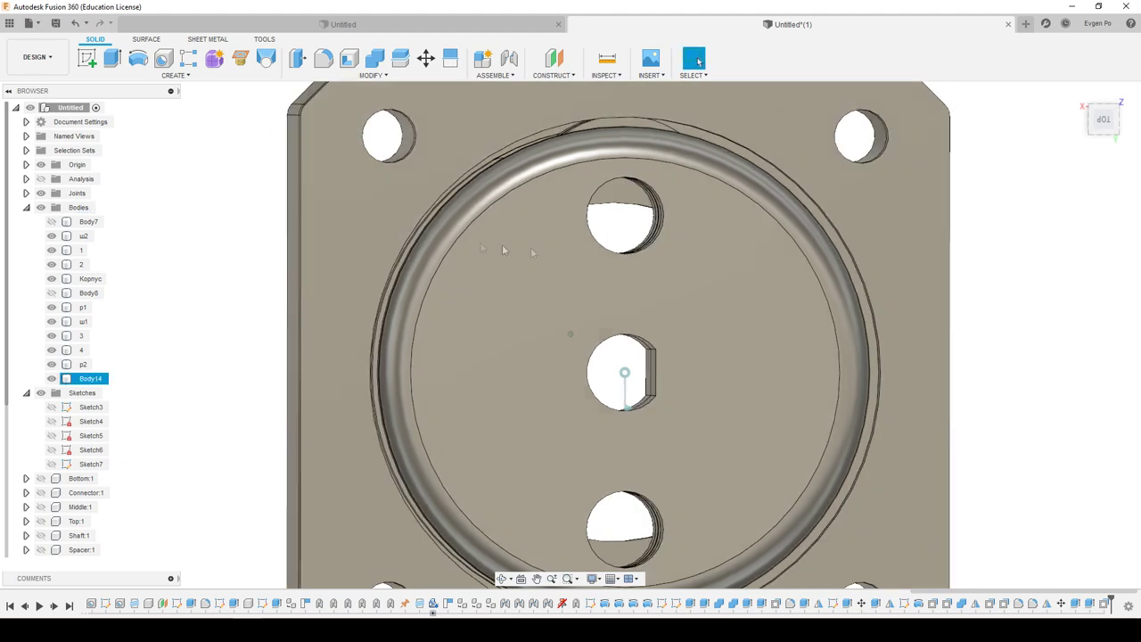
{"action": "left_click", "coordinate": [41, 179]}
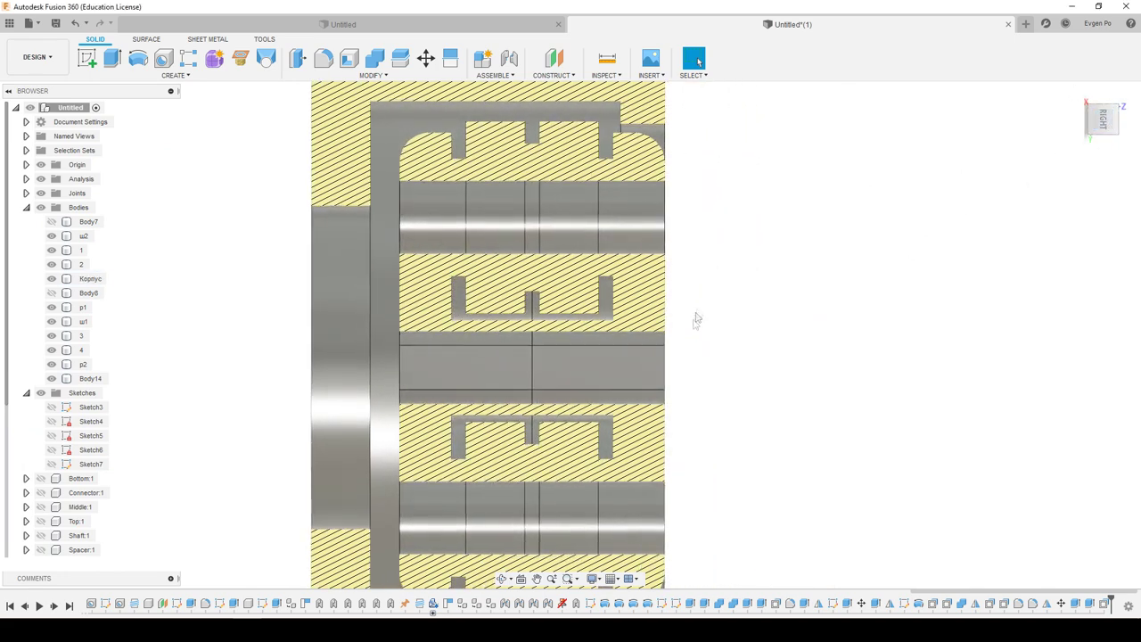
Measure the new body-to-coupling clearance in the tilted section view, reading 0.50 mm.
{"action": "scroll", "coordinate": [695, 319], "scroll_direction": "down", "scroll_amount": 2}
{"action": "scroll", "coordinate": [501, 185], "scroll_direction": "up", "scroll_amount": 3}
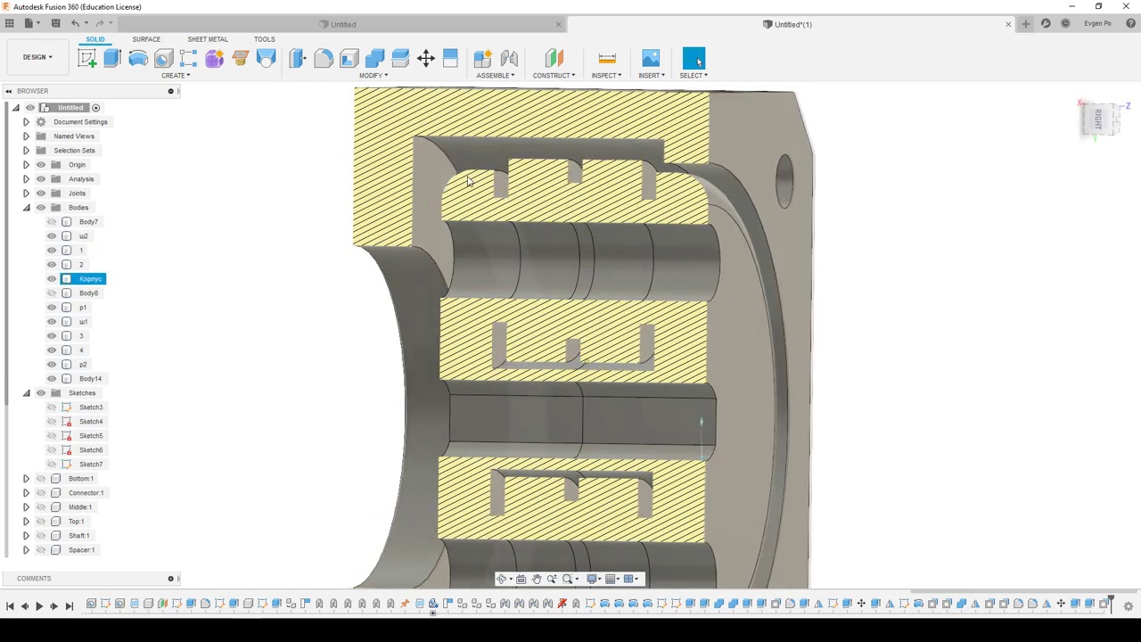
{"action": "left_click", "coordinate": [1105, 125]}
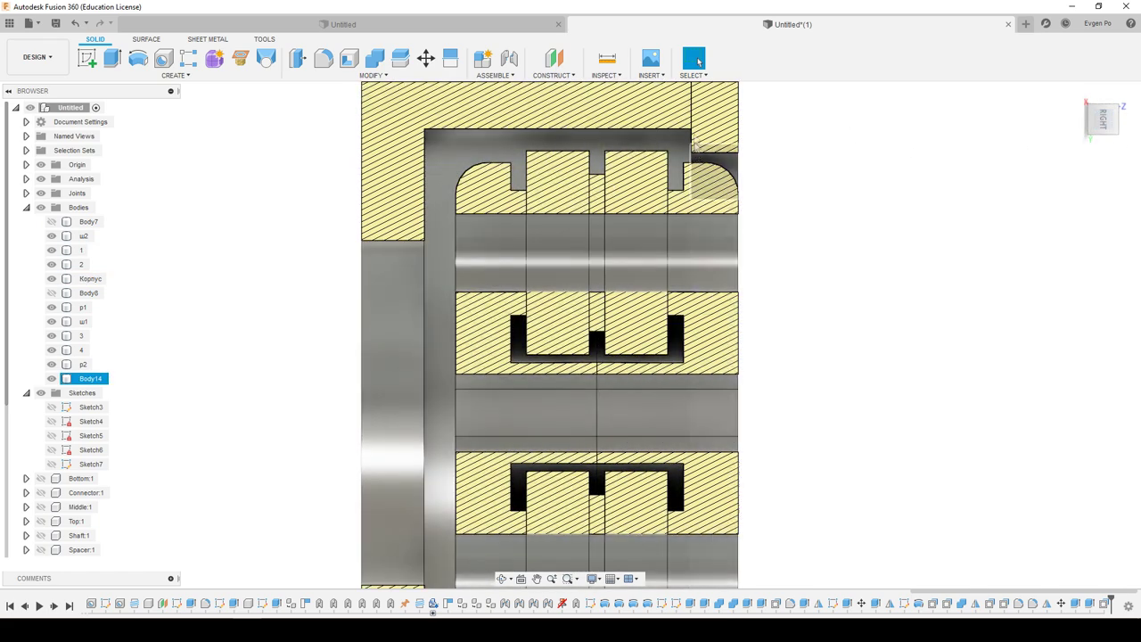
{"action": "middle_click_drag", "start_coordinate": [687, 154], "coordinate": [588, 137], "text": "shift"}
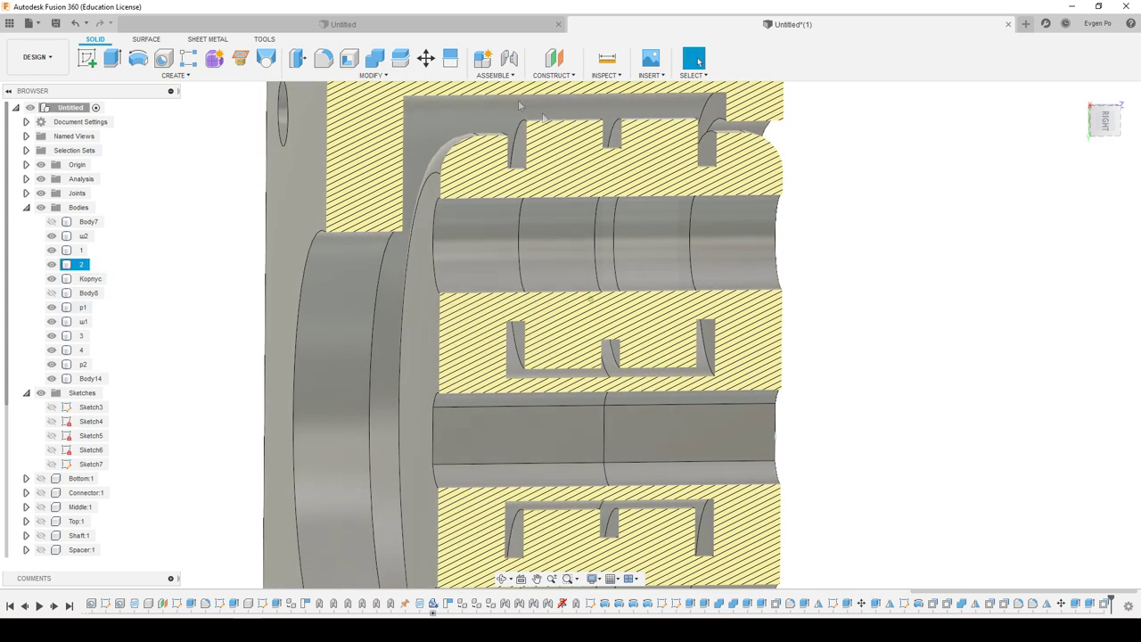
{"action": "key", "text": "i"}
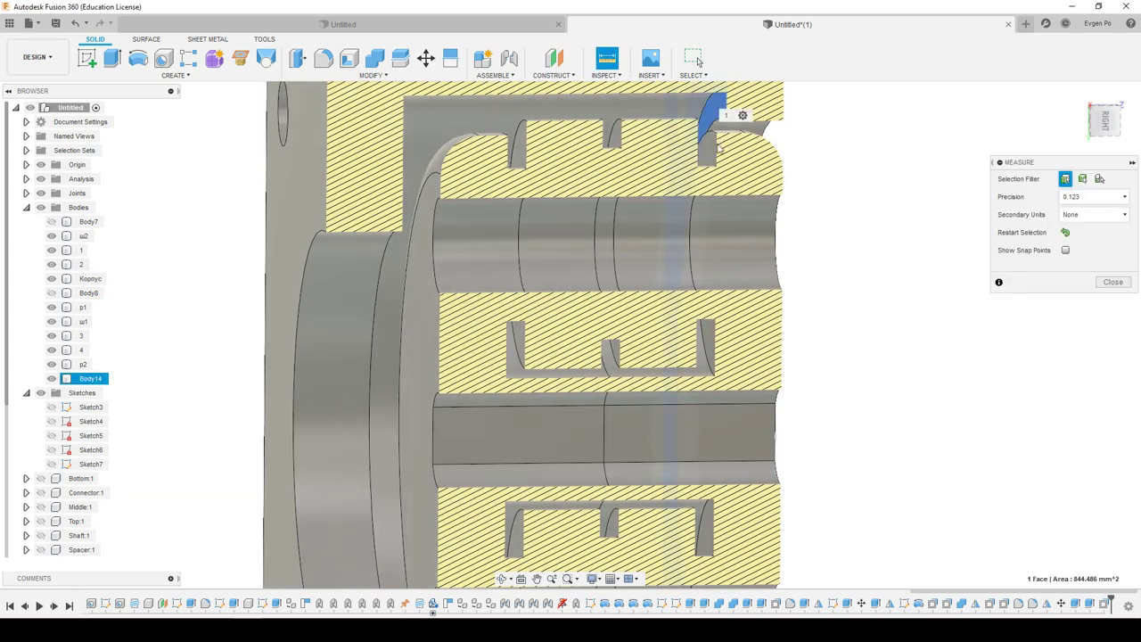
{"action": "left_click", "coordinate": [710, 151]}
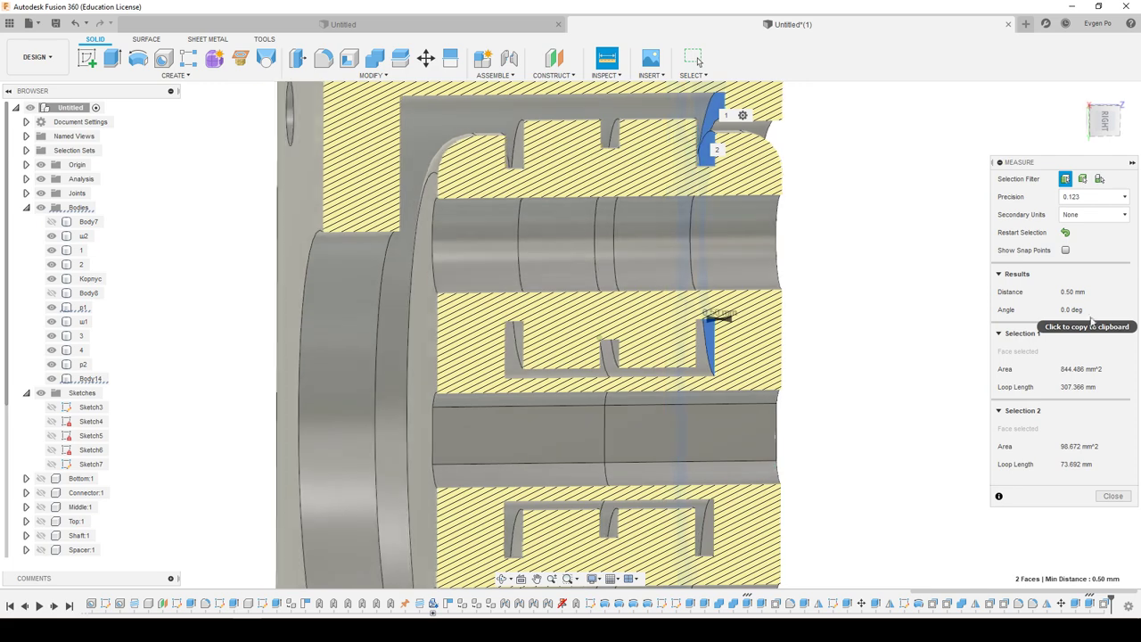
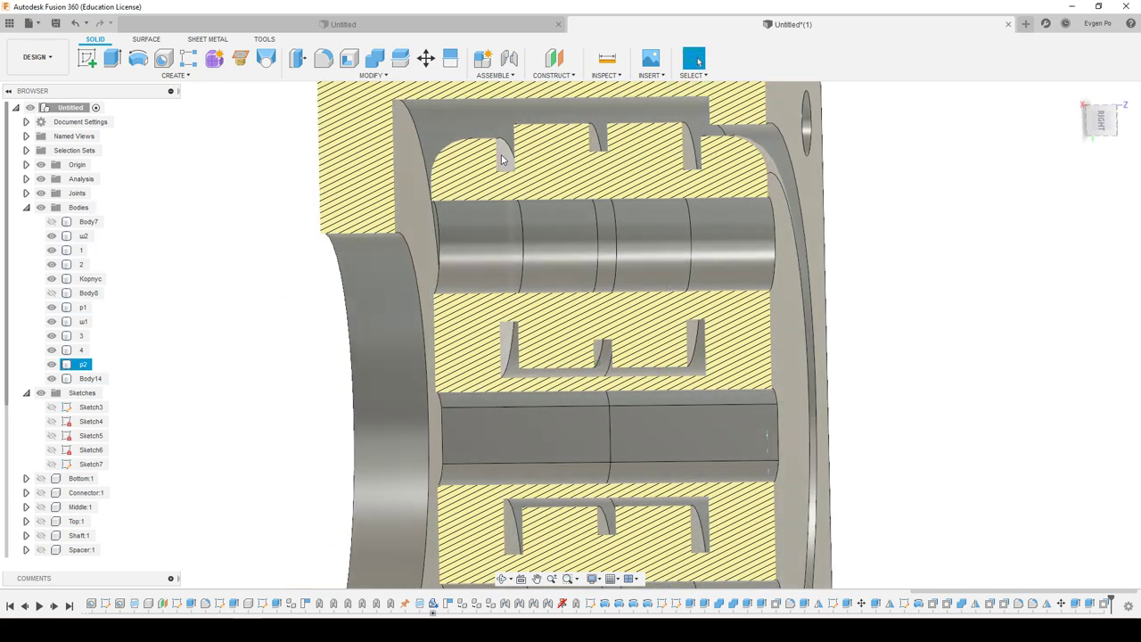
Sketch on the housing face and extrude it to the inner face, joined to the housing.
{"action": "middle_click_drag", "start_coordinate": [504, 161], "coordinate": [405, 171], "text": "shift"}
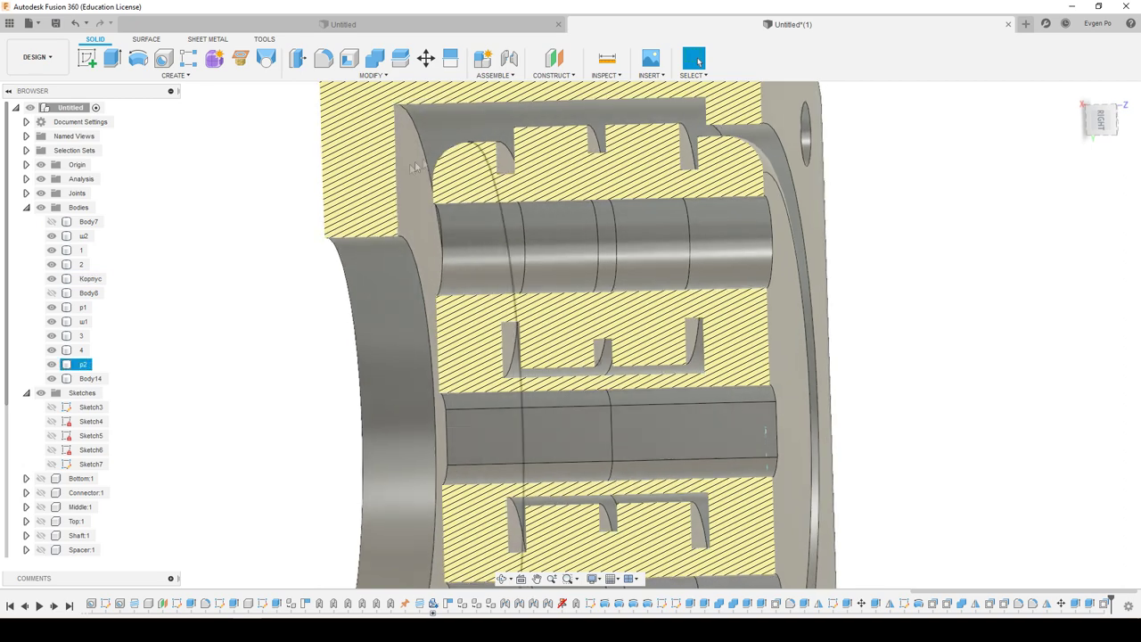
{"action": "right_click", "coordinate": [416, 162]}
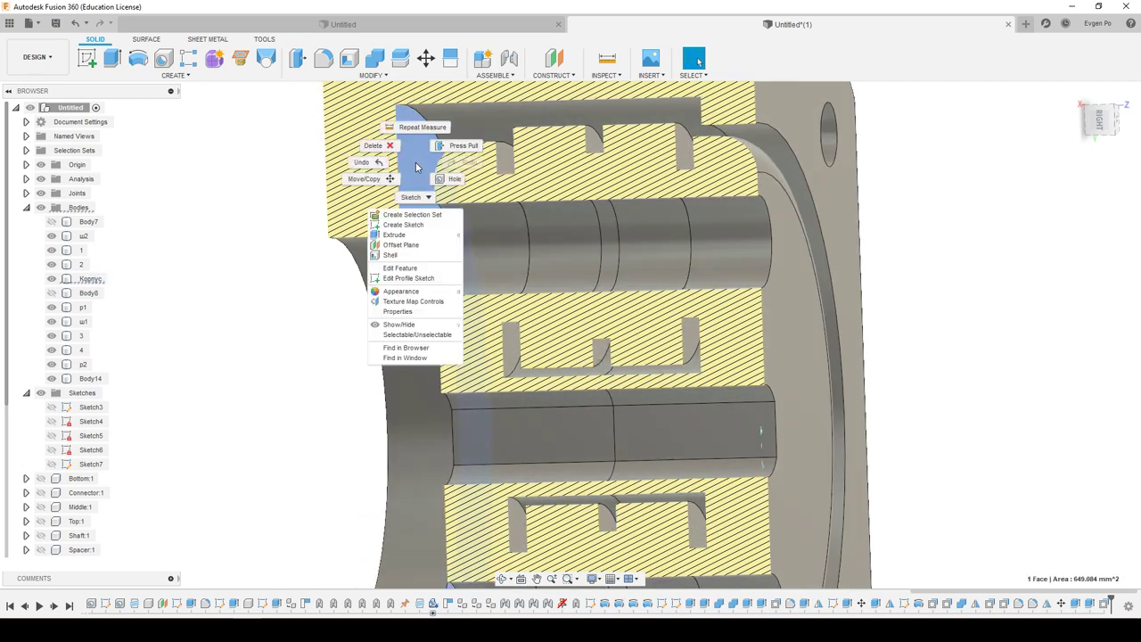
{"action": "left_click", "coordinate": [418, 227]}
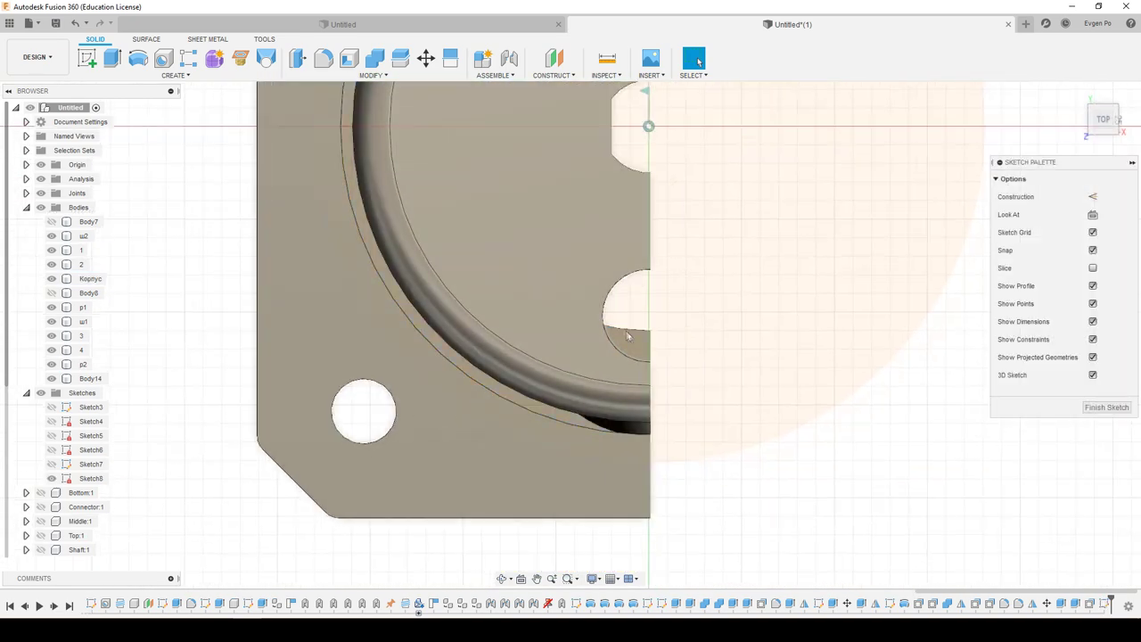
{"action": "key", "text": "e"}
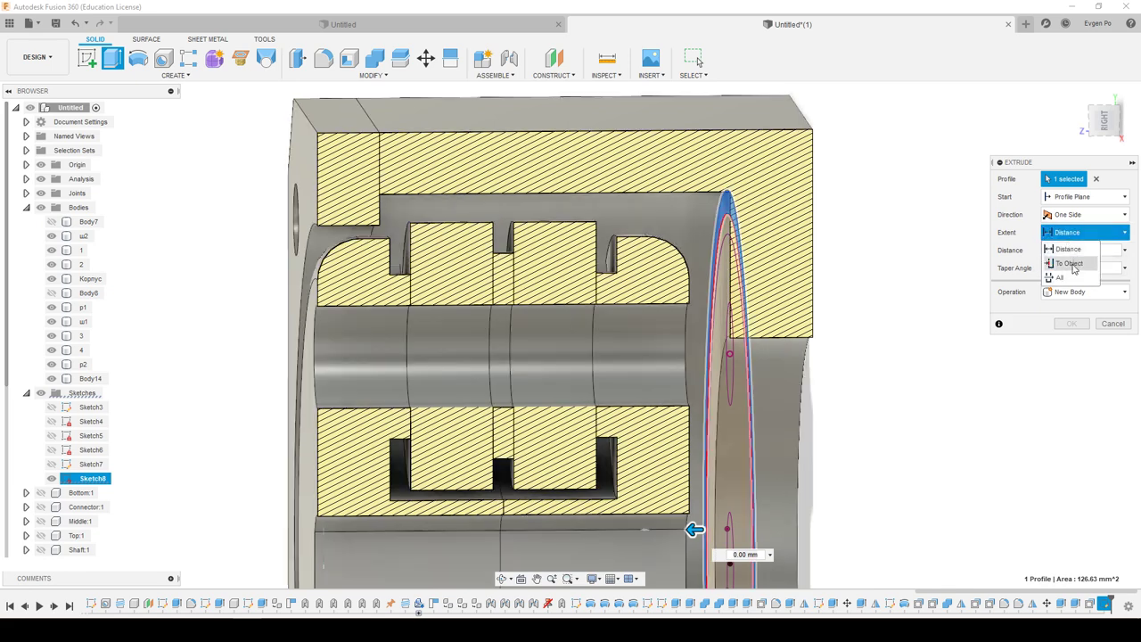
{"action": "left_click", "coordinate": [1071, 263]}
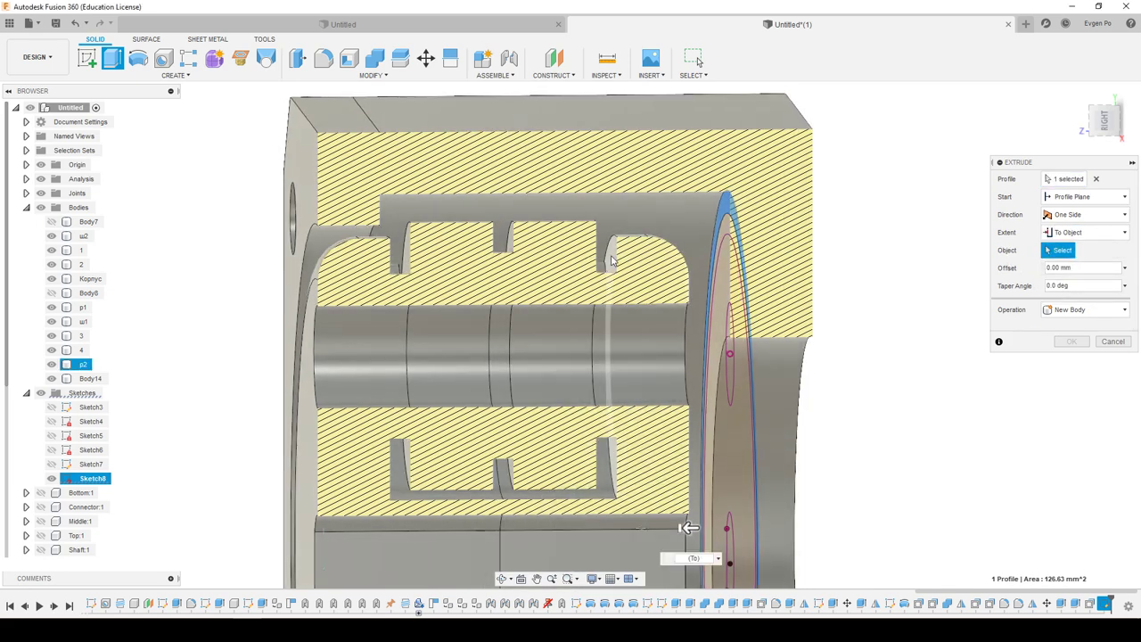
{"action": "left_click", "coordinate": [611, 258]}
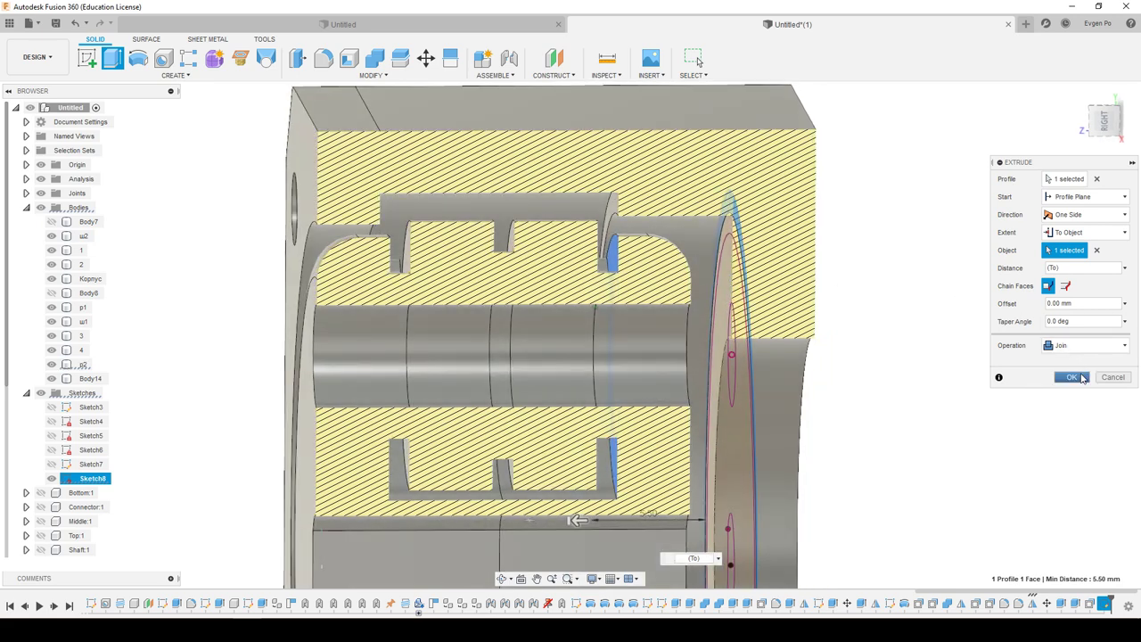
{"action": "left_click", "coordinate": [1071, 377]}
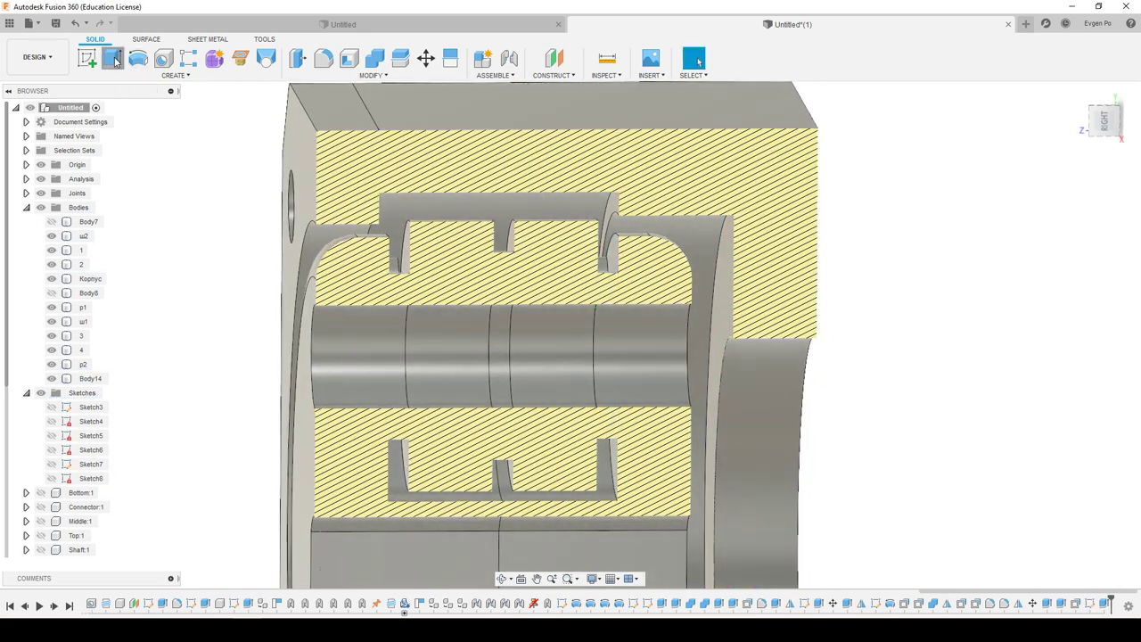
Extrude the thin ring profile 0.5 mm back as a cut.
{"action": "left_click", "coordinate": [112, 59]}
{"action": "scroll", "coordinate": [648, 248], "scroll_direction": "up", "scroll_amount": 3}
{"action": "scroll", "coordinate": [648, 248], "scroll_direction": "up", "scroll_amount": 2}
{"action": "left_click", "coordinate": [575, 177]}
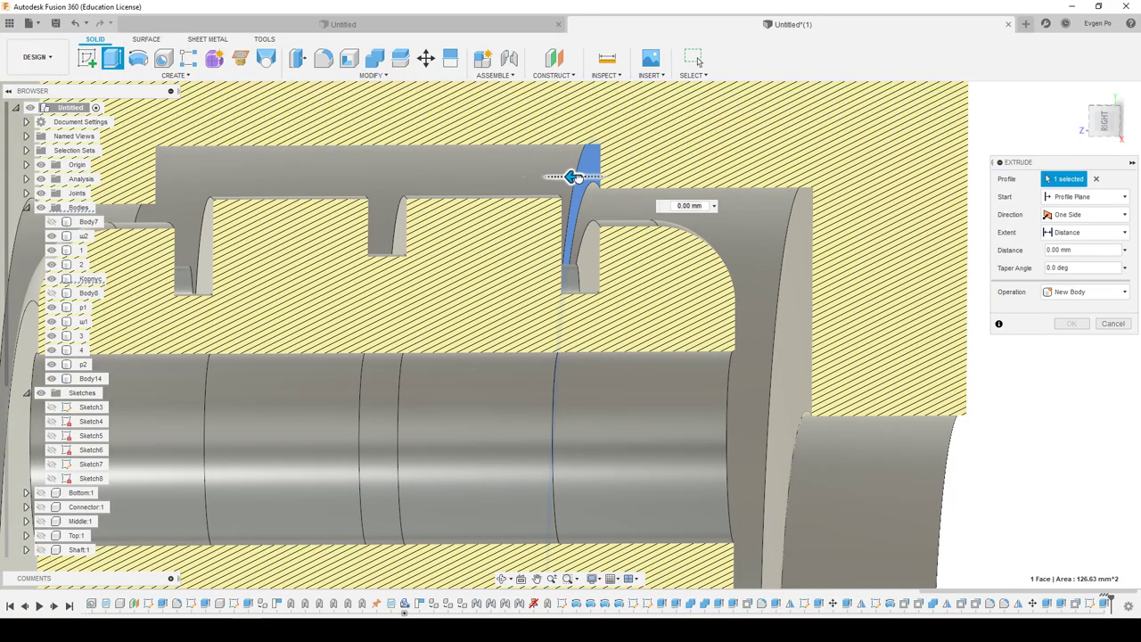
{"action": "left_click_drag", "start_coordinate": [574, 177], "coordinate": [615, 175]}
{"action": "left_click", "coordinate": [1070, 341]}
{"action": "scroll", "coordinate": [1064, 347], "scroll_direction": "down", "scroll_amount": 3}
{"action": "scroll", "coordinate": [805, 311], "scroll_direction": "down", "scroll_amount": 3}
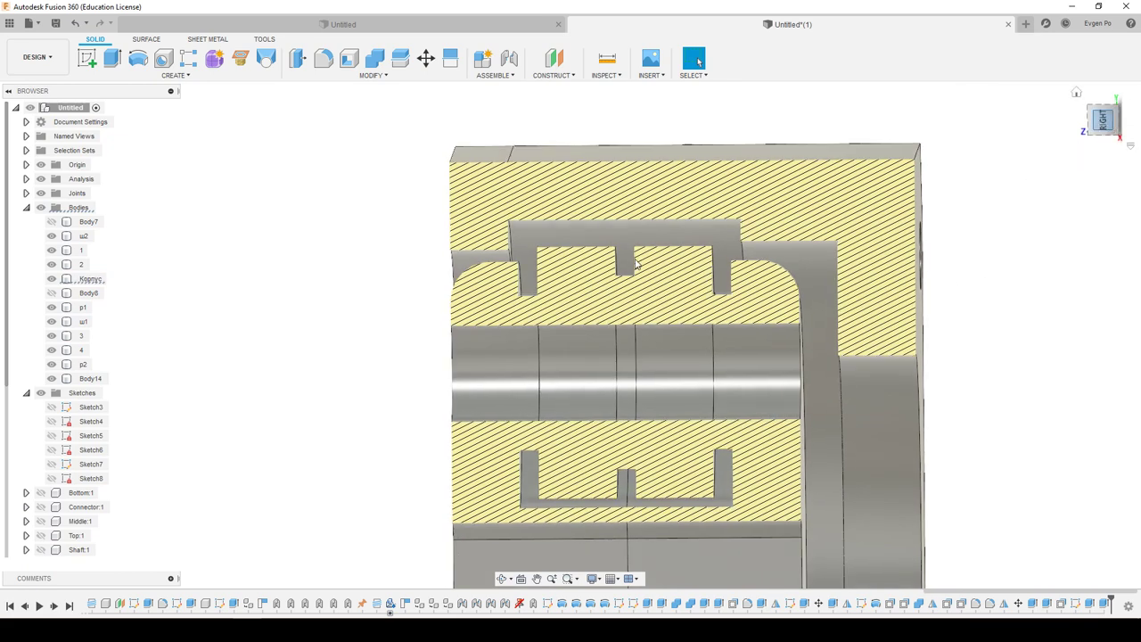
{"action": "middle_click_drag", "start_coordinate": [552, 254], "coordinate": [548, 78], "text": "shift"}
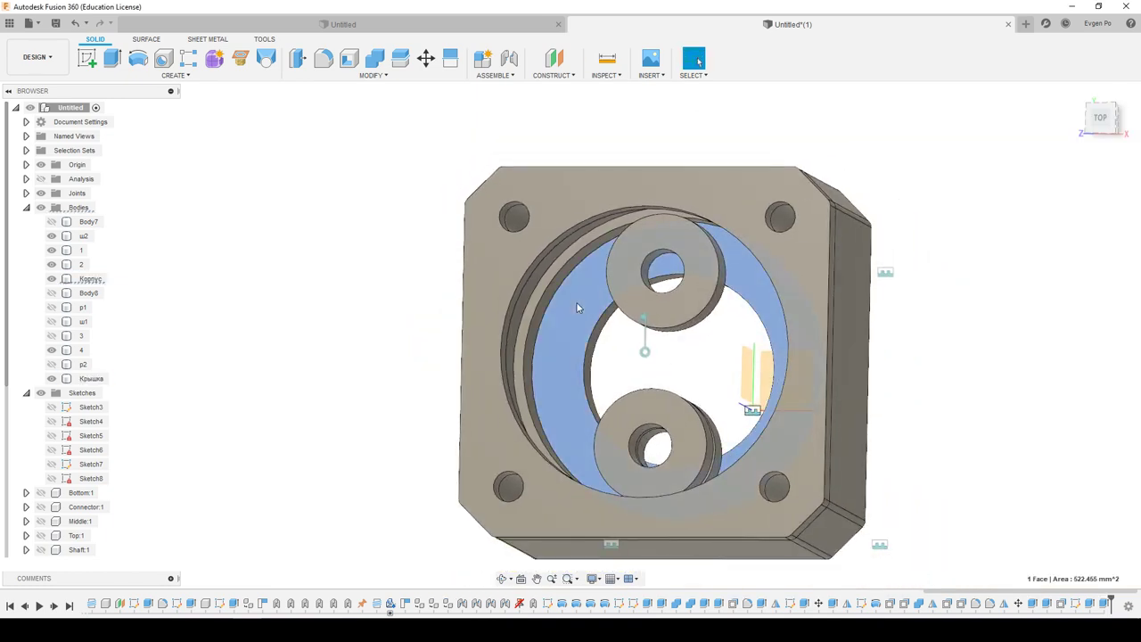
Sketch on the lid's inner face with the lid body projected into it.
{"action": "right_click", "coordinate": [577, 312]}
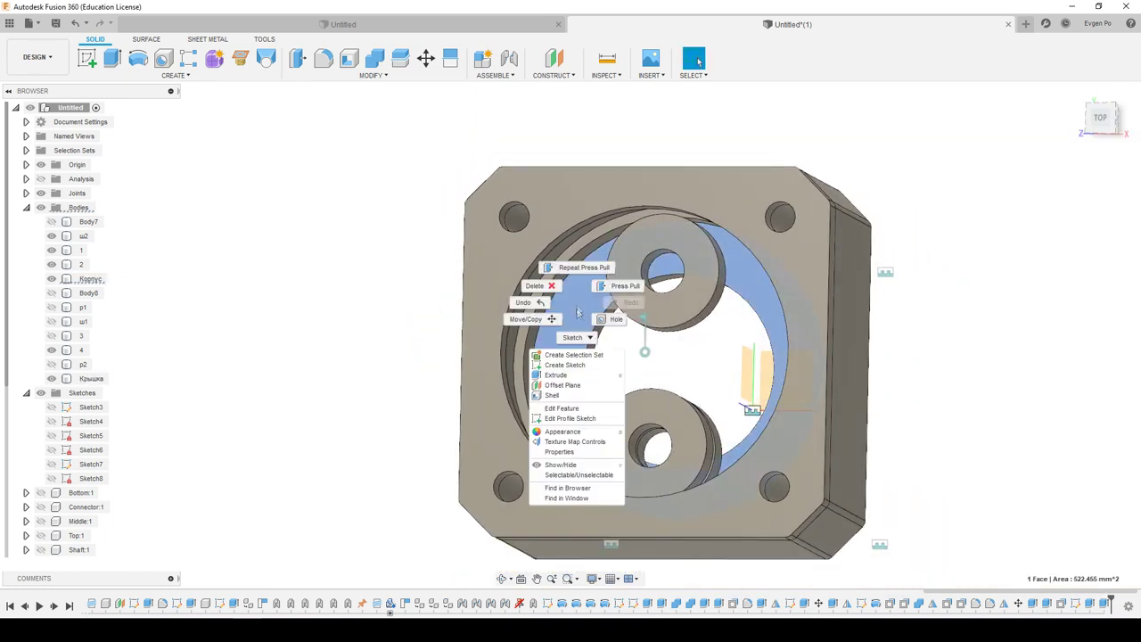
{"action": "left_click", "coordinate": [563, 365]}
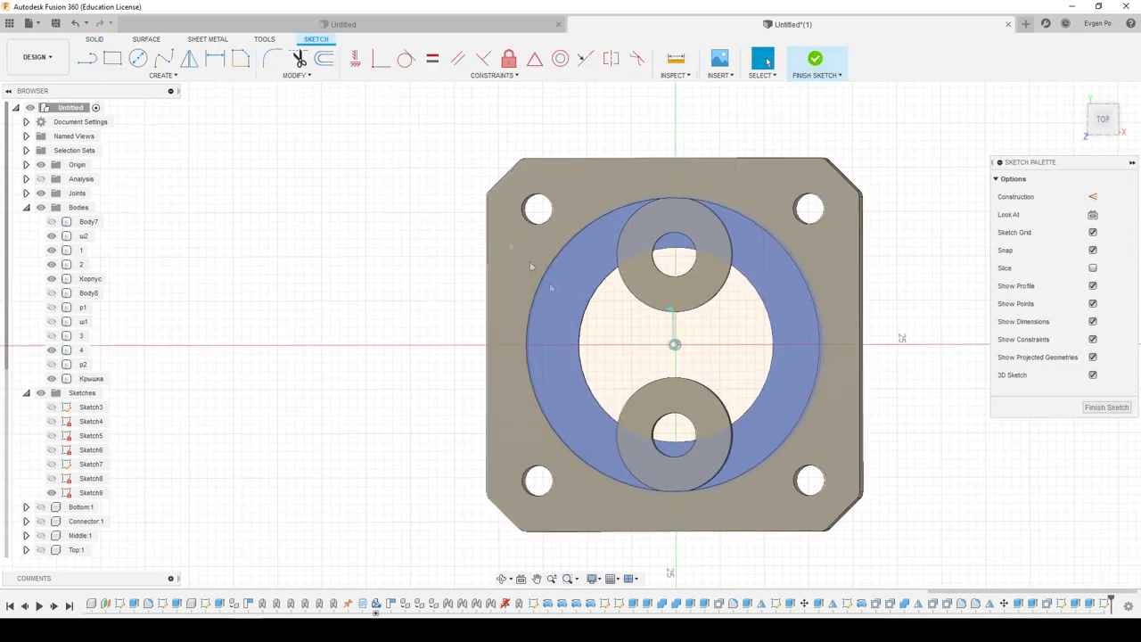
{"action": "left_click", "coordinate": [169, 74]}
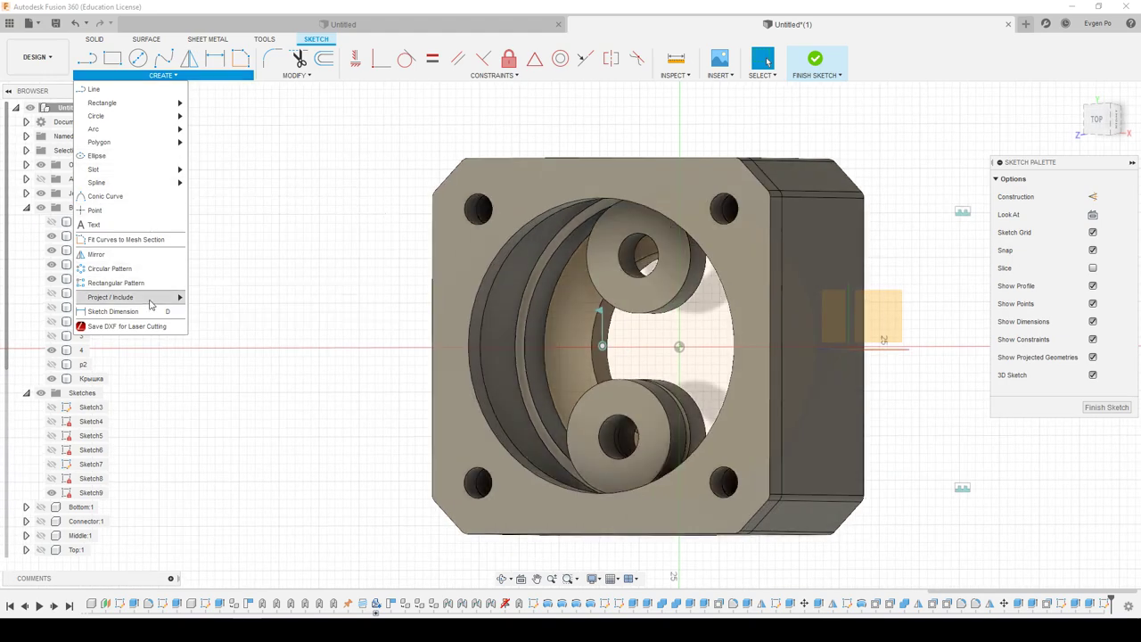
{"action": "left_click", "coordinate": [208, 300]}
{"action": "mouse_move", "coordinate": [375, 321]}
{"action": "middle_mouse_down", "text": "shift"}
{"action": "mouse_move", "coordinate": [752, 350]}
{"action": "mouse_move", "coordinate": [457, 363]}
{"action": "middle_mouse_up", "text": "shift"}
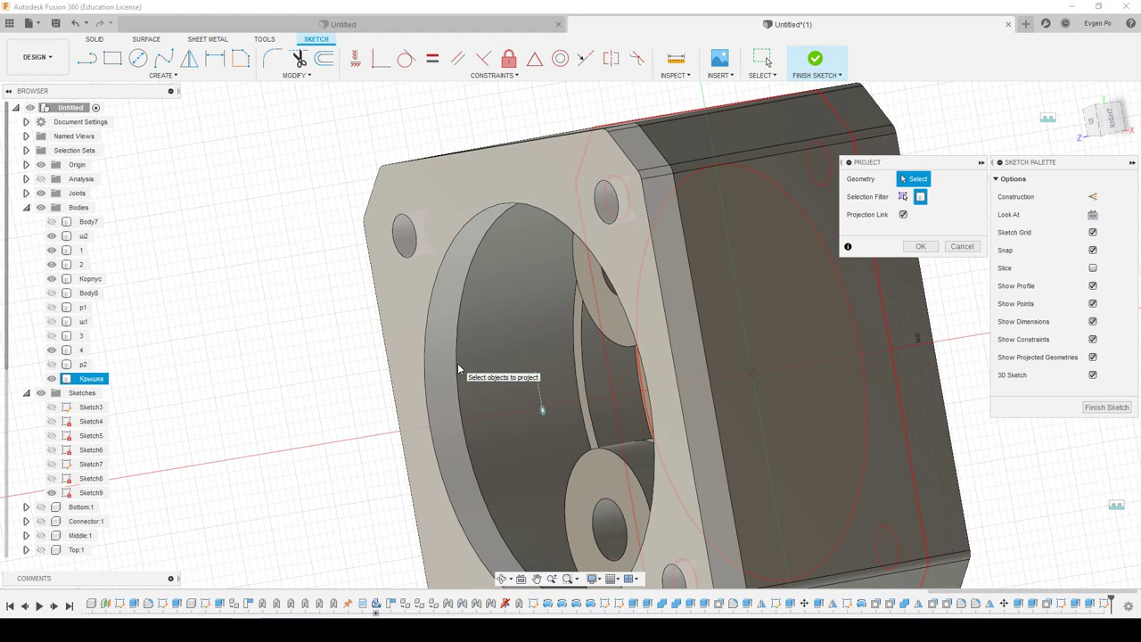
{"action": "left_click", "coordinate": [457, 362]}
{"action": "middle_click_drag", "start_coordinate": [457, 362], "coordinate": [534, 339], "text": "shift"}
{"action": "left_click", "coordinate": [920, 246]}
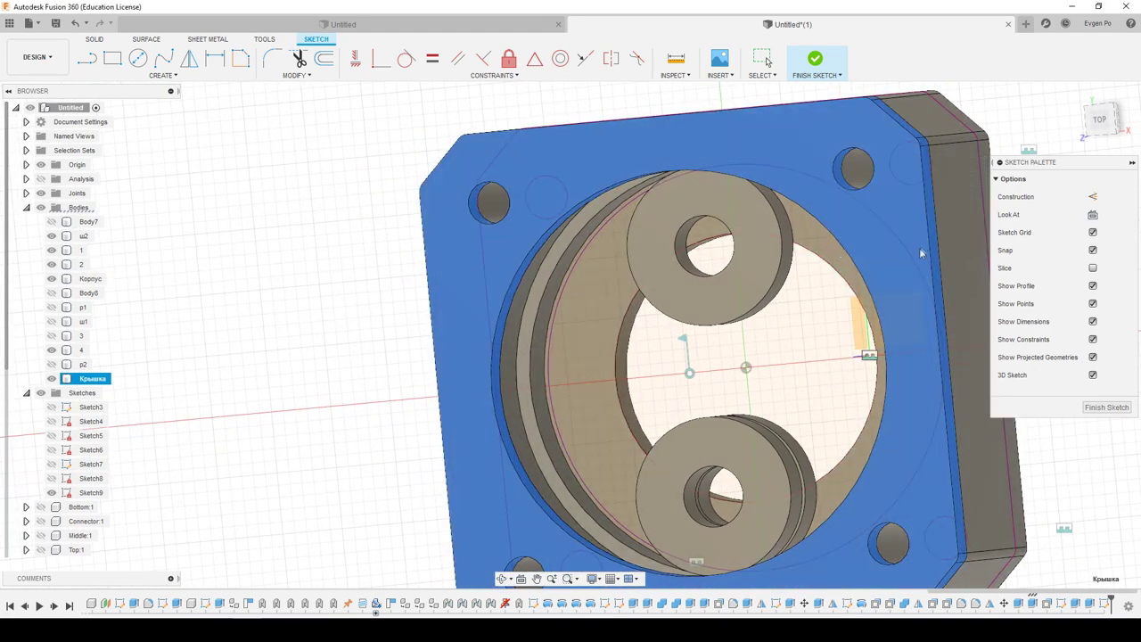
{"action": "key", "text": "Escape"}
{"action": "left_click", "coordinate": [813, 58]}
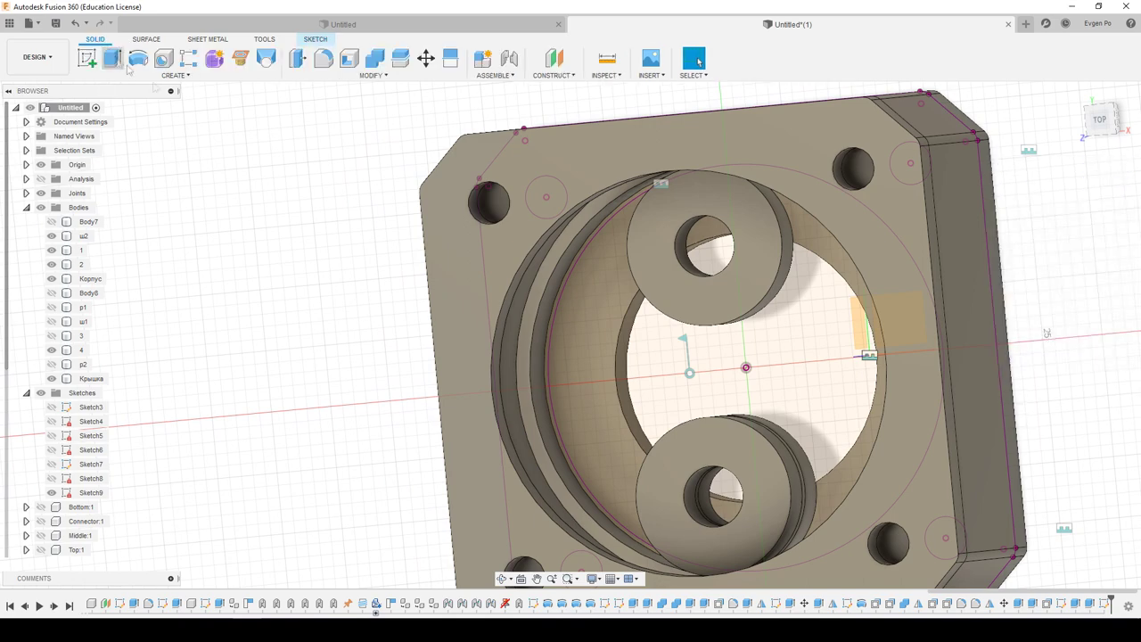
Extrude the projected ring profile 5 mm and join it to the lid.
{"action": "left_click", "coordinate": [116, 60]}
{"action": "scroll", "coordinate": [501, 266], "scroll_direction": "up", "scroll_amount": 3}
{"action": "left_click", "coordinate": [602, 343]}
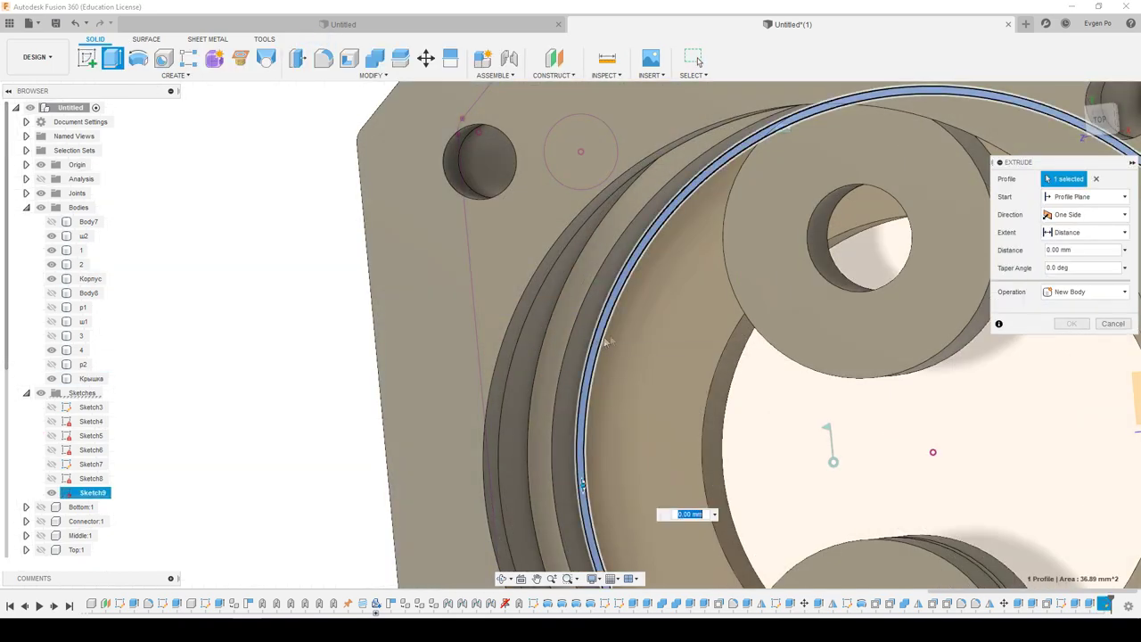
{"action": "type", "text": "5"}
{"action": "key", "text": "Return"}
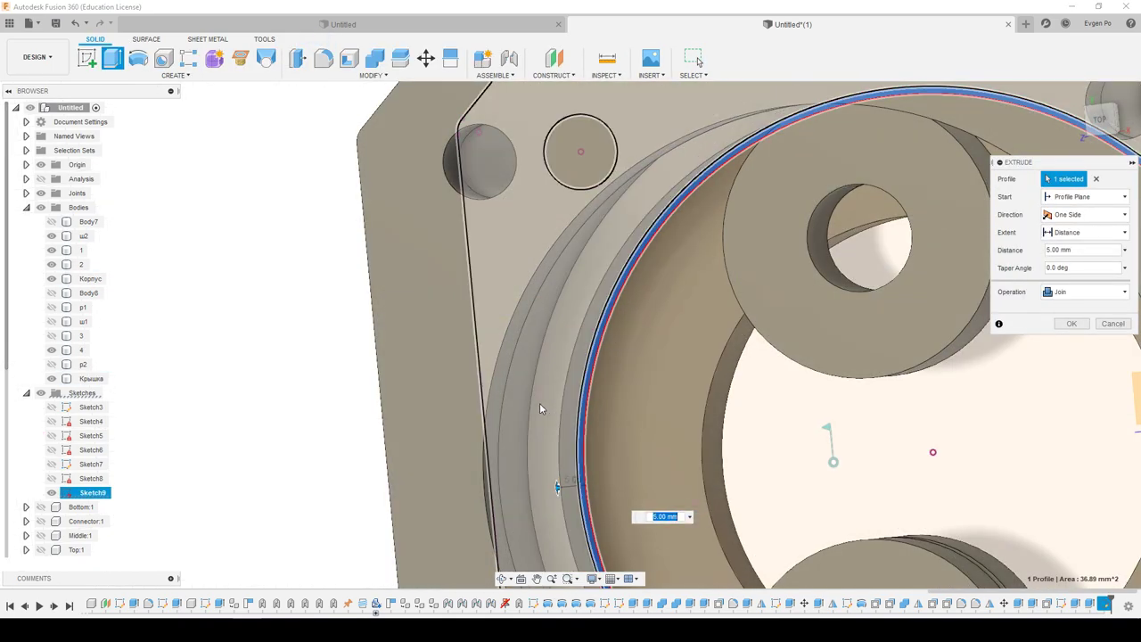
{"action": "middle_click_drag", "start_coordinate": [540, 408], "coordinate": [826, 289], "text": "shift"}
{"action": "key", "text": "Return"}
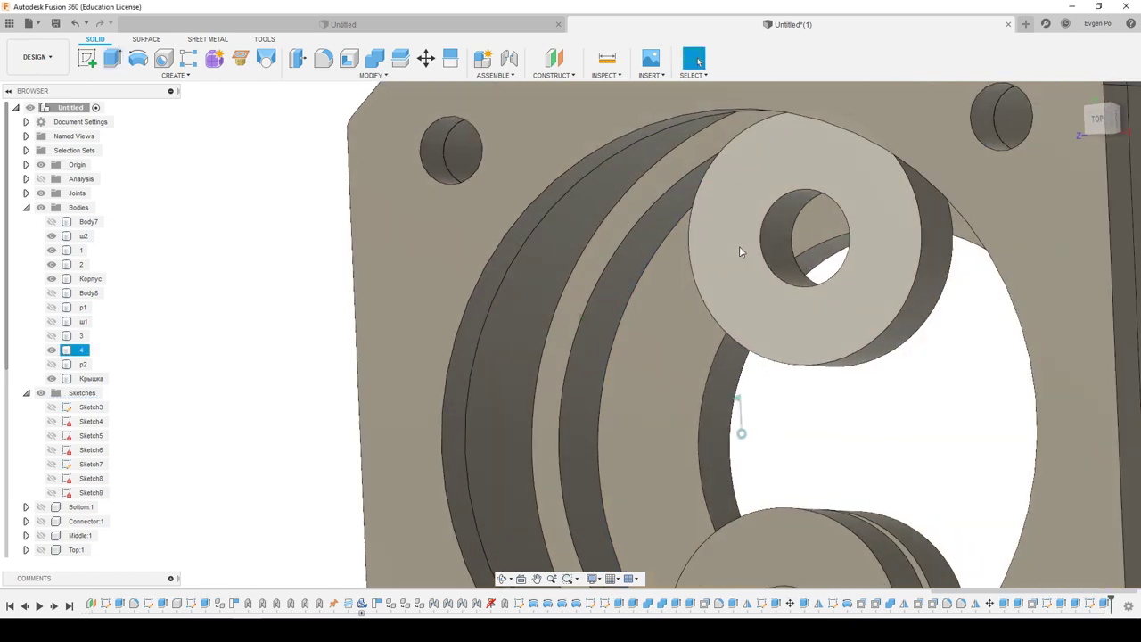
Hide the gear bodies p1 and p2 and the Body8 inner ring.
{"action": "middle_click_drag", "start_coordinate": [742, 257], "coordinate": [351, 318], "text": "shift"}
{"action": "left_click", "coordinate": [52, 366]}
{"action": "left_click", "coordinate": [52, 365]}
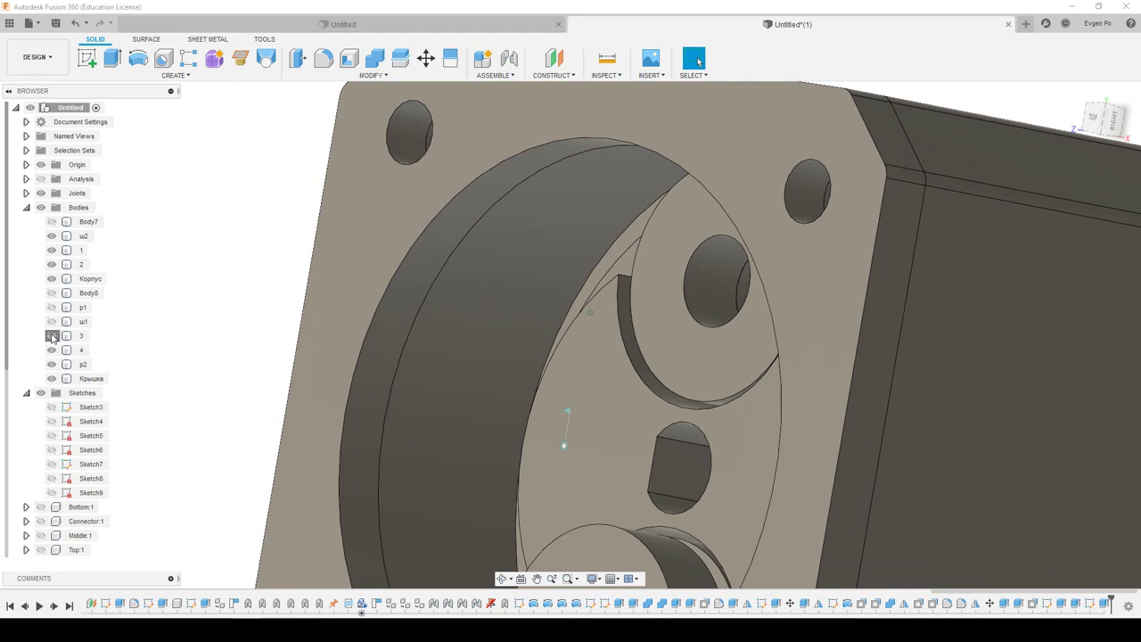
{"action": "left_click", "coordinate": [55, 309]}
{"action": "left_click", "coordinate": [51, 293]}
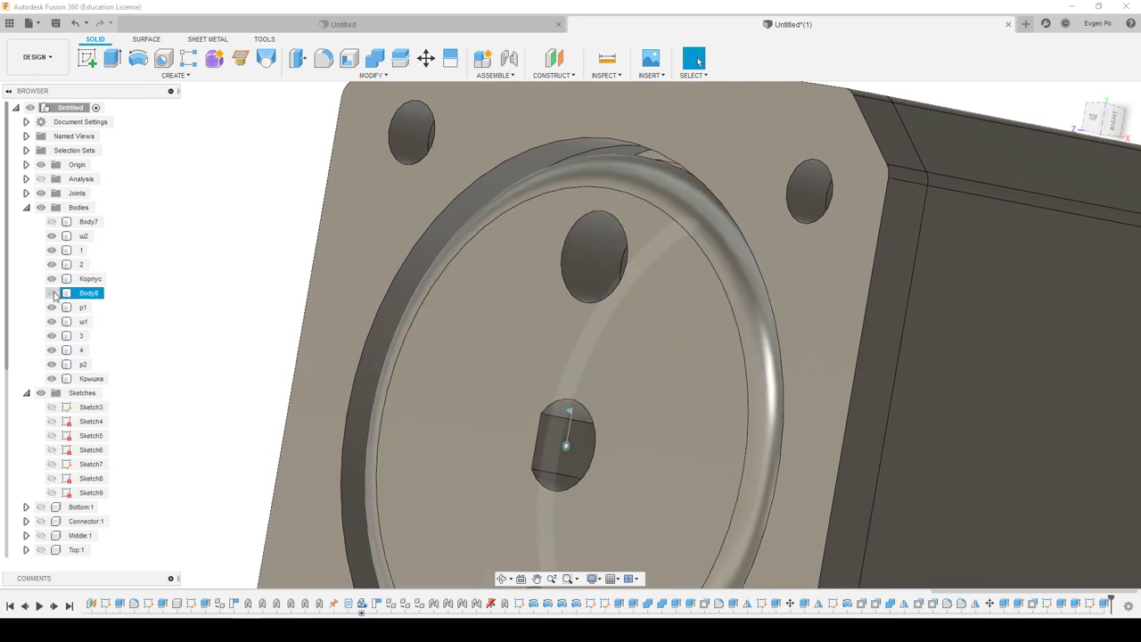
{"action": "left_click", "coordinate": [269, 287]}
{"action": "scroll", "coordinate": [269, 287], "scroll_direction": "down", "scroll_amount": 5}
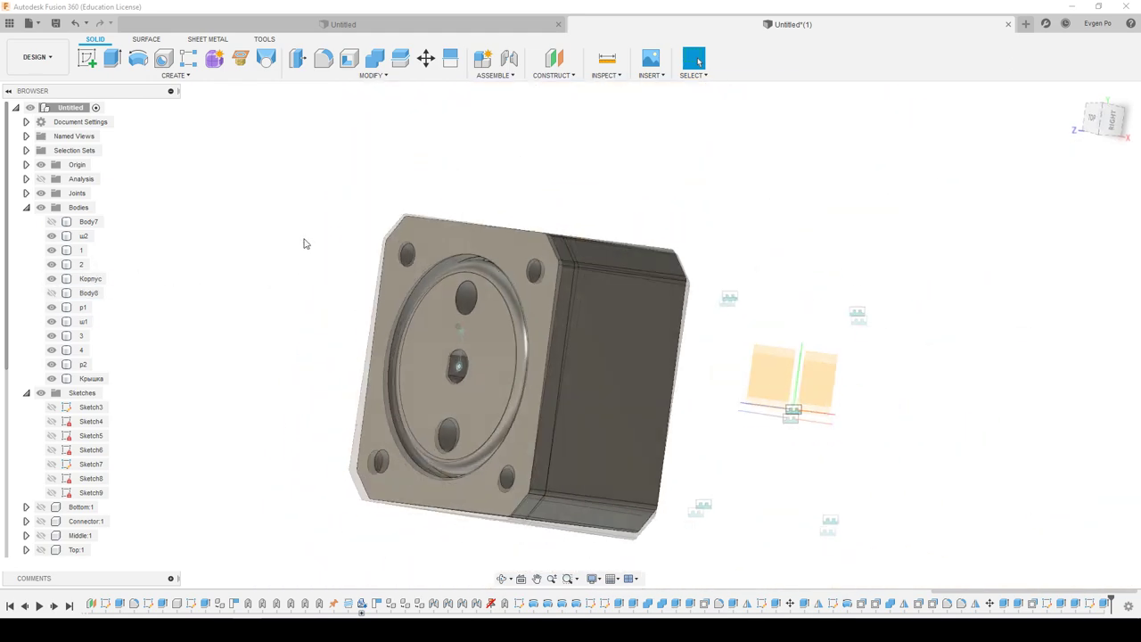
Run an interference check on the sectioned bodies, then turn off the section and hide Крышка.
{"action": "middle_click_drag", "start_coordinate": [318, 250], "coordinate": [107, 187], "text": "shift"}
{"action": "left_click", "coordinate": [40, 179]}
{"action": "middle_click_drag", "start_coordinate": [392, 247], "coordinate": [586, 305], "text": "shift"}
{"action": "left_click", "coordinate": [1103, 123]}
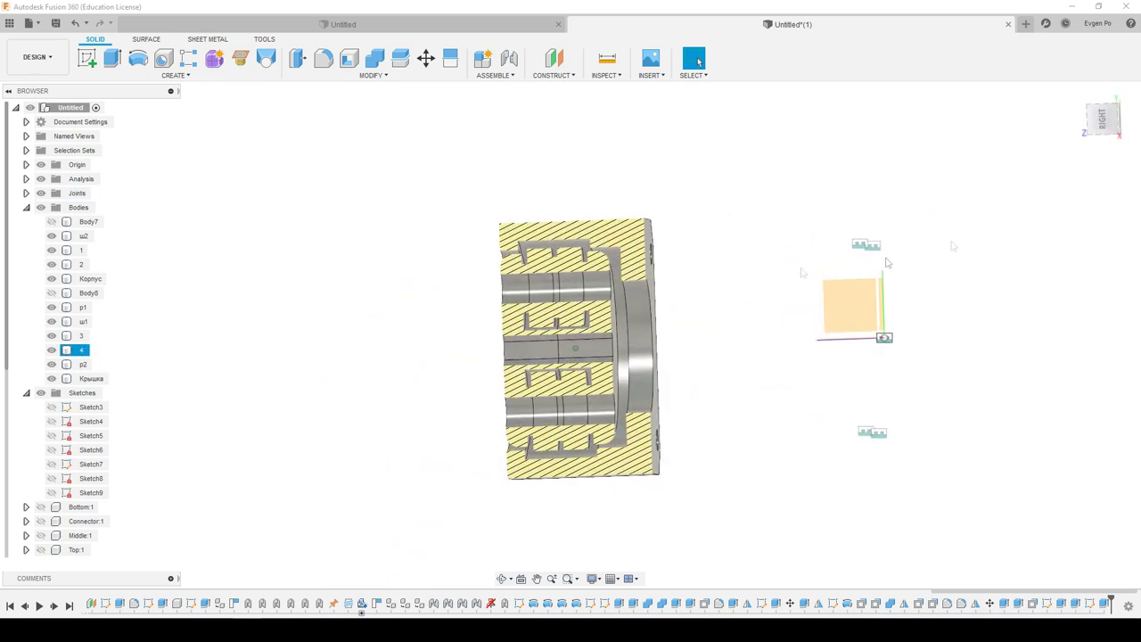
{"action": "left_click_drag", "start_coordinate": [385, 169], "coordinate": [779, 556]}
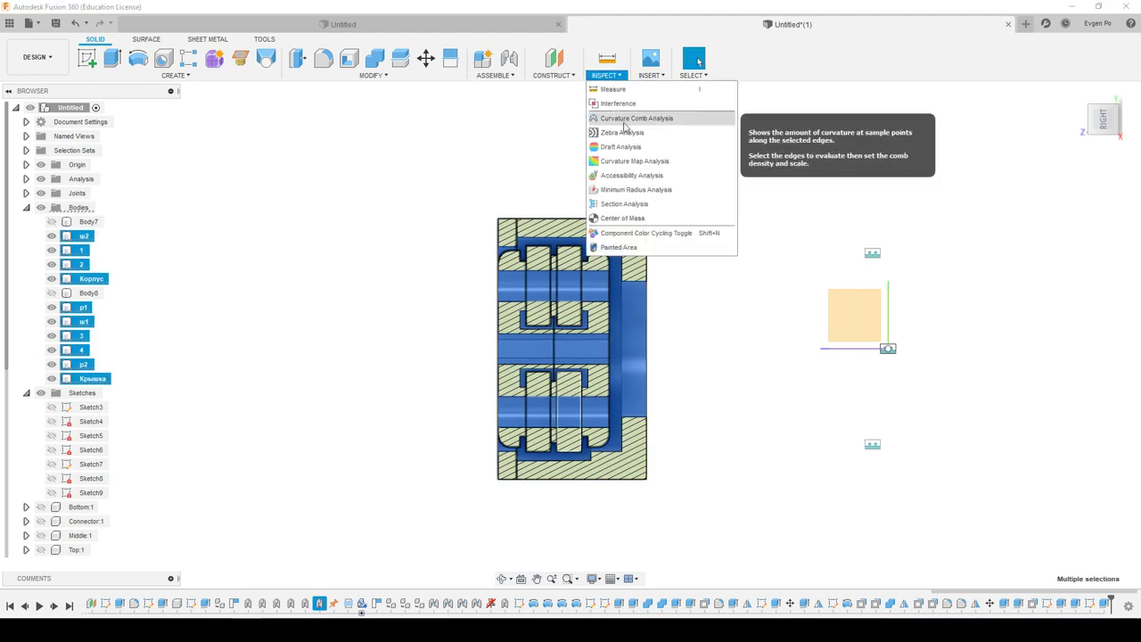
{"action": "left_click", "coordinate": [618, 103]}
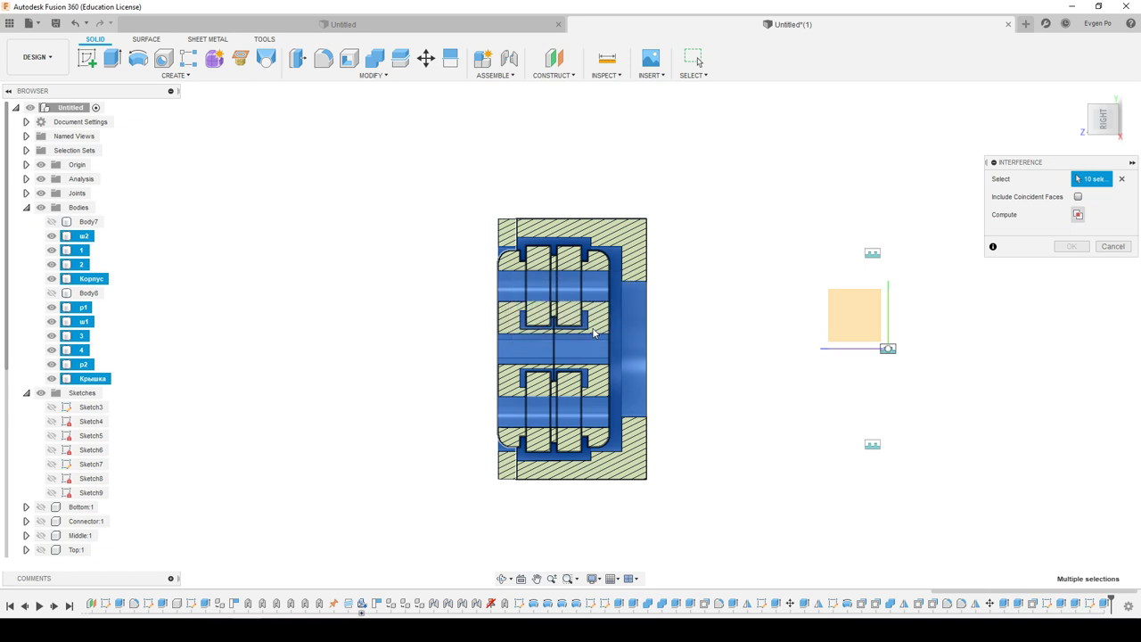
{"action": "scroll", "coordinate": [584, 294], "scroll_direction": "up", "scroll_amount": 2}
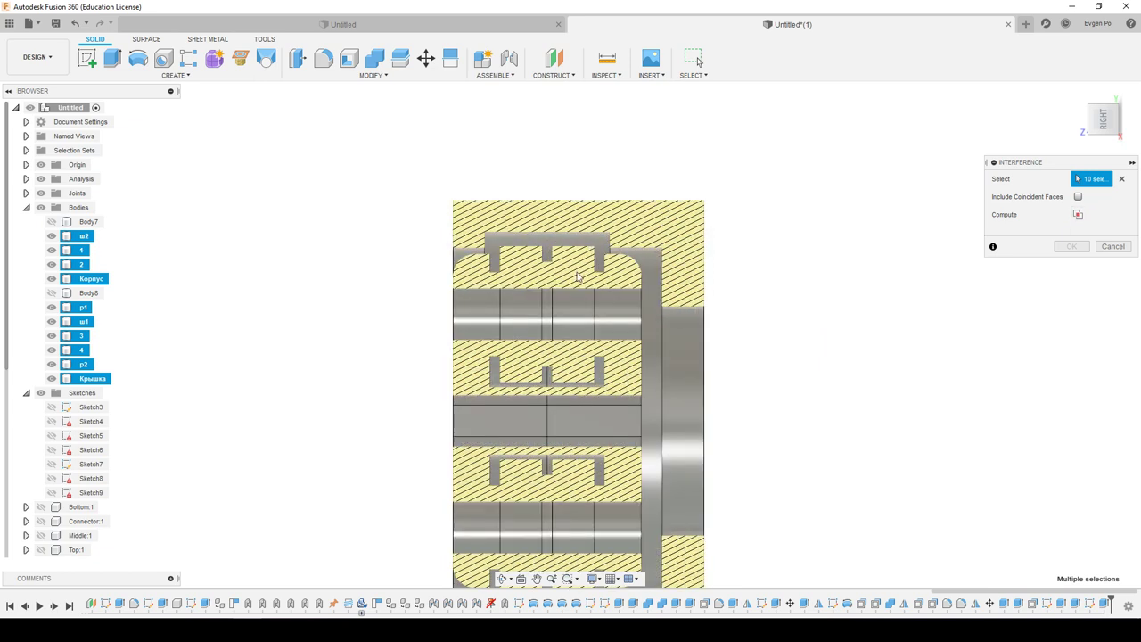
{"action": "middle_click_drag", "start_coordinate": [611, 290], "coordinate": [731, 300], "text": "shift"}
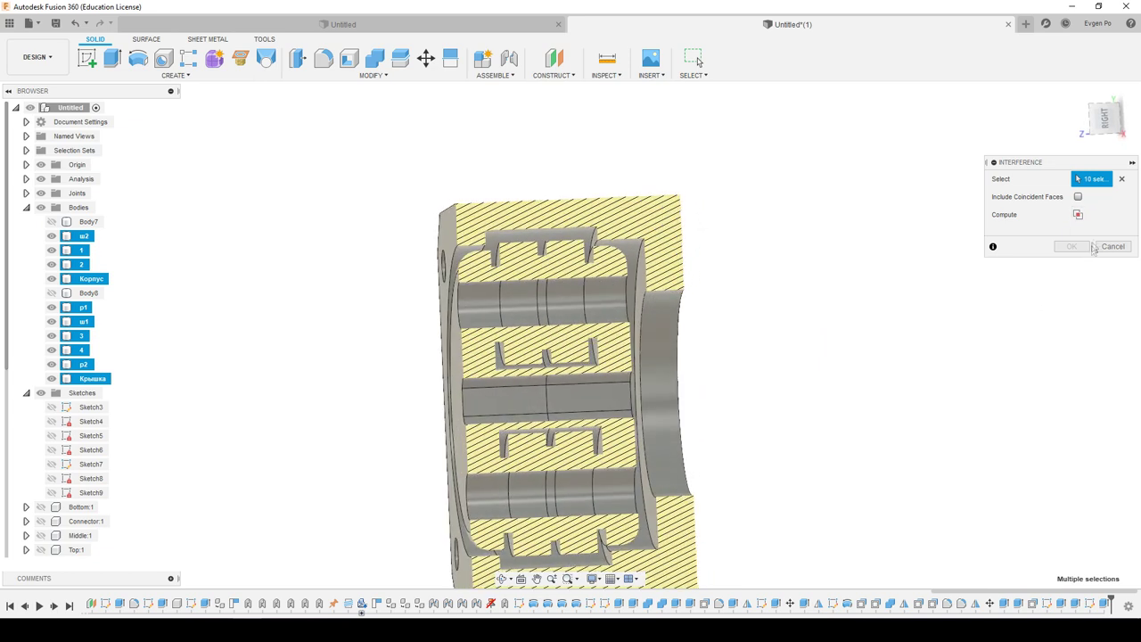
{"action": "left_click", "coordinate": [42, 180]}
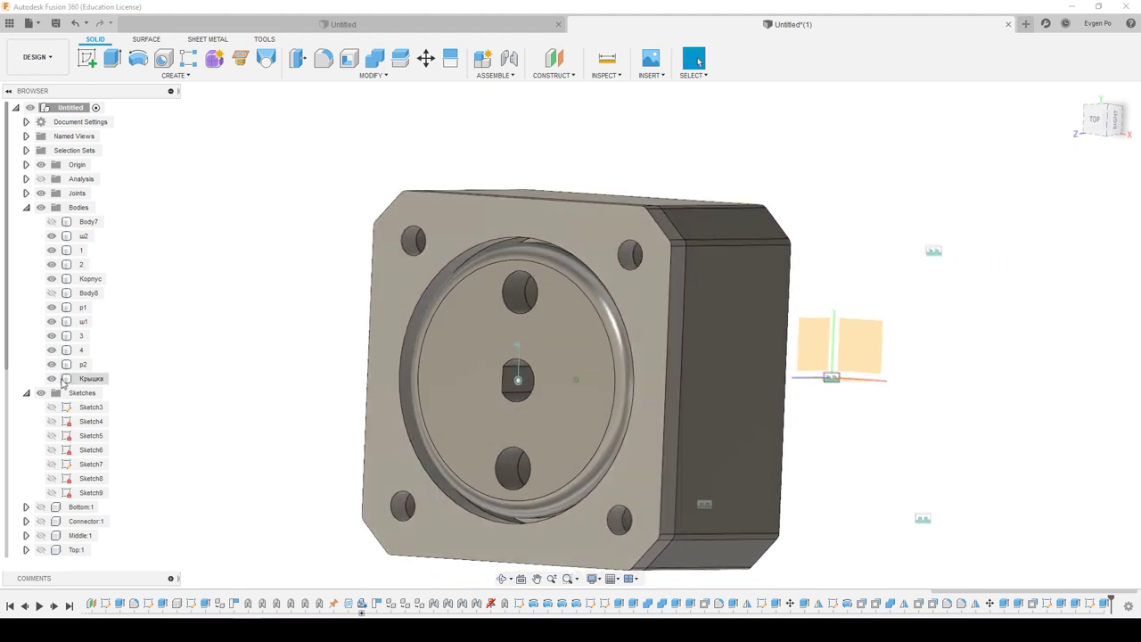
{"action": "left_click", "coordinate": [51, 378]}
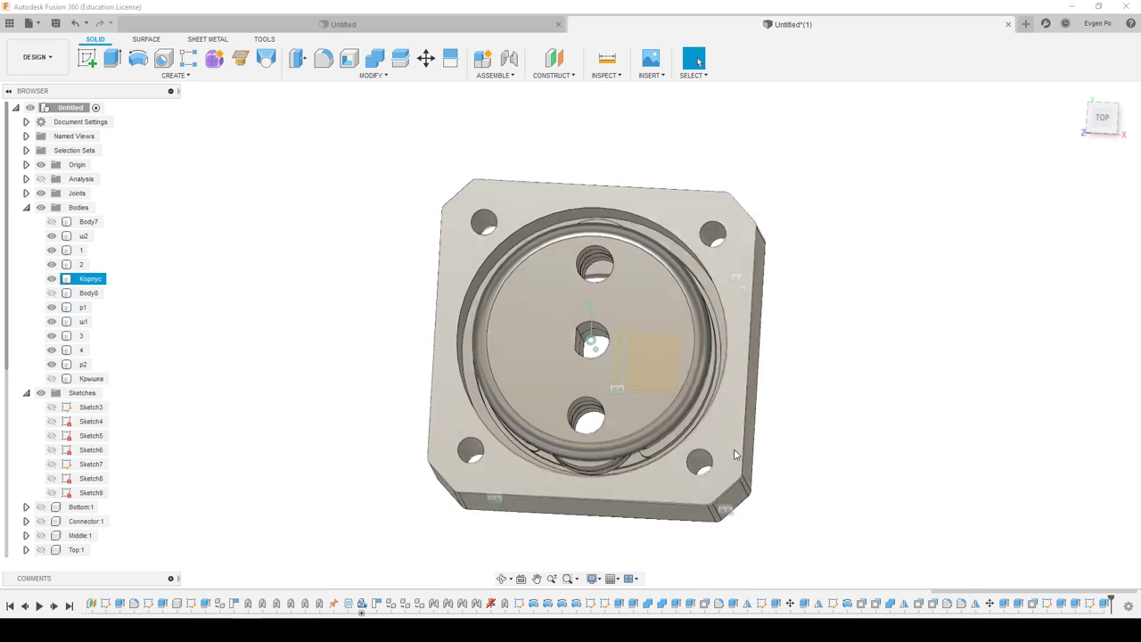
Start Sketch10 on the housing face and draw a diagonal line across its lower-right corner, tangent to the ring.
{"action": "left_click", "coordinate": [732, 448]}
{"action": "right_click", "coordinate": [731, 450]}
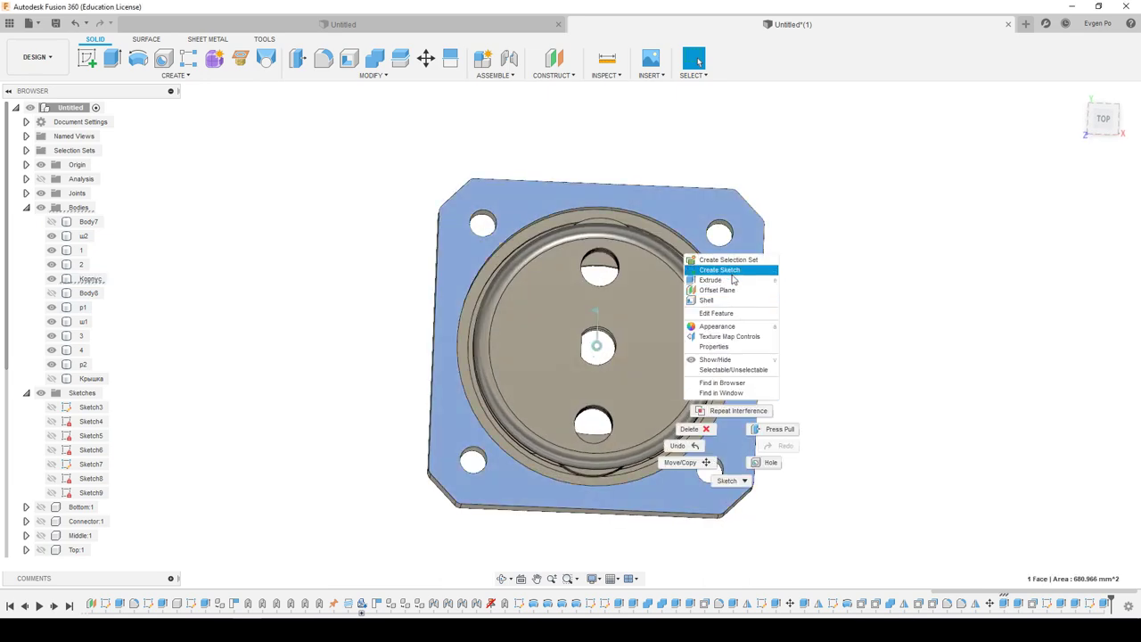
{"action": "left_click", "coordinate": [729, 269]}
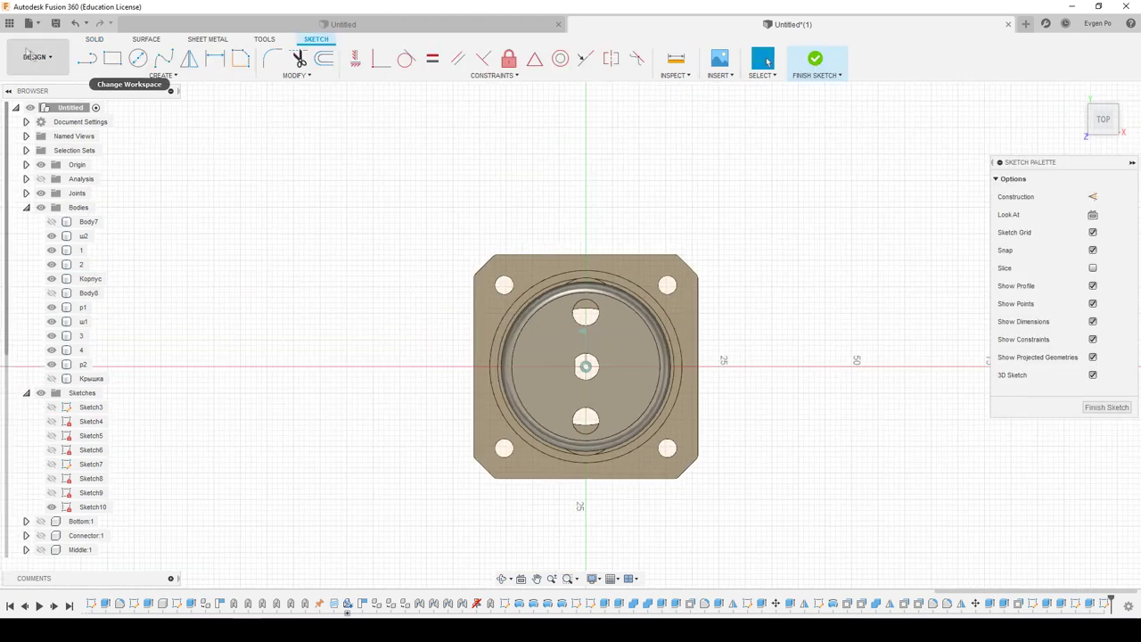
{"action": "scroll", "coordinate": [777, 458], "scroll_direction": "up", "scroll_amount": 4}
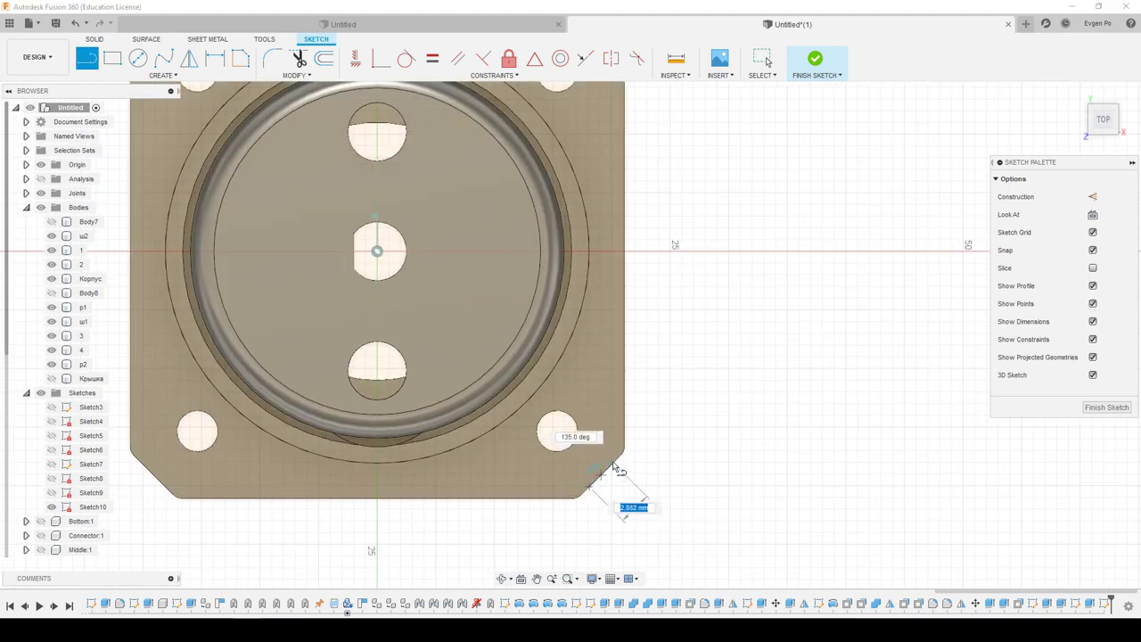
{"action": "scroll", "coordinate": [473, 492], "scroll_direction": "down", "scroll_amount": 2}
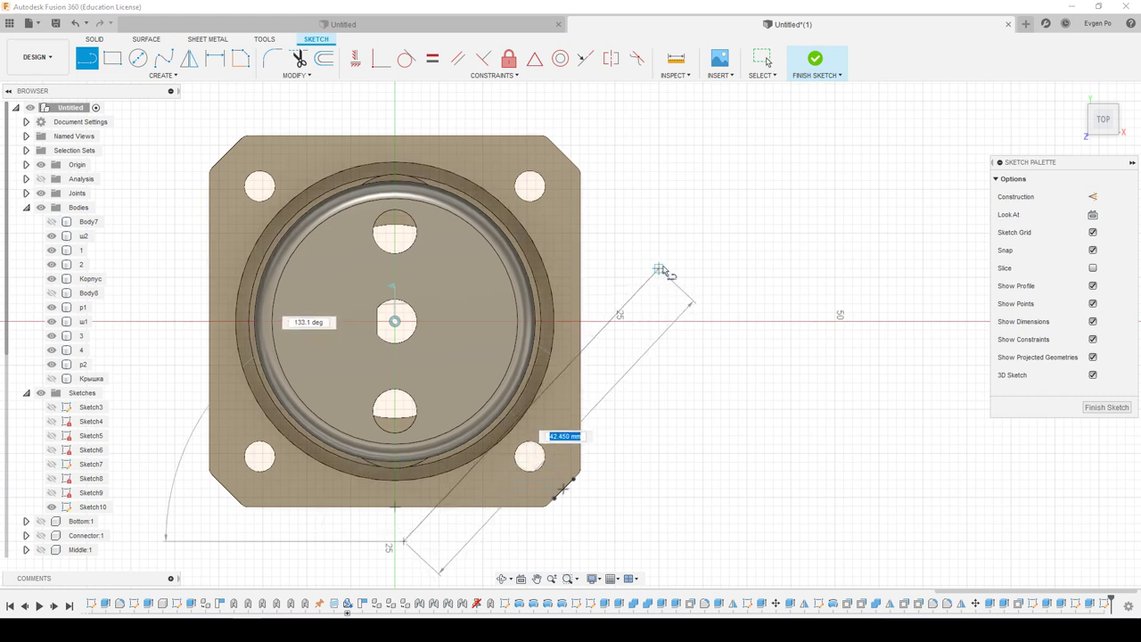
{"action": "key", "text": "Escape"}
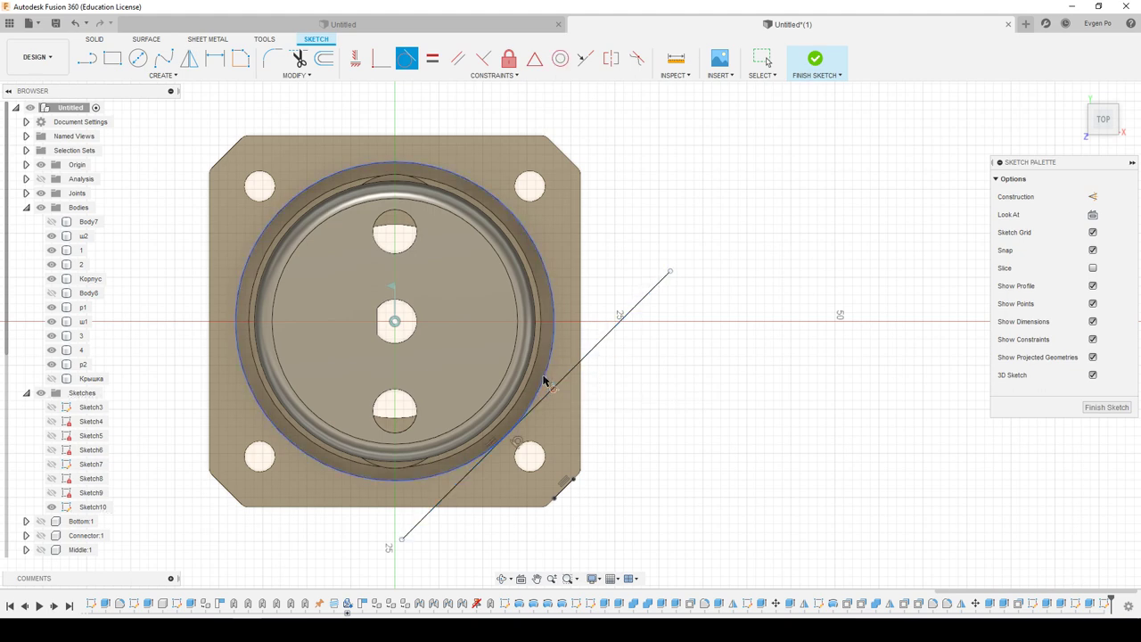
Offset the diagonal line 4.50 mm inward toward the housing centre.
{"action": "left_click", "coordinate": [323, 64]}
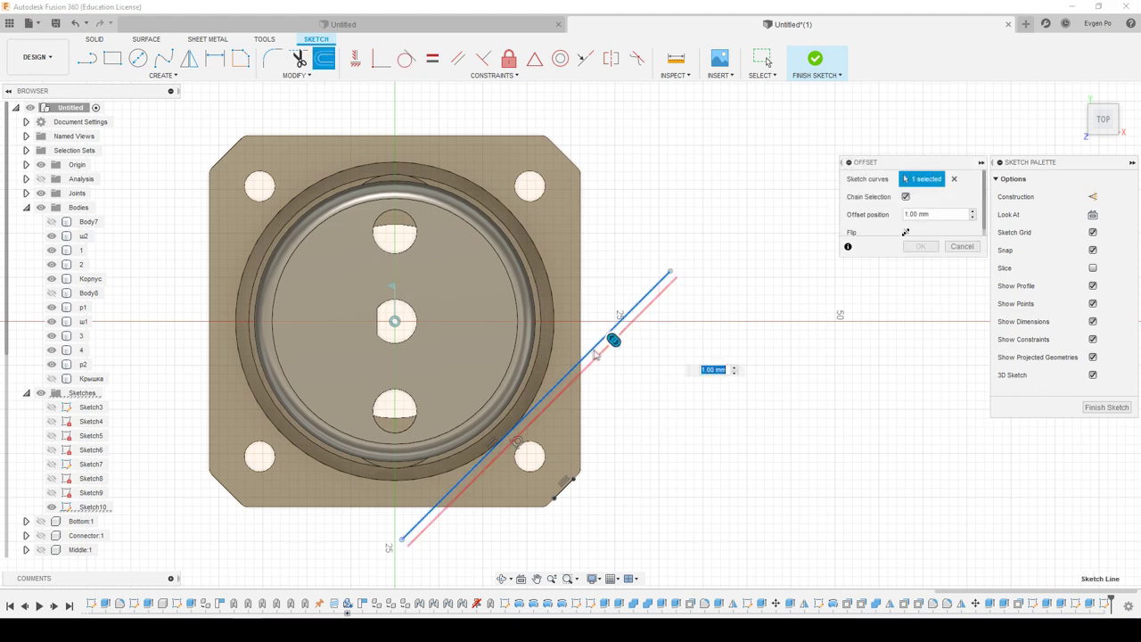
{"action": "left_click_drag", "start_coordinate": [611, 347], "coordinate": [564, 328]}
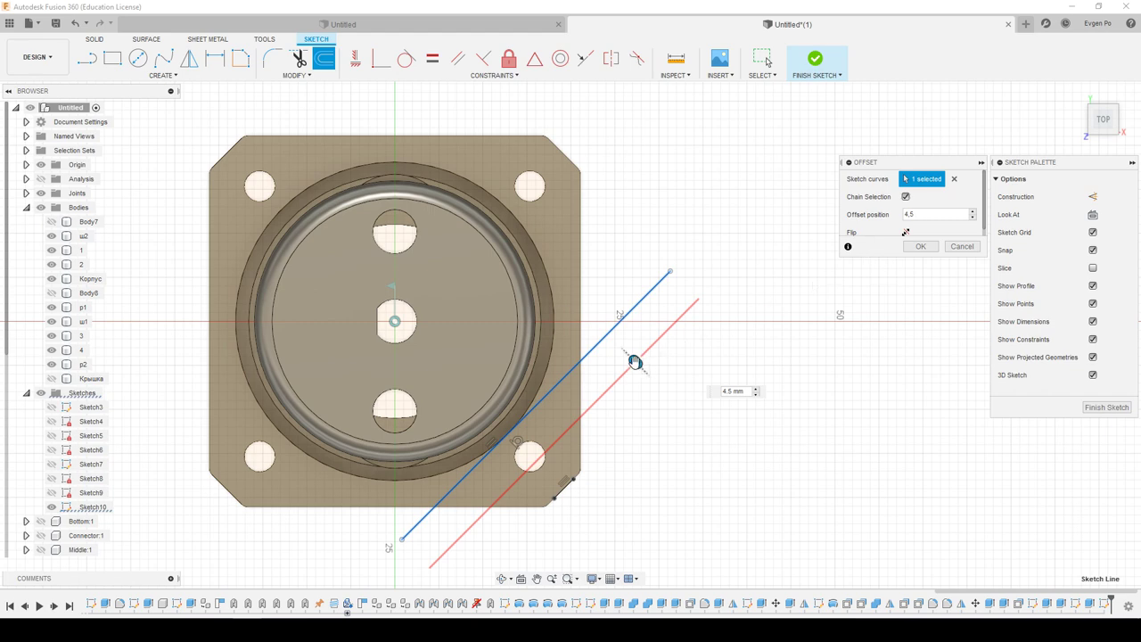
{"action": "left_click_drag", "start_coordinate": [634, 361], "coordinate": [587, 345]}
{"action": "type", "text": "-4,5"}
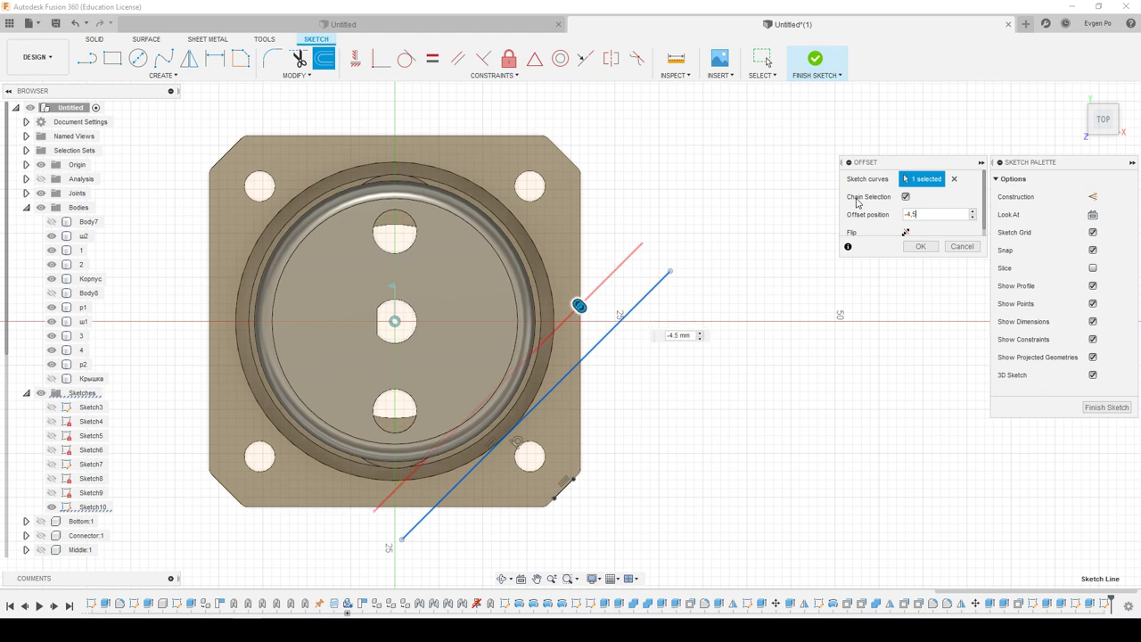
{"action": "key", "text": "Return"}
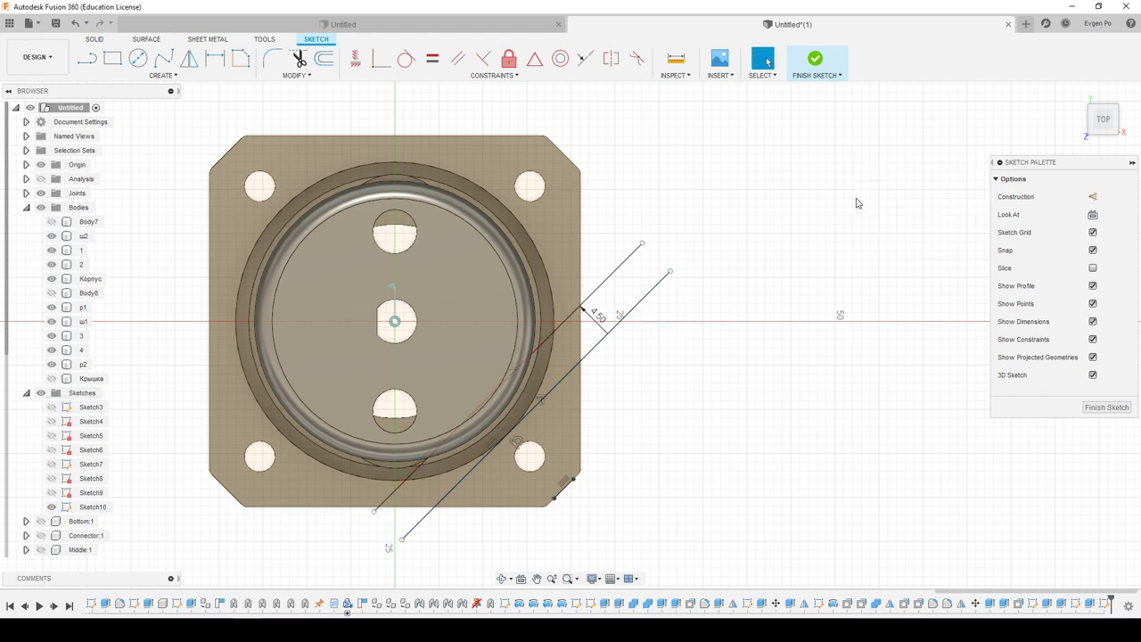
{"action": "left_click", "coordinate": [649, 334]}
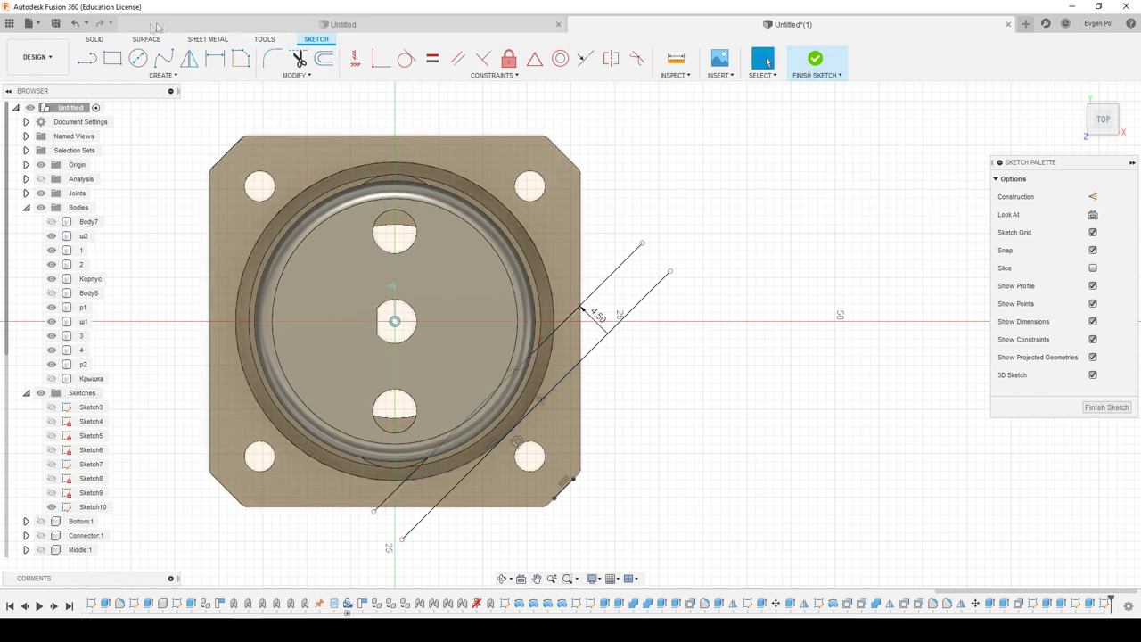
{"action": "left_click", "coordinate": [94, 40]}
Extrude both strip profiles between the lines 6 mm into the housing as a cut.
{"action": "left_click", "coordinate": [111, 58]}
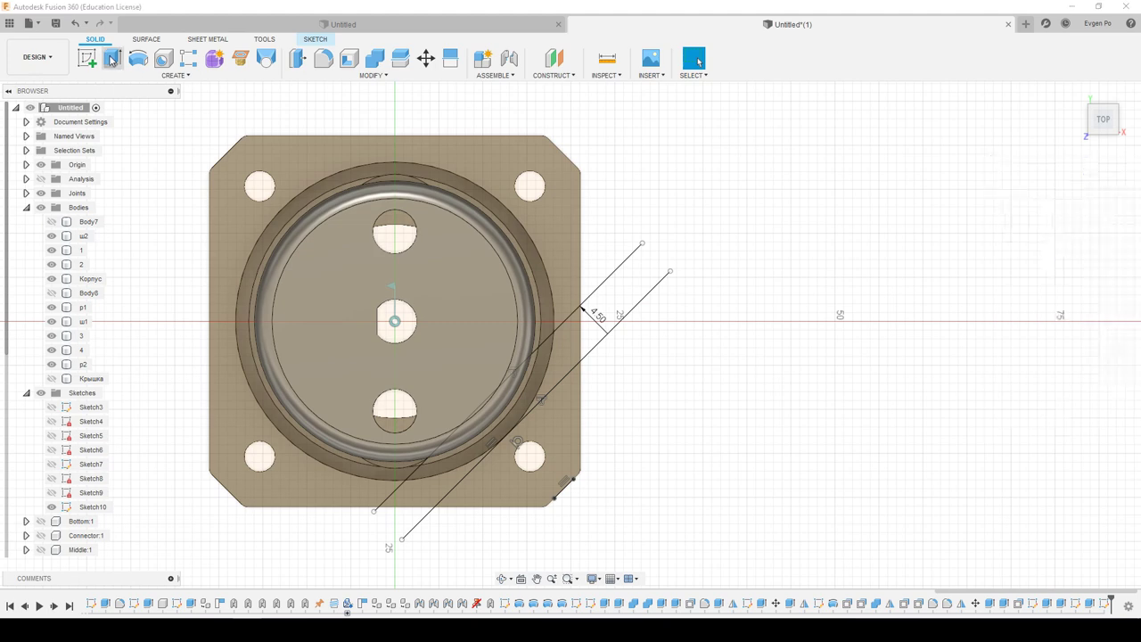
{"action": "left_click", "coordinate": [417, 490]}
{"action": "left_click", "coordinate": [557, 378]}
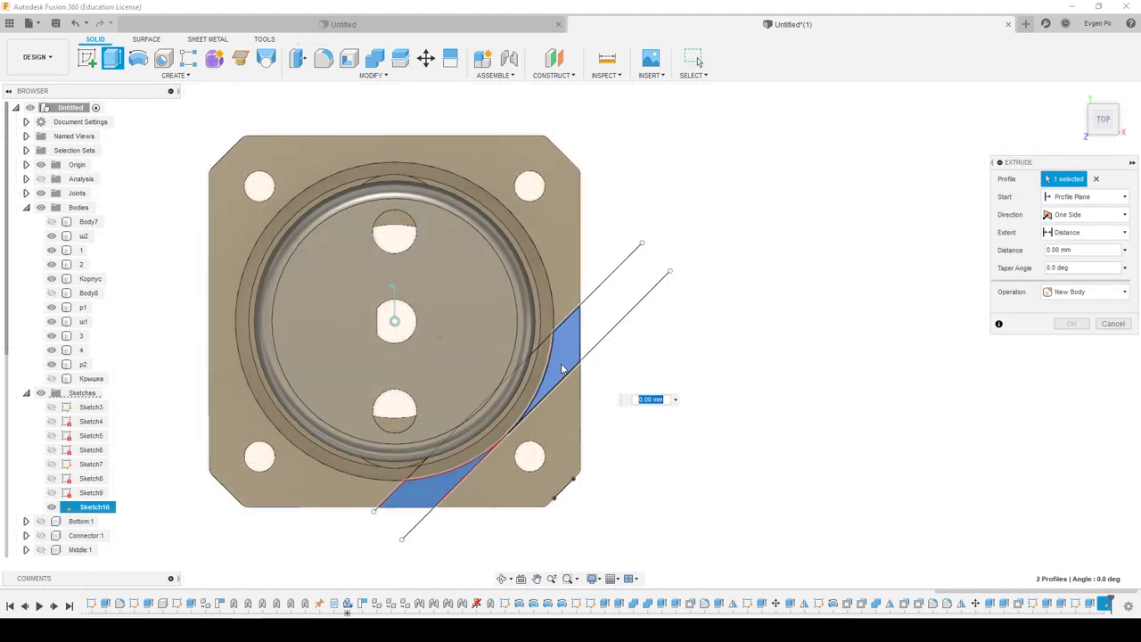
{"action": "middle_click_drag", "start_coordinate": [559, 375], "coordinate": [587, 335], "text": "shift"}
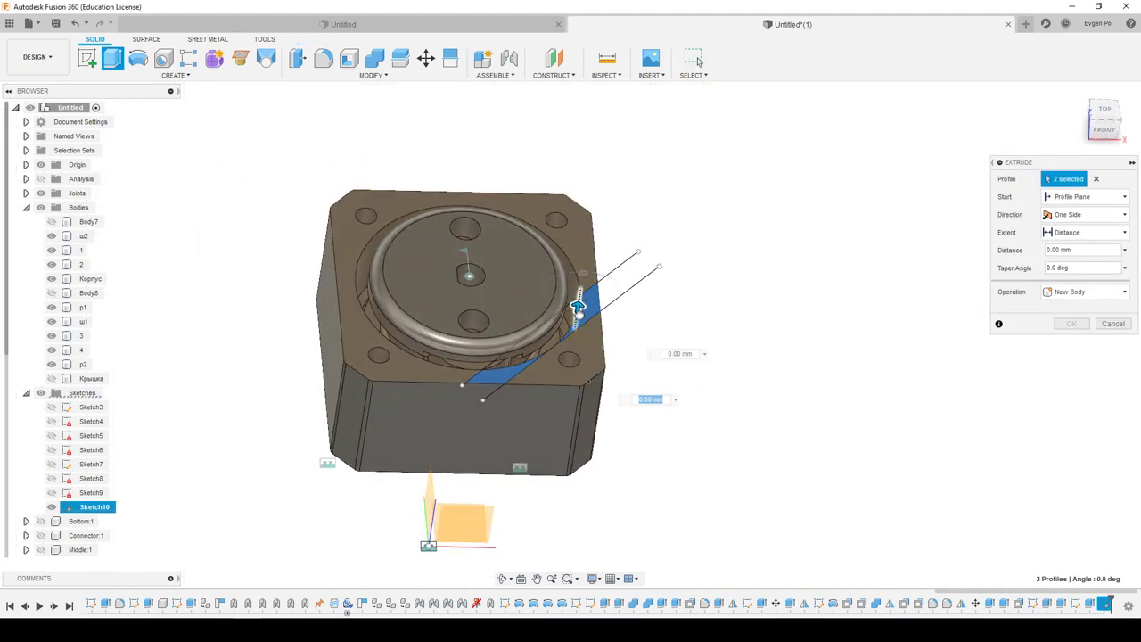
{"action": "left_click_drag", "start_coordinate": [578, 306], "coordinate": [573, 339]}
{"action": "middle_click_drag", "start_coordinate": [574, 332], "coordinate": [705, 330], "text": "shift"}
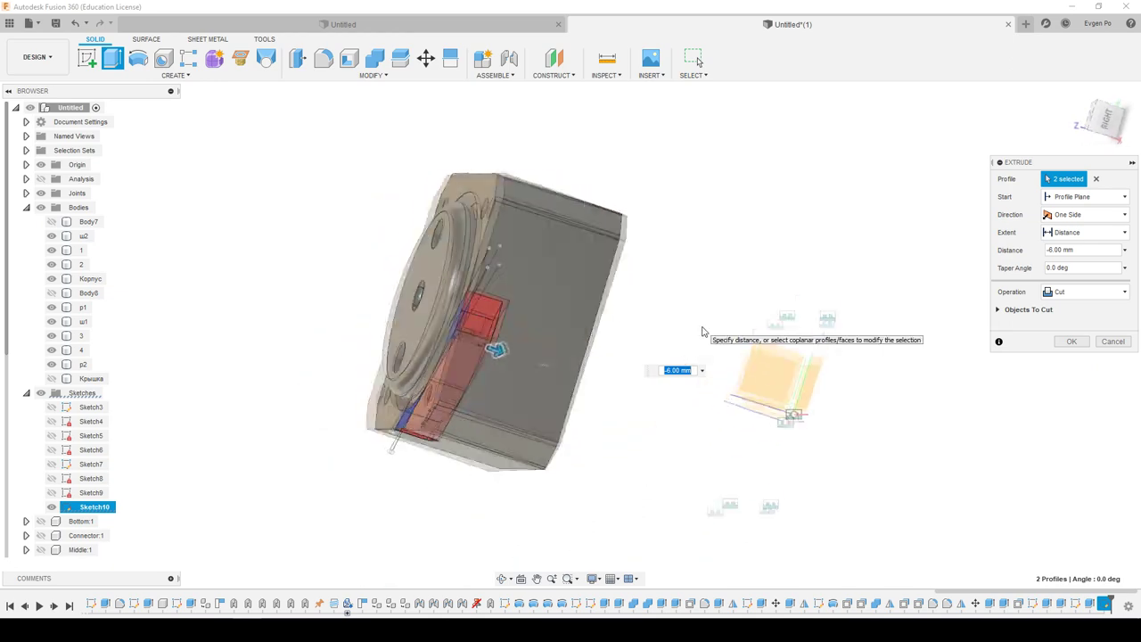
{"action": "left_click", "coordinate": [1071, 344]}
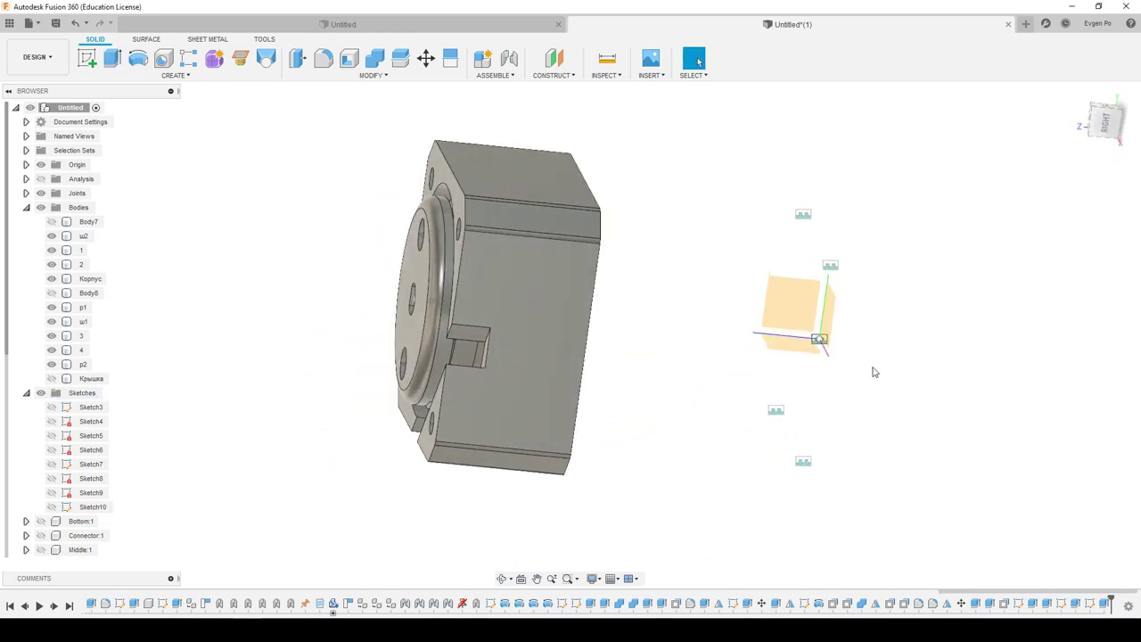
{"action": "middle_click_drag", "start_coordinate": [871, 369], "coordinate": [448, 278], "text": "shift"}
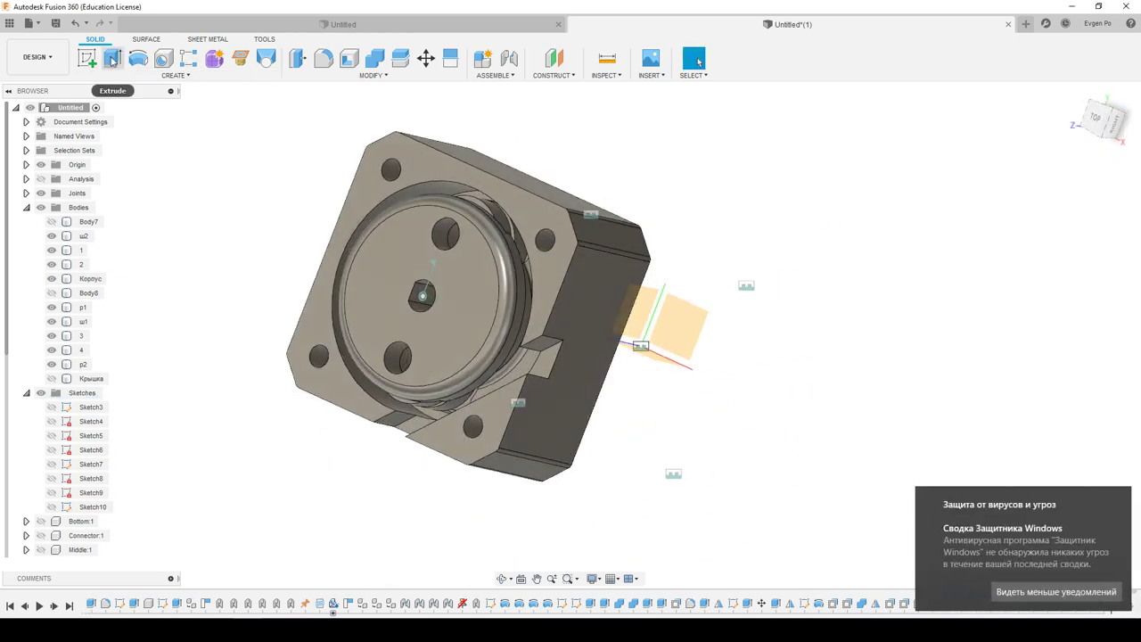
Cut the slot face another 6 mm into the side wall, opening a rectangular pocket.
{"action": "left_click", "coordinate": [525, 356]}
{"action": "mouse_move", "coordinate": [526, 357]}
{"action": "middle_mouse_down", "text": "shift"}
{"action": "mouse_move", "coordinate": [490, 343]}
{"action": "mouse_move", "coordinate": [482, 321]}
{"action": "middle_mouse_up", "text": "shift"}
{"action": "left_click_drag", "start_coordinate": [481, 321], "coordinate": [480, 319]}
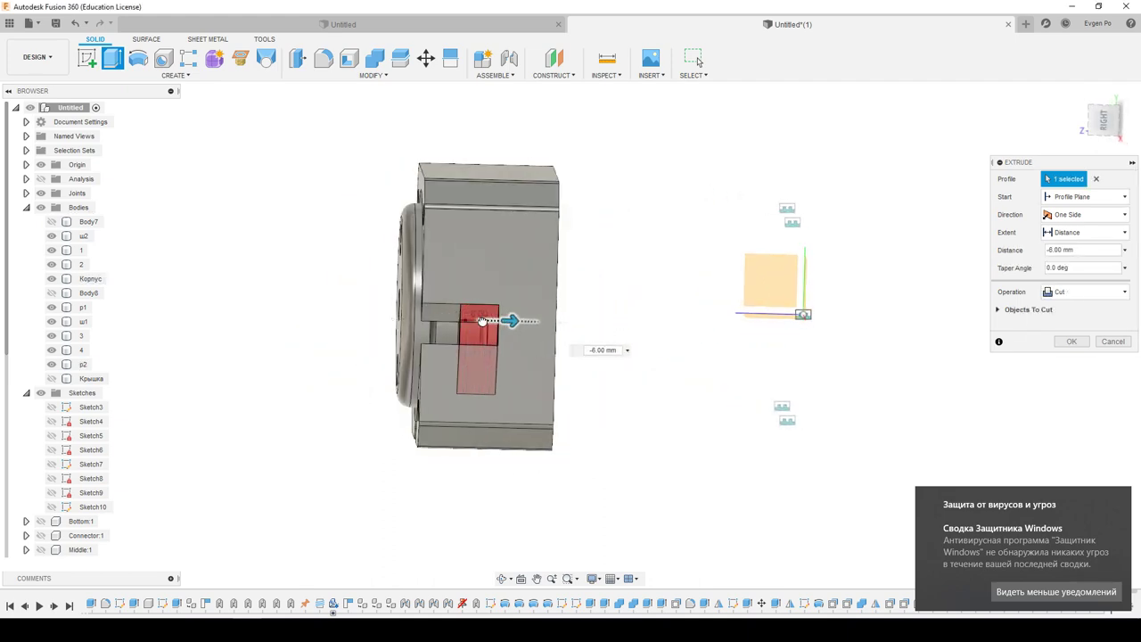
{"action": "middle_click_drag", "start_coordinate": [482, 319], "coordinate": [497, 357], "text": "shift"}
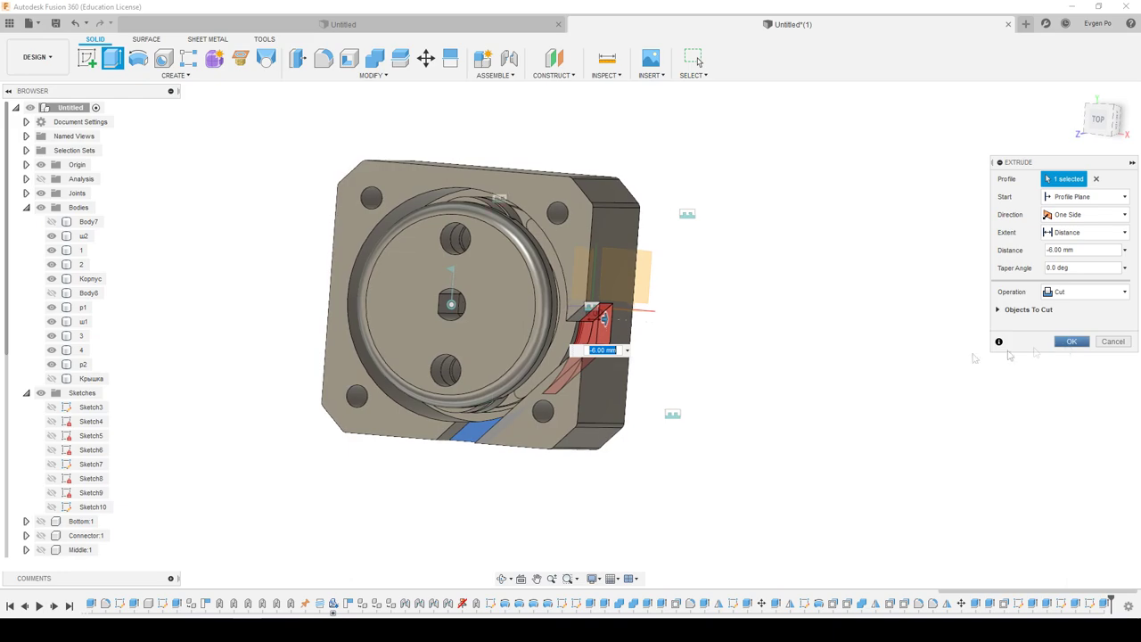
{"action": "middle_click_drag", "start_coordinate": [624, 374], "coordinate": [588, 390], "text": "shift"}
{"action": "scroll", "coordinate": [588, 390], "scroll_direction": "up", "scroll_amount": 5}
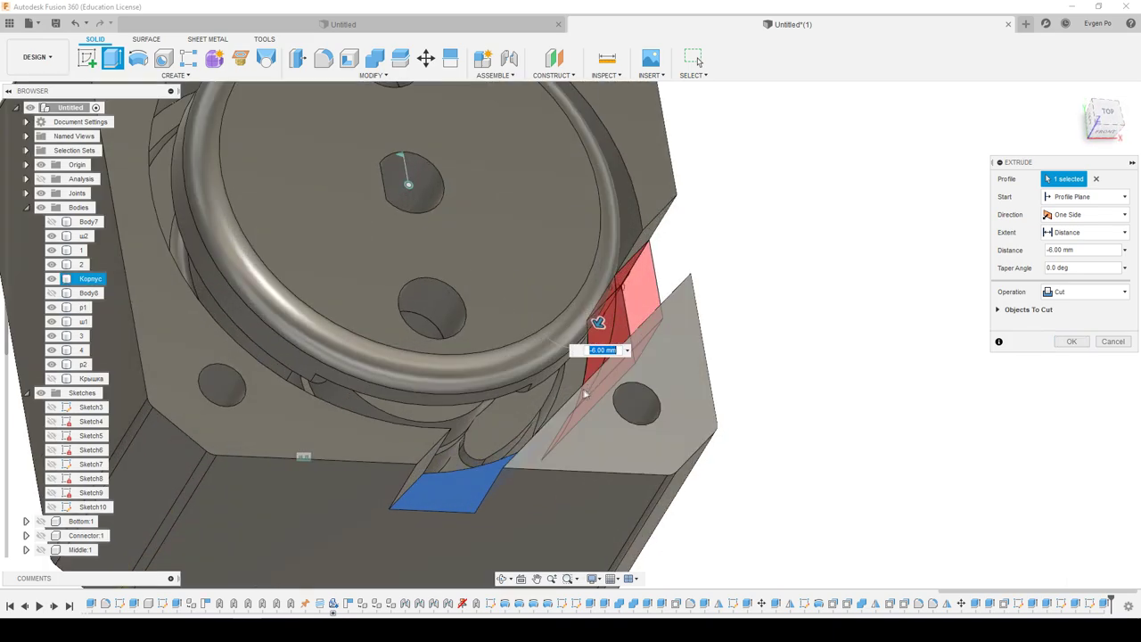
{"action": "scroll", "coordinate": [542, 387], "scroll_direction": "up", "scroll_amount": 3}
{"action": "middle_click_drag", "start_coordinate": [542, 386], "coordinate": [873, 344], "text": "shift"}
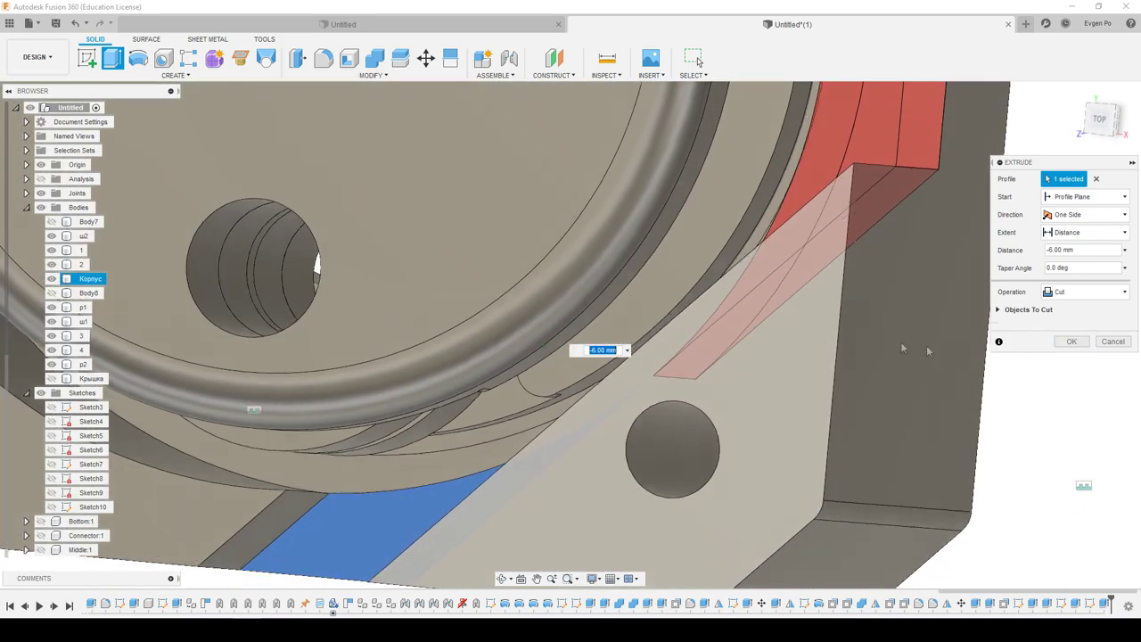
{"action": "left_click", "coordinate": [1071, 341]}
{"action": "scroll", "coordinate": [969, 340], "scroll_direction": "down", "scroll_amount": 3}
{"action": "mouse_move", "coordinate": [970, 341]}
{"action": "middle_mouse_down", "text": "shift"}
{"action": "mouse_move", "coordinate": [861, 286]}
{"action": "mouse_move", "coordinate": [759, 282]}
{"action": "mouse_move", "coordinate": [756, 346]}
{"action": "mouse_move", "coordinate": [787, 257]}
{"action": "mouse_move", "coordinate": [794, 291]}
{"action": "middle_mouse_up", "text": "shift"}
{"action": "scroll", "coordinate": [789, 259], "scroll_direction": "down", "scroll_amount": 5}
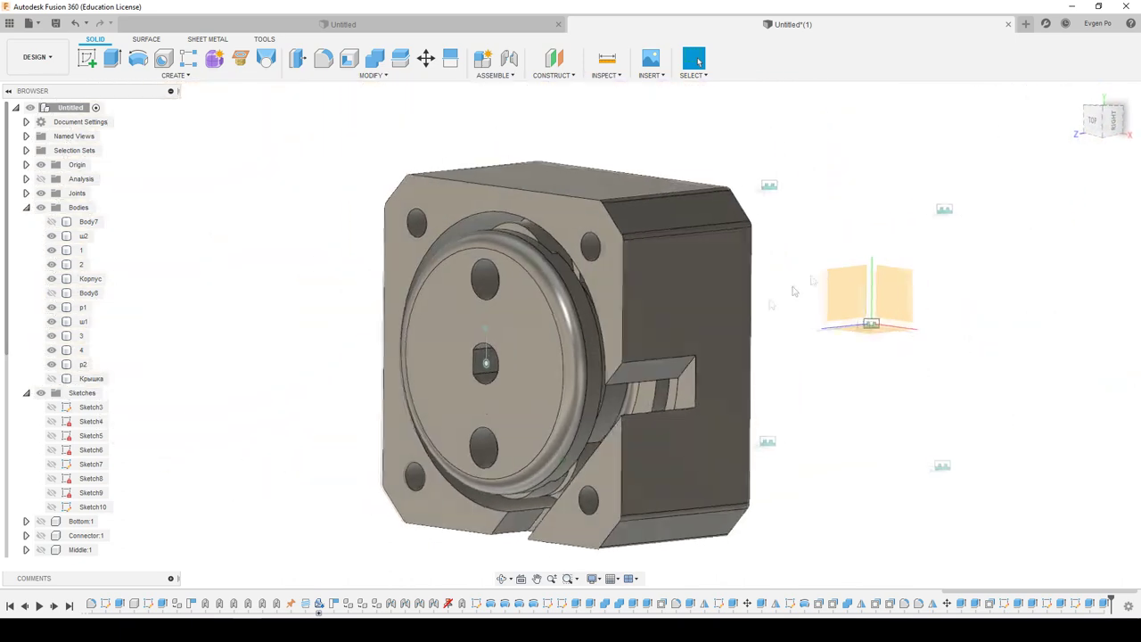
{"action": "right_click", "coordinate": [90, 279]}
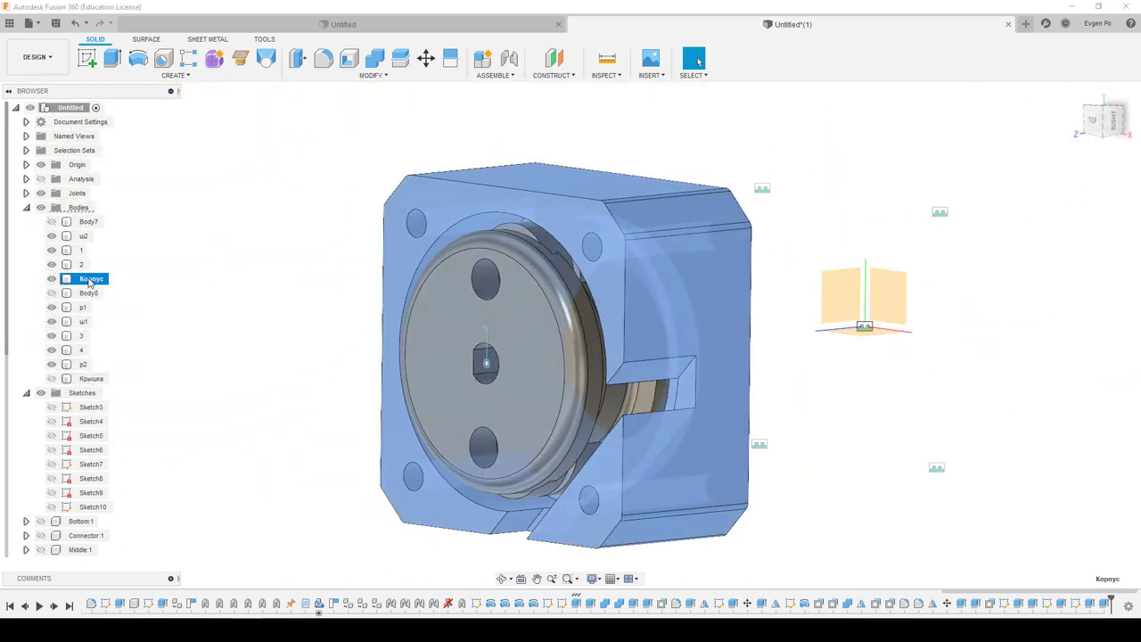
{"action": "left_click", "coordinate": [175, 237]}
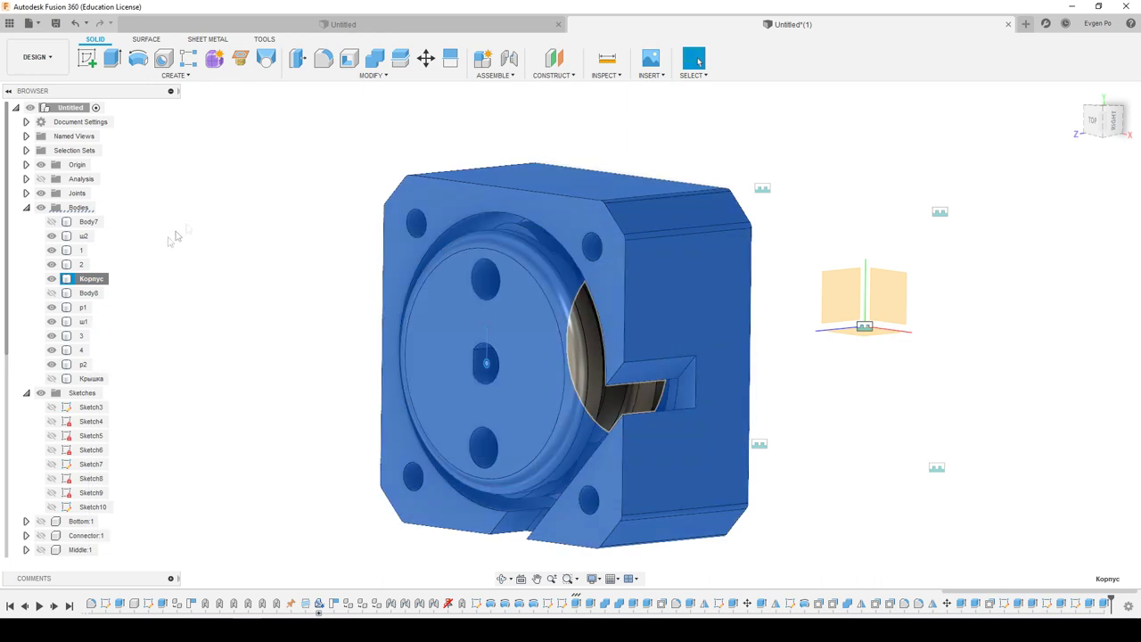
{"action": "left_click", "coordinate": [52, 363]}
{"action": "left_click", "coordinate": [51, 350]}
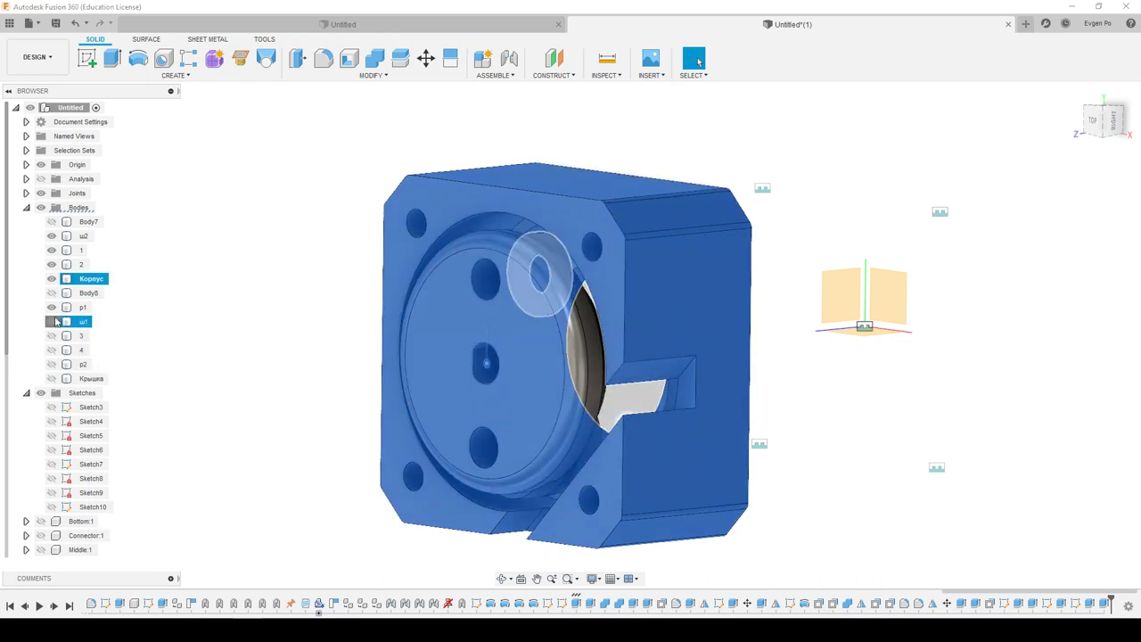
{"action": "left_click", "coordinate": [52, 321]}
{"action": "left_click", "coordinate": [52, 307]}
{"action": "left_click", "coordinate": [181, 258]}
{"action": "mouse_move", "coordinate": [186, 258]}
{"action": "middle_mouse_down", "text": "shift"}
{"action": "mouse_move", "coordinate": [707, 418]}
{"action": "mouse_move", "coordinate": [729, 406]}
{"action": "middle_mouse_up", "text": "shift"}
{"action": "left_click", "coordinate": [729, 405]}
{"action": "scroll", "coordinate": [744, 414], "scroll_direction": "up", "scroll_amount": 3}
{"action": "scroll", "coordinate": [780, 432], "scroll_direction": "up", "scroll_amount": 3}
{"action": "mouse_move", "coordinate": [811, 446]}
{"action": "middle_mouse_down", "text": "shift"}
{"action": "mouse_move", "coordinate": [832, 433]}
{"action": "mouse_move", "coordinate": [843, 405]}
{"action": "middle_mouse_up", "text": "shift"}
{"action": "scroll", "coordinate": [843, 405], "scroll_direction": "up", "scroll_amount": 3}
{"action": "scroll", "coordinate": [802, 433], "scroll_direction": "up", "scroll_amount": 3}
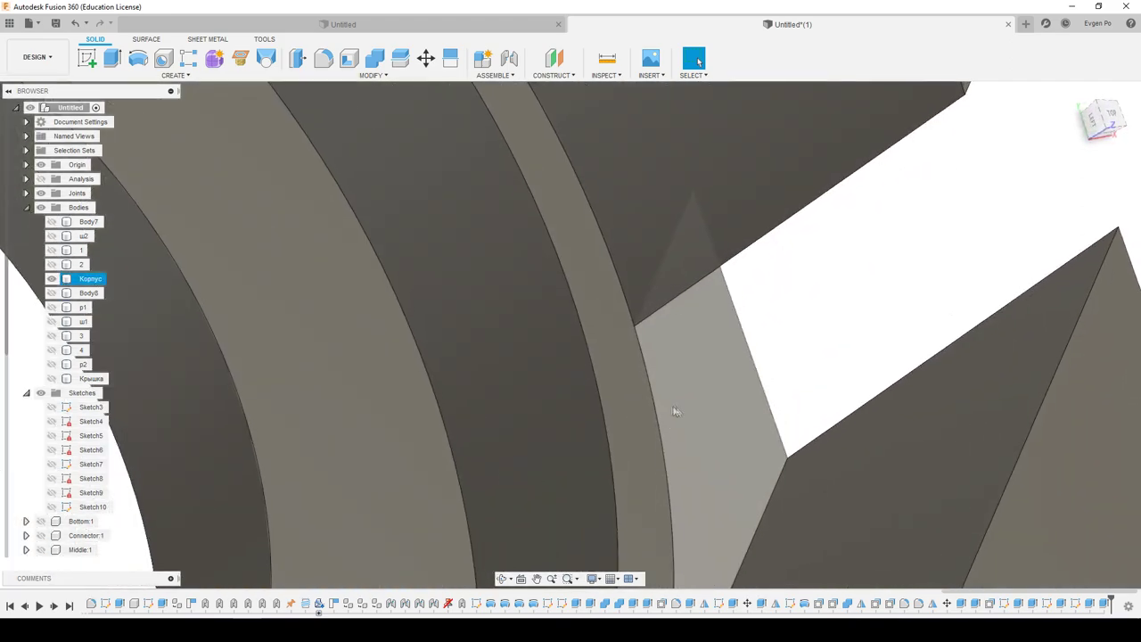
{"action": "scroll", "coordinate": [686, 416], "scroll_direction": "up", "scroll_amount": 3}
{"action": "scroll", "coordinate": [630, 333], "scroll_direction": "up", "scroll_amount": 3}
{"action": "scroll", "coordinate": [591, 199], "scroll_direction": "up", "scroll_amount": 3}
{"action": "scroll", "coordinate": [632, 217], "scroll_direction": "up", "scroll_amount": 2}
{"action": "middle_click_drag", "start_coordinate": [666, 264], "coordinate": [661, 317], "text": "shift"}
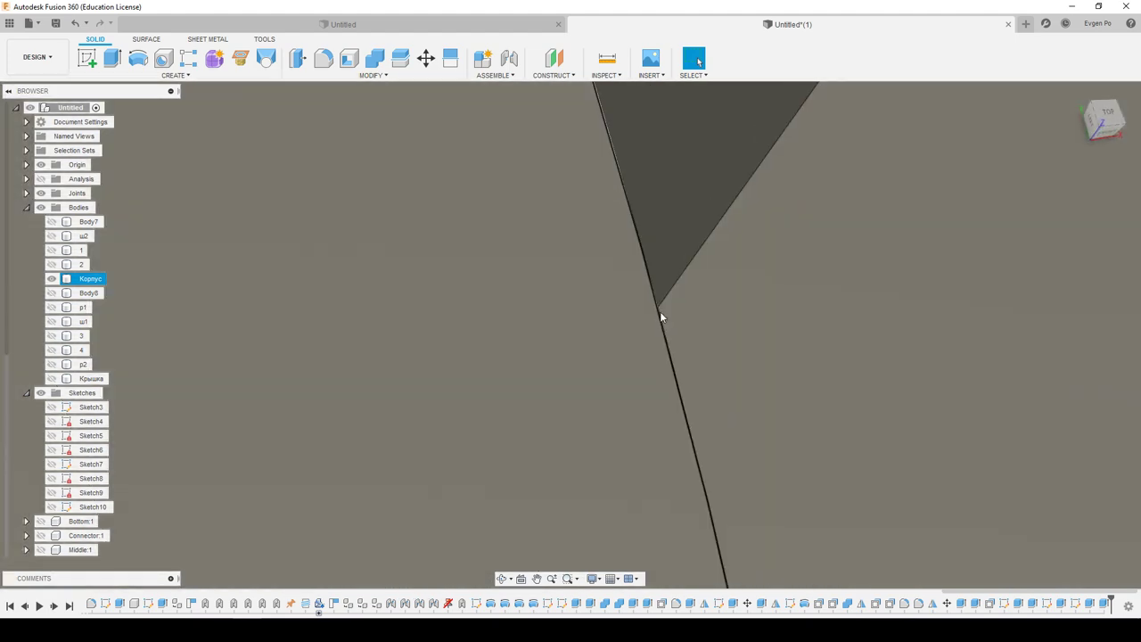
{"action": "scroll", "coordinate": [660, 314], "scroll_direction": "down", "scroll_amount": 3}
{"action": "scroll", "coordinate": [661, 314], "scroll_direction": "down", "scroll_amount": 3}
{"action": "scroll", "coordinate": [662, 314], "scroll_direction": "down", "scroll_amount": 3}
{"action": "scroll", "coordinate": [660, 317], "scroll_direction": "down", "scroll_amount": 3}
{"action": "scroll", "coordinate": [660, 314], "scroll_direction": "down", "scroll_amount": 3}
{"action": "scroll", "coordinate": [658, 315], "scroll_direction": "up", "scroll_amount": 6}
{"action": "scroll", "coordinate": [682, 343], "scroll_direction": "up", "scroll_amount": 1}
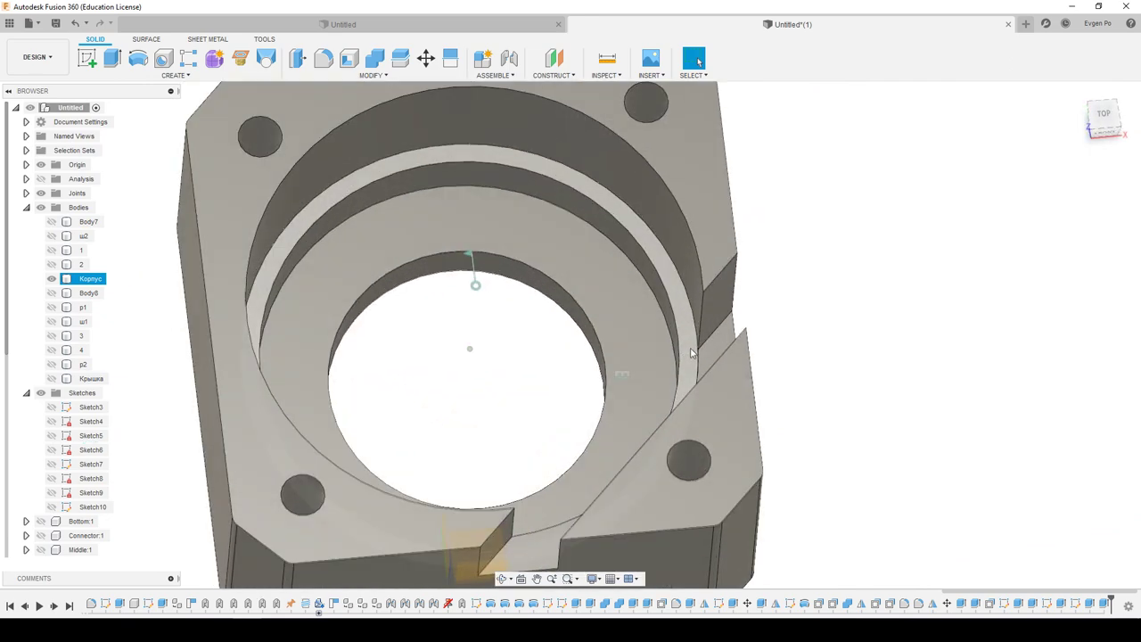
{"action": "scroll", "coordinate": [700, 356], "scroll_direction": "up", "scroll_amount": 2}
{"action": "left_click", "coordinate": [705, 370]}
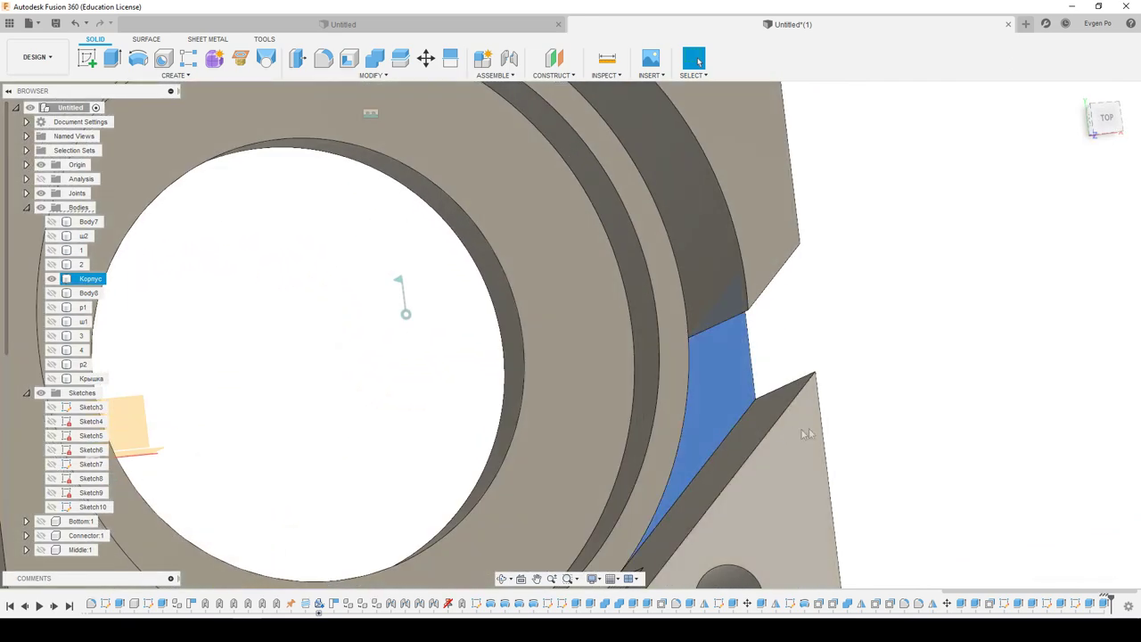
{"action": "scroll", "coordinate": [829, 428], "scroll_direction": "down", "scroll_amount": 3}
{"action": "scroll", "coordinate": [878, 406], "scroll_direction": "down", "scroll_amount": 3}
{"action": "scroll", "coordinate": [758, 374], "scroll_direction": "down", "scroll_amount": 3}
{"action": "scroll", "coordinate": [634, 299], "scroll_direction": "down", "scroll_amount": 2}
{"action": "mouse_move", "coordinate": [634, 298]}
{"action": "middle_mouse_down", "text": "shift"}
{"action": "mouse_move", "coordinate": [658, 315]}
{"action": "mouse_move", "coordinate": [605, 278]}
{"action": "mouse_move", "coordinate": [759, 423]}
{"action": "mouse_move", "coordinate": [603, 416]}
{"action": "middle_mouse_up", "text": "shift"}
{"action": "middle_click_drag", "start_coordinate": [567, 242], "coordinate": [765, 443], "text": "shift"}
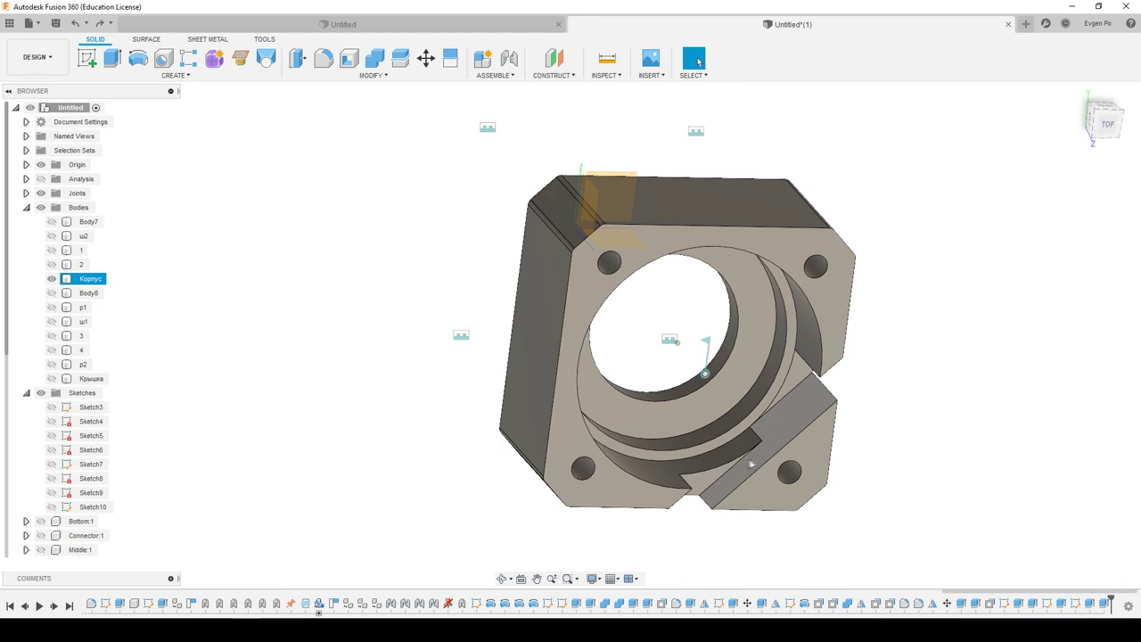
{"action": "mouse_move", "coordinate": [765, 443]}
{"action": "middle_mouse_down", "text": "shift"}
{"action": "mouse_move", "coordinate": [664, 519]}
{"action": "mouse_move", "coordinate": [600, 522]}
{"action": "mouse_move", "coordinate": [662, 486]}
{"action": "mouse_move", "coordinate": [657, 474]}
{"action": "mouse_move", "coordinate": [800, 354]}
{"action": "middle_mouse_up", "text": "shift"}
{"action": "scroll", "coordinate": [797, 352], "scroll_direction": "up", "scroll_amount": 3}
{"action": "scroll", "coordinate": [797, 356], "scroll_direction": "down", "scroll_amount": 3}
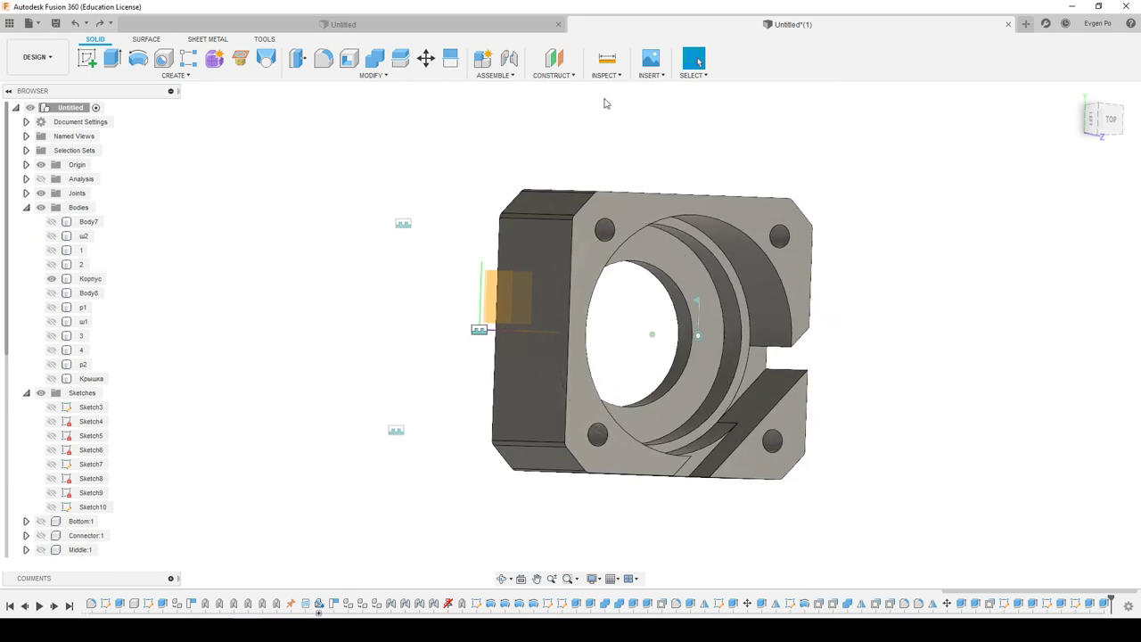
{"action": "left_click", "coordinate": [606, 76]}
{"action": "left_click", "coordinate": [40, 178]}
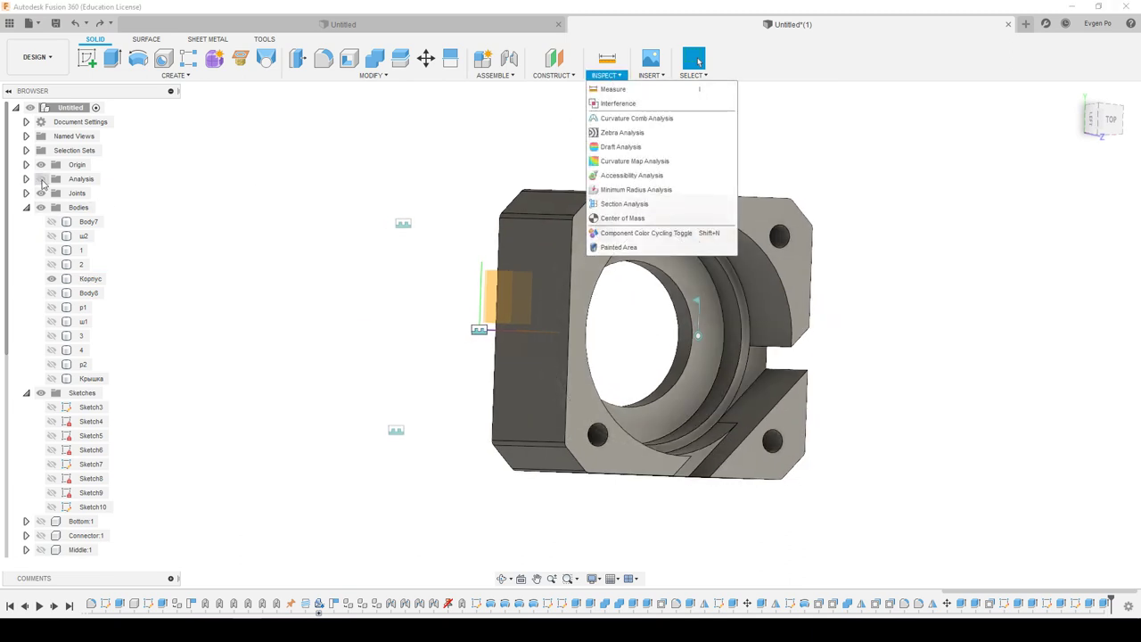
{"action": "mouse_move", "coordinate": [40, 178]}
{"action": "middle_mouse_down", "text": "shift"}
{"action": "mouse_move", "coordinate": [339, 217]}
{"action": "mouse_move", "coordinate": [559, 303]}
{"action": "mouse_move", "coordinate": [562, 232]}
{"action": "middle_mouse_up", "text": "shift"}
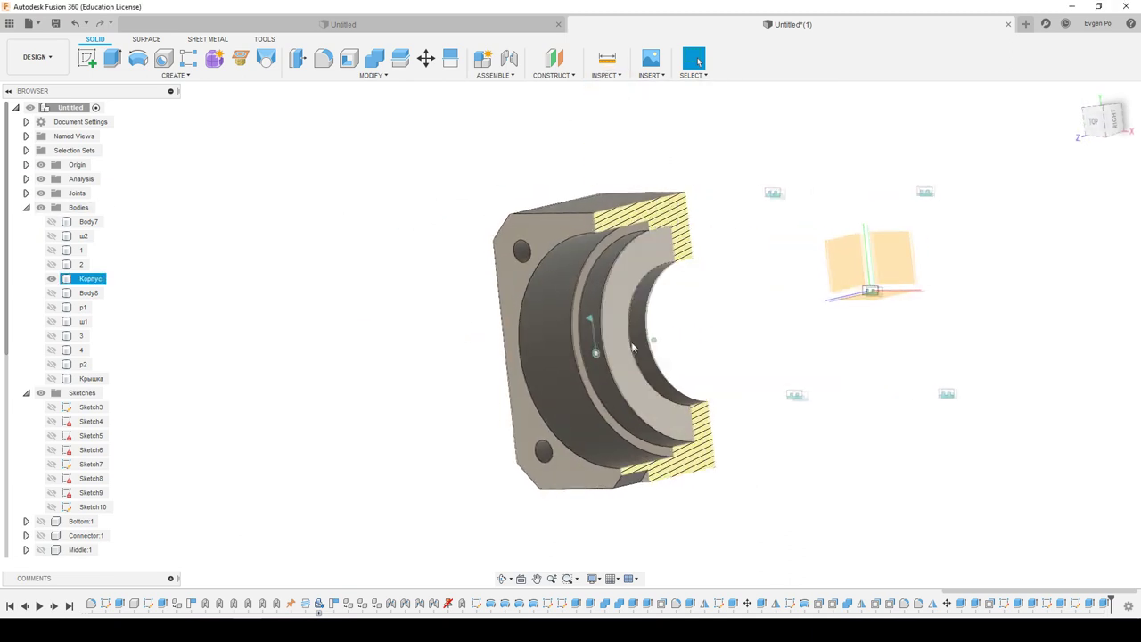
{"action": "mouse_move", "coordinate": [751, 187]}
{"action": "left_mouse_down"}
{"action": "mouse_move", "coordinate": [695, 210]}
{"action": "mouse_move", "coordinate": [692, 192]}
{"action": "left_mouse_up"}
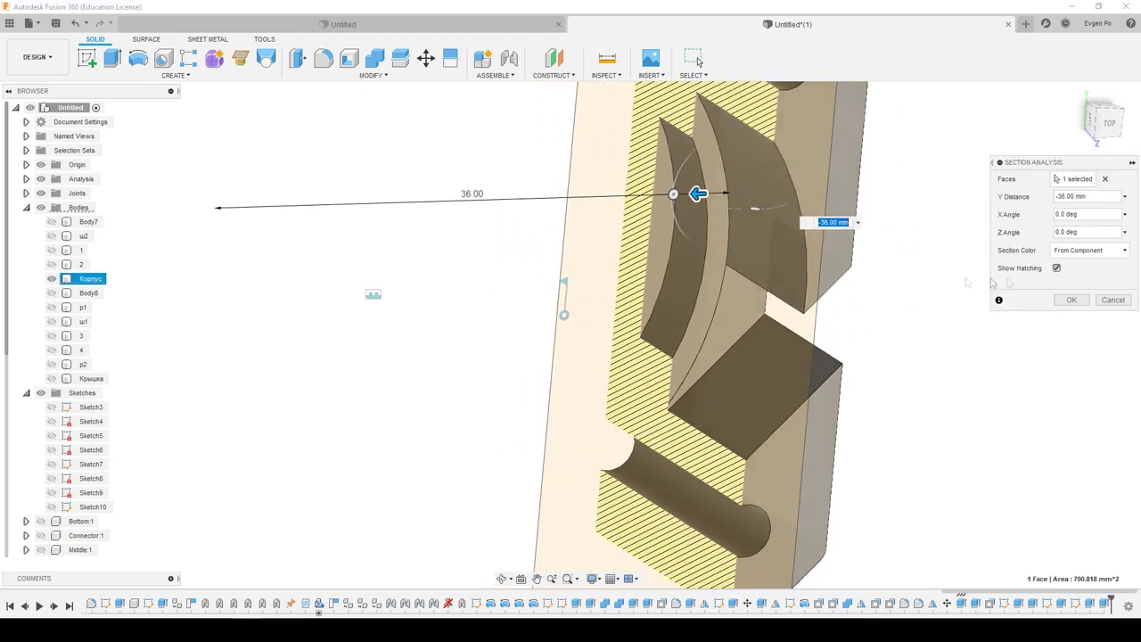
{"action": "key", "text": "Escape"}
{"action": "scroll", "coordinate": [335, 304], "scroll_direction": "down", "scroll_amount": 5}
Show Bottom, Connector, Middle, Top, Shaft, both Spacers and the Bolts, then inspect the motor assembly.
{"action": "left_click", "coordinate": [25, 394]}
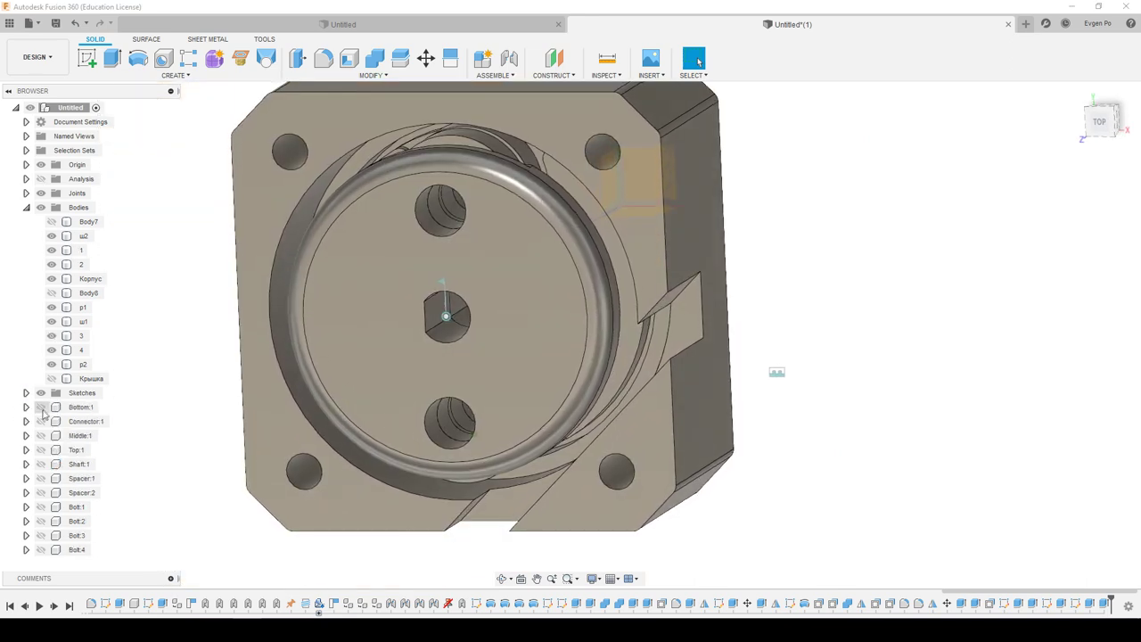
{"action": "left_click", "coordinate": [40, 407]}
{"action": "left_click", "coordinate": [40, 421]}
{"action": "left_click", "coordinate": [40, 435]}
{"action": "left_click", "coordinate": [40, 450]}
{"action": "left_click", "coordinate": [40, 463]}
{"action": "left_click", "coordinate": [40, 478]}
{"action": "left_click", "coordinate": [40, 492]}
{"action": "left_click", "coordinate": [40, 506]}
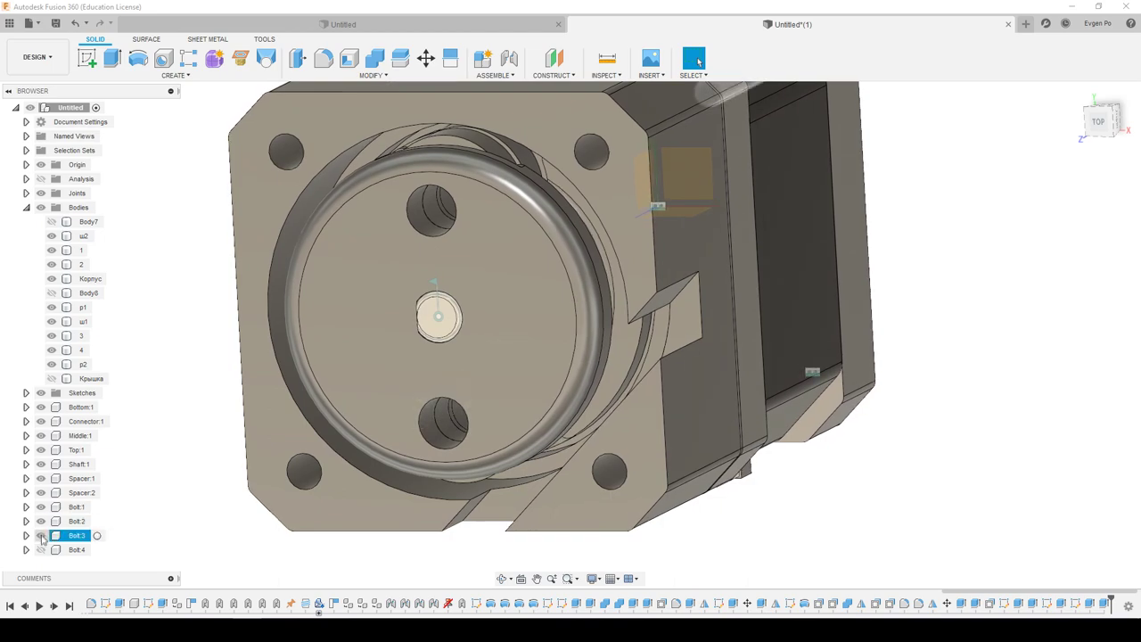
{"action": "left_click", "coordinate": [40, 550]}
{"action": "middle_click_drag", "start_coordinate": [199, 412], "coordinate": [237, 287], "text": "shift"}
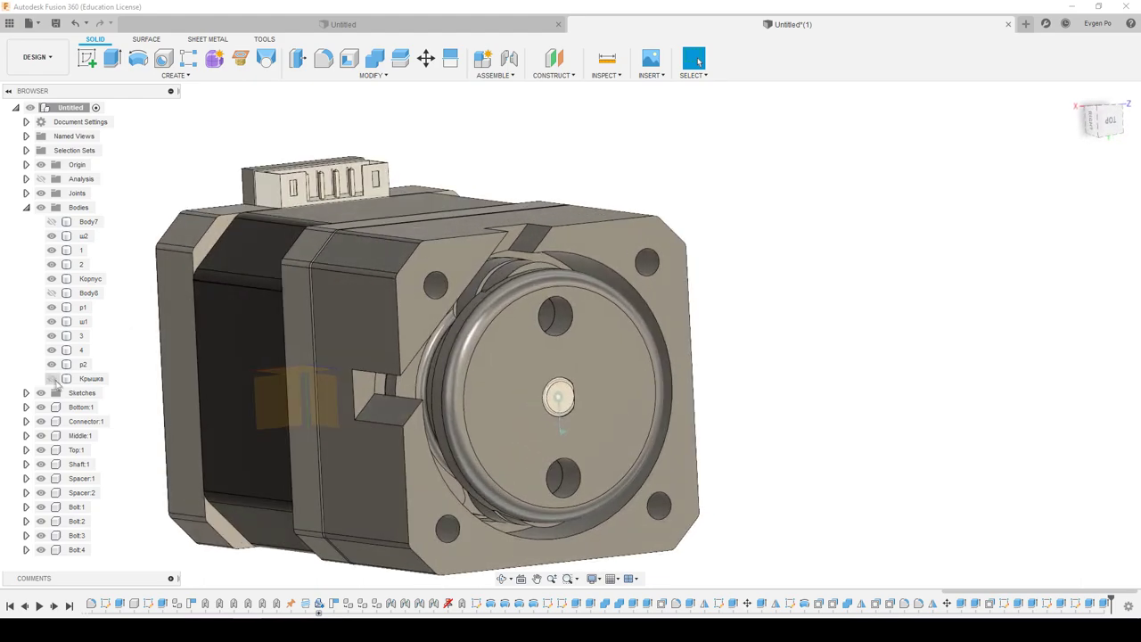
{"action": "middle_click_drag", "start_coordinate": [155, 341], "coordinate": [325, 324], "text": "shift"}
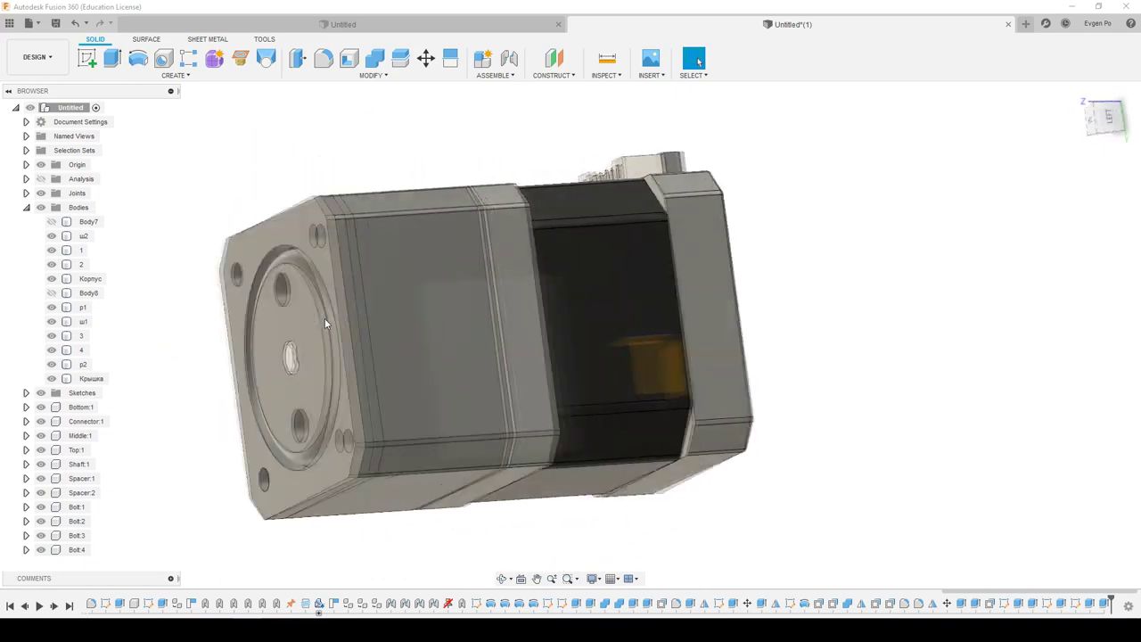
{"action": "mouse_move", "coordinate": [325, 324]}
{"action": "middle_mouse_down", "text": "shift"}
{"action": "mouse_move", "coordinate": [430, 382]}
{"action": "mouse_move", "coordinate": [645, 256]}
{"action": "mouse_move", "coordinate": [535, 134]}
{"action": "middle_mouse_up", "text": "shift"}
Create a new component named Pump.
{"action": "left_click", "coordinate": [495, 75]}
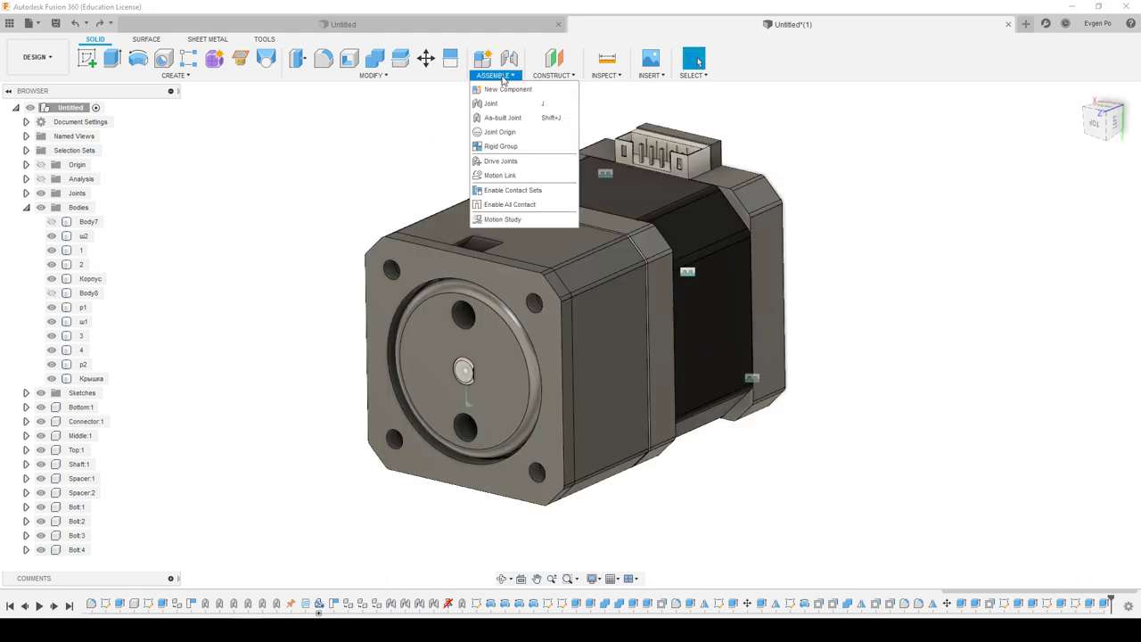
{"action": "left_click", "coordinate": [504, 90]}
{"action": "type", "text": "Pumn"}
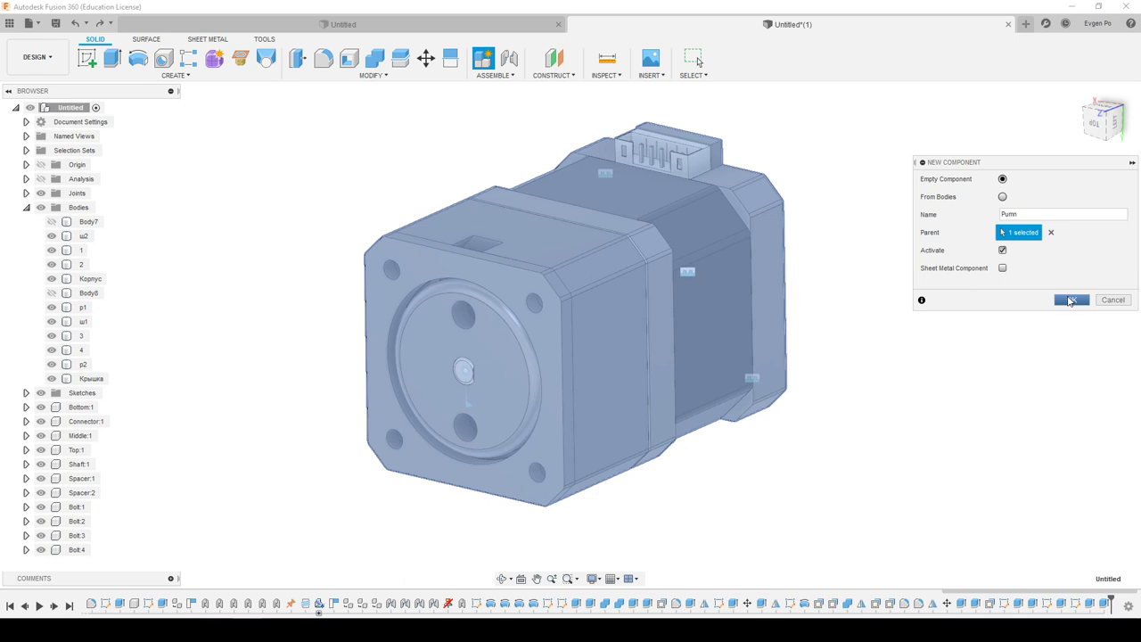
{"action": "left_click", "coordinate": [1070, 301]}
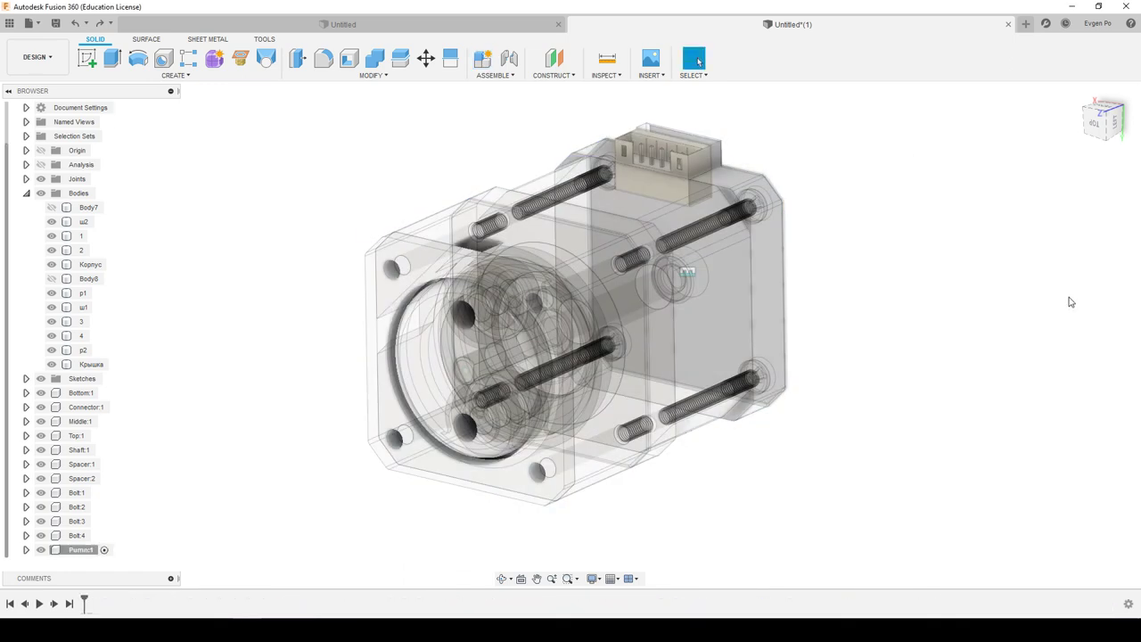
{"action": "left_click", "coordinate": [25, 550]}
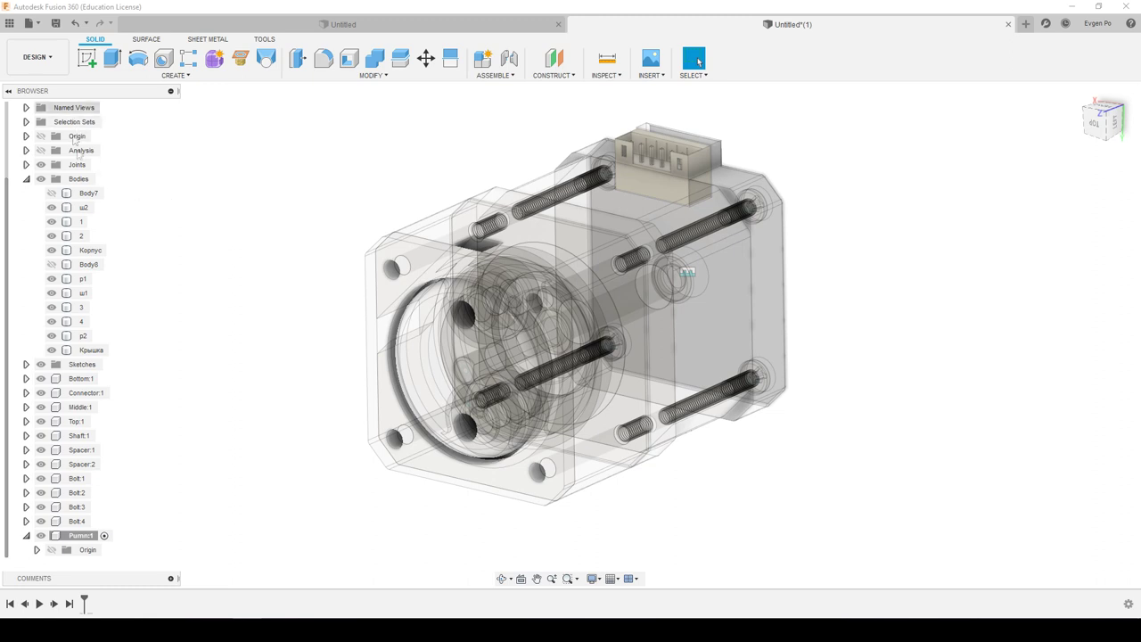
From the root, move bodies ш2 through Корпус, p1, p2 and Крышка into Pump:1.
{"action": "scroll", "coordinate": [77, 152], "scroll_direction": "up", "scroll_amount": 2}
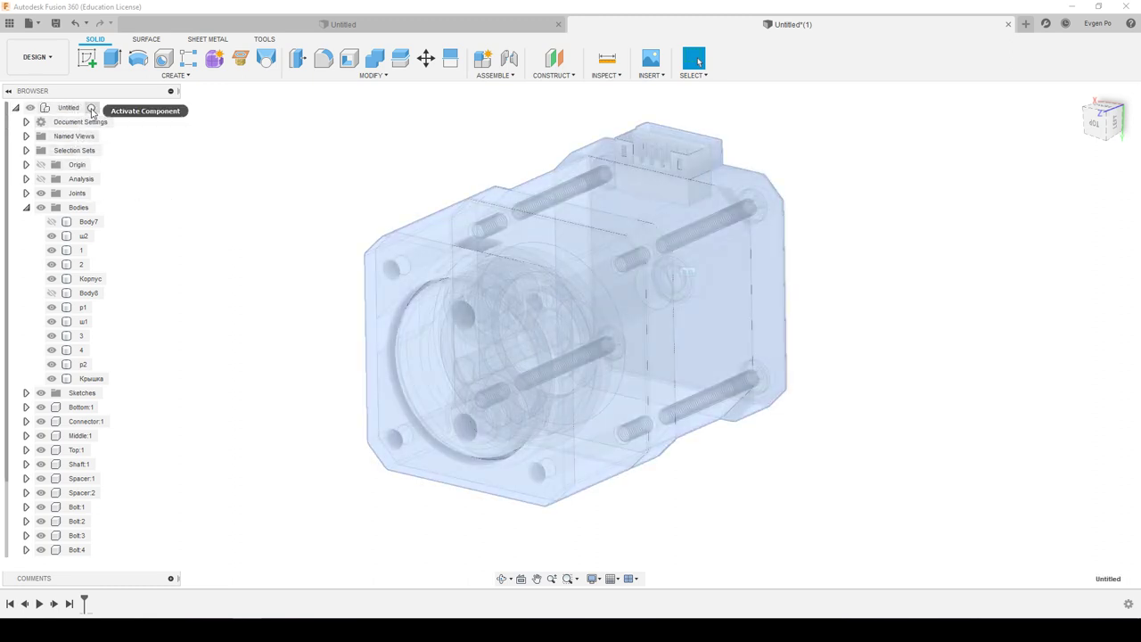
{"action": "left_click", "coordinate": [92, 108]}
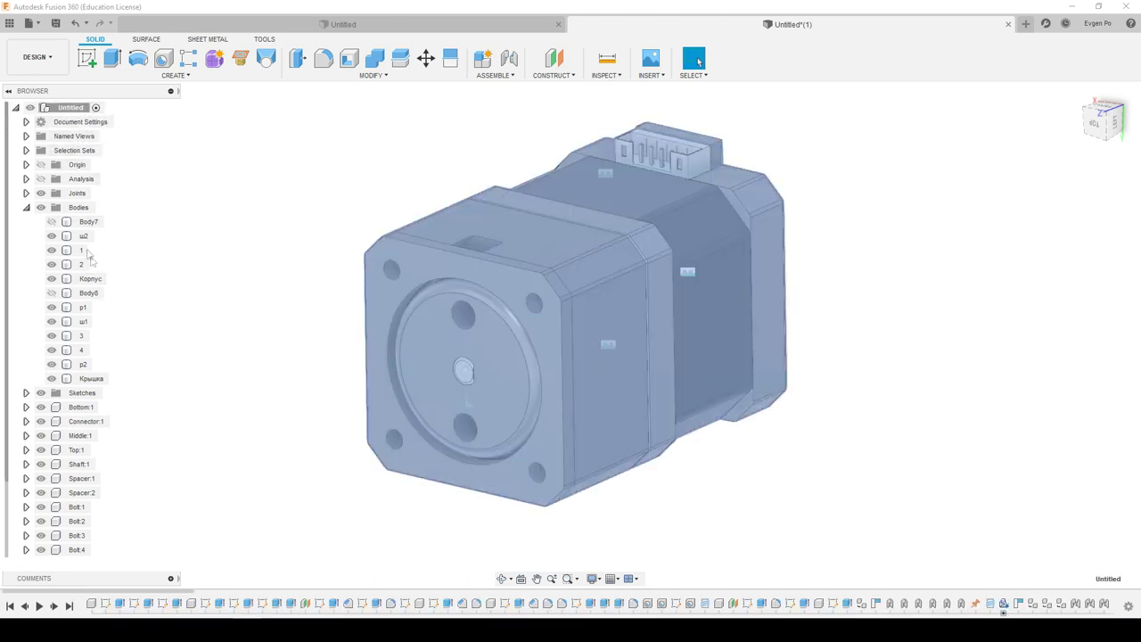
{"action": "left_click", "coordinate": [86, 222]}
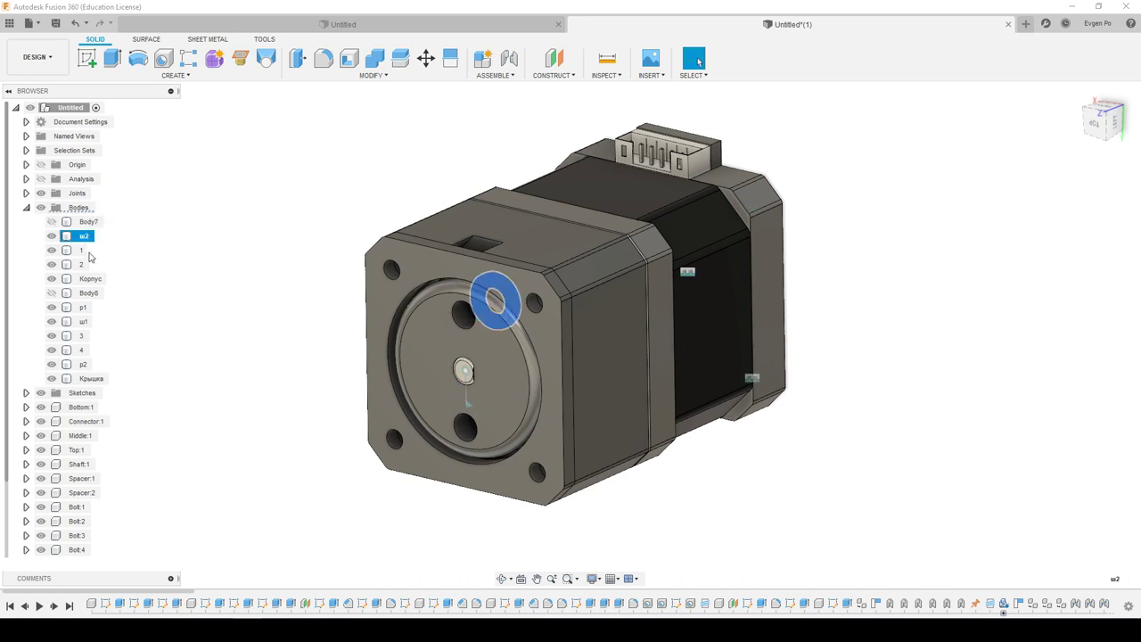
{"action": "left_click", "coordinate": [89, 279], "text": "ctrl"}
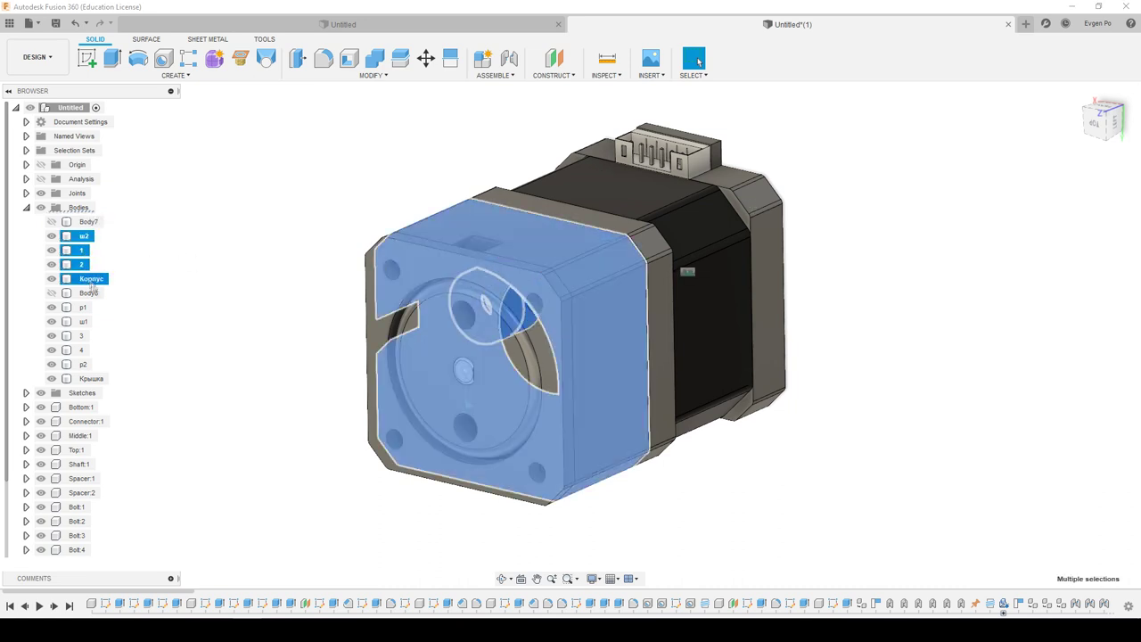
{"action": "left_click", "coordinate": [84, 306], "text": "ctrl"}
{"action": "left_click", "coordinate": [82, 364], "text": "ctrl"}
{"action": "left_click", "coordinate": [90, 378], "text": "ctrl"}
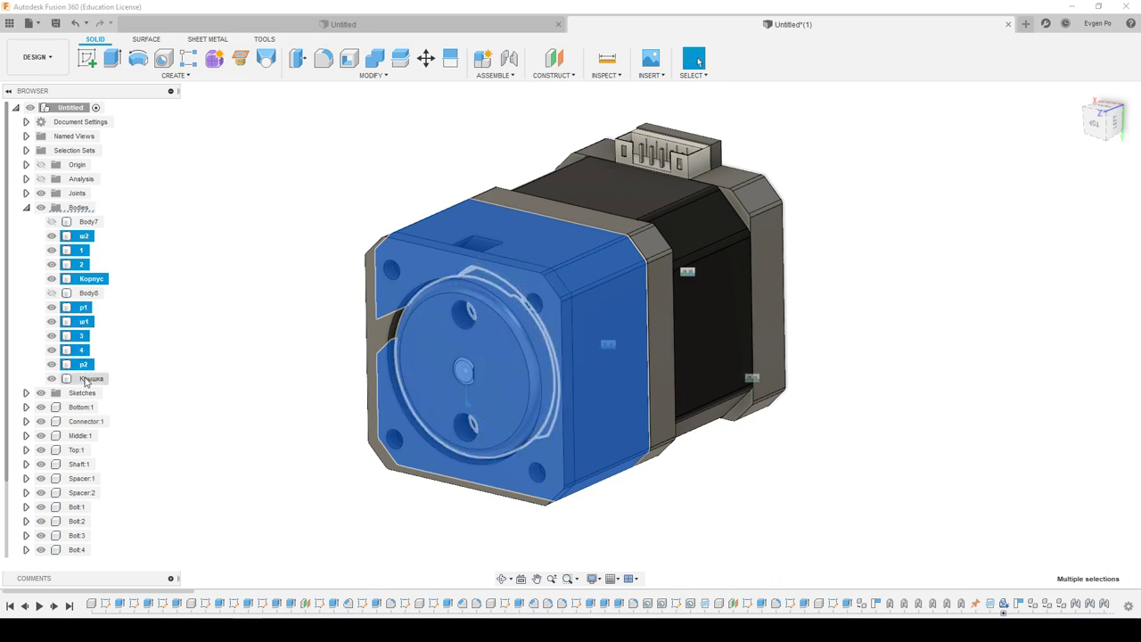
{"action": "scroll", "coordinate": [82, 268], "scroll_direction": "down", "scroll_amount": 1}
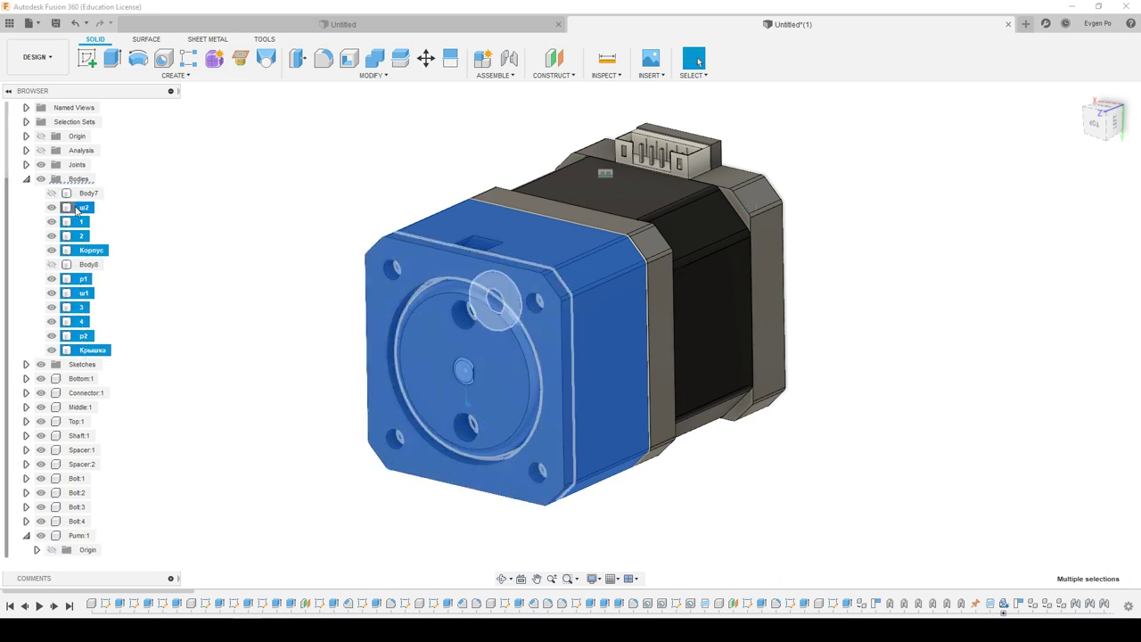
{"action": "left_click_drag", "start_coordinate": [78, 211], "coordinate": [135, 477]}
{"action": "left_click_drag", "start_coordinate": [84, 540], "coordinate": [83, 539]}
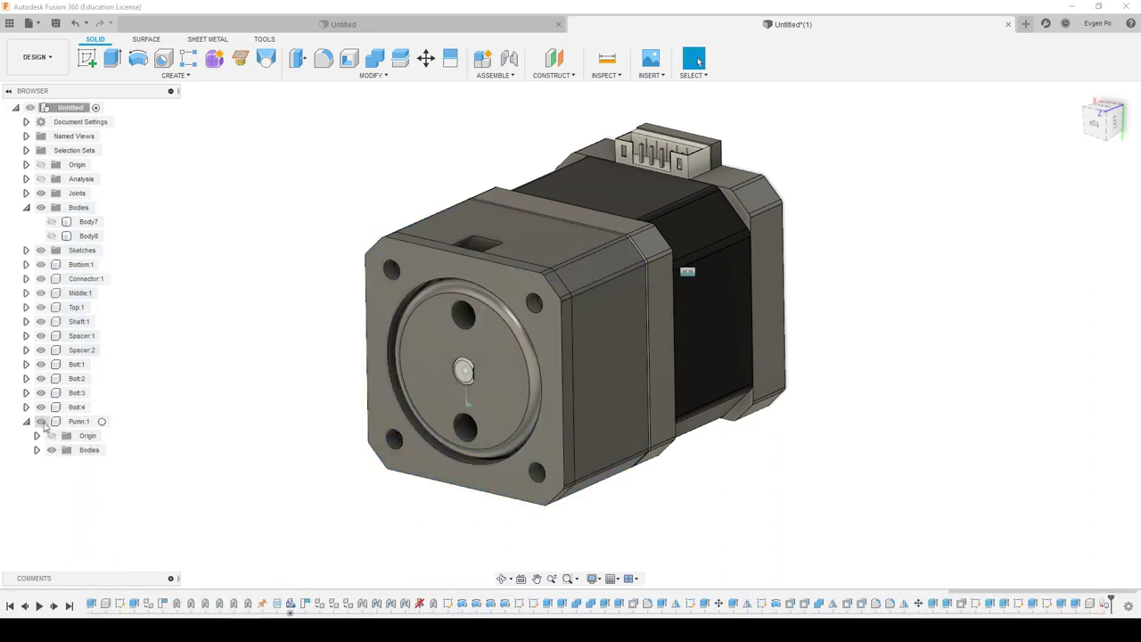
{"action": "left_click", "coordinate": [40, 423]}
{"action": "left_click", "coordinate": [40, 421]}
{"action": "left_click", "coordinate": [41, 422]}
{"action": "left_click", "coordinate": [40, 423]}
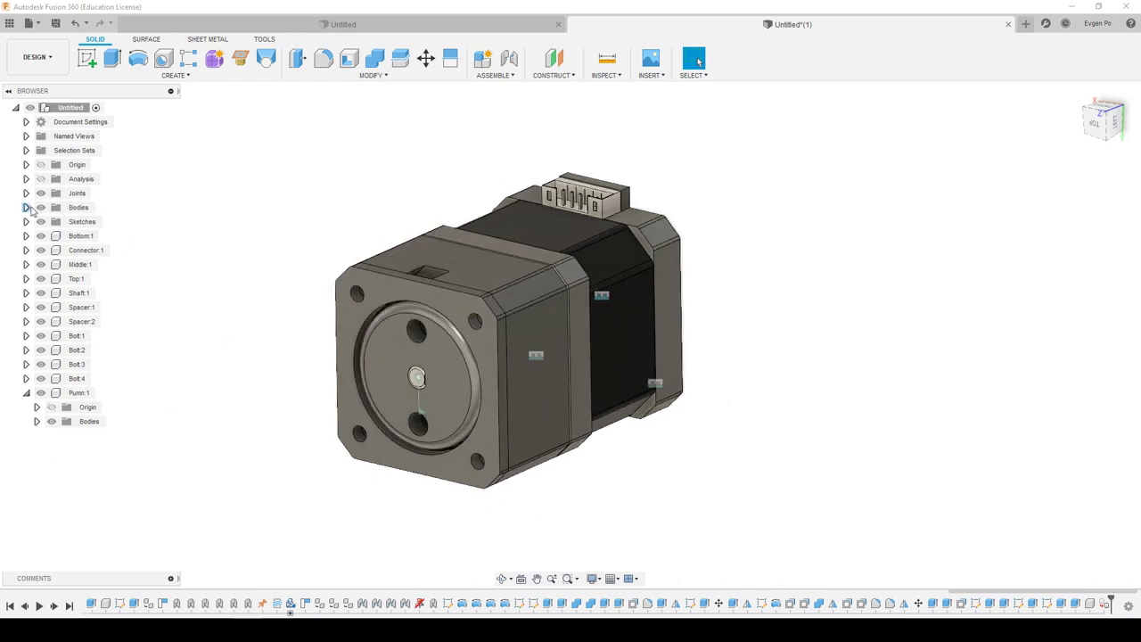
{"action": "mouse_move", "coordinate": [319, 259]}
{"action": "middle_mouse_down", "text": "shift"}
{"action": "mouse_move", "coordinate": [320, 240]}
{"action": "mouse_move", "coordinate": [782, 343]}
{"action": "middle_mouse_up", "text": "shift"}
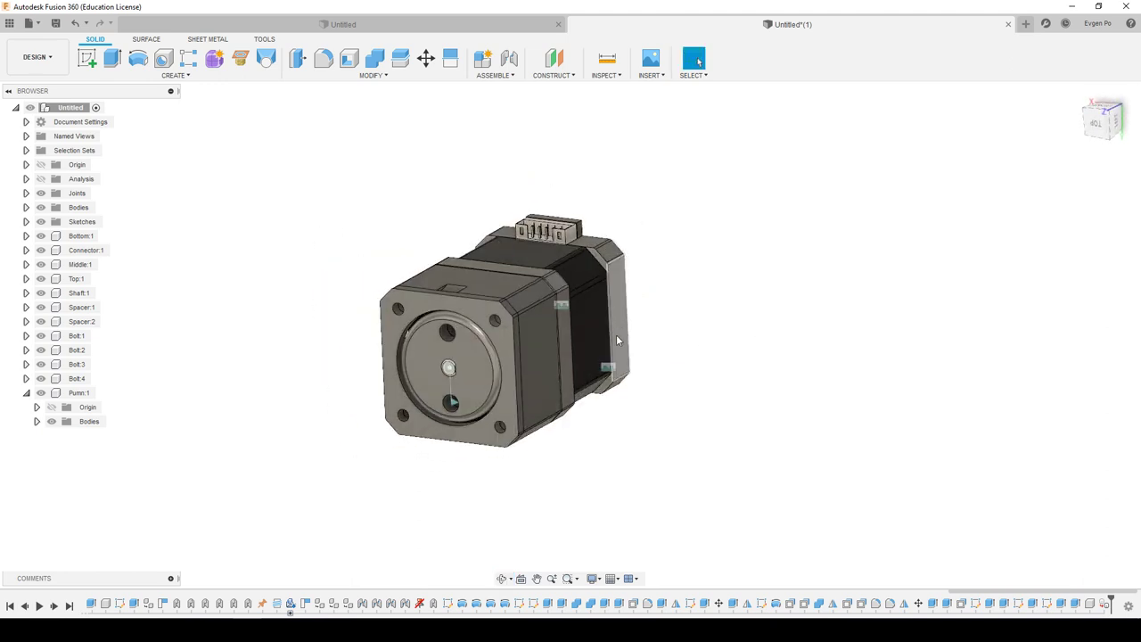
{"action": "middle_click_drag", "start_coordinate": [617, 340], "coordinate": [706, 367], "text": "shift"}
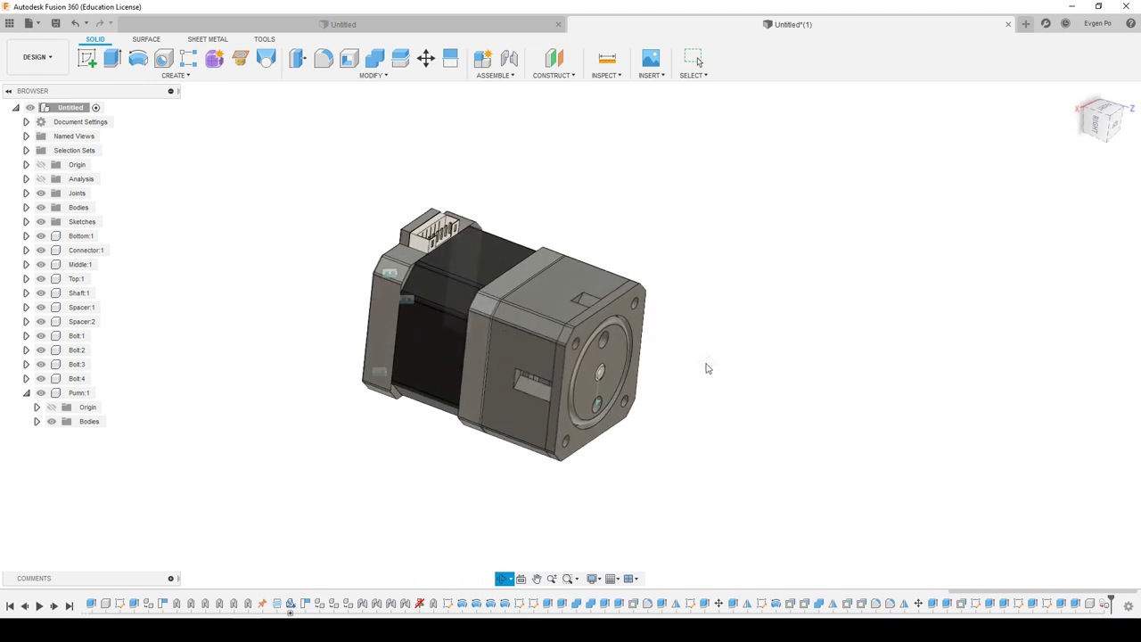
{"action": "left_click", "coordinate": [695, 59]}
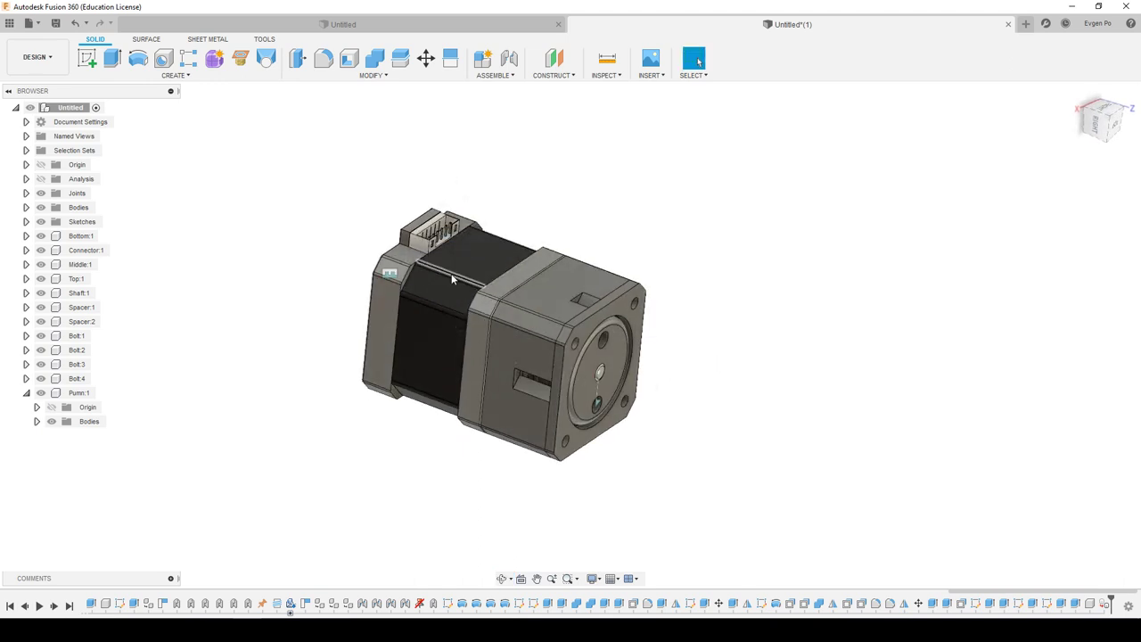
{"action": "middle_click_drag", "start_coordinate": [451, 274], "coordinate": [505, 266], "text": "shift"}
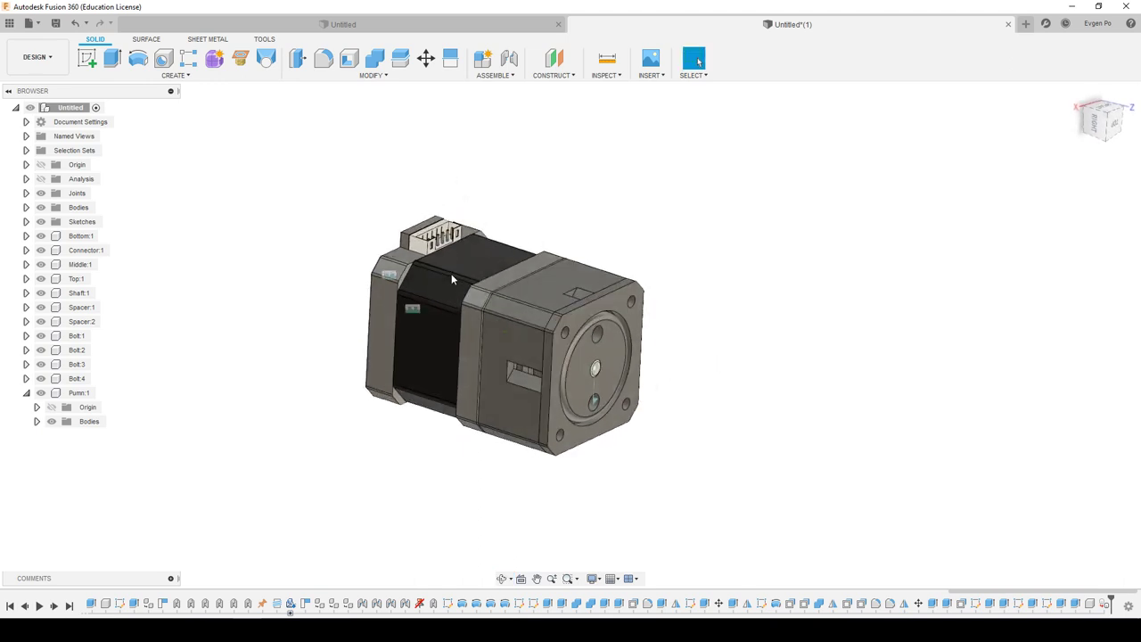
{"action": "scroll", "coordinate": [506, 265], "scroll_direction": "up", "scroll_amount": 2}
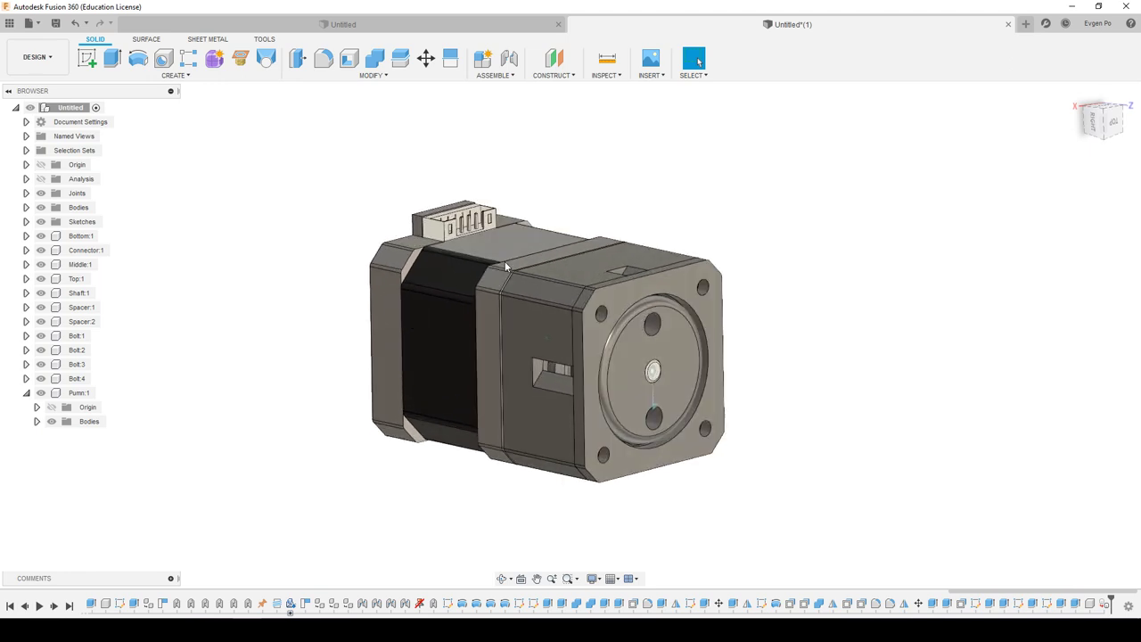